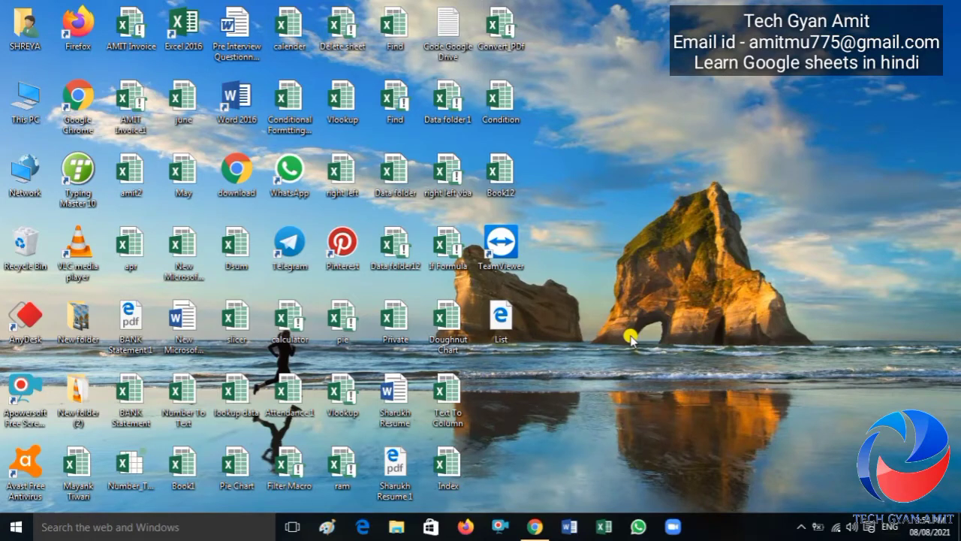
Switch to the Google Sheets spreadsheet in Chrome and examine the practice Sheet's sales table back to the Order date column
left_click(536, 528)
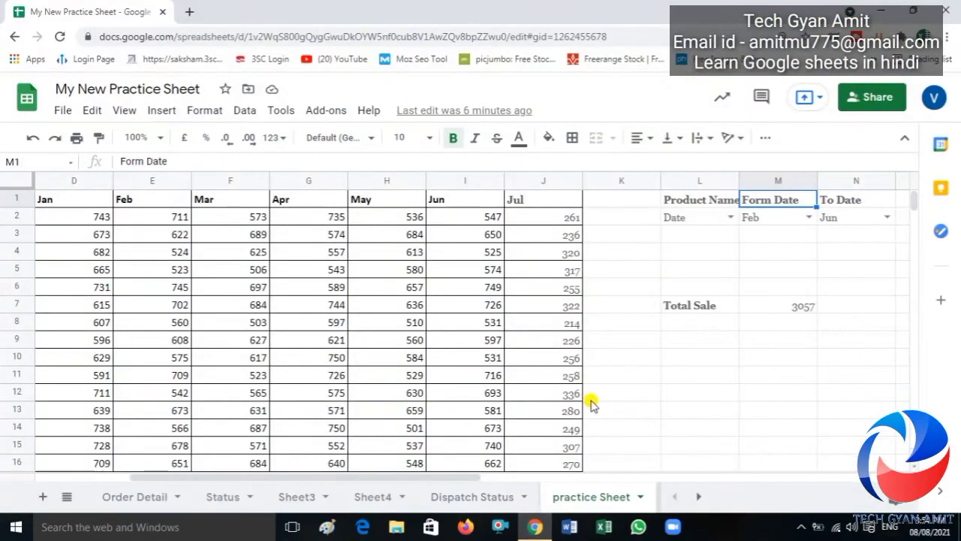
left_click(627, 388)
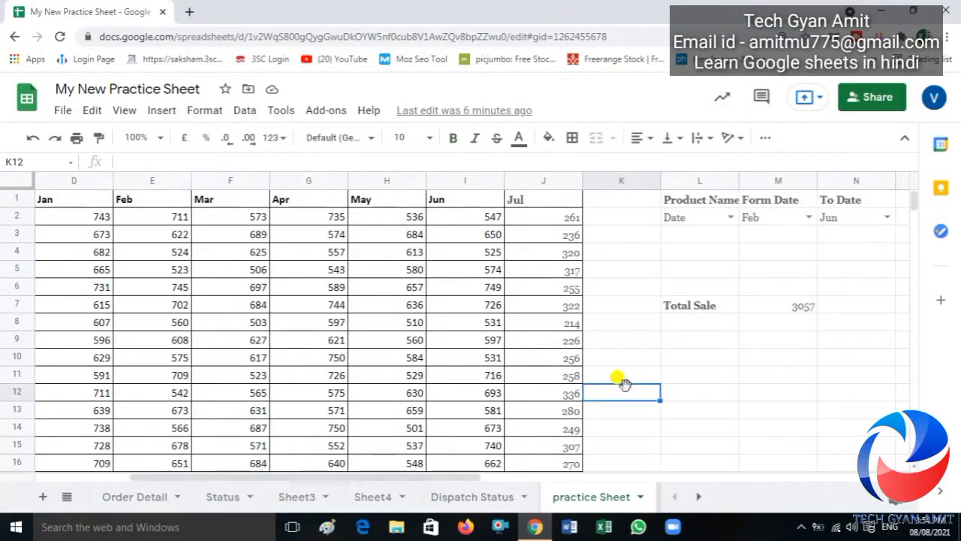
key("Left")
key("Left")
key("Left")
key("Left")
key("Left")
key("Left")
key("Left")
key("Left")
key("Left")
key("Left")
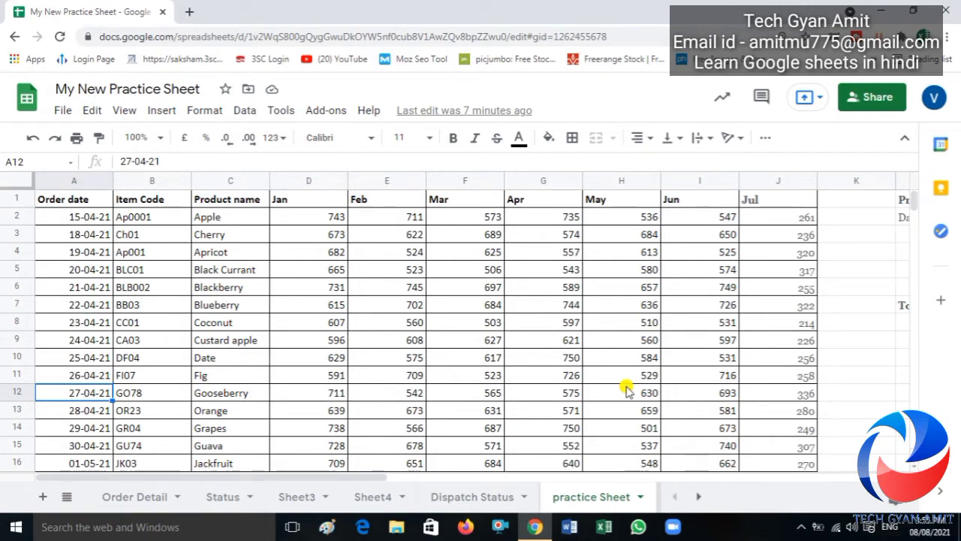
Look across the monthly sales columns to the Product Name, Form Date, To Date and Total Sale area
key("Right")
key("Right")
key("Right")
key("Right")
key("Right")
key("Right")
key("Right")
key("Right")
key("Right")
key("Right")
key("Right")
key("Right")
key("Right")
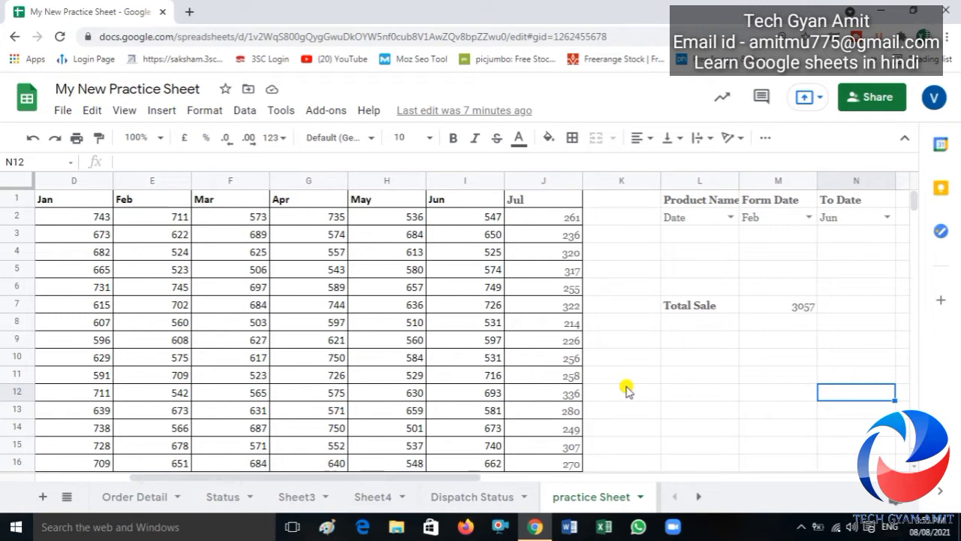
Choose Cherry as the product name in L2, Mar as the Form Date and Jul as the To Date
left_click(730, 218)
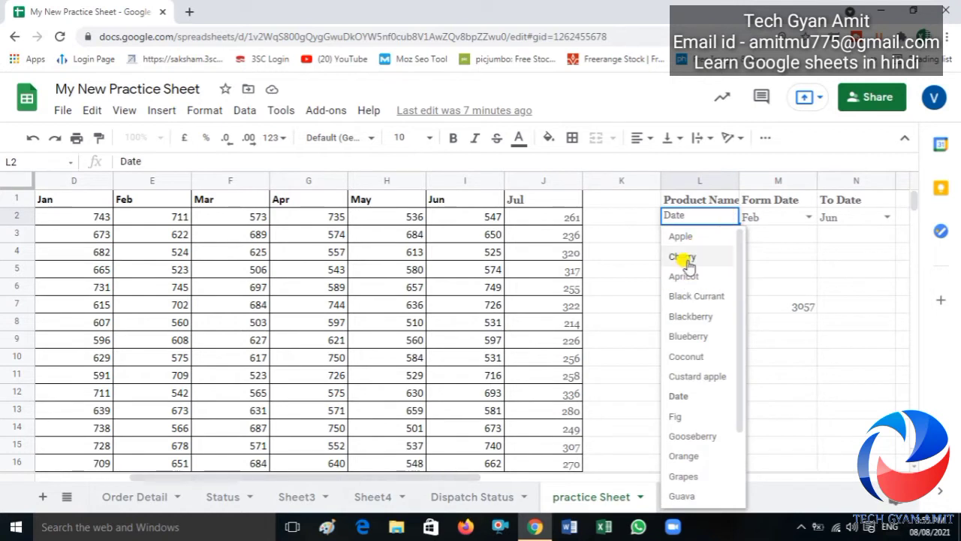
left_click(685, 259)
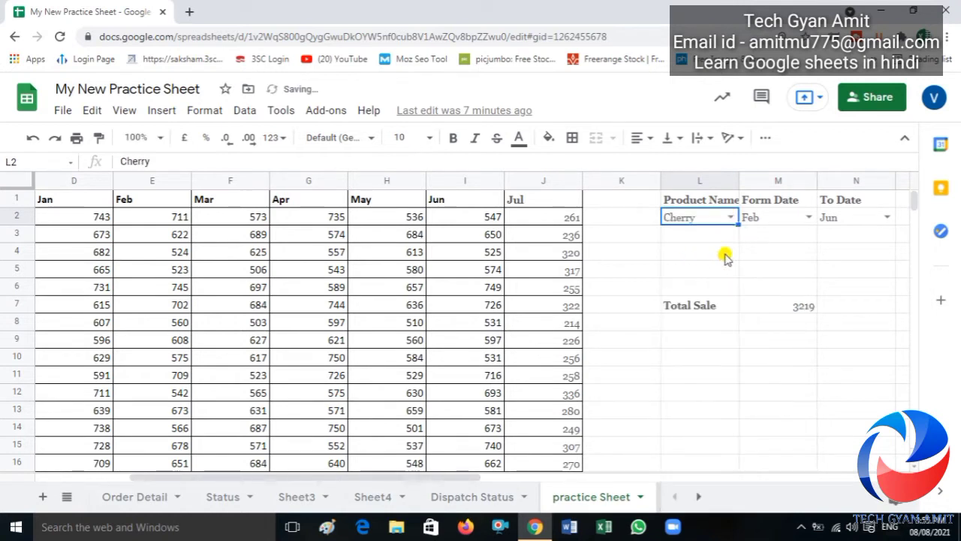
left_click(809, 218)
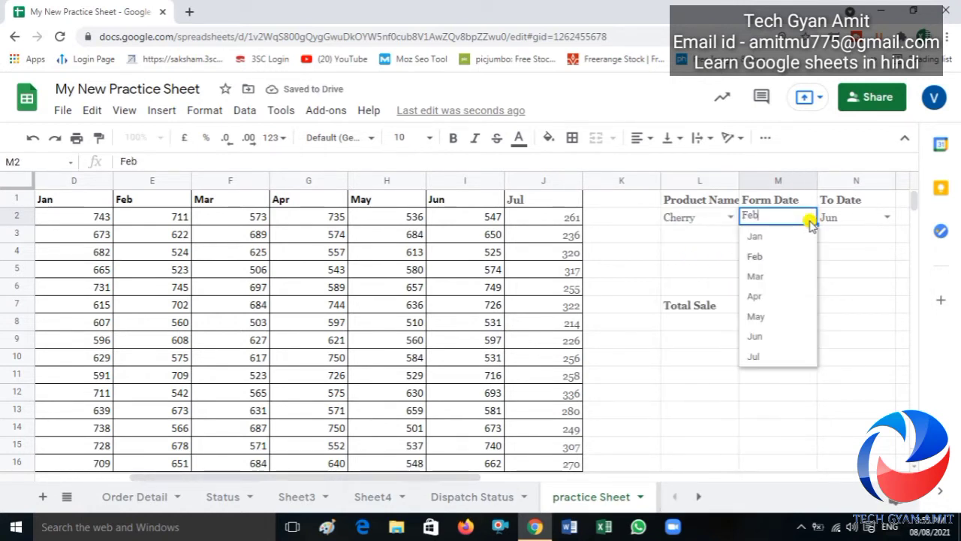
left_click(760, 277)
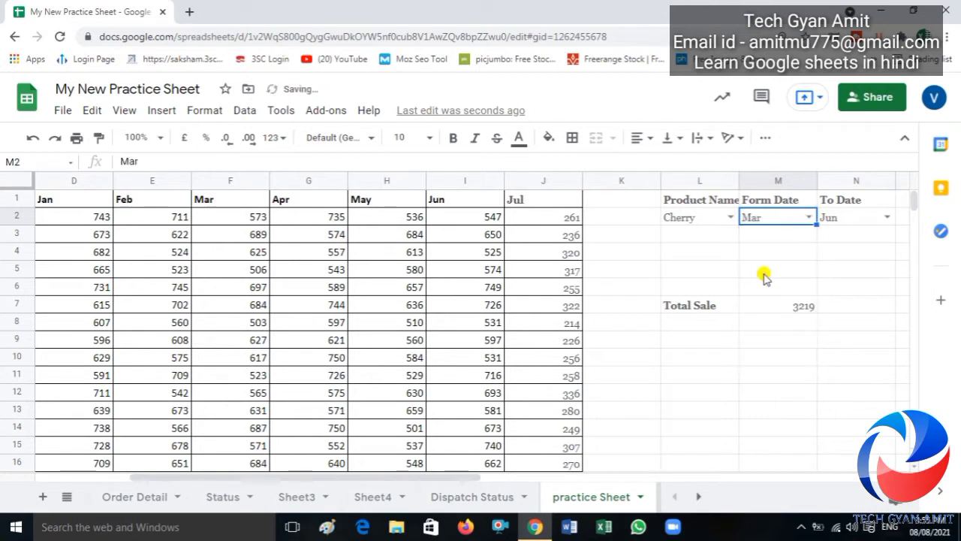
left_click(886, 218)
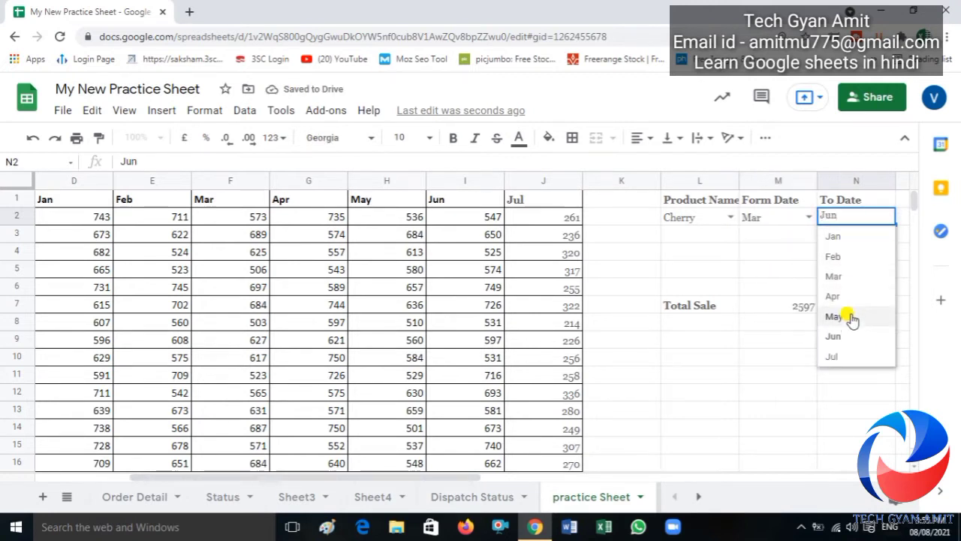
left_click(839, 357)
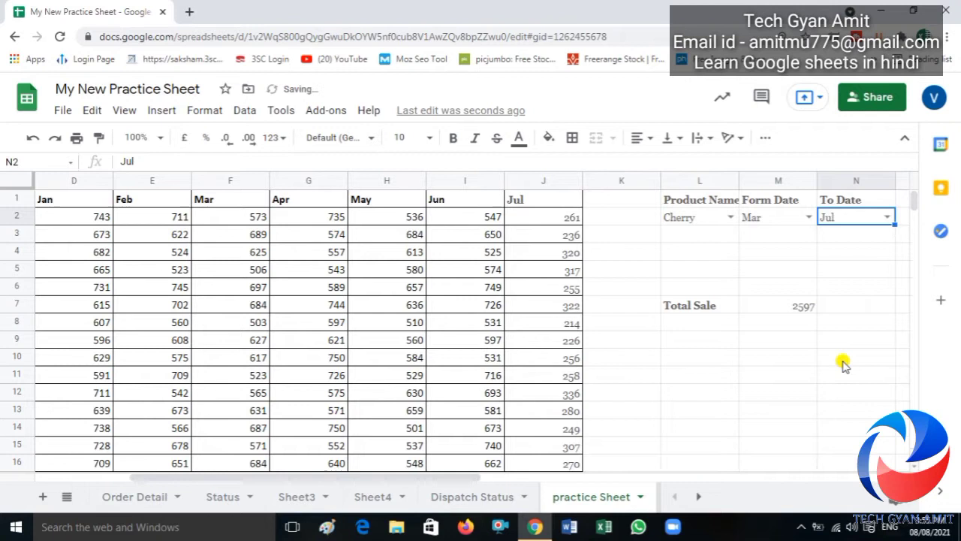
left_click(778, 268)
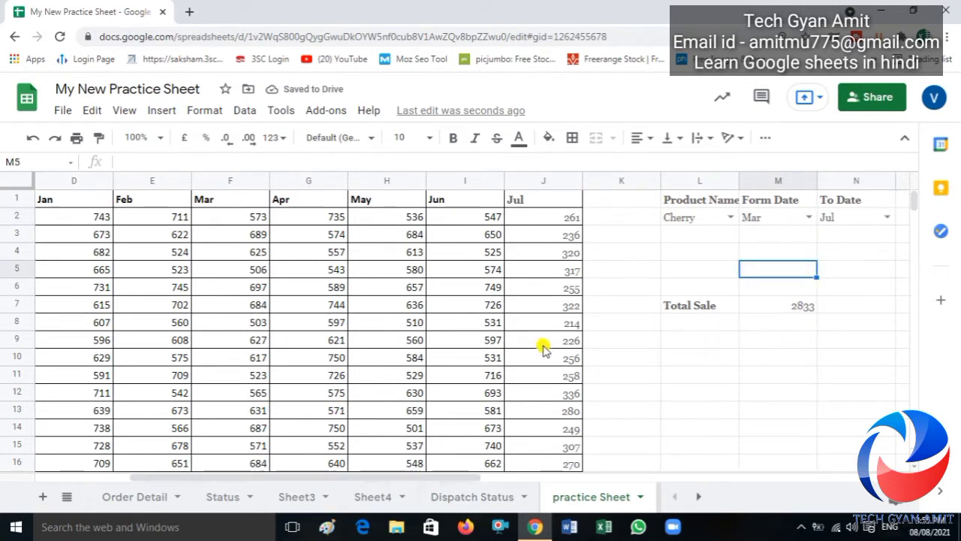
Select Cherry's March to July sales in F3:J3 to check their sum against Total Sale
left_click(430, 350)
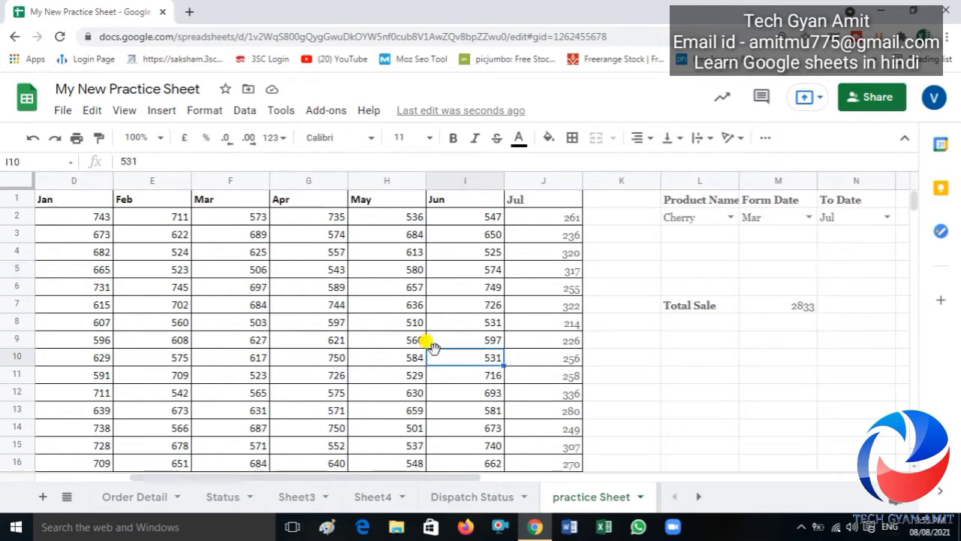
key("Left")
key("Left")
key("Left")
key("Left")
key("Left")
key("Left")
key("Left")
key("Left")
key("Right")
key("Right")
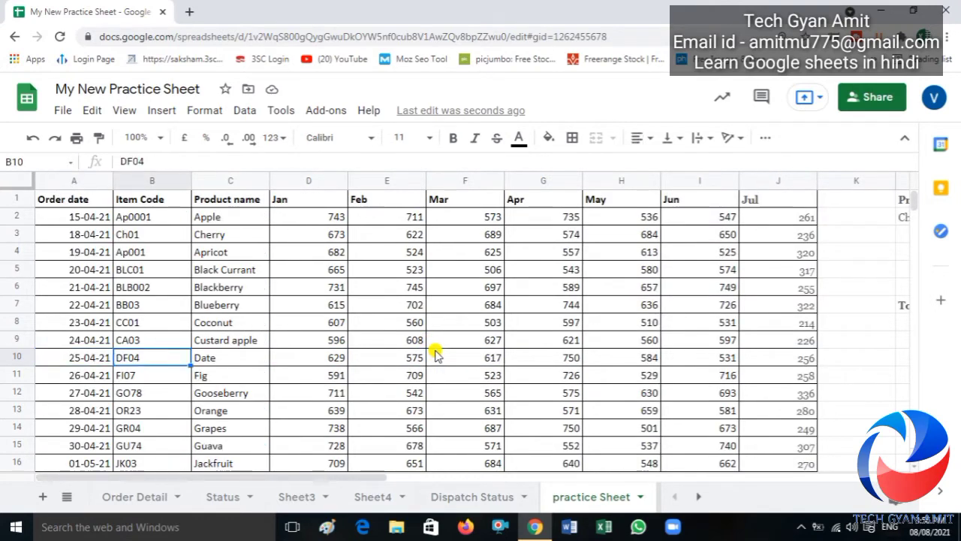
key("Up")
key("Up")
key("Up")
key("Up")
key("Up")
key("Up")
key("Up")
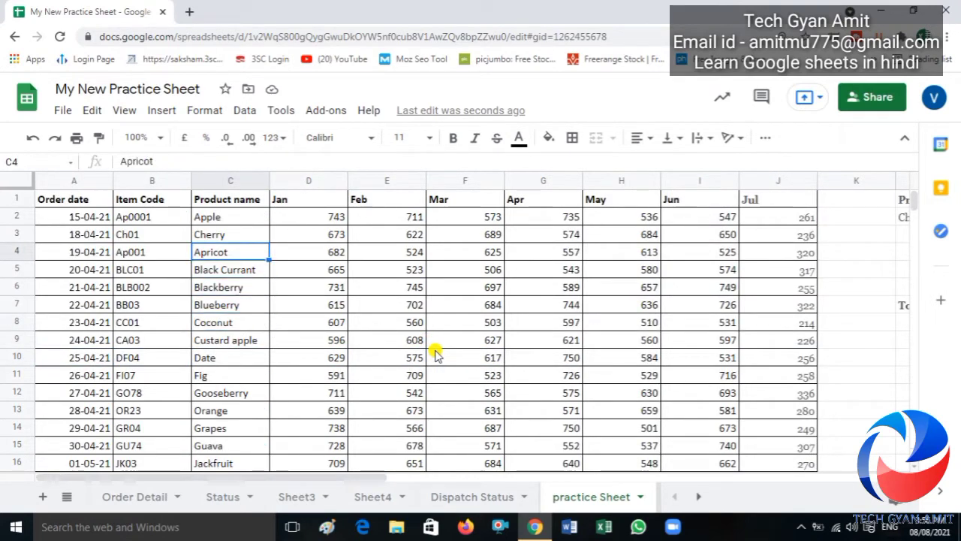
key("Right")
key("Right")
key("Right")
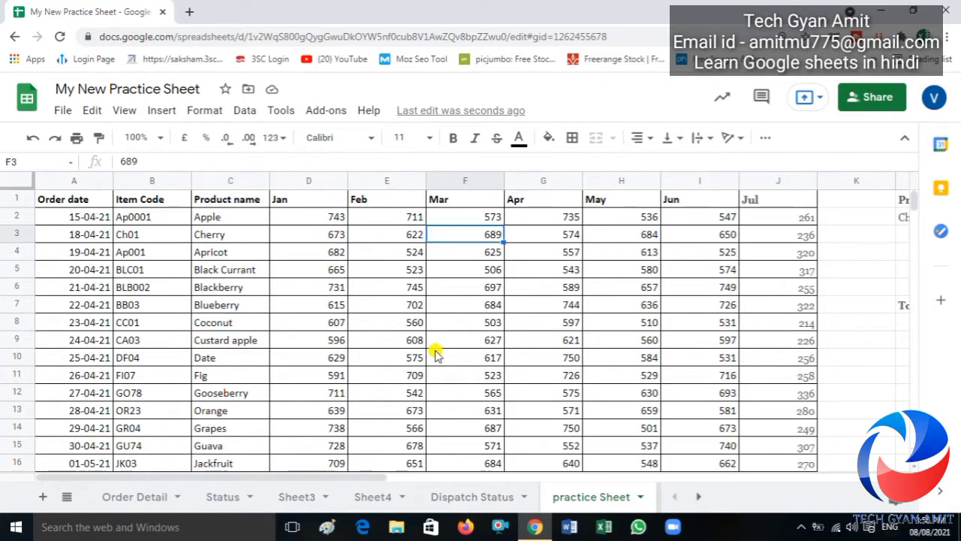
key("shift+Right")
key("shift+Right")
key("shift+Right")
key("shift+Right")
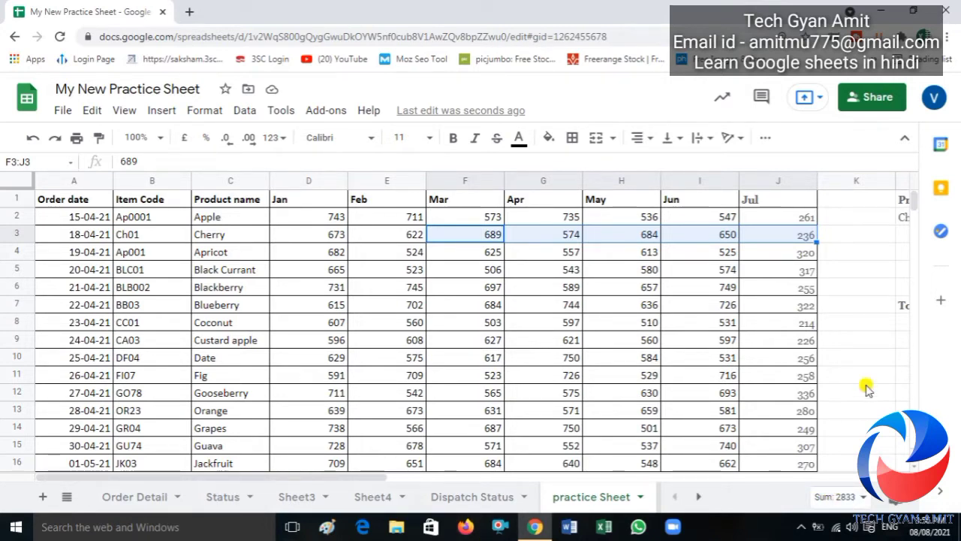
Choose Blackberry as the product name in L2, Feb as the Form Date and May as the To Date
key("Right")
key("Right")
key("Right")
key("Right")
key("Right")
key("Right")
key("Right")
key("Right")
key("Right")
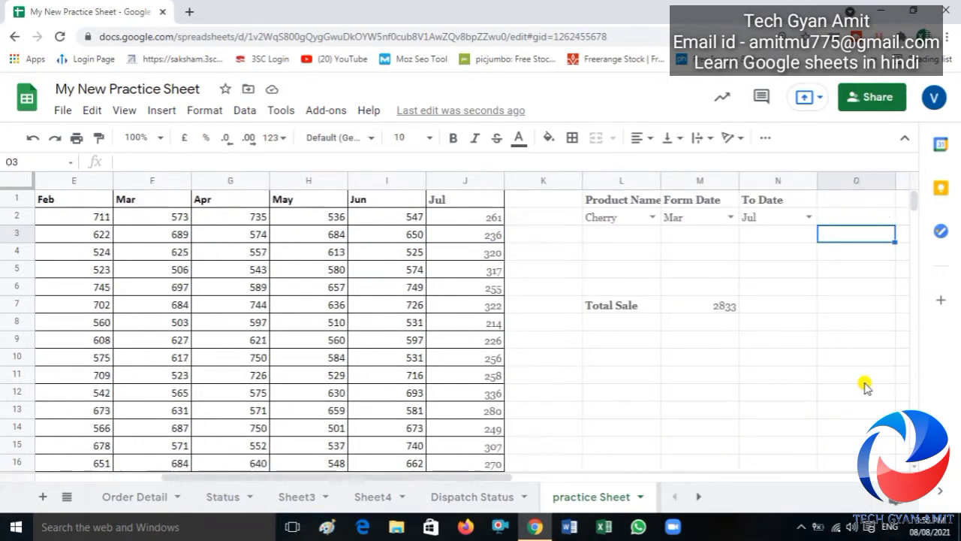
left_click(651, 218)
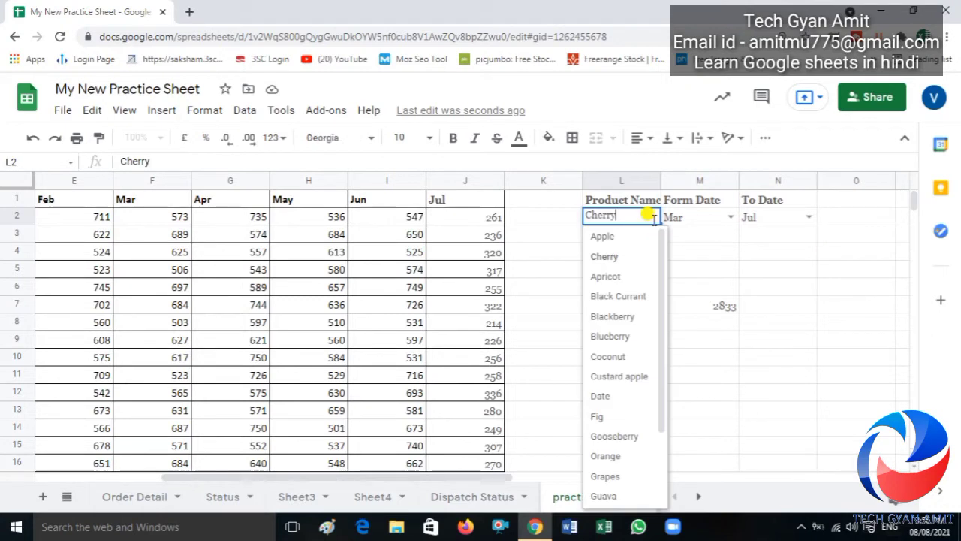
left_click(612, 318)
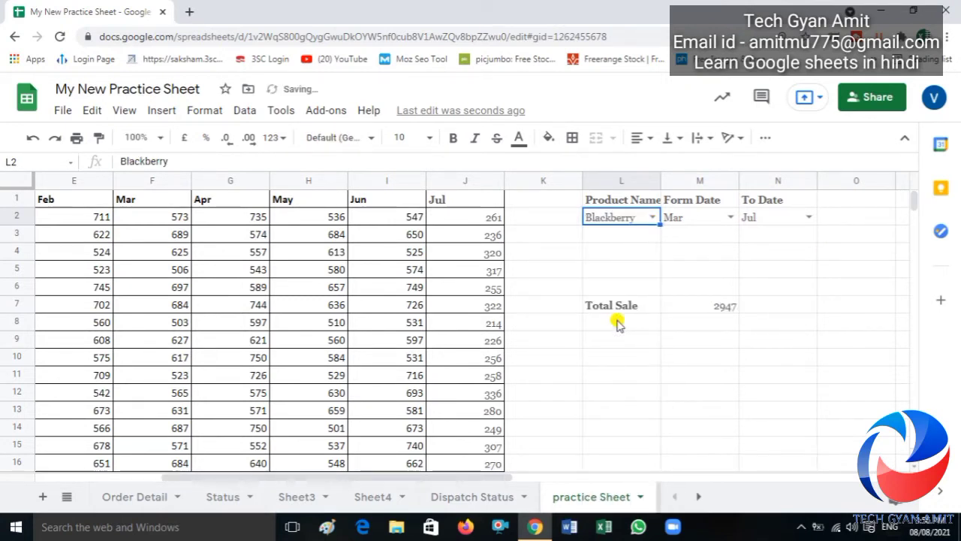
left_click(730, 217)
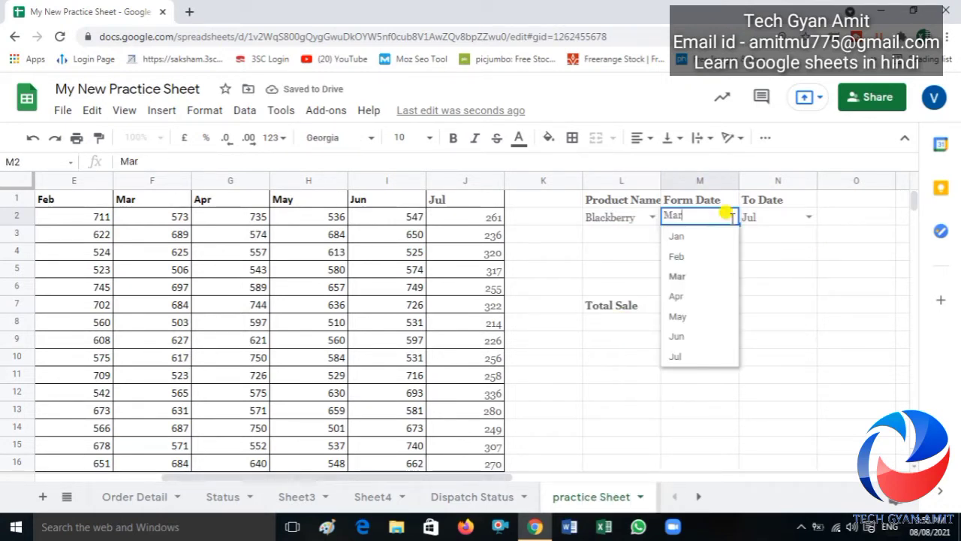
left_click(678, 257)
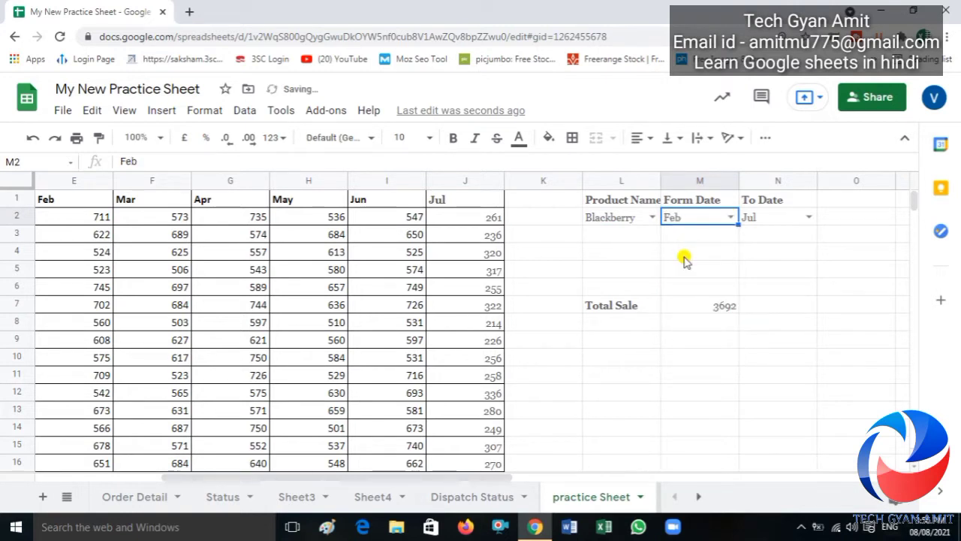
left_click(769, 216)
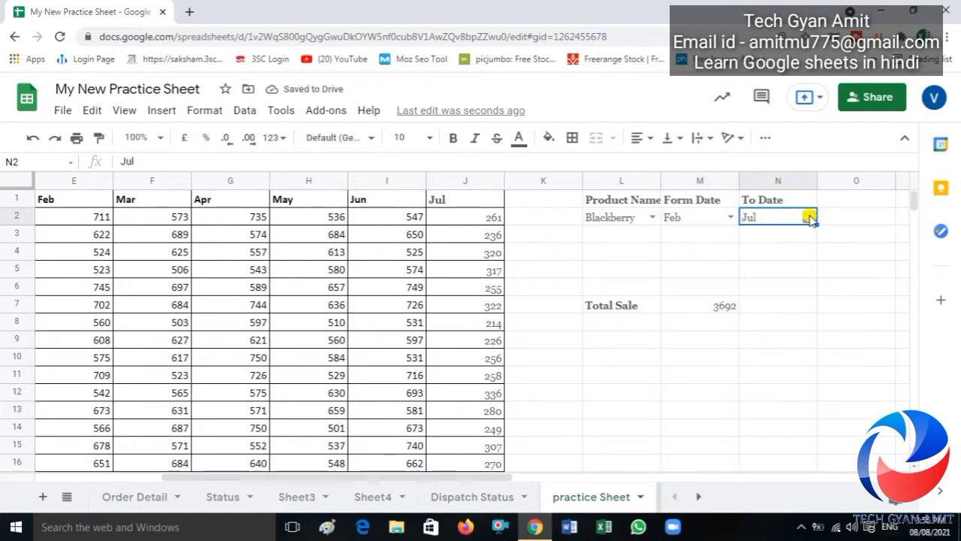
left_click(807, 217)
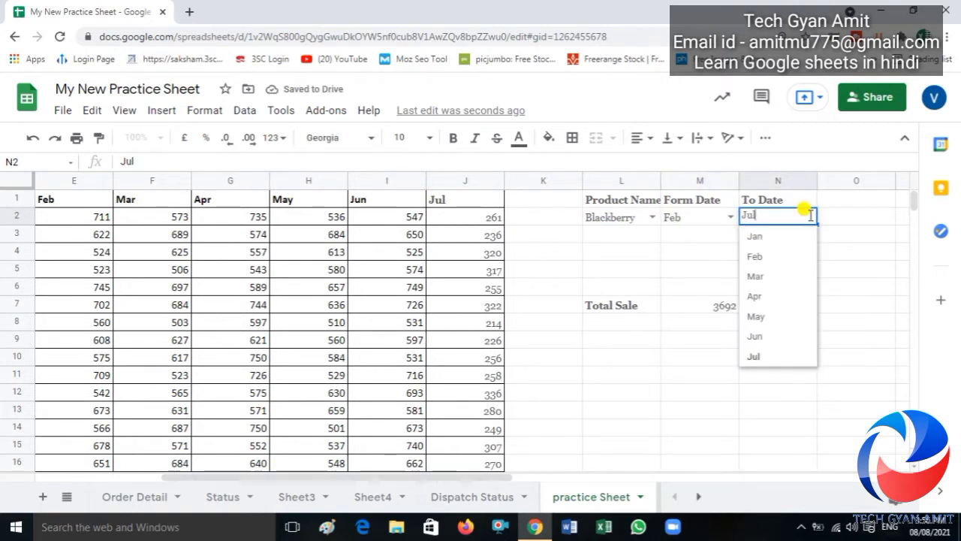
left_click(756, 317)
left_click(763, 253)
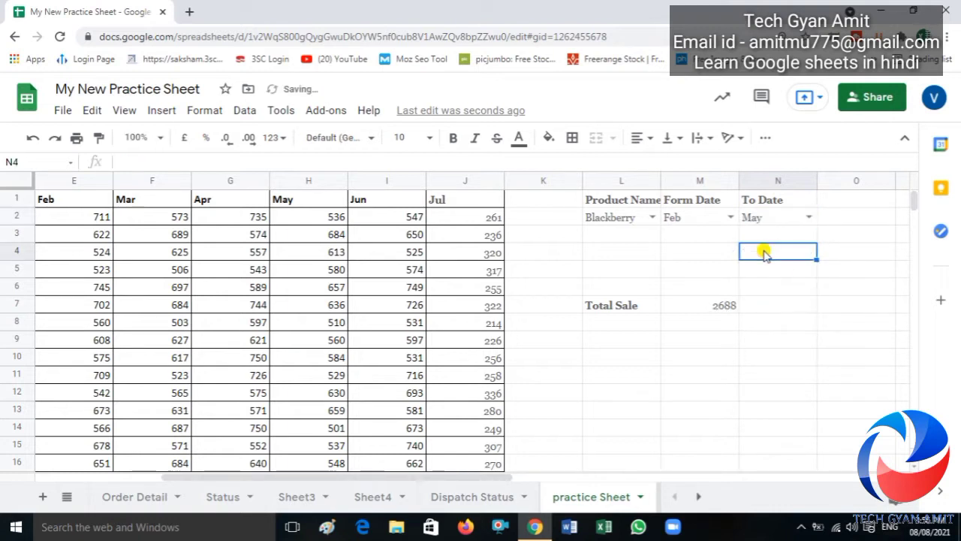
Select Blackberry's February to May sales in E6:H6 to check their sum against Total Sale
left_click(681, 272)
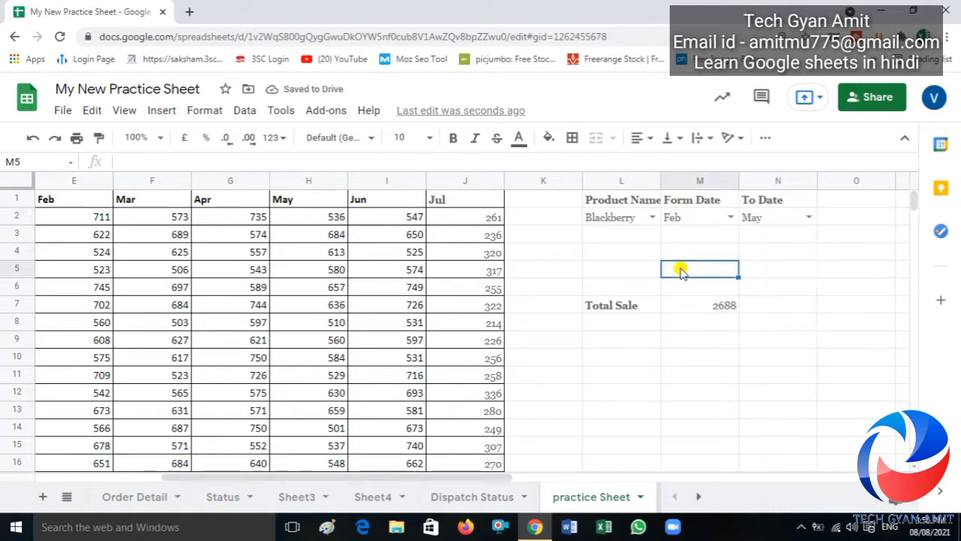
key("Left")
key("Left")
key("Left")
key("Left")
key("Left")
key("Left")
key("Left")
key("Left")
key("Left")
key("Left")
key("Left")
key("Left")
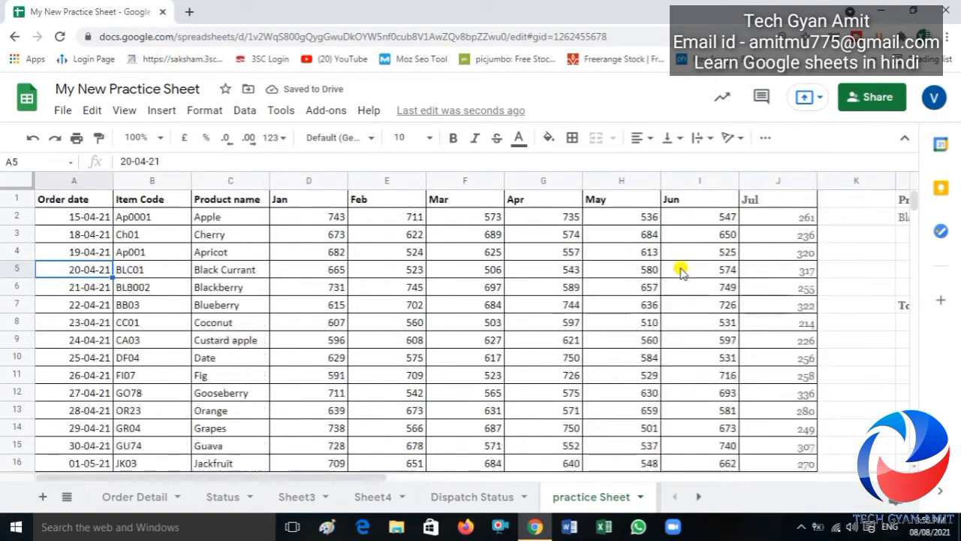
key("Right")
key("Down")
key("Right")
key("Right")
key("Right")
key("Right")
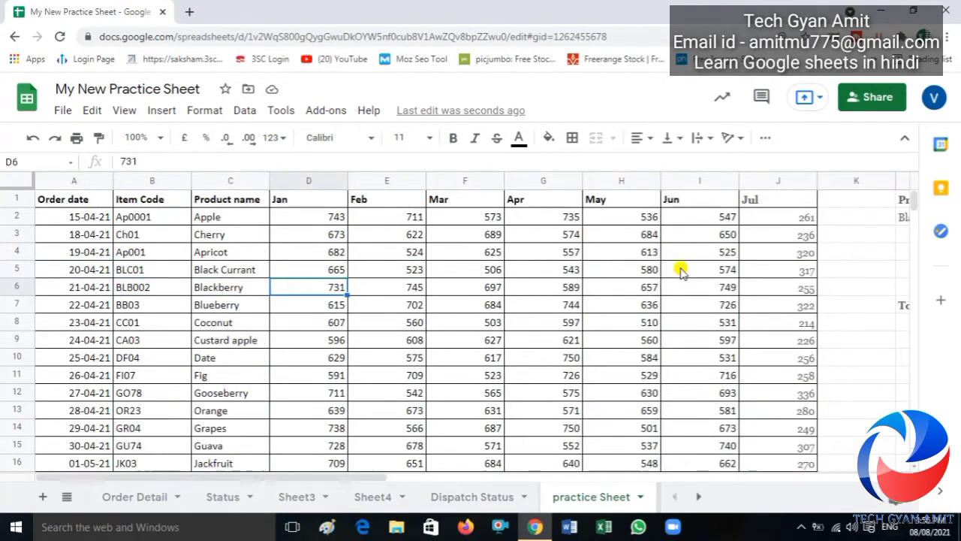
key("Left")
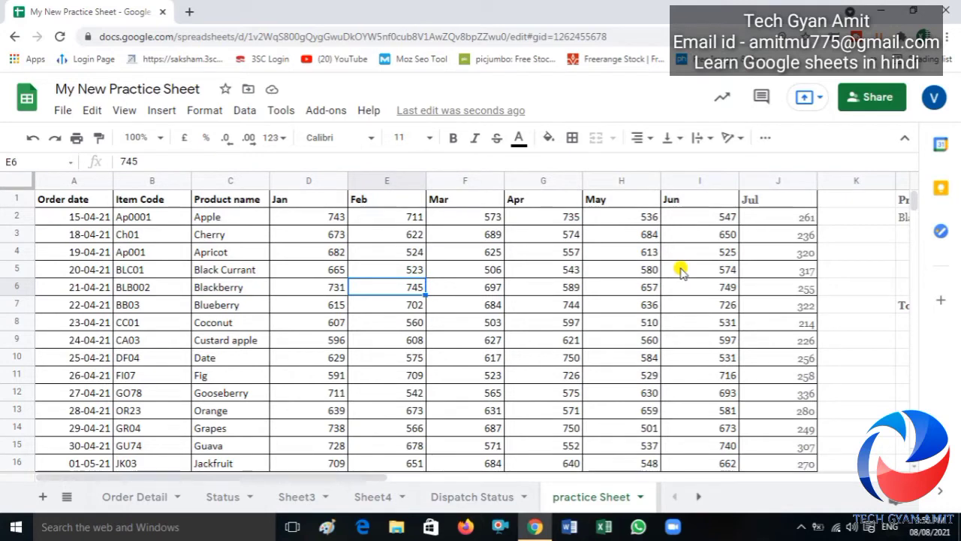
key("shift+Right")
key("shift+Right")
key("shift+Right")
key("shift+Right")
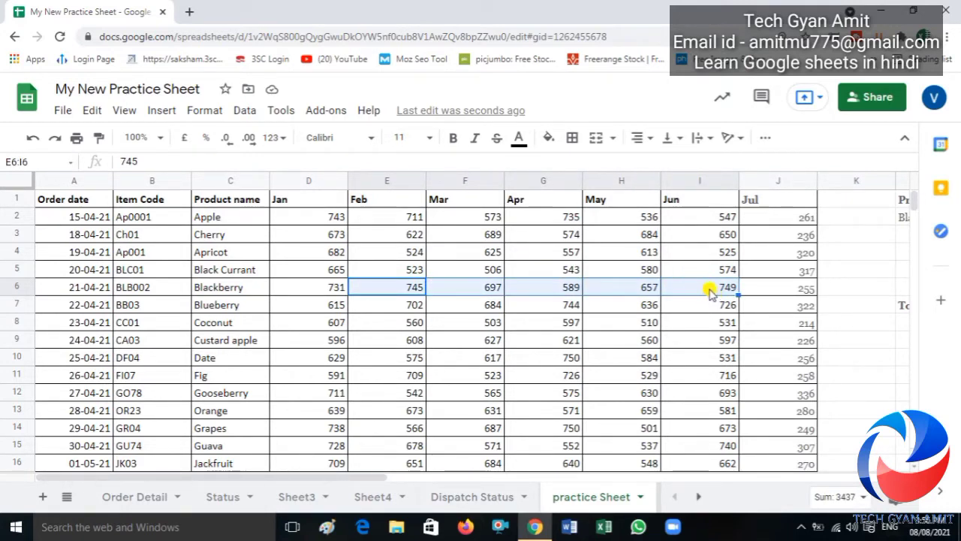
key("shift+Left")
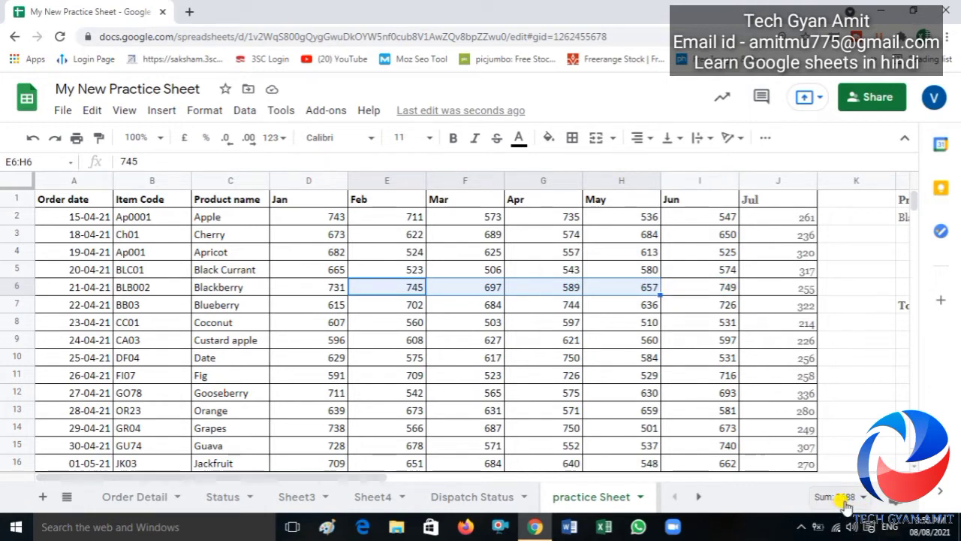
left_click(860, 377)
key("Right")
key("Right")
key("Right")
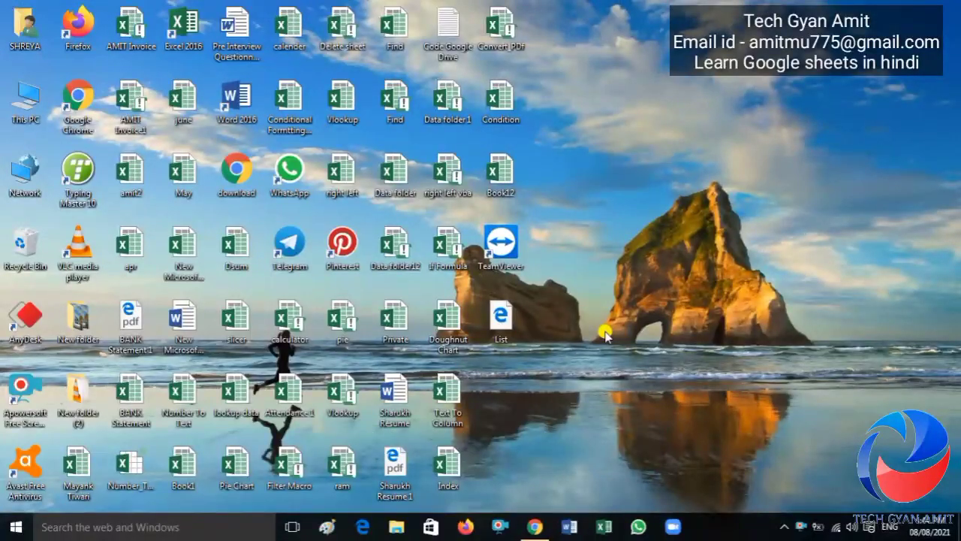
Switch to the spreadsheet in Chrome and go to the Order date column to view the whole sales table
left_click(534, 528)
left_click(640, 393)
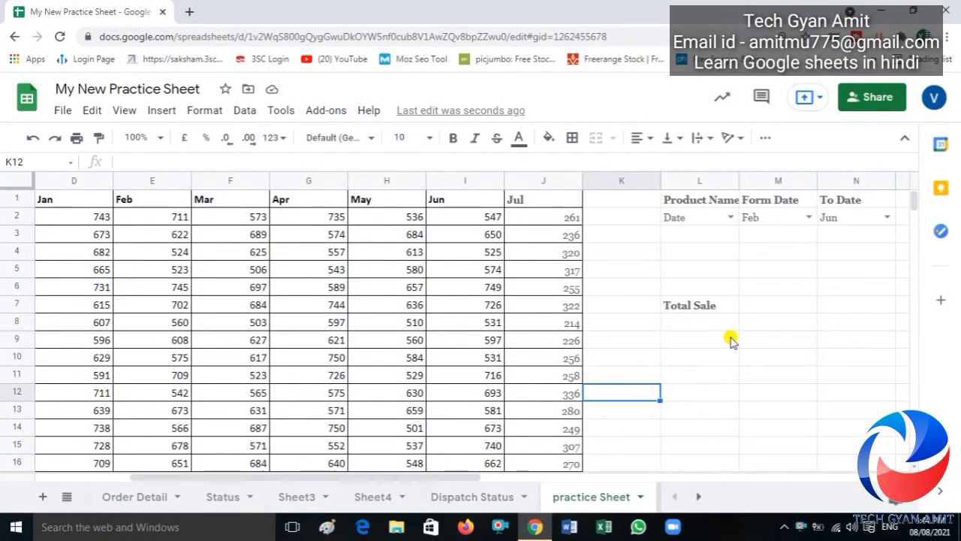
key("Left")
key("Left")
key("Home")
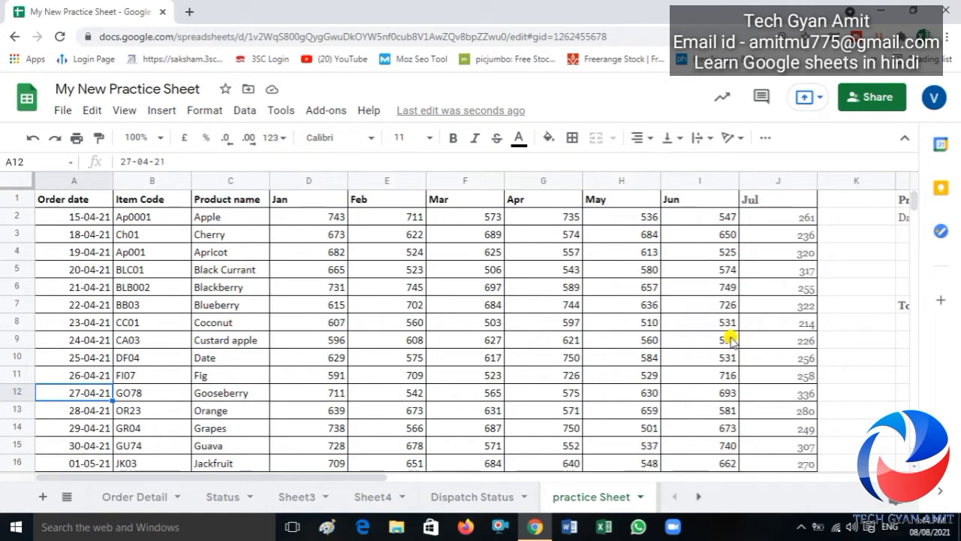
Start an OFFSET formula in the Total Sale cell M7 and turn on the formula help
key("Right")
key("Right")
key("Right")
key("Right")
key("Right")
key("Right")
key("Right")
key("Right")
key("Right")
key("Right")
key("Right")
key("Right")
key("Right")
key("Up")
key("Up")
key("Up")
key("Up")
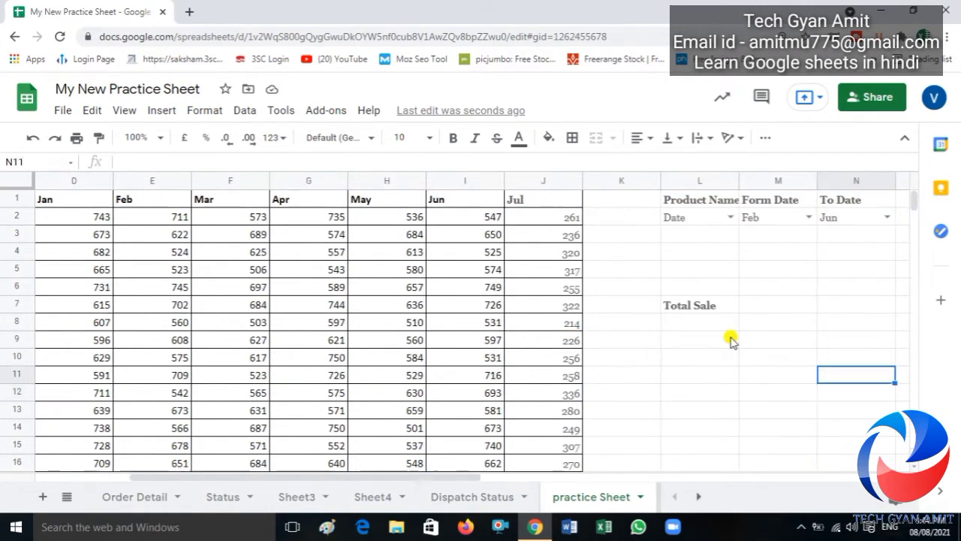
key("Up")
key("Left")
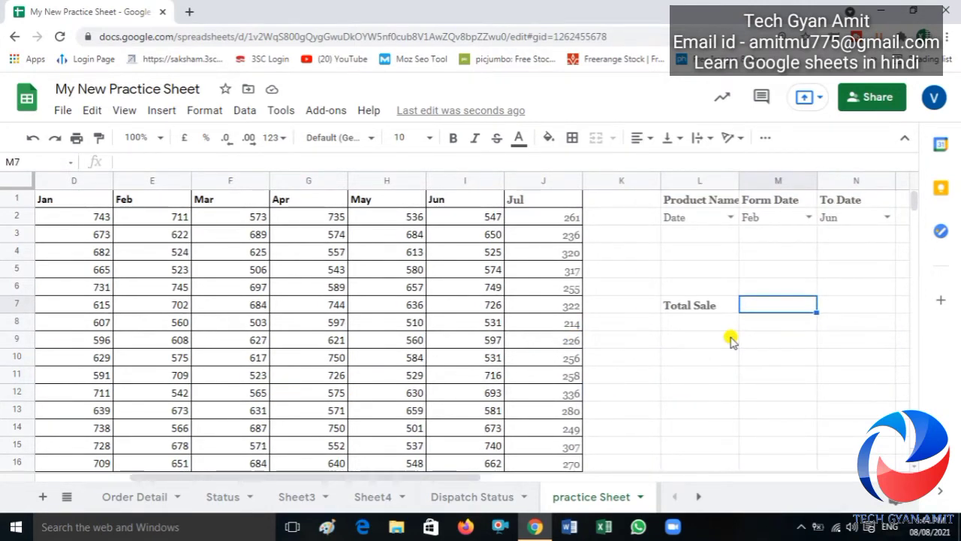
type("=")
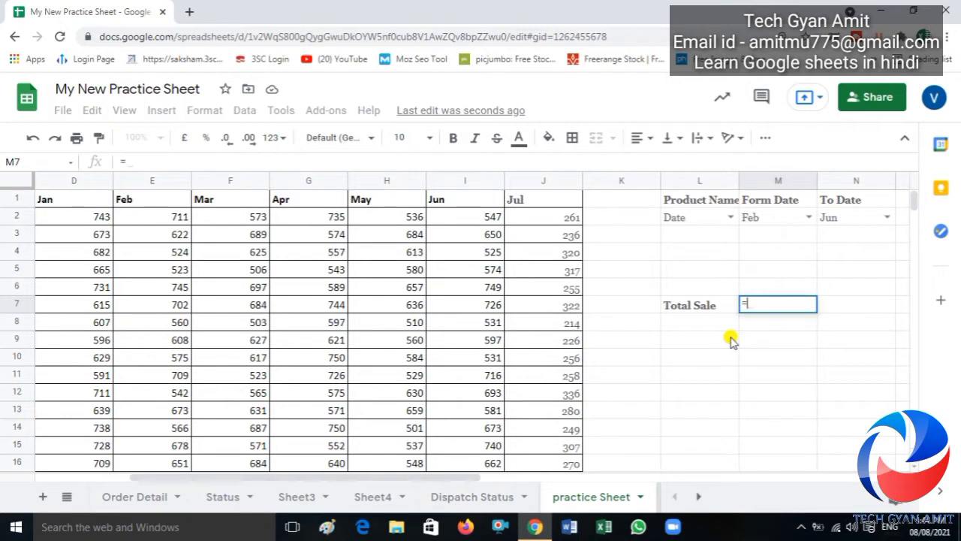
type("oFFS")
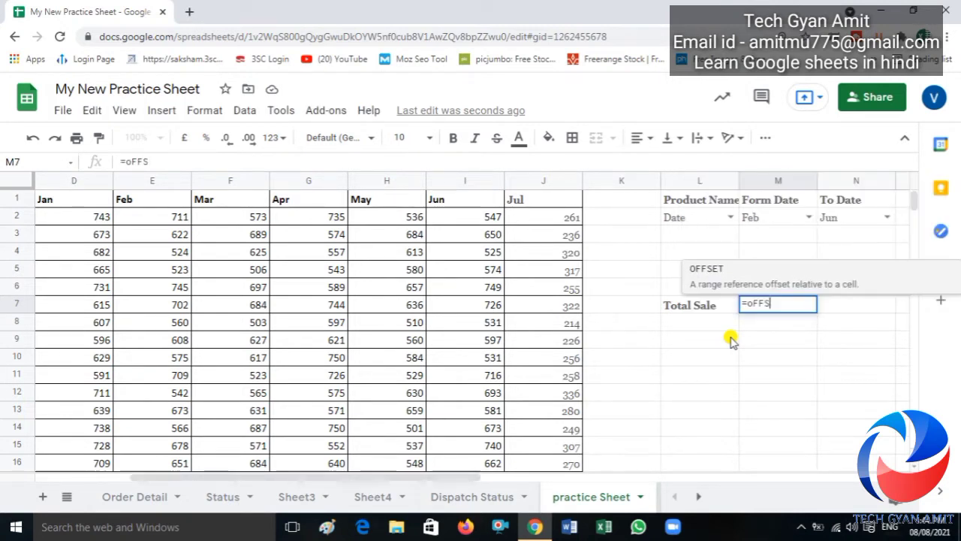
type("ET(")
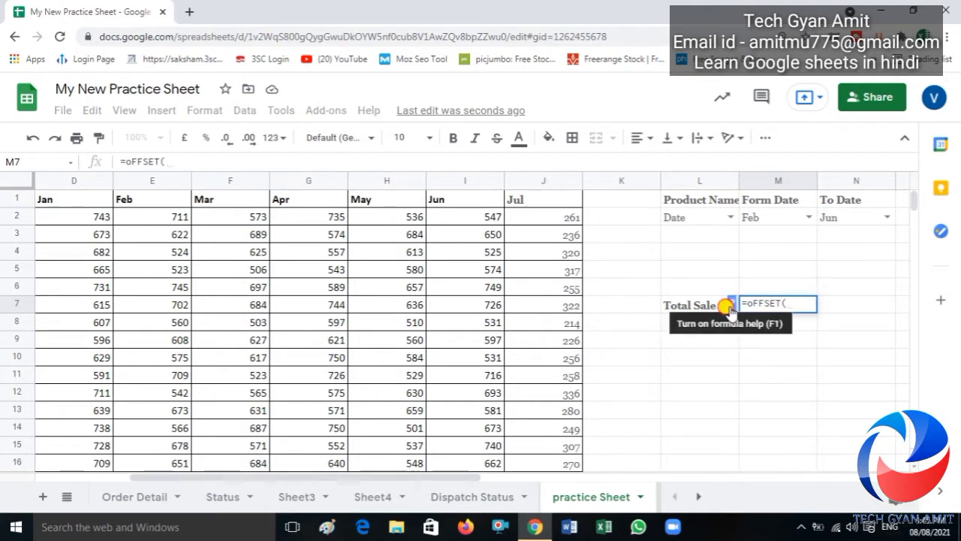
left_click(731, 304)
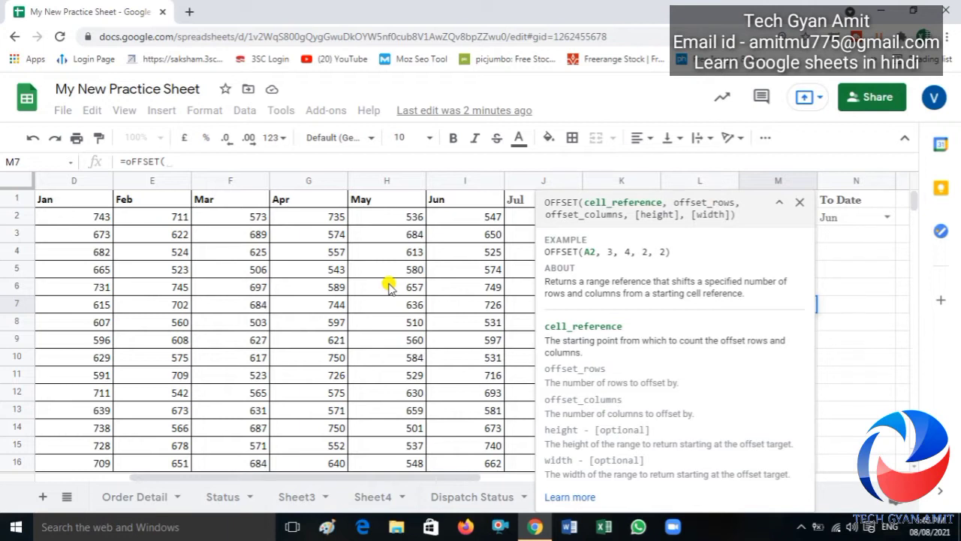
left_click_drag(389, 286, 383, 417)
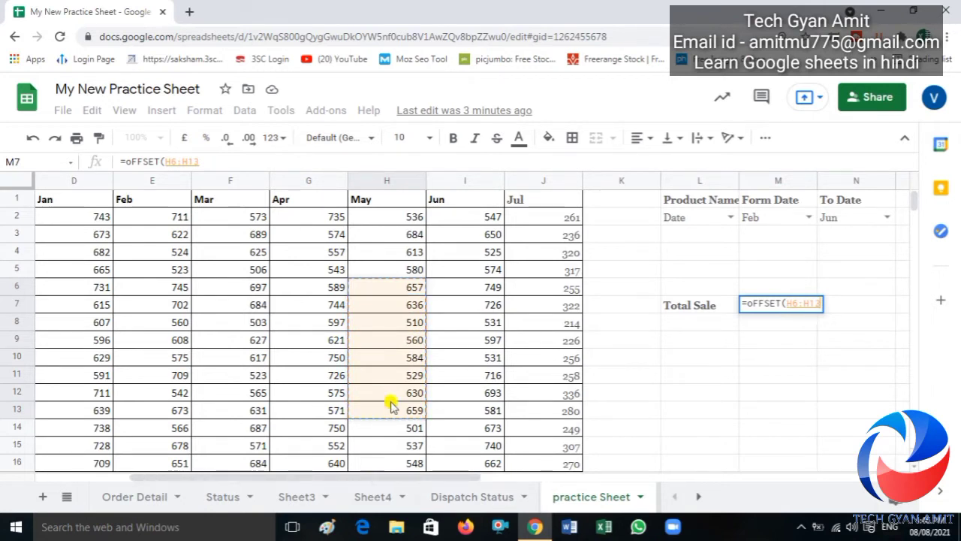
left_click_drag(304, 256, 544, 255)
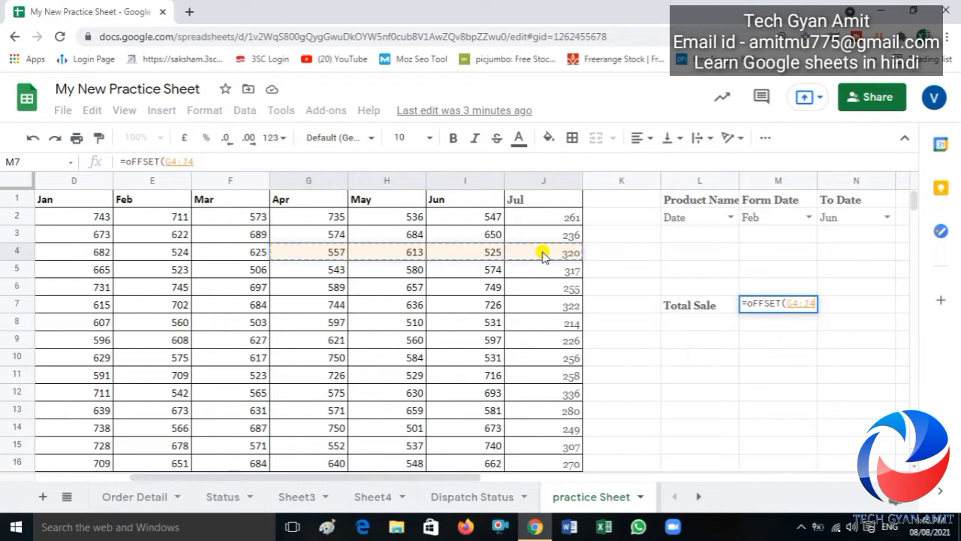
key("BackSpace")
key("BackSpace")
key("BackSpace")
key("BackSpace")
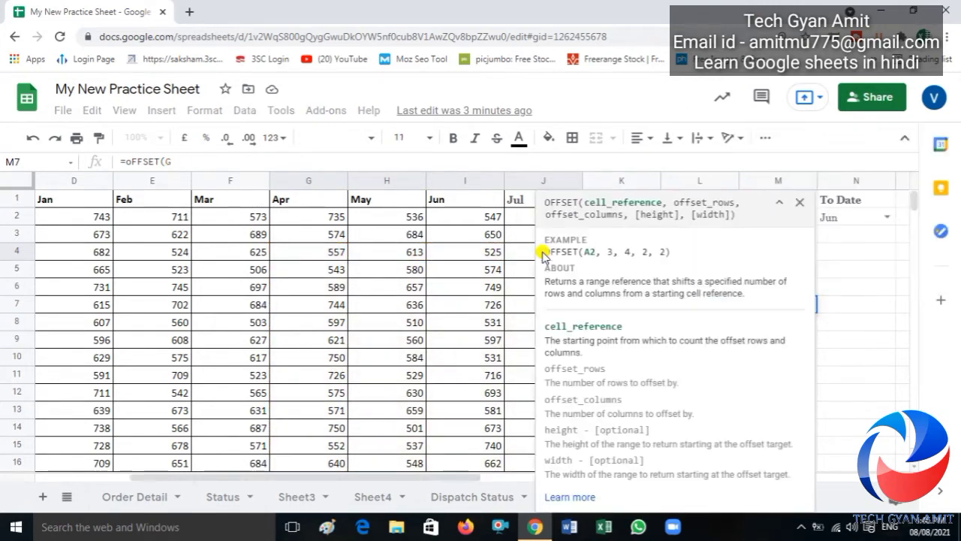
key("BackSpace")
key("BackSpace")
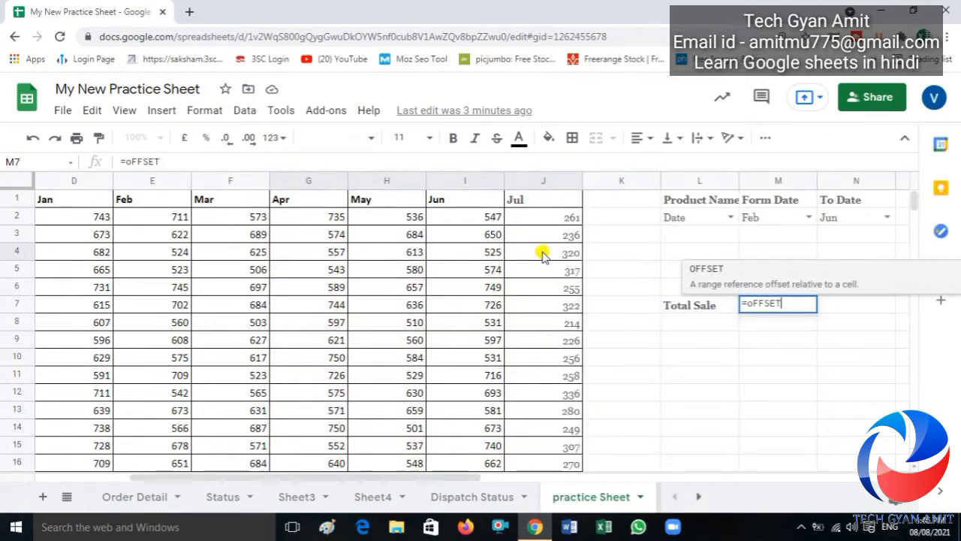
type("(")
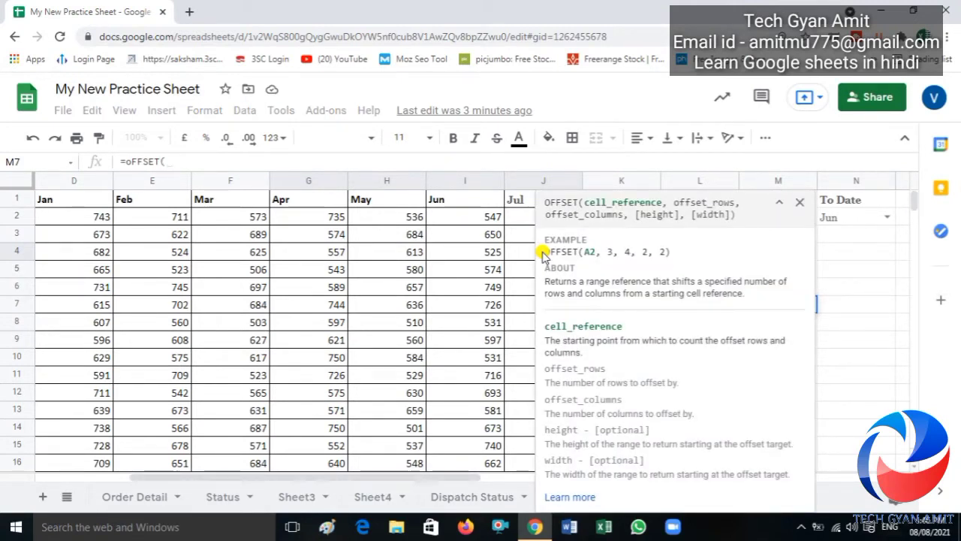
Close the formula help and complete M7's formula as =OFFSET(A1,5,5)
left_click(803, 205)
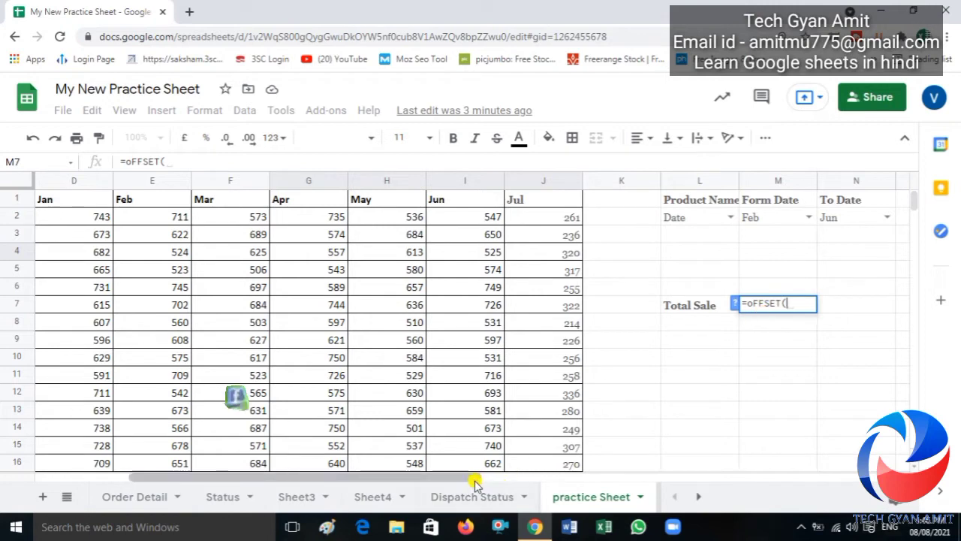
left_click_drag(475, 481, 315, 480)
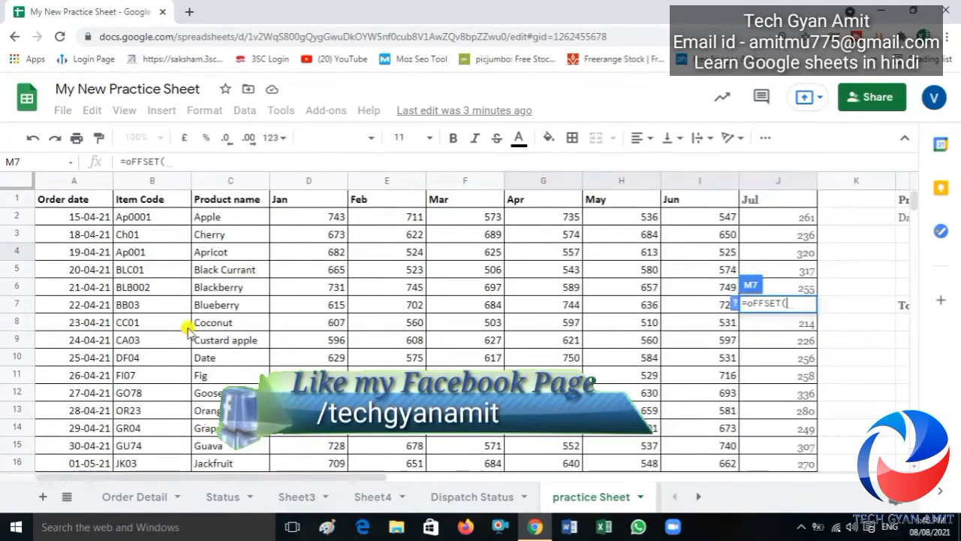
left_click(82, 201)
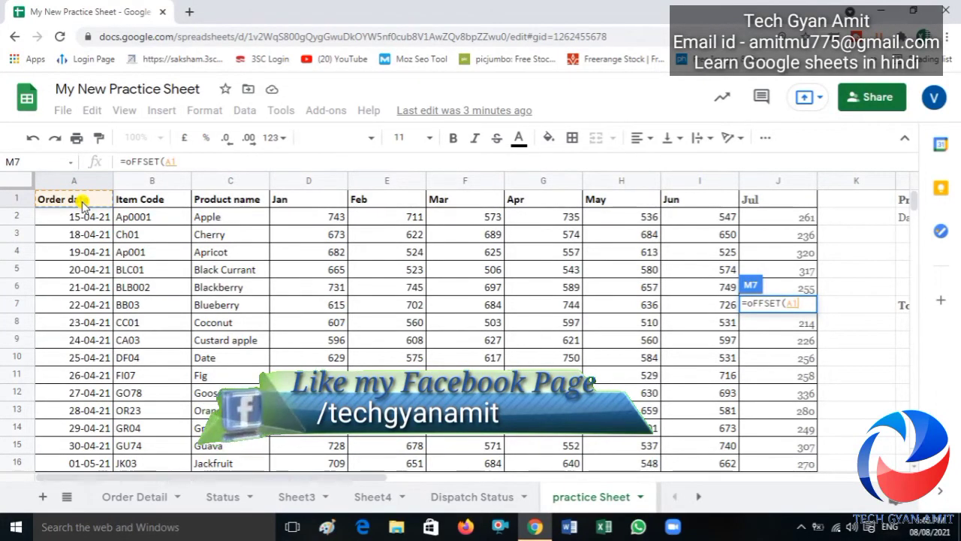
type(",5")
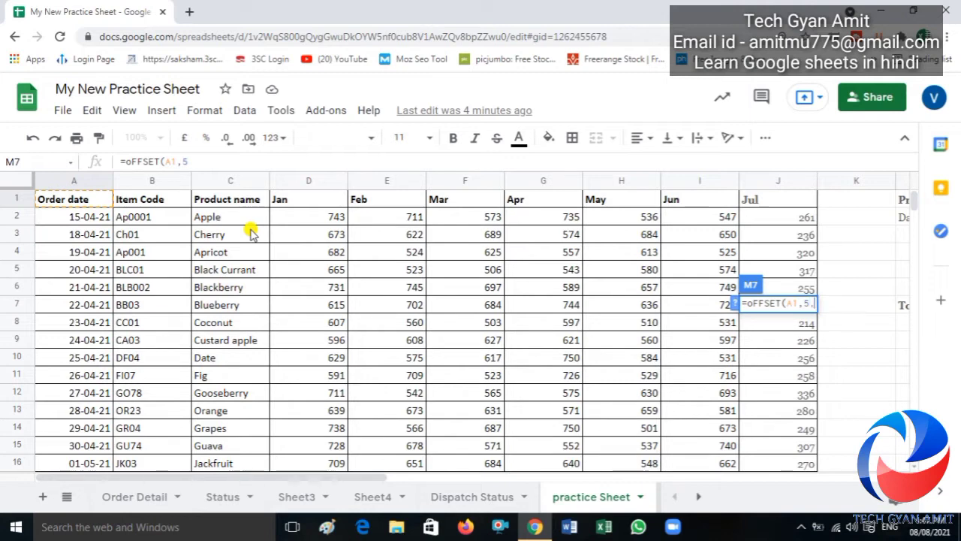
type(",")
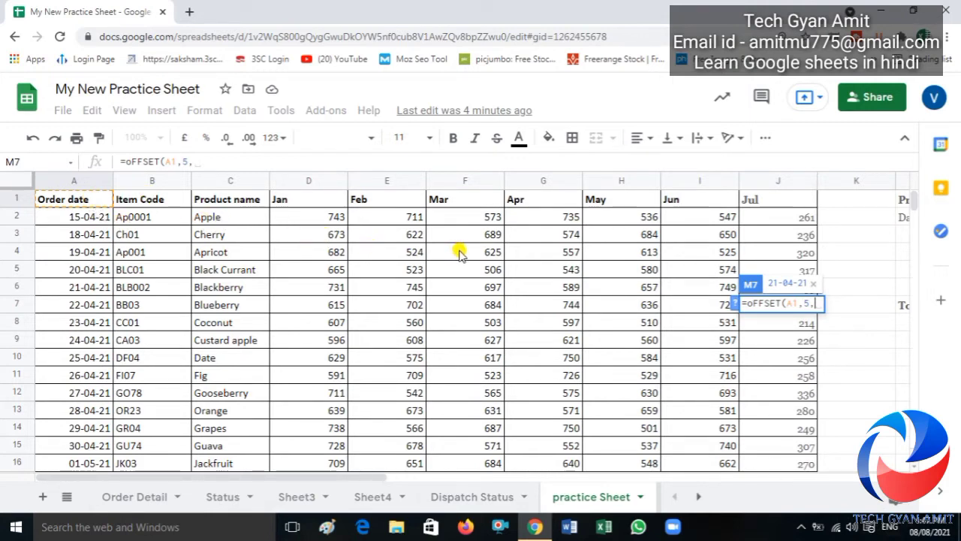
type("5")
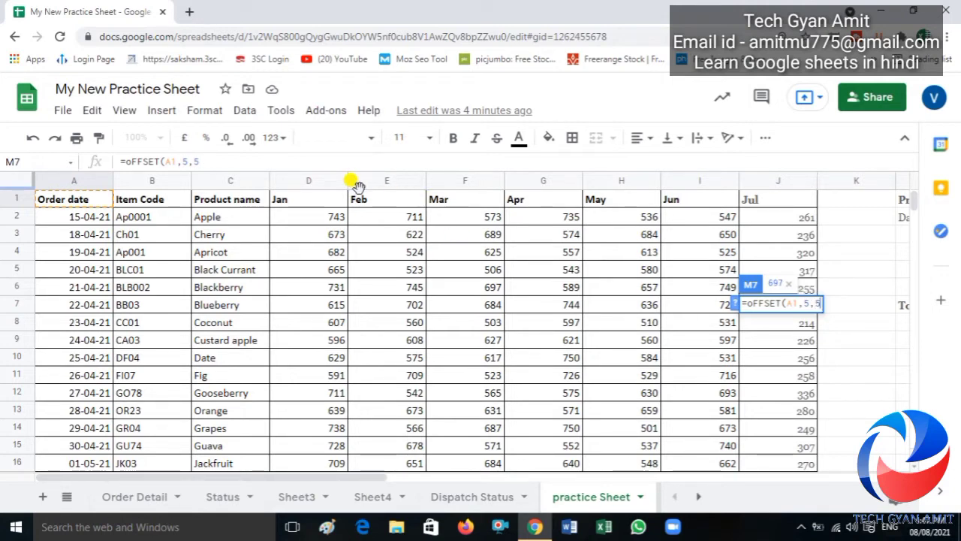
type(")")
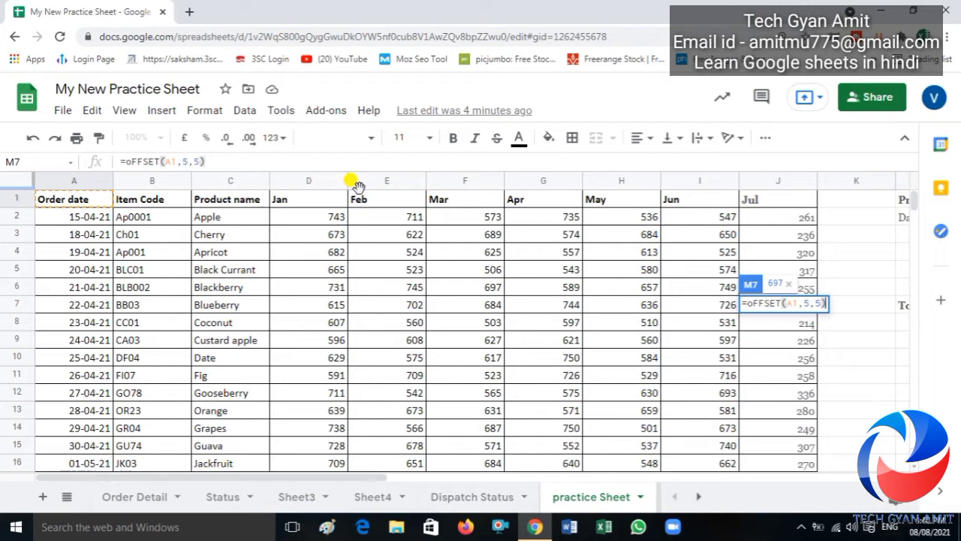
key("Return")
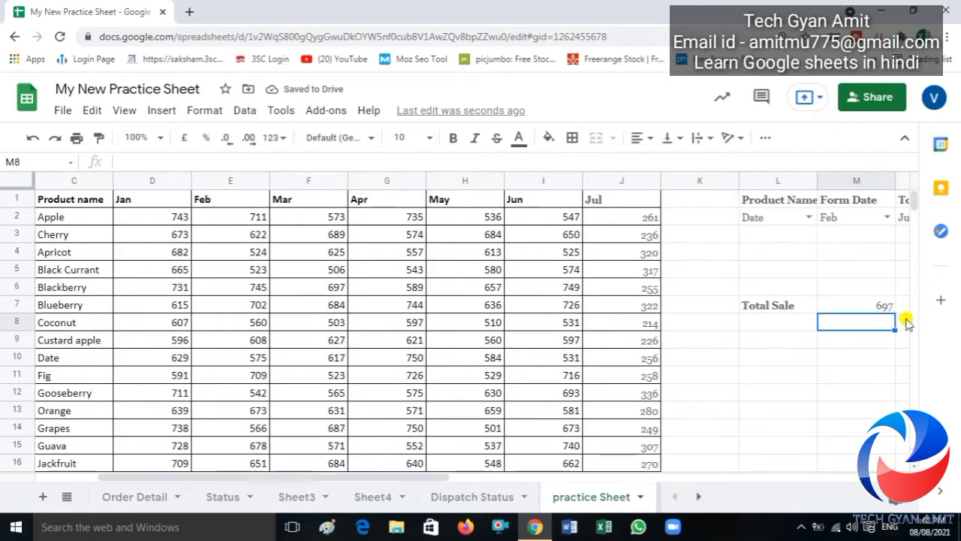
Enlarge the page view and compare M7's OFFSET result with Blackberry's March sales in F6
key("ctrl+plus")
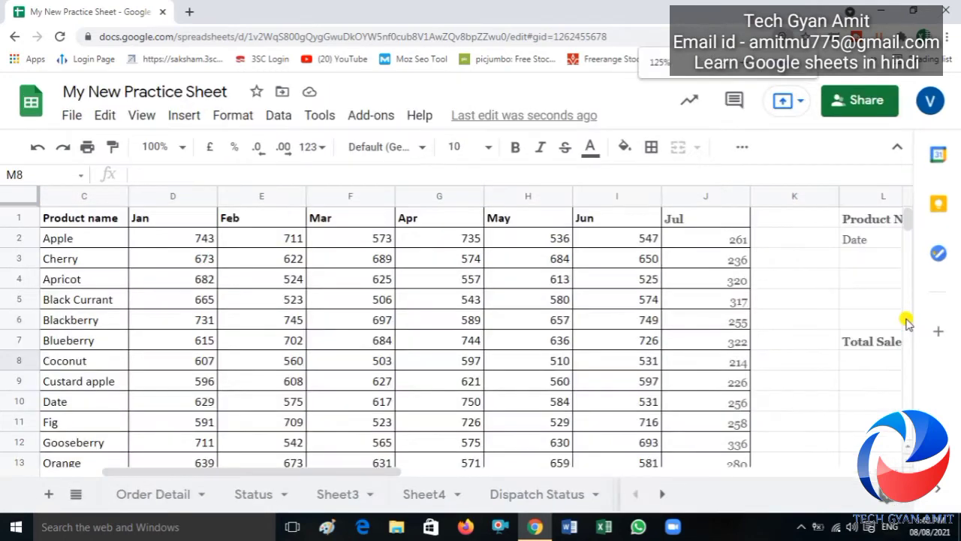
left_click(888, 357)
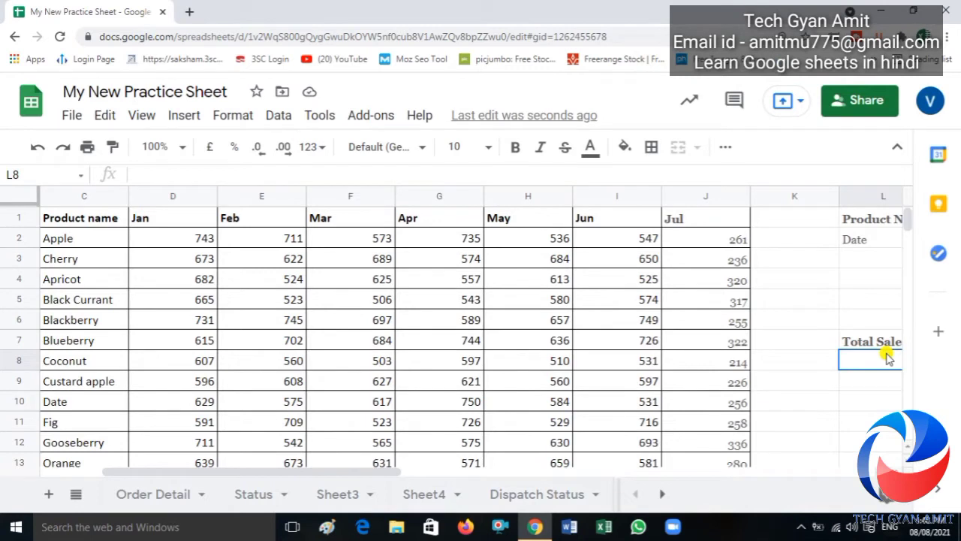
key("Right")
key("Up")
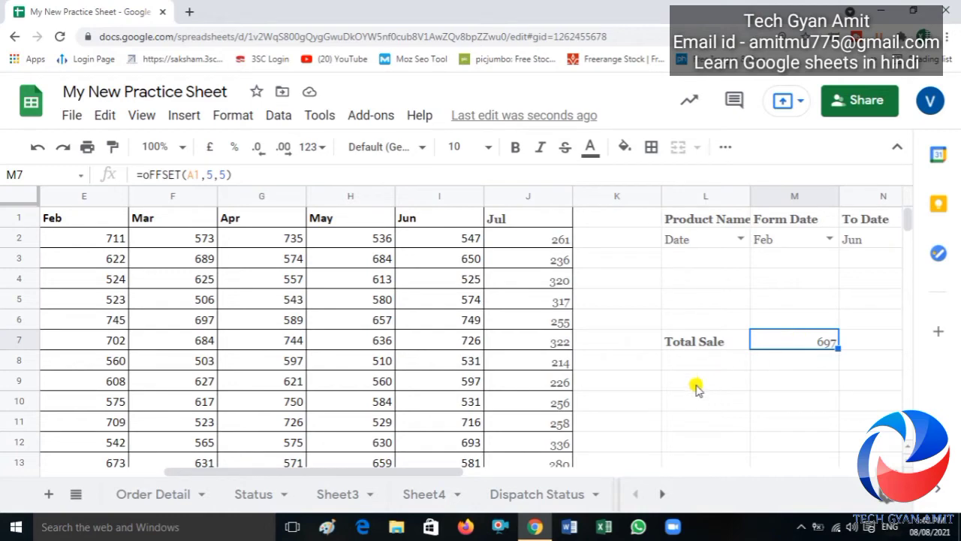
key("Left")
key("Home")
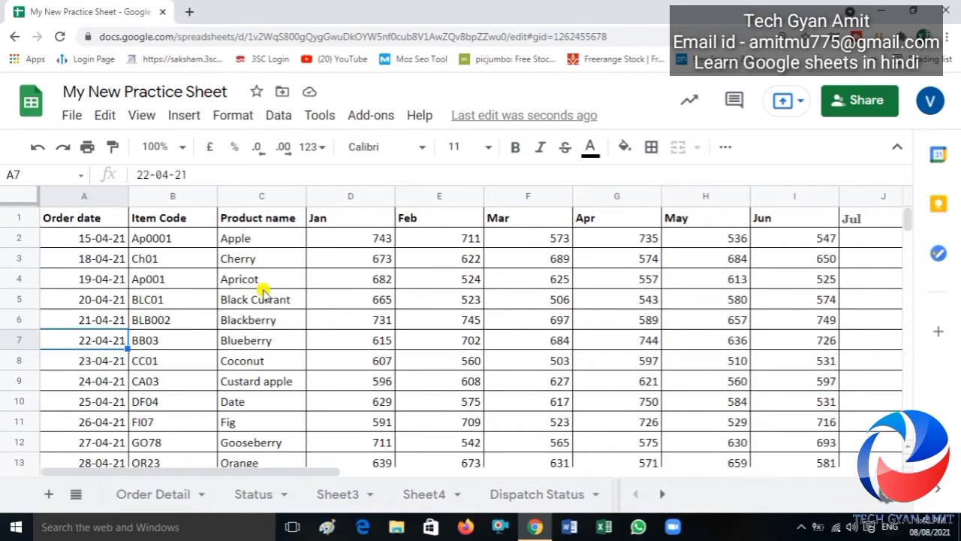
left_click(260, 321)
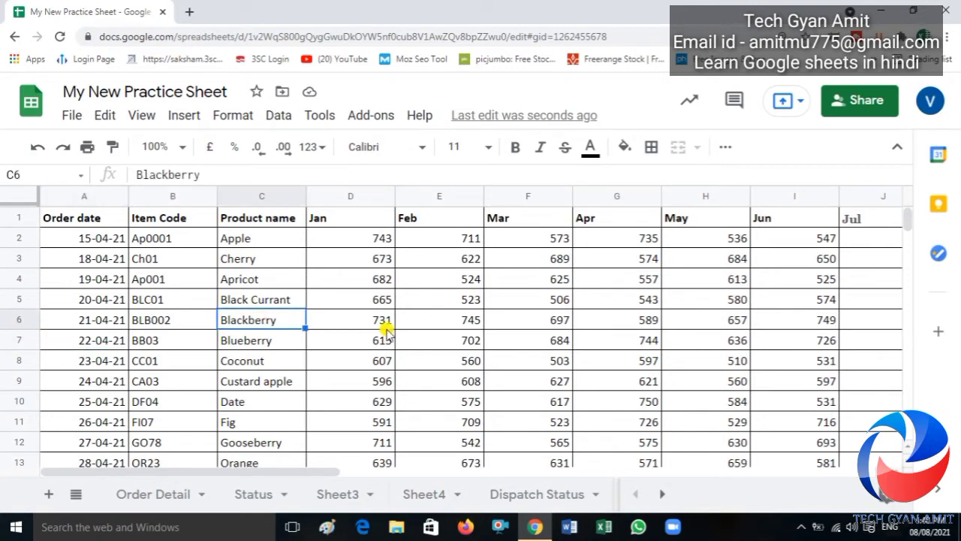
left_click(549, 329)
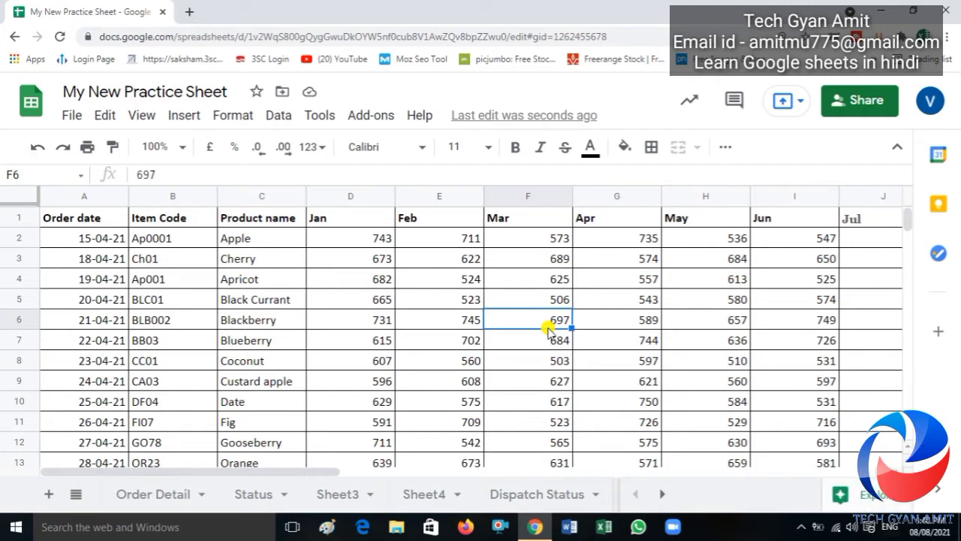
Return to the Total Sale cell M7 and replace its formula with a new OFFSET formula
key("Right")
key("Right")
key("Right")
key("Right")
key("Right")
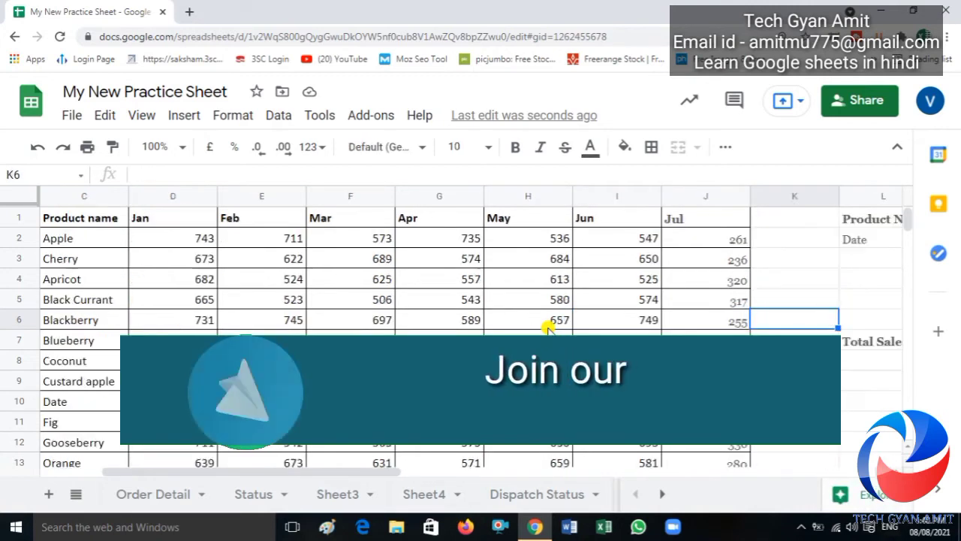
key("Right")
key("Right")
key("Down")
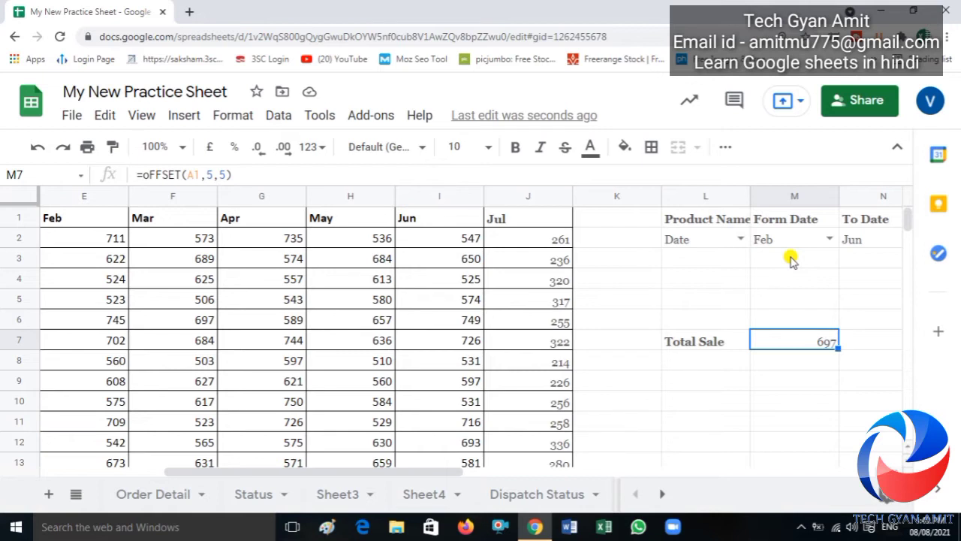
type("=oFFSE")
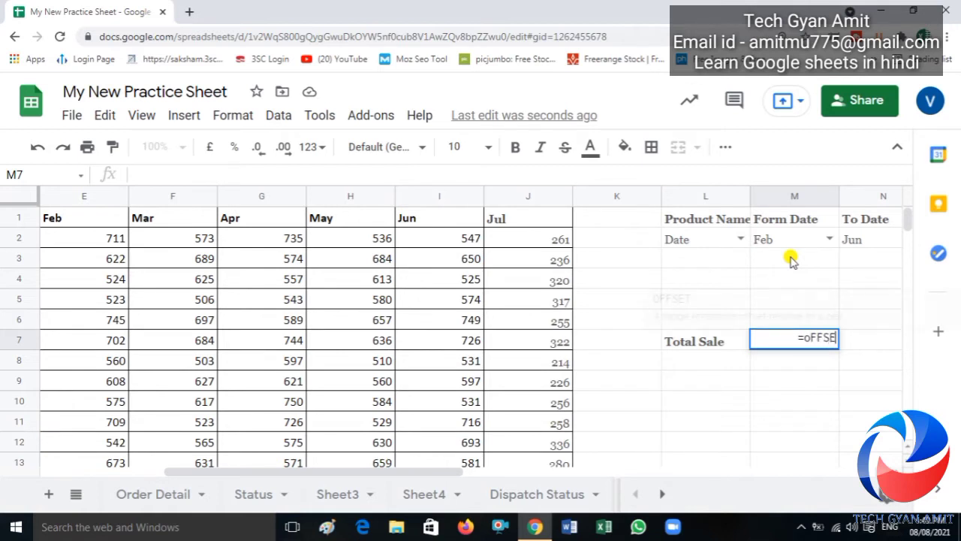
type("T(")
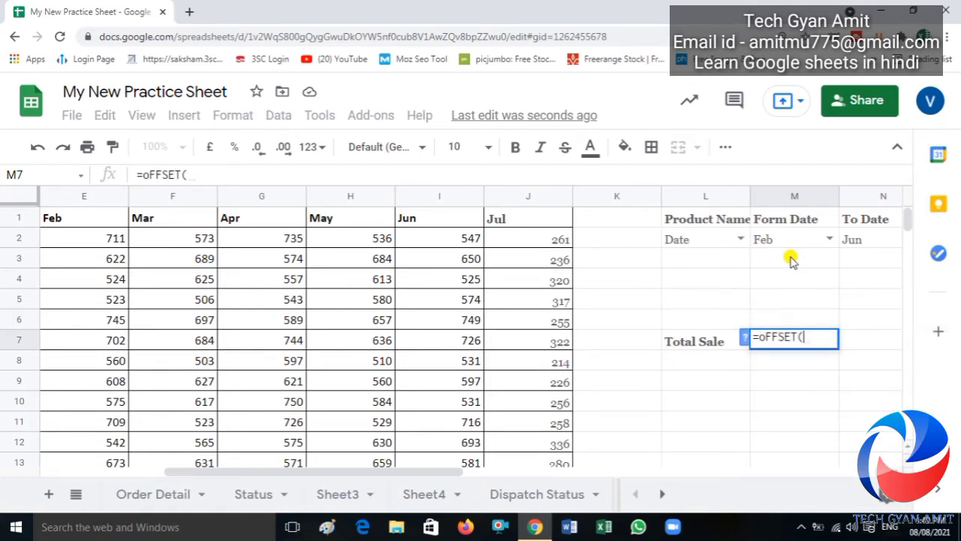
Set the Order date header cell A1 as the OFFSET formula's starting cell reference
key("Left")
key("Left")
key("Left")
key("Left")
key("Left")
key("Left")
key("Left")
key("Left")
key("Left")
key("Left")
key("Left")
key("Left")
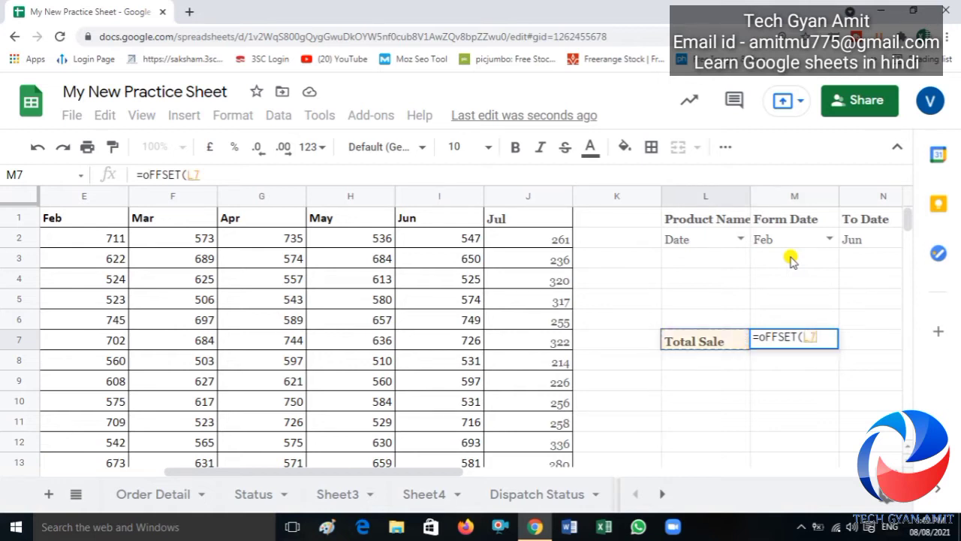
key("ctrl+Up")
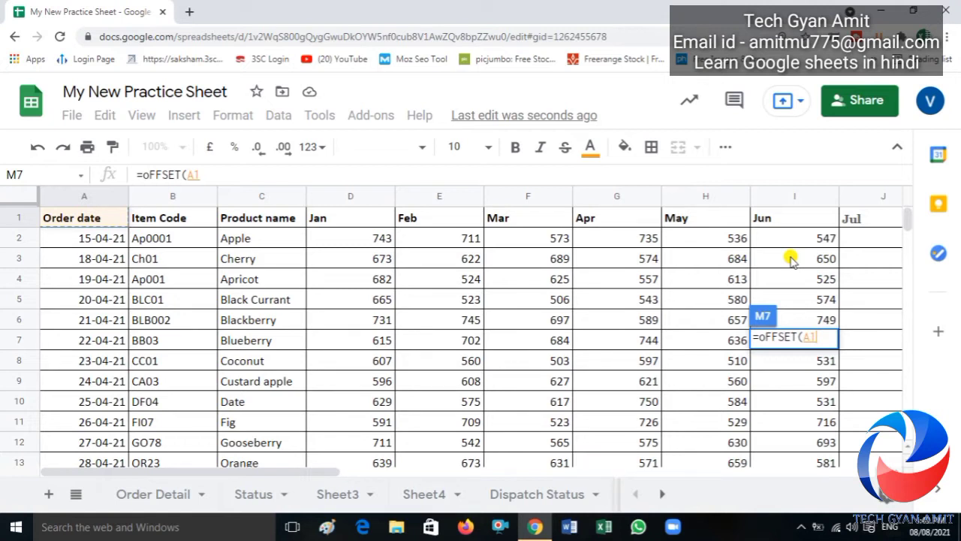
type(",")
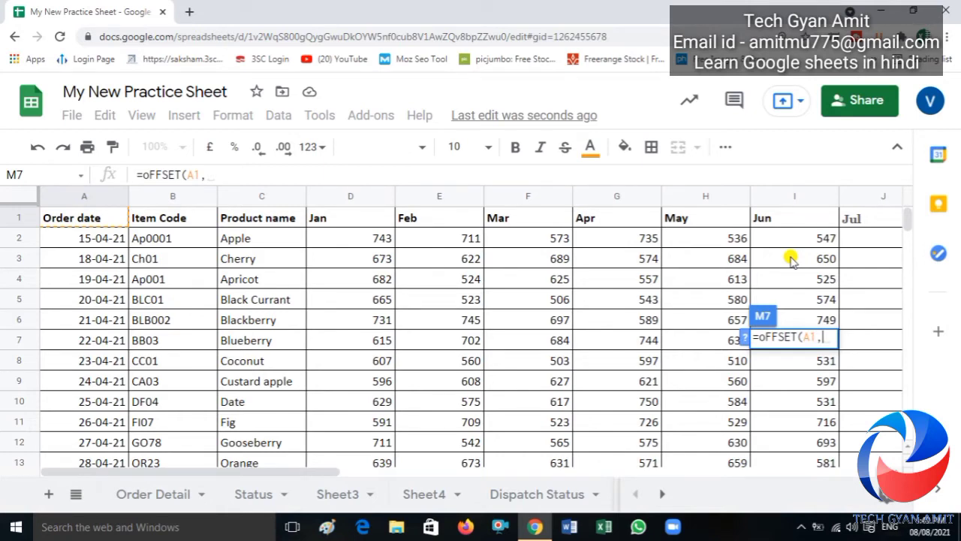
scroll(790, 258, "right", 5)
left_click(791, 258)
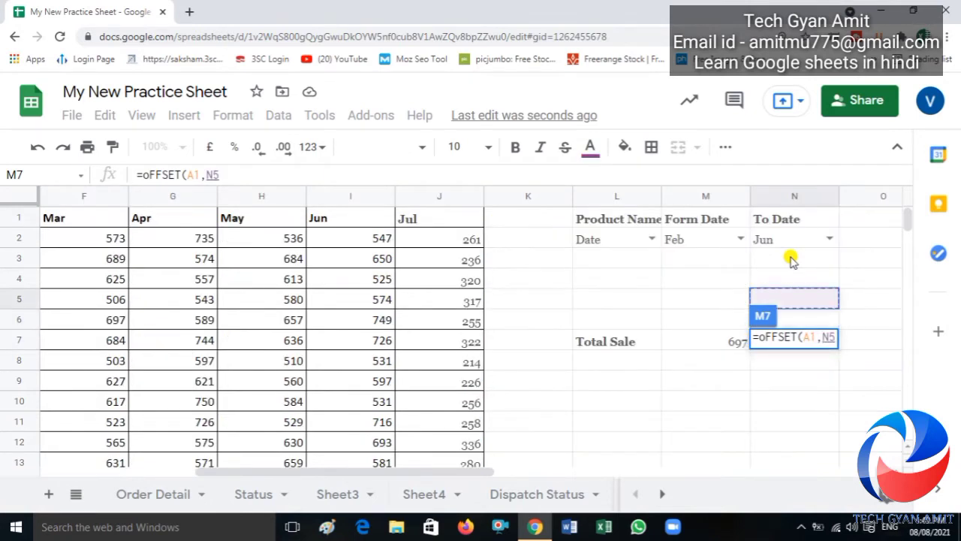
key("Up")
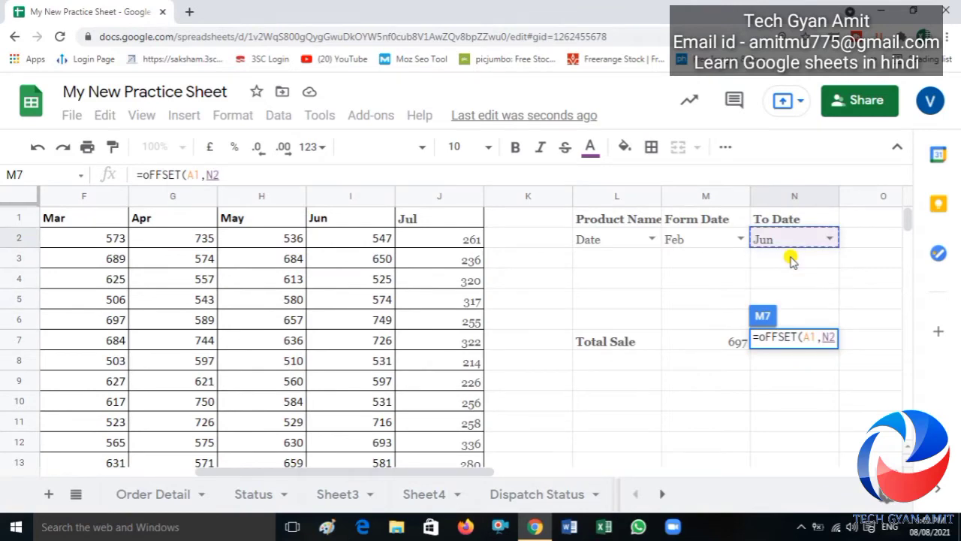
key("Left")
key("Left")
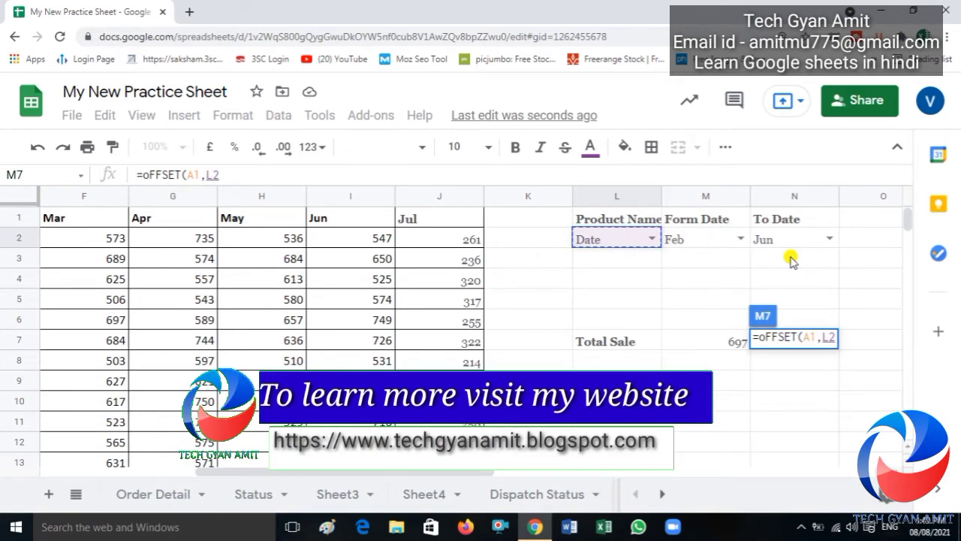
key("BackSpace")
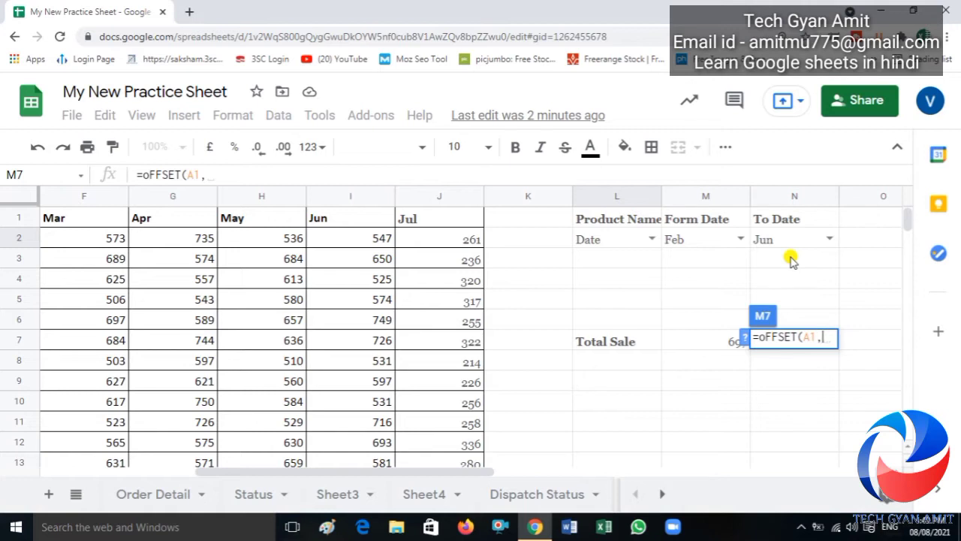
Nest a MATCH function as the OFFSET row argument, with the selected product in L2 as its search key
type("mATCH")
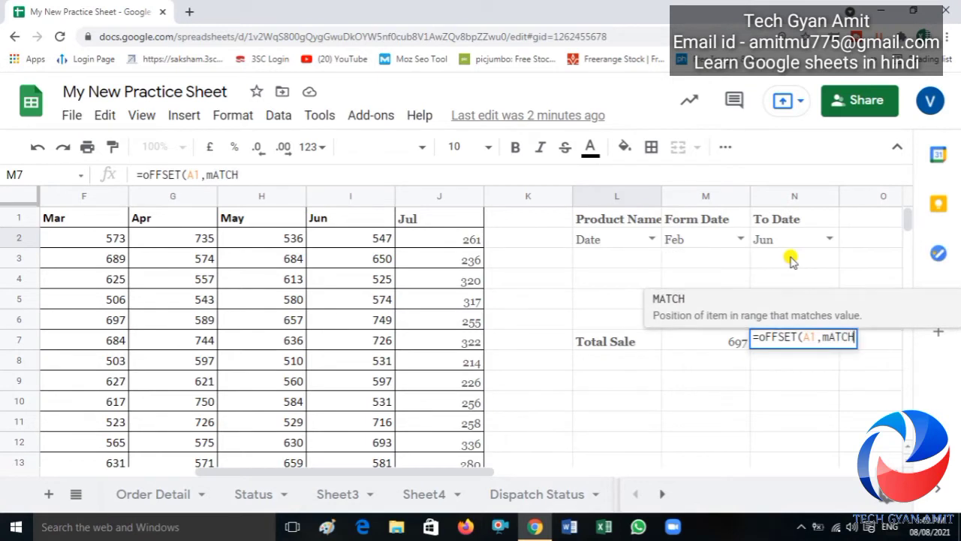
type("(")
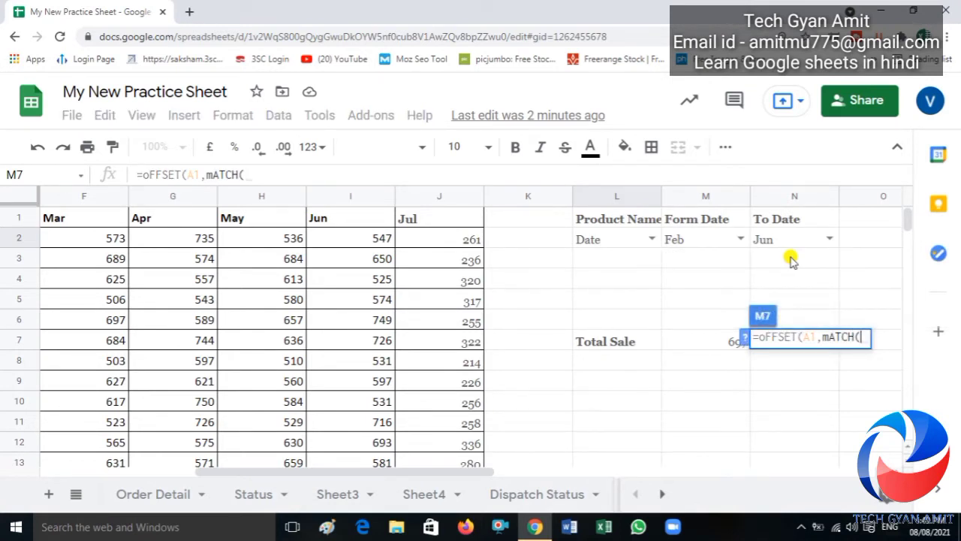
key("Up")
key("Up")
key("Up")
key("Up")
key("Up")
key("Left")
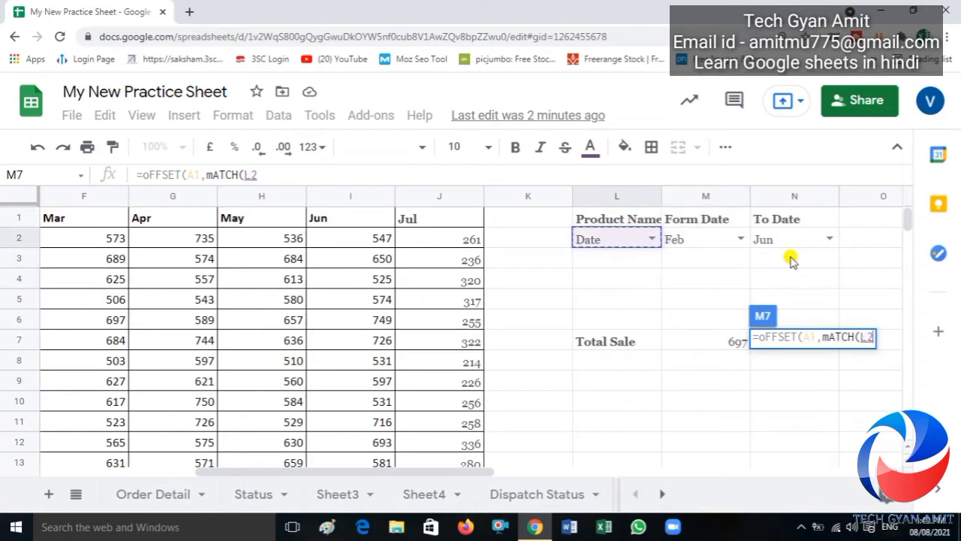
type(",")
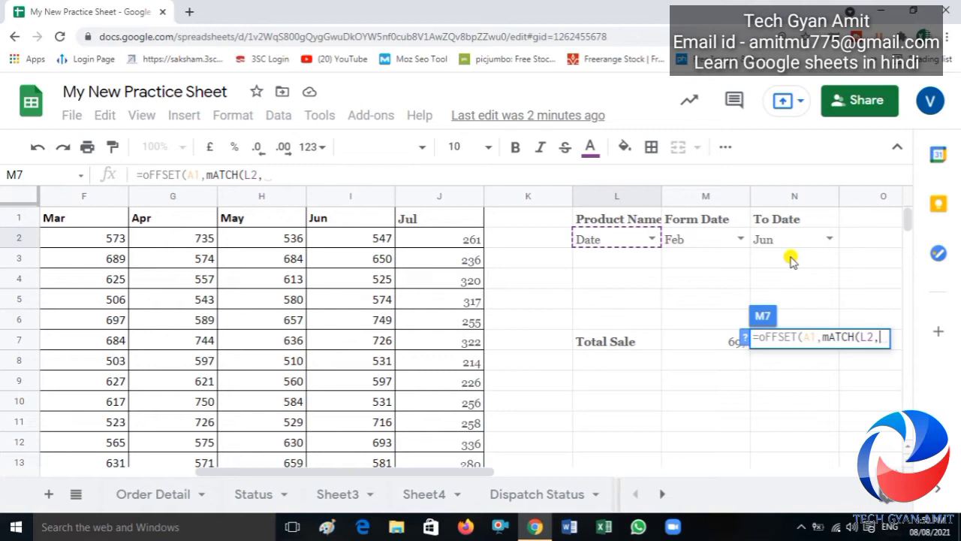
Set the product name column C1:C21 as the range the row MATCH searches
key("ctrl+Left")
key("ctrl+Left")
key("ctrl+Left")
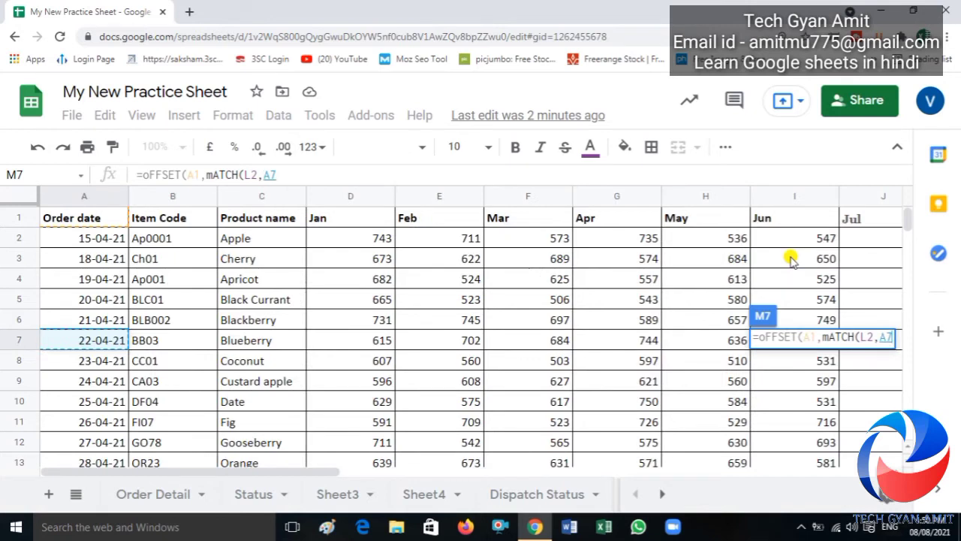
key("Right")
key("Up")
key("Up")
key("Right")
key("ctrl+Up")
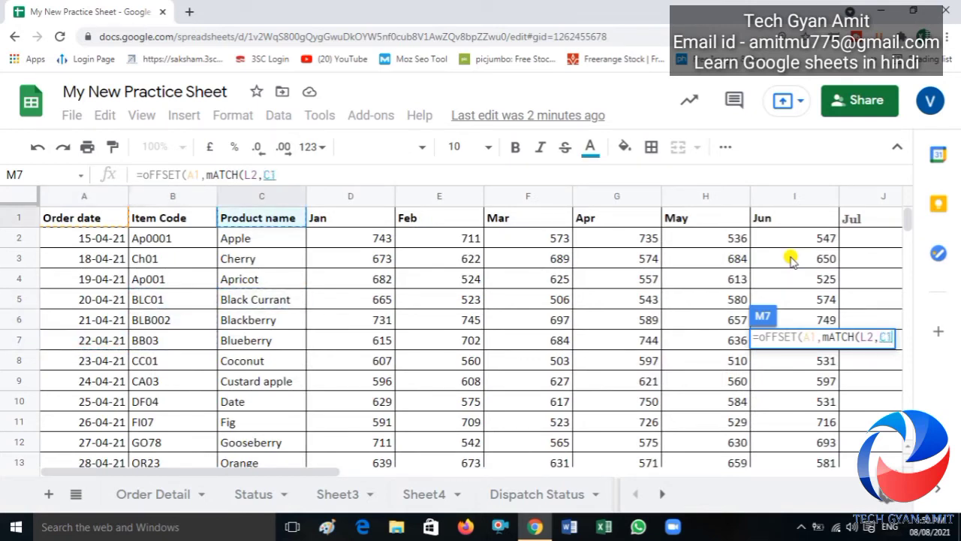
key("ctrl+shift+Down")
scroll(792, 259, "down", 1)
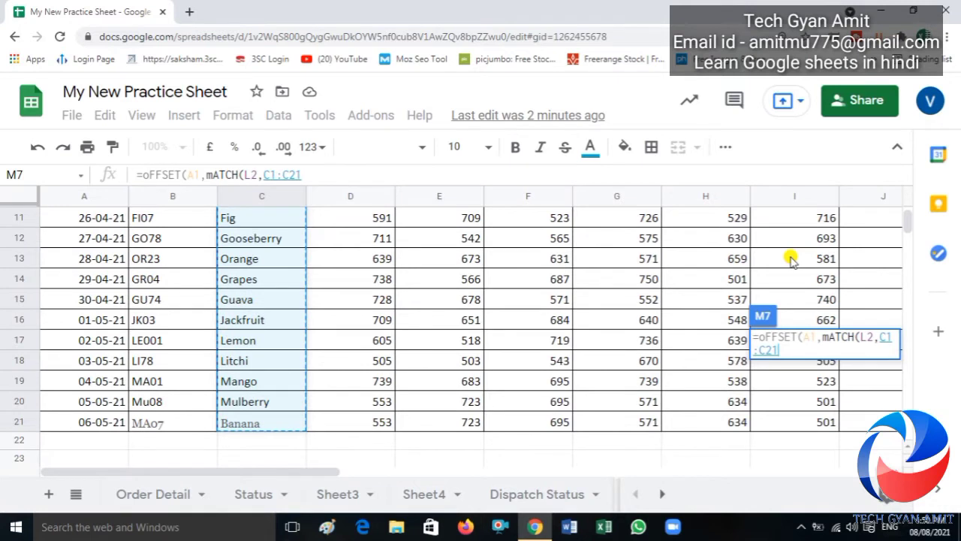
Finish the row MATCH with search type 0 and move on to the OFFSET column argument
type(",")
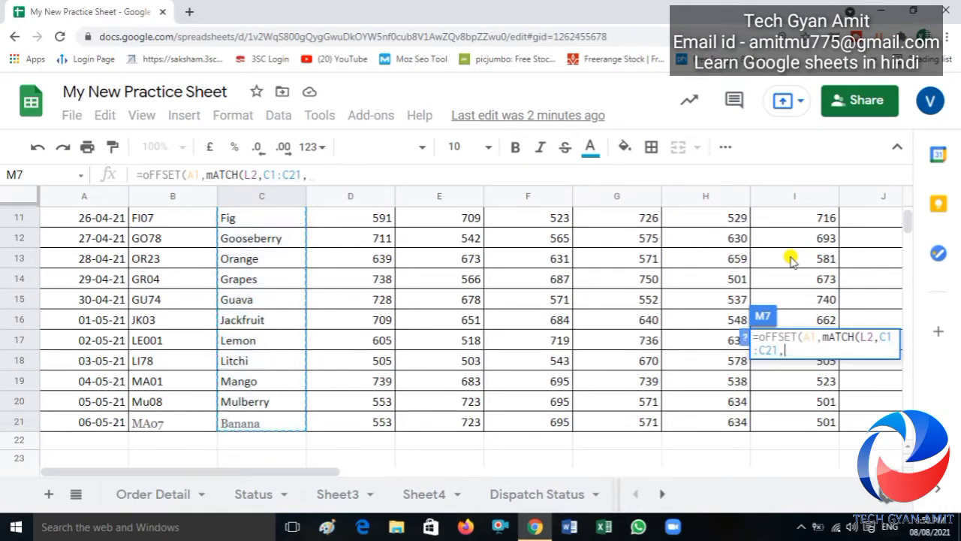
type("0")
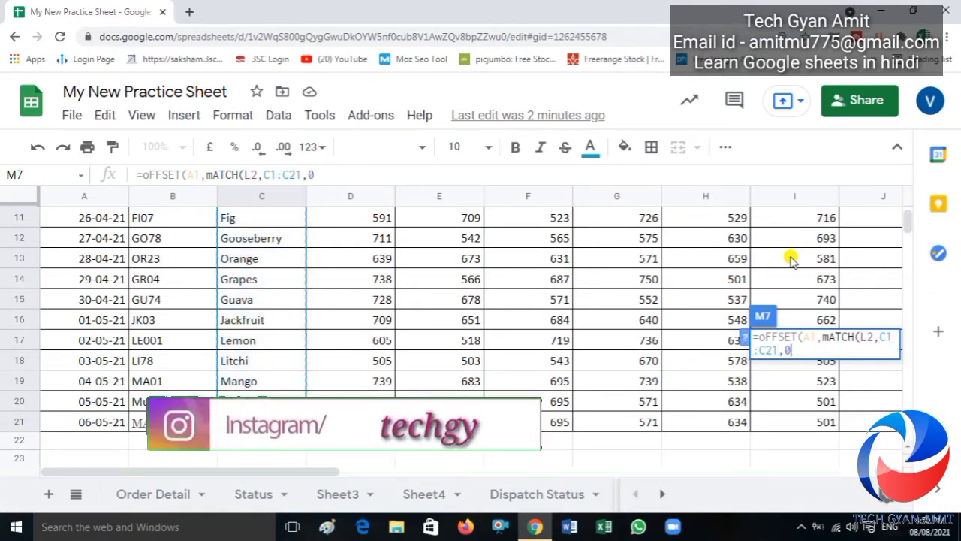
type(")")
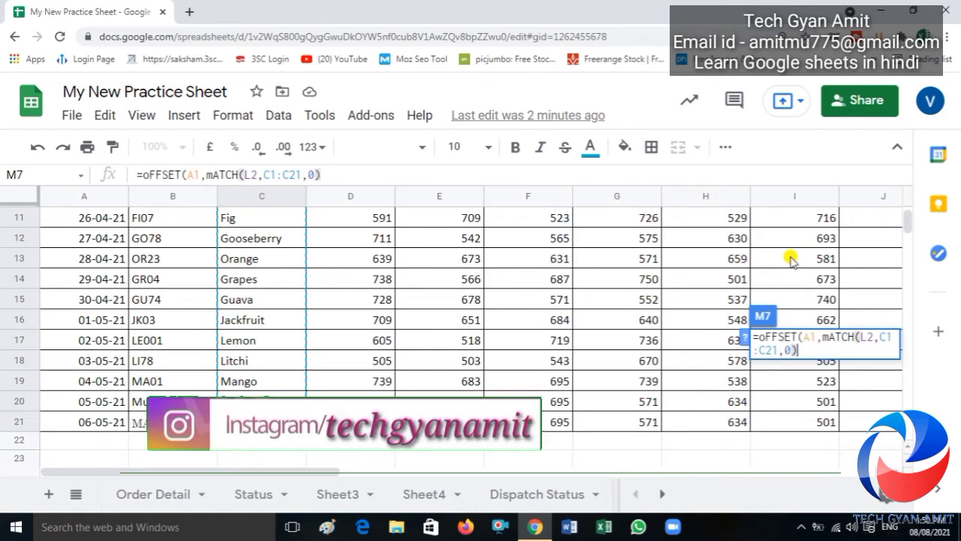
type(",")
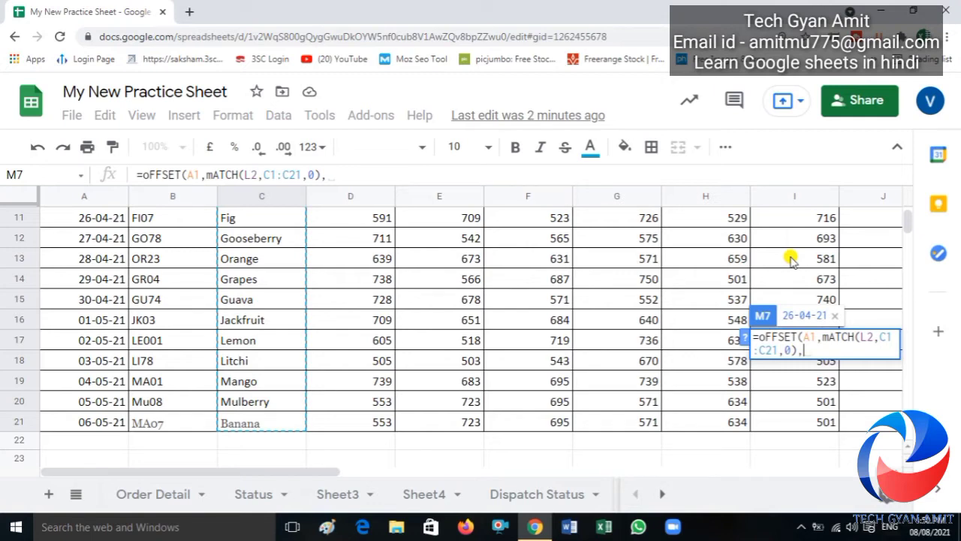
type("C1")
key("Up")
key("Up")
key("Up")
key("Up")
key("Up")
key("Up")
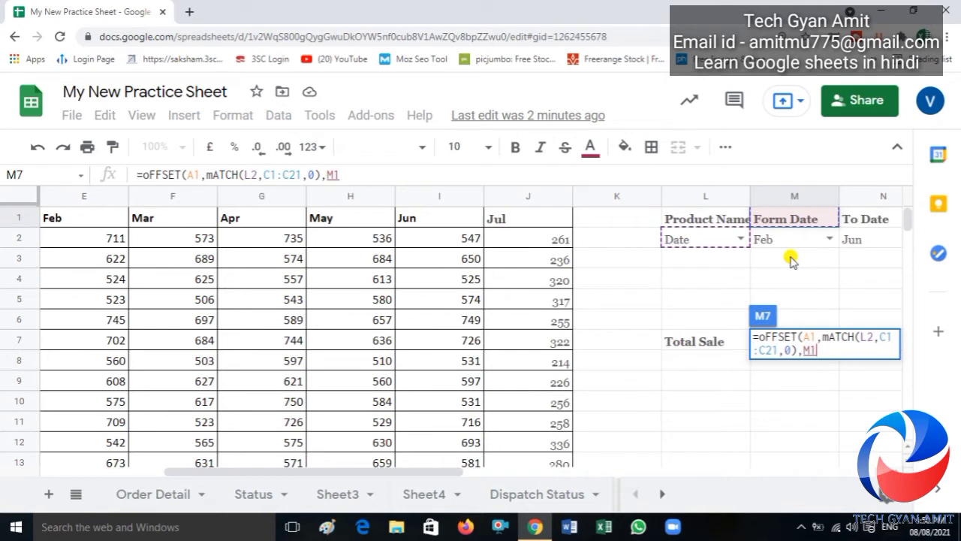
key("BackSpace")
key("BackSpace")
key("BackSpace")
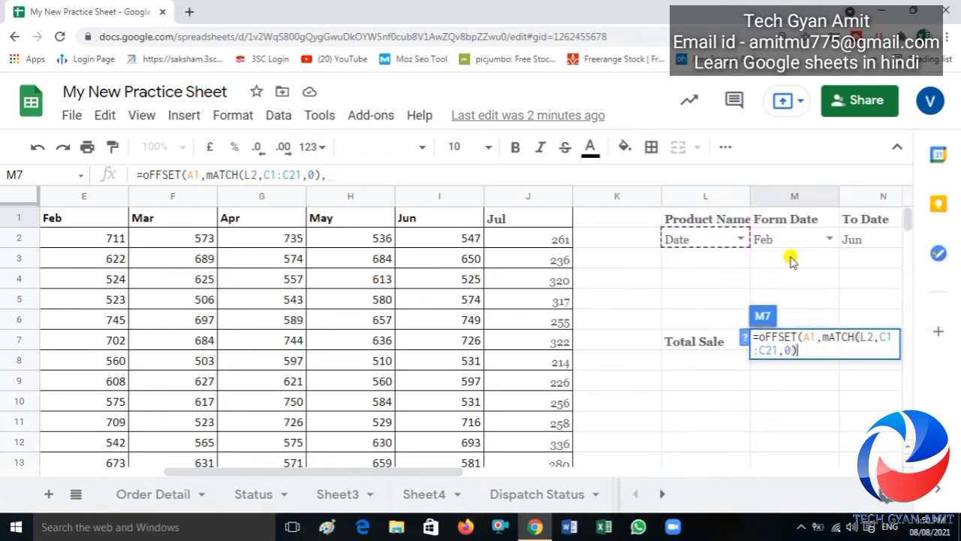
key("BackSpace")
Nest a second MATCH as the OFFSET column argument, with the selected start month in M2 as its search key
type(",mATCH")
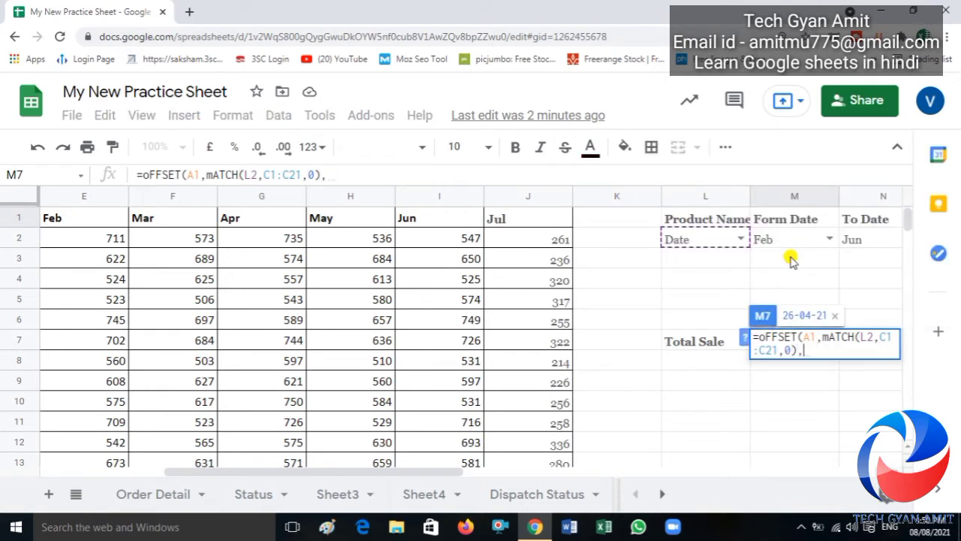
type("(")
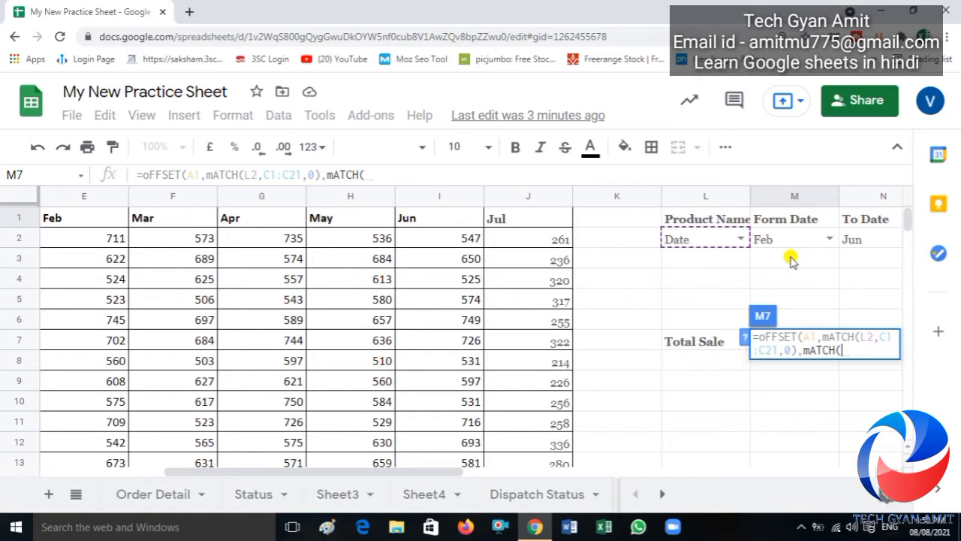
key("Up")
key("Up")
key("Up")
key("Up")
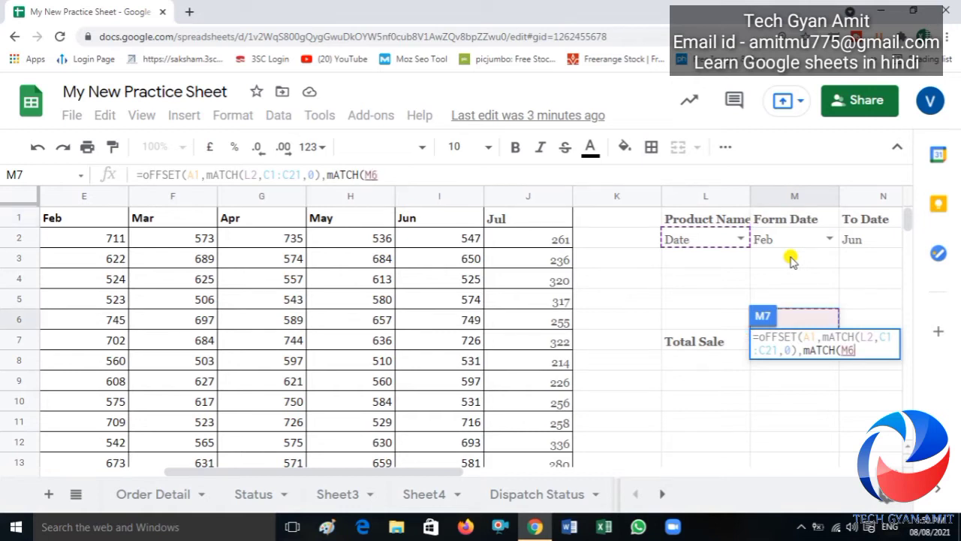
key("Up")
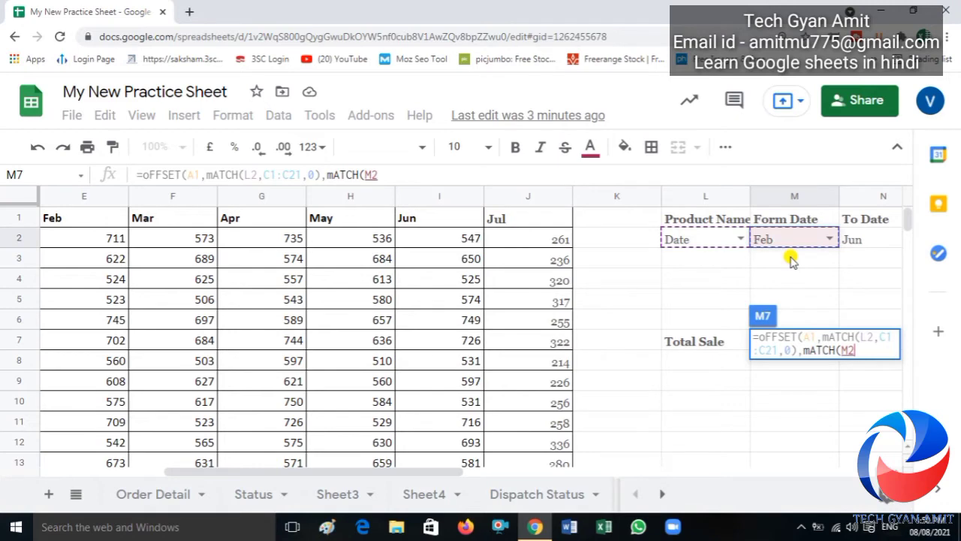
type(",")
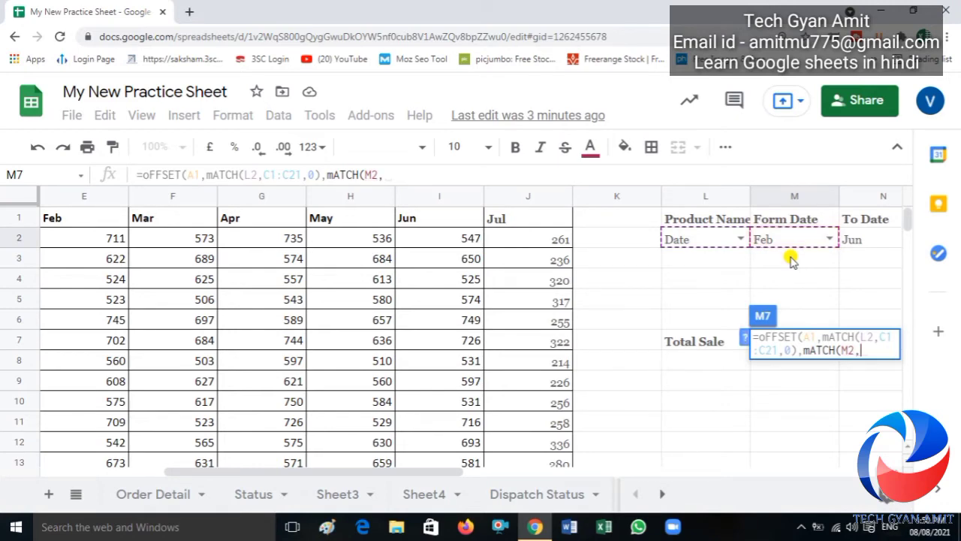
Search the header row A1:J1 with type 0 in the column MATCH and complete M7's OFFSET formula
key("Left")
key("ctrl+Left")
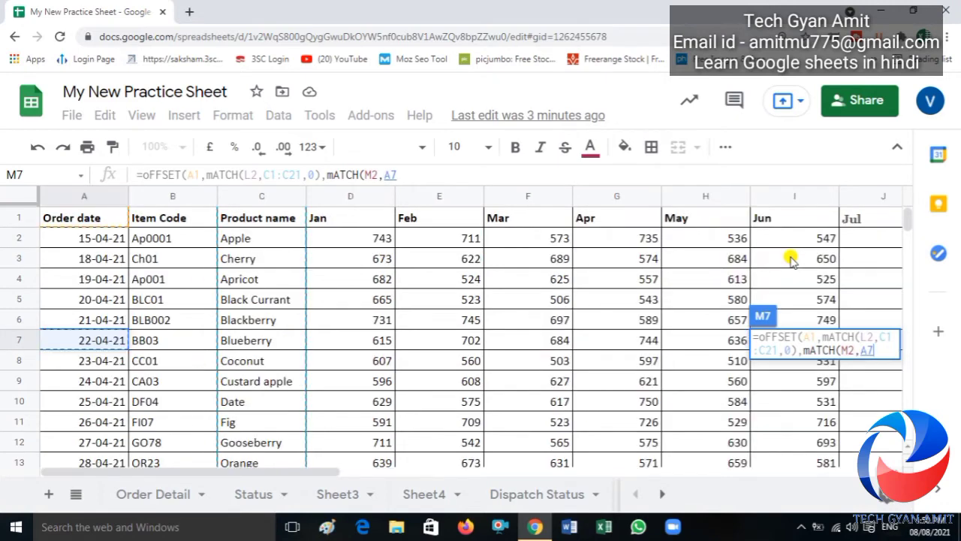
key("Up")
key("ctrl+Up")
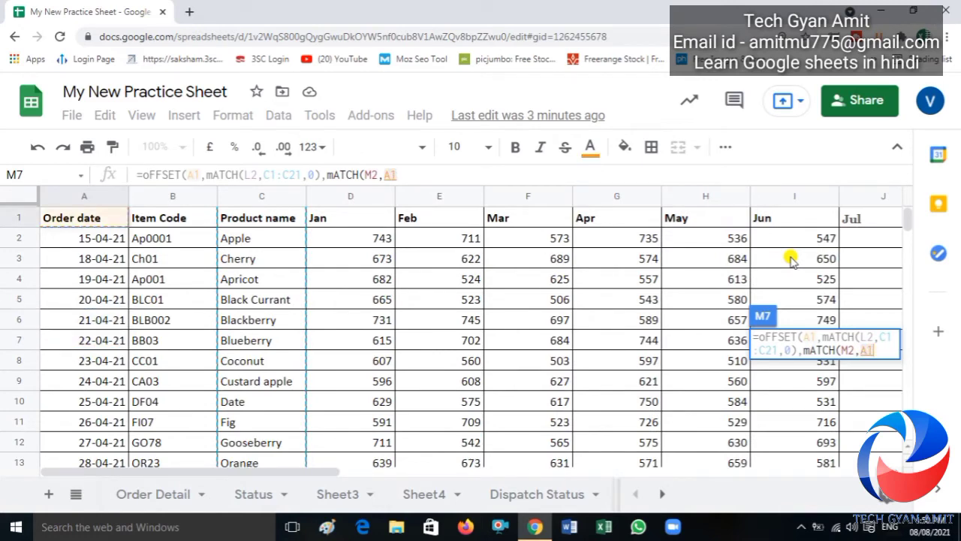
key("ctrl+shift+Right")
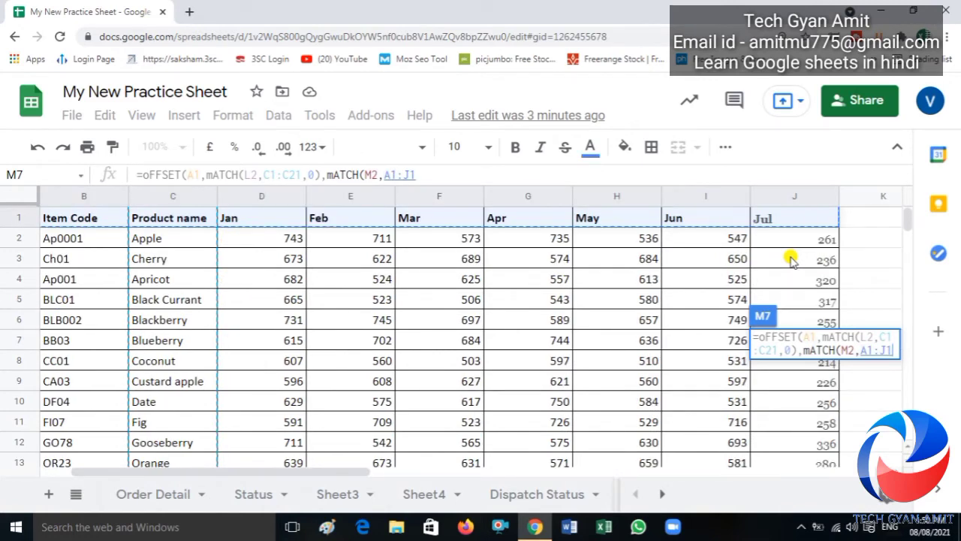
type(",0")
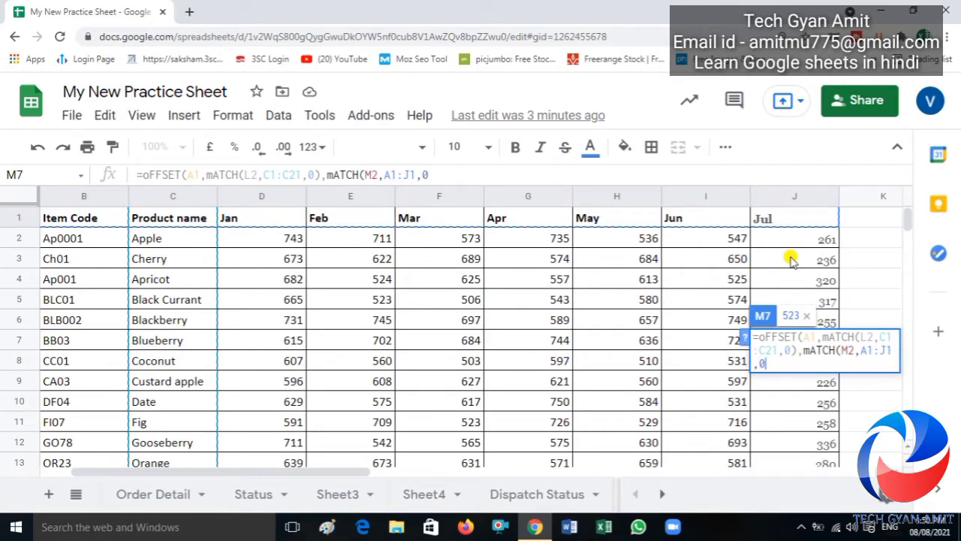
type(")")
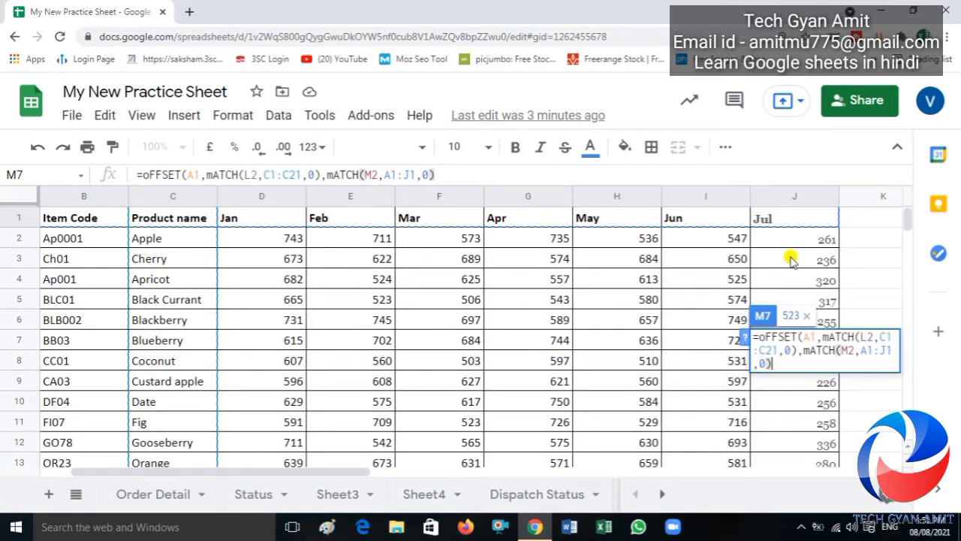
type(")")
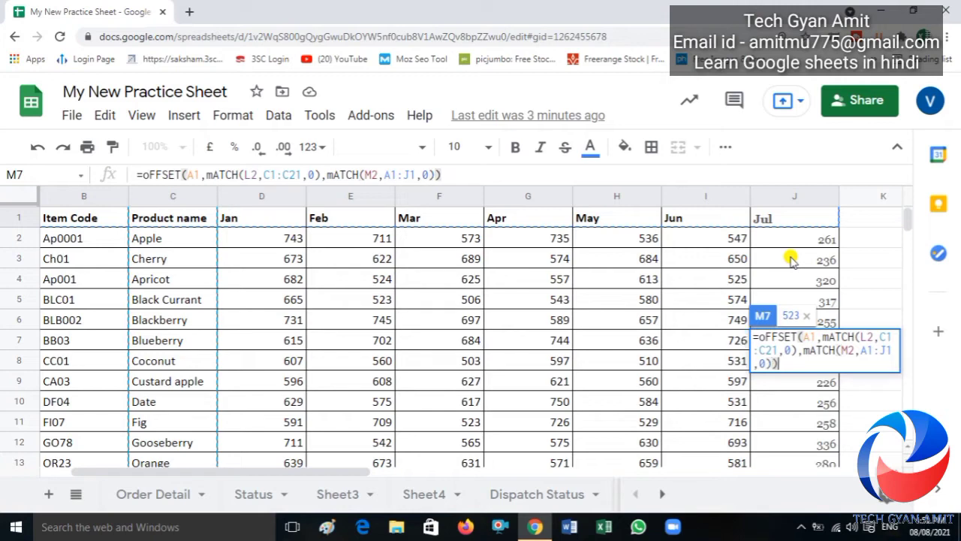
key("Return")
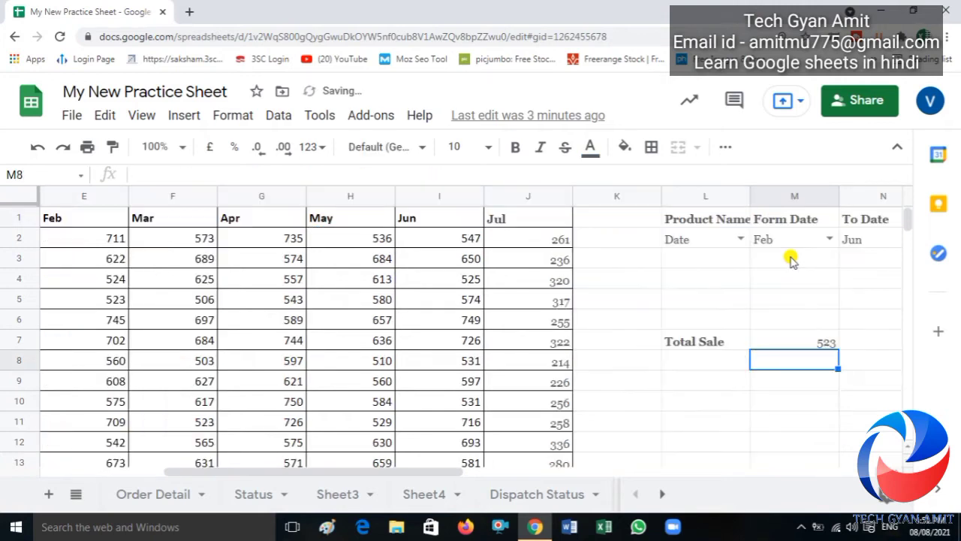
Compare M7's OFFSET result with the monthly sales of Date in row 10, starting from its February value in E10
key("Up")
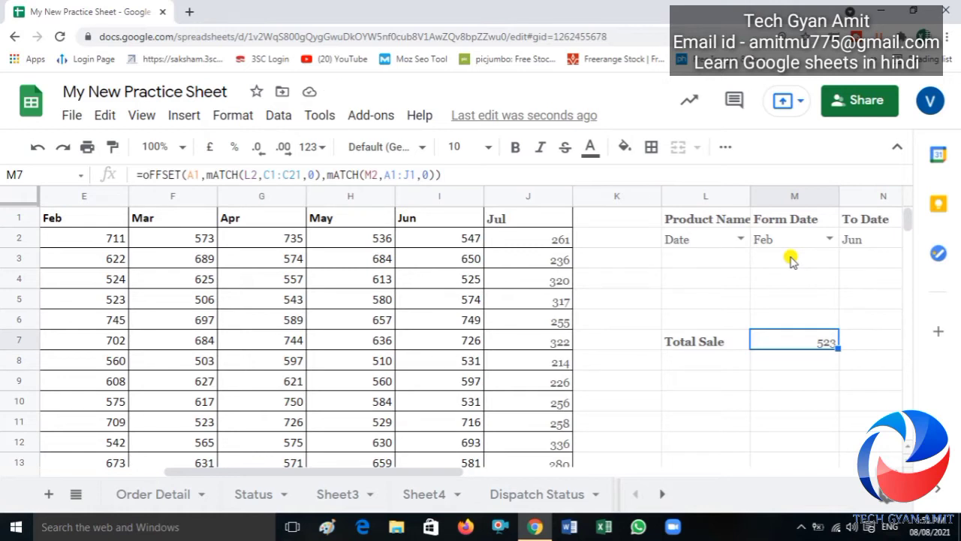
key("Left")
key("Left")
key("Left")
key("Left")
key("Left")
key("Left")
key("Left")
key("Left")
key("Left")
key("Left")
key("Left")
key("Left")
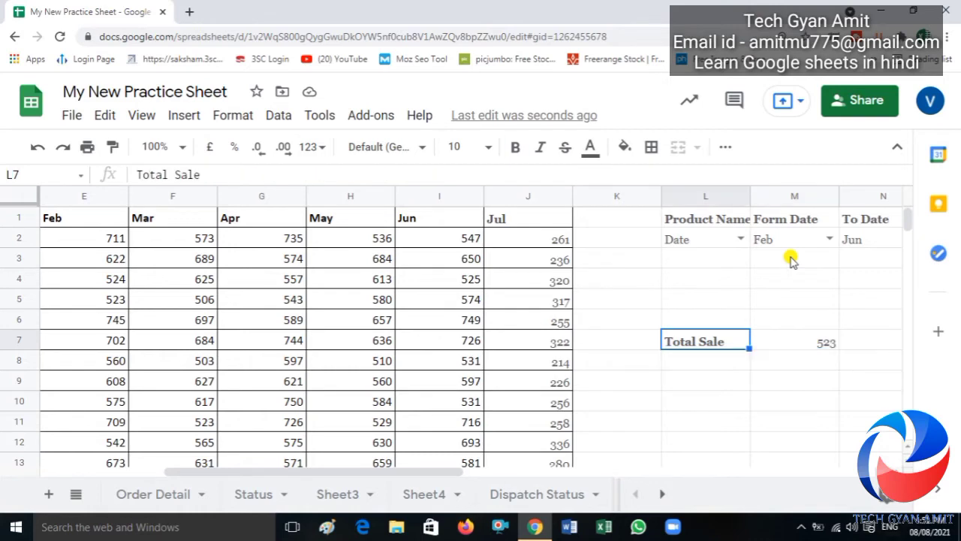
key("Right")
key("Right")
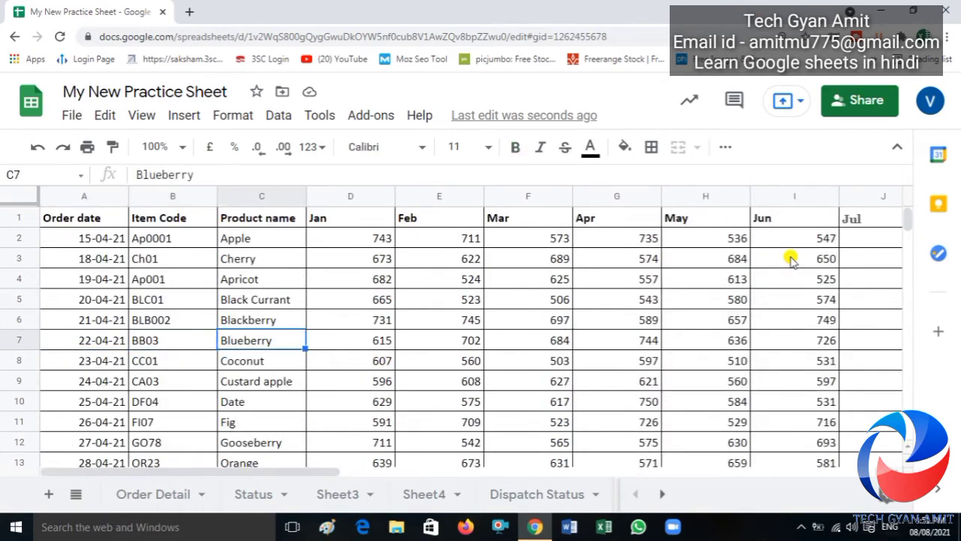
key("Down")
key("Down")
key("Down")
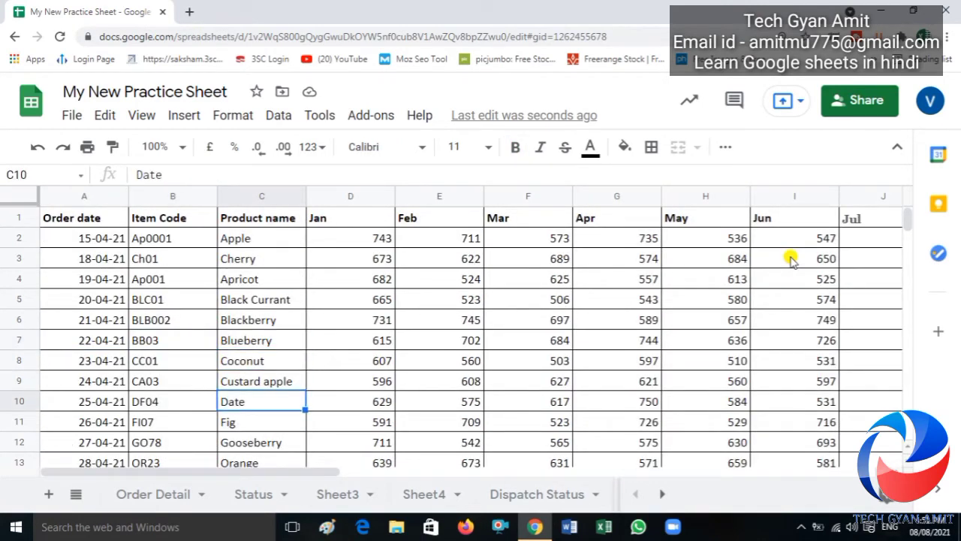
key("Right")
key("Right")
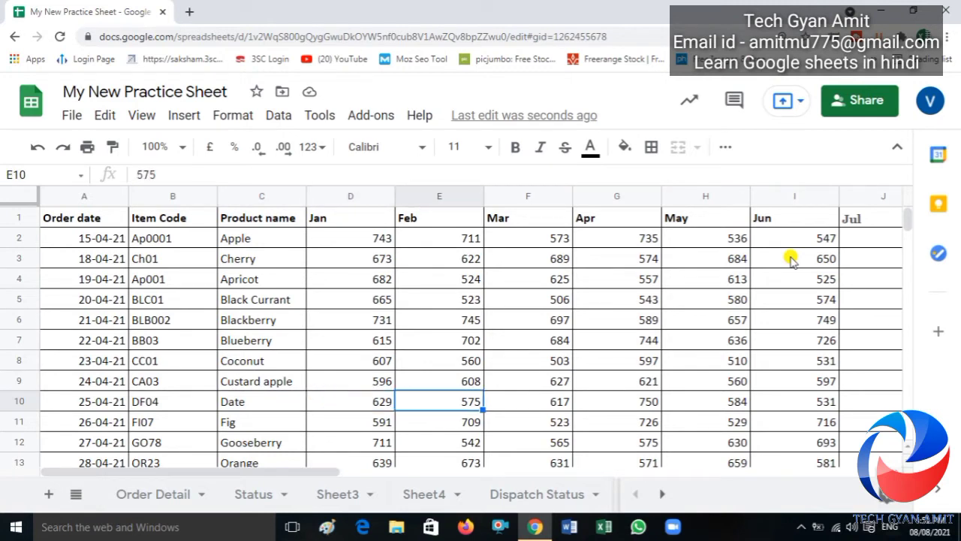
key("Right")
key("Right")
key("Right")
key("Right")
key("Right")
key("Right")
key("Right")
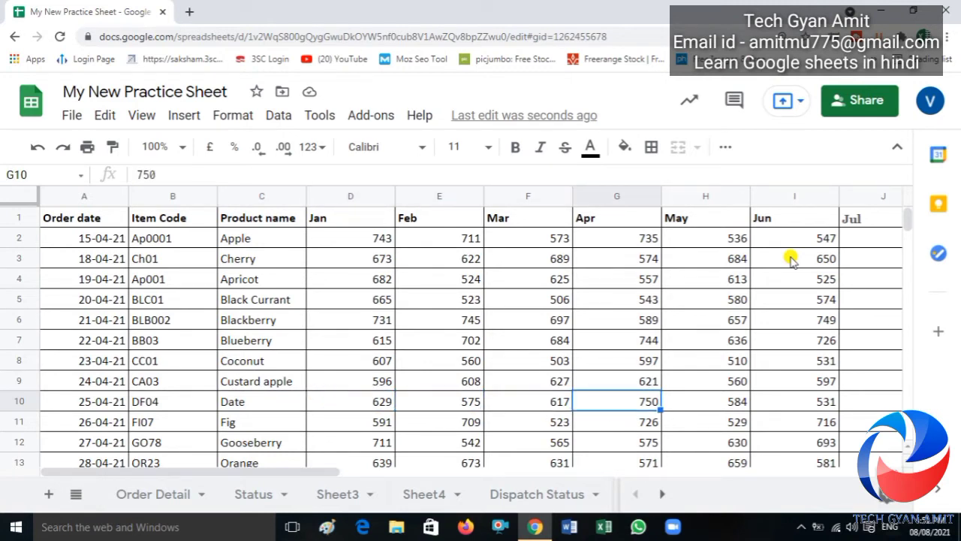
Return to M7 and examine the row MATCH part, with L2 and C1:C21, of its OFFSET formula
key("Right")
key("Up")
key("Up")
key("Up")
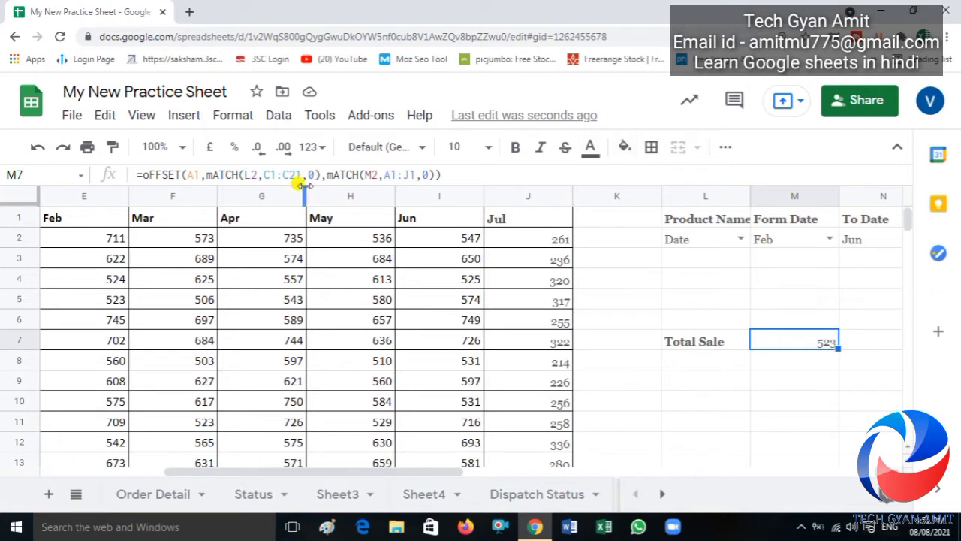
left_click_drag(321, 174, 199, 171)
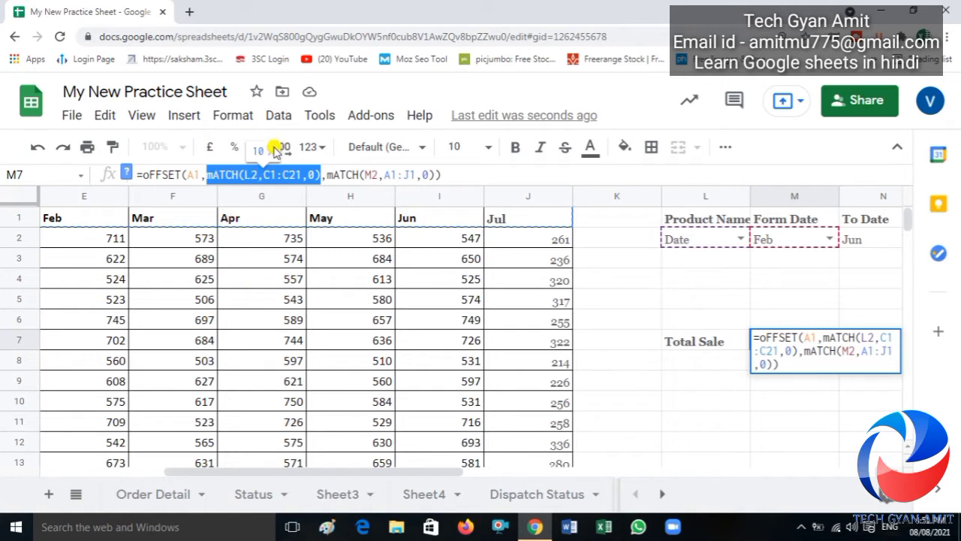
key("ctrl+a")
left_click(204, 280)
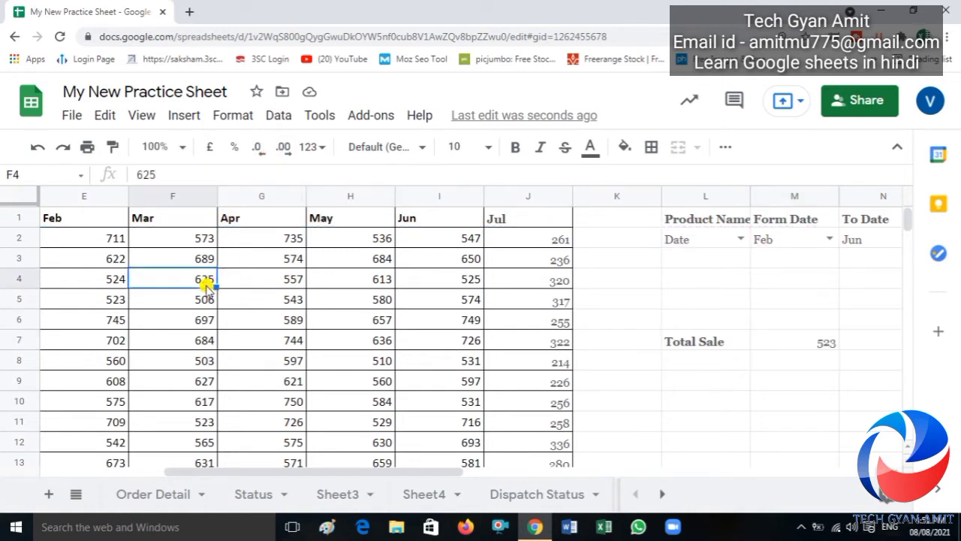
Count the rows down the product column from the header in C1 to Date in C10
key("Left")
key("Left")
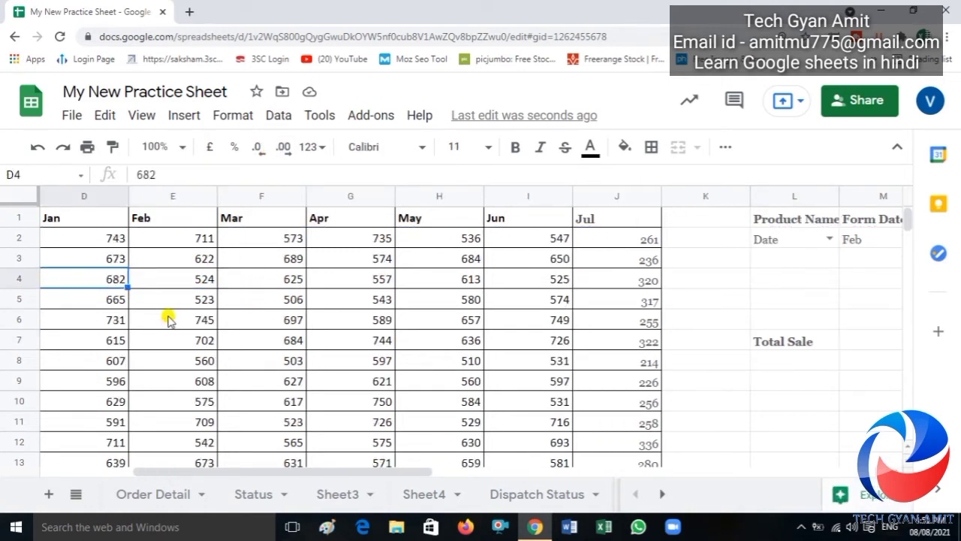
key("Left")
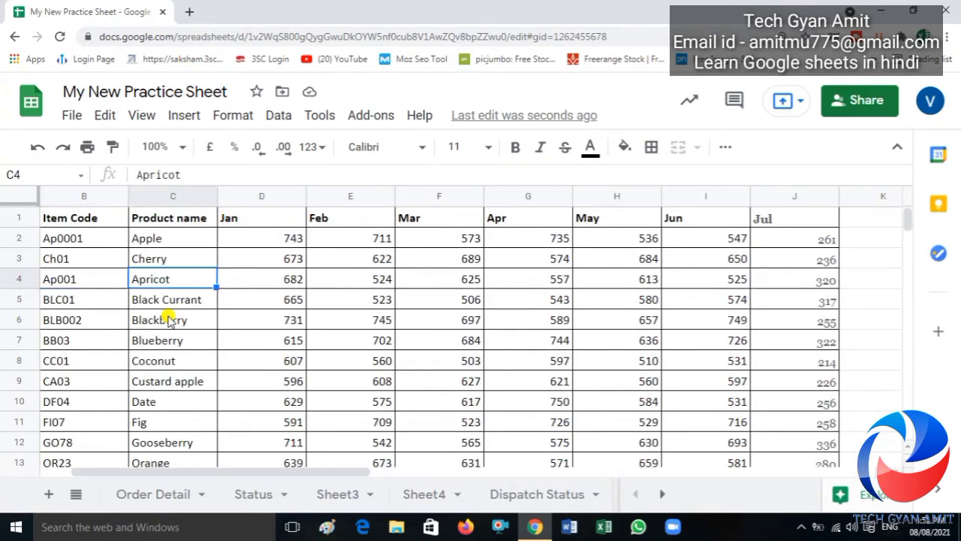
left_click(154, 216)
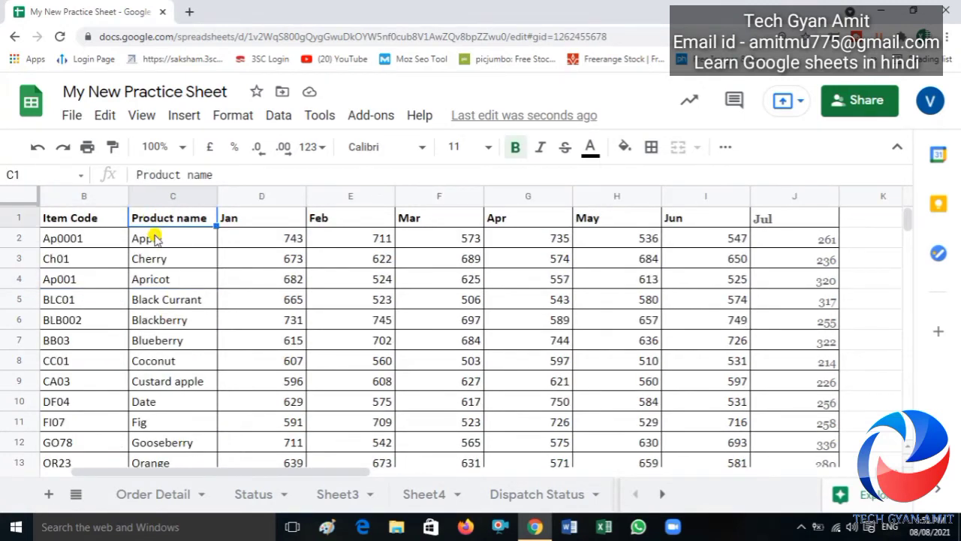
key("Down")
key("Down")
key("Down")
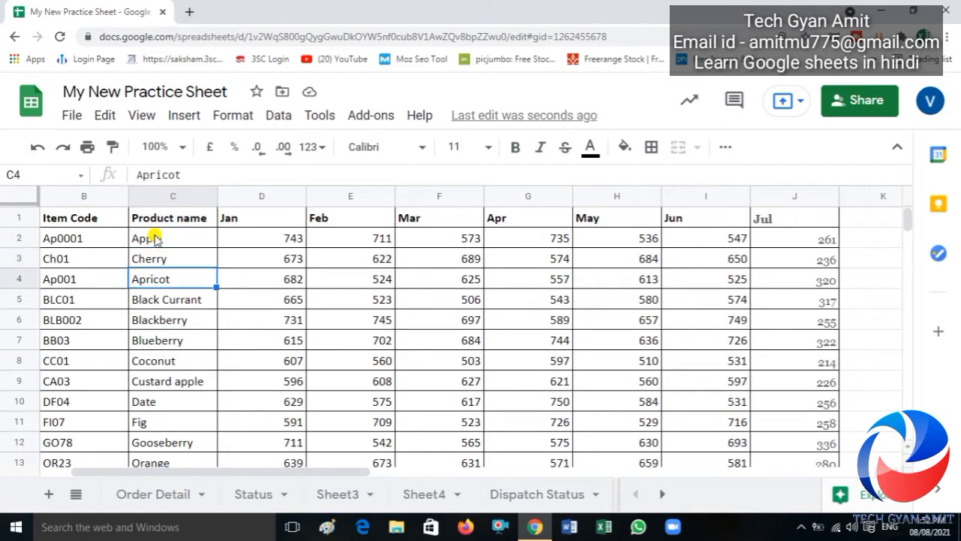
key("Down")
key("Down")
key("Down")
key("Down")
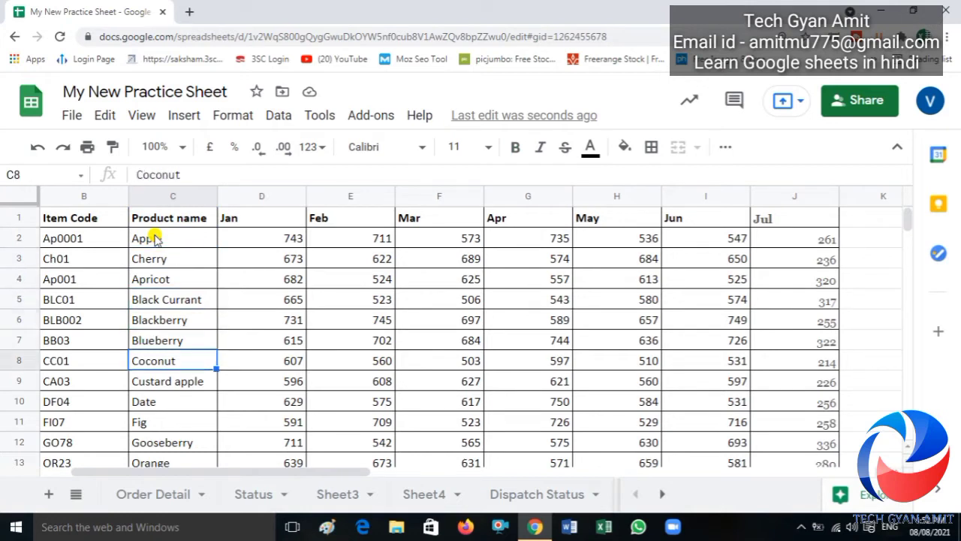
key("Down")
key("Down")
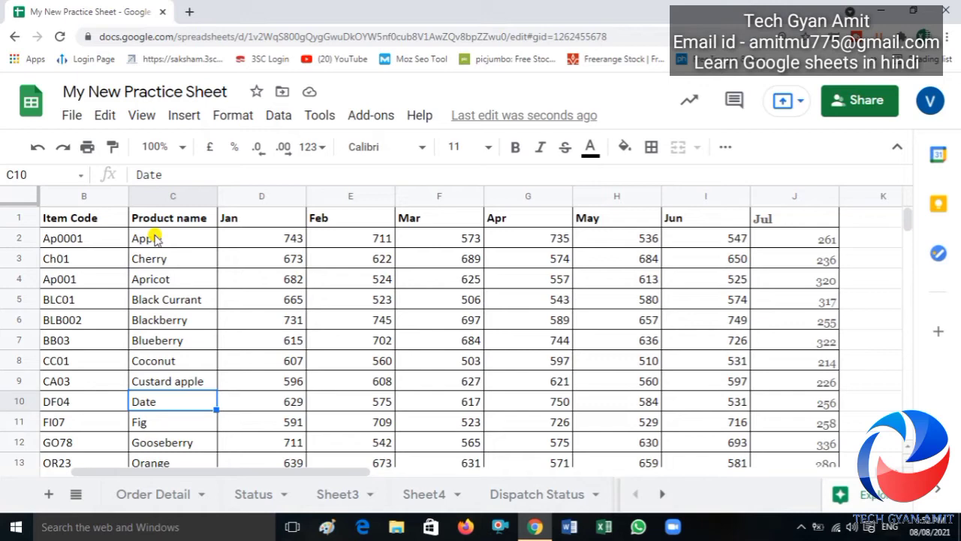
Subtract 1 from both the row MATCH and the column MATCH in M7's OFFSET formula
key("Right")
key("Right")
key("Right")
key("Right")
key("Right")
key("Right")
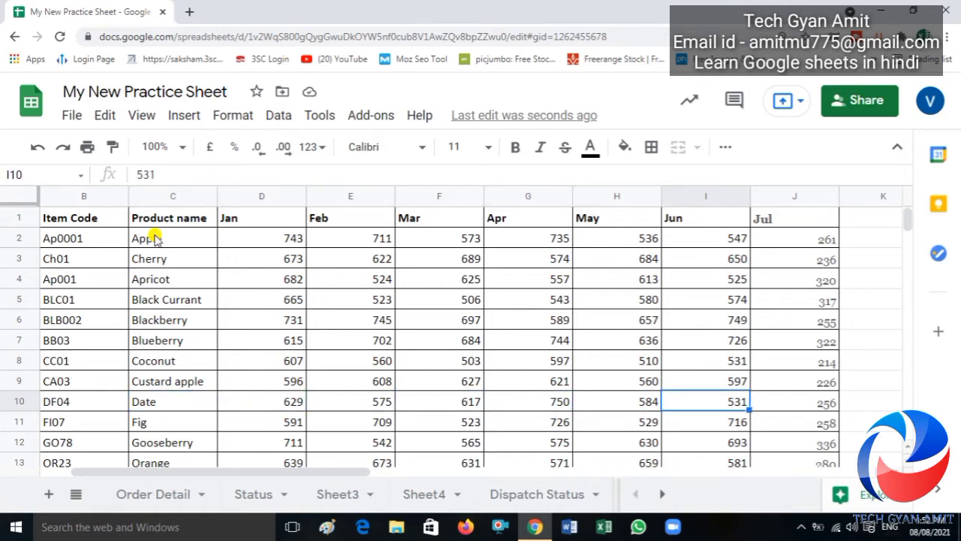
key("Right")
key("Right")
key("Right")
key("Right")
key("Up")
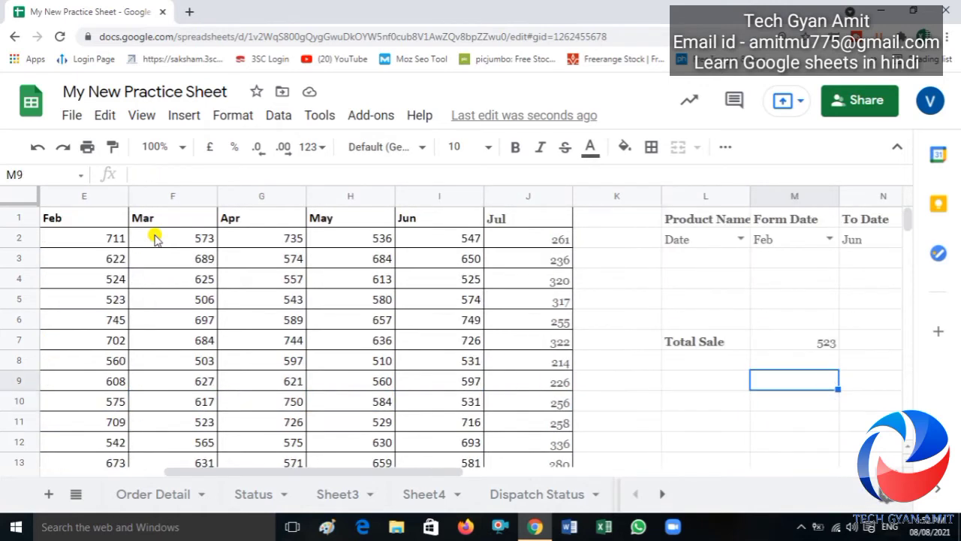
key("Up")
key("Up")
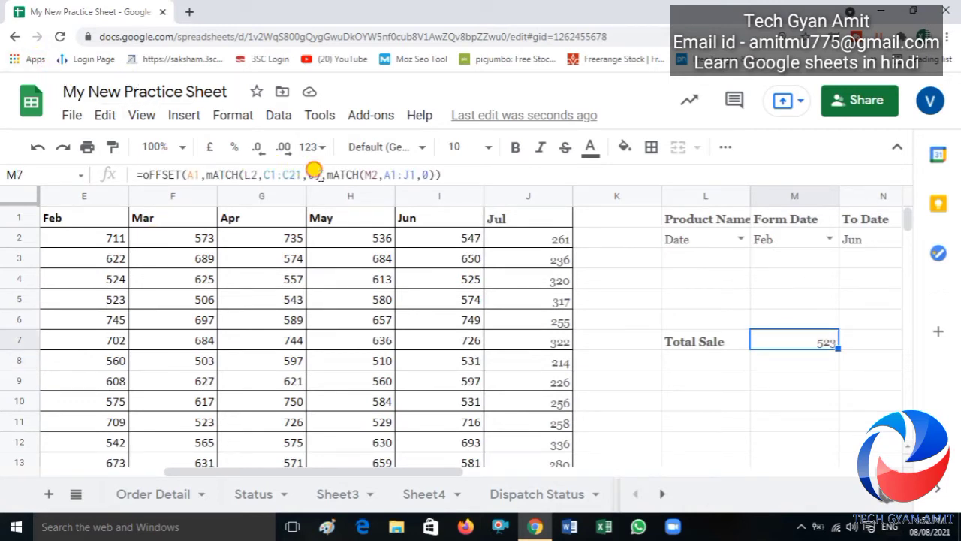
left_click(319, 175)
type("-1")
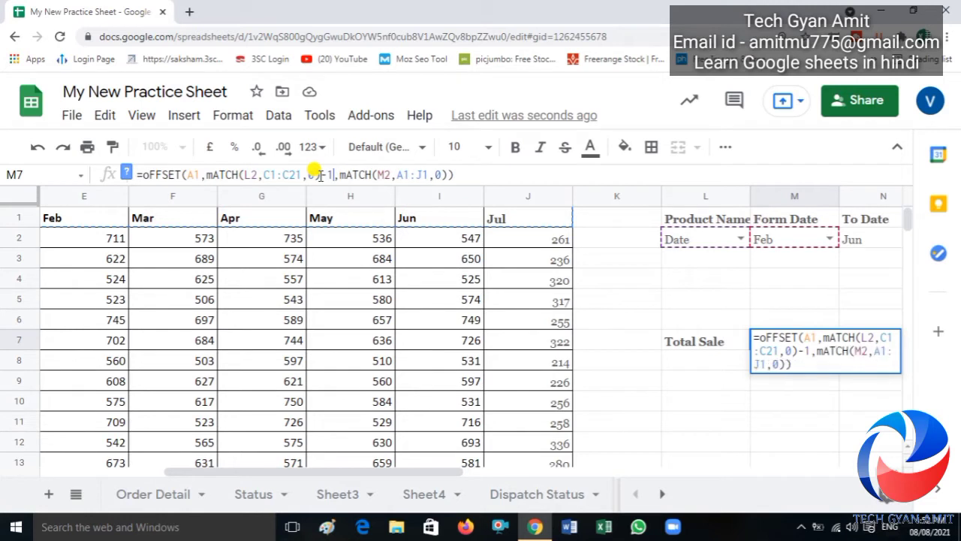
left_click(449, 175)
type("-1")
key("Return")
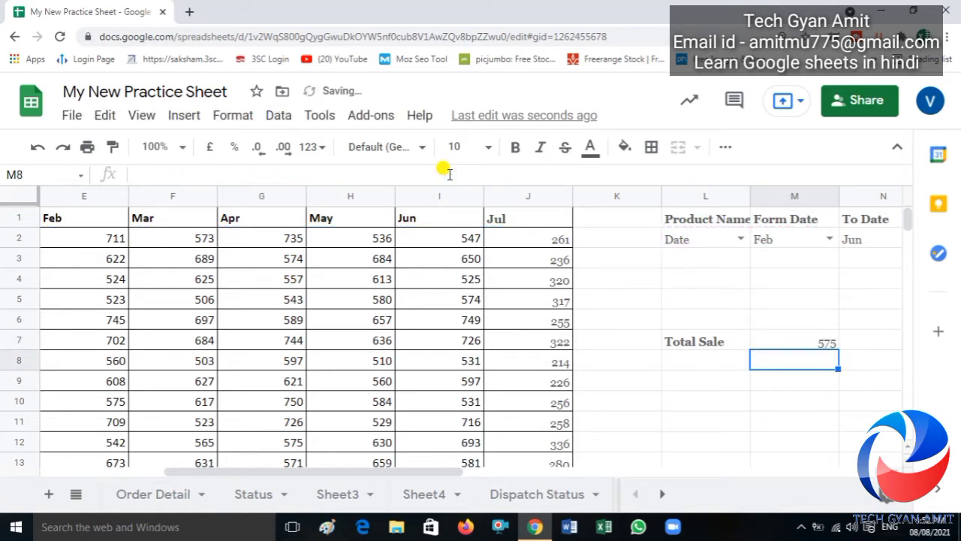
Check M7's corrected OFFSET result against Date's February sales in E10
key("Up")
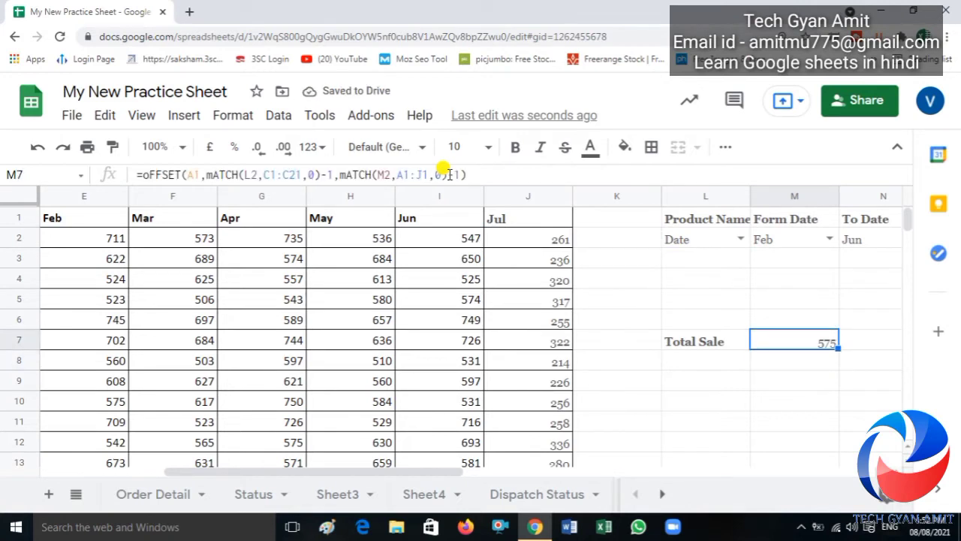
key("Left")
key("Left")
key("Left")
key("Left")
key("Left")
key("Left")
key("Left")
key("Left")
key("Left")
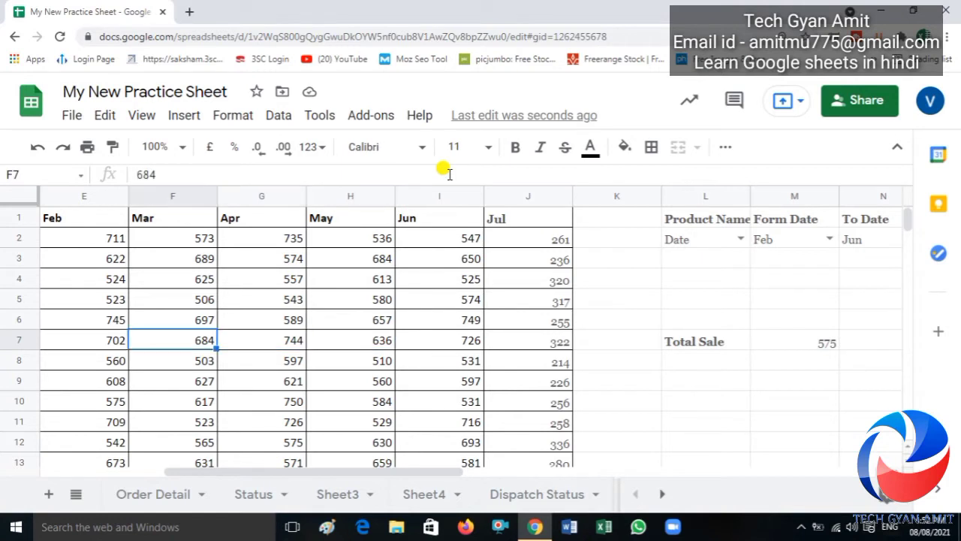
key("Left")
key("Down")
key("Down")
key("Down")
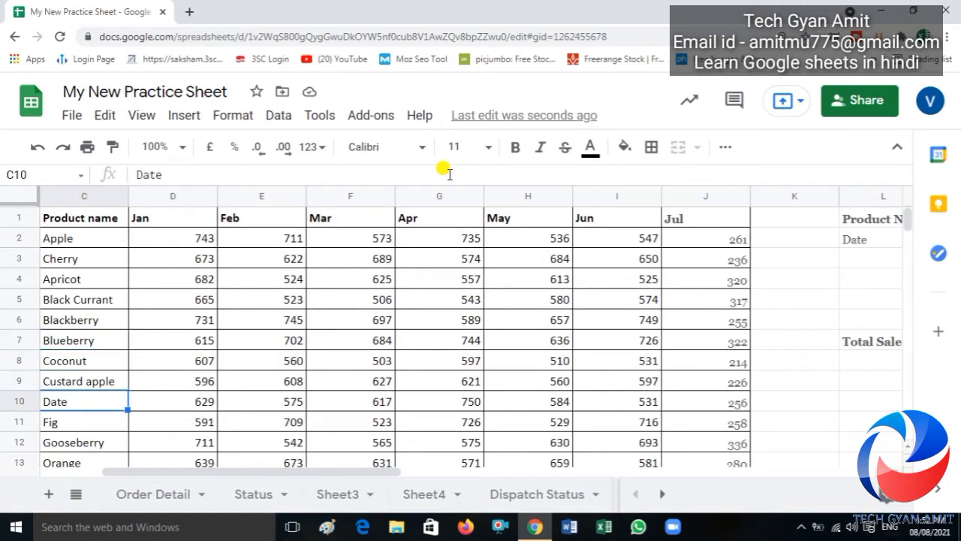
key("Right")
key("Right")
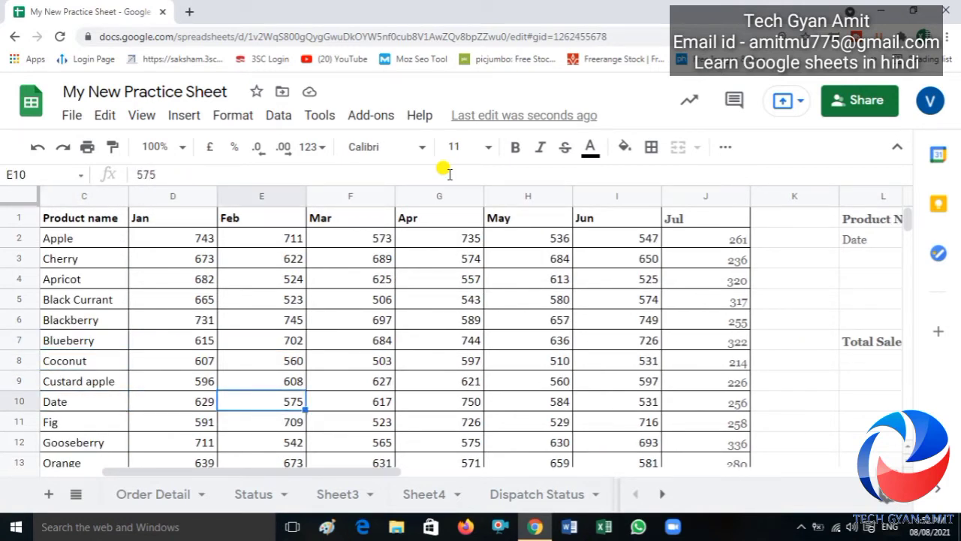
key("Right")
key("Right")
key("Right")
key("Right")
key("Right")
key("Right")
key("Right")
key("Right")
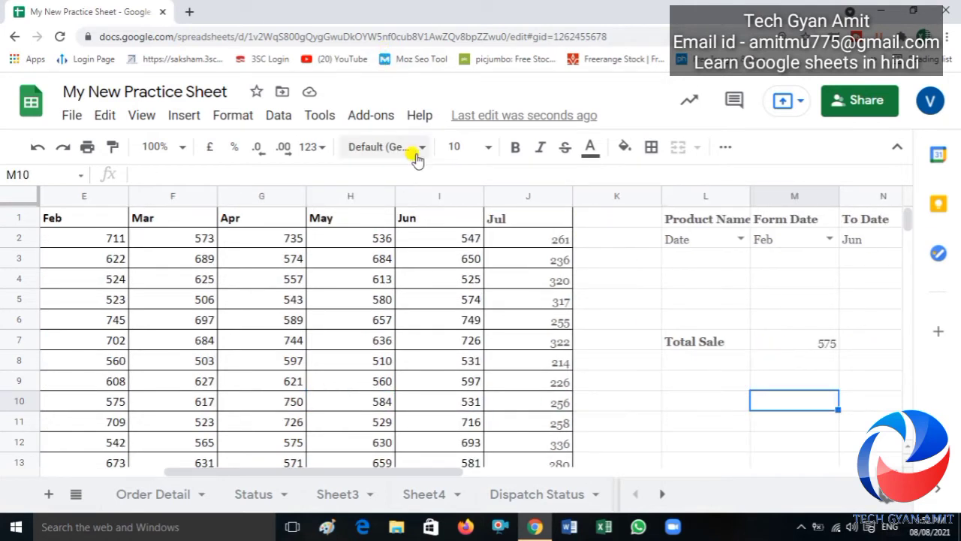
Choose Blueberry as the product in L2 and Mar as the start month in M2
left_click(740, 238)
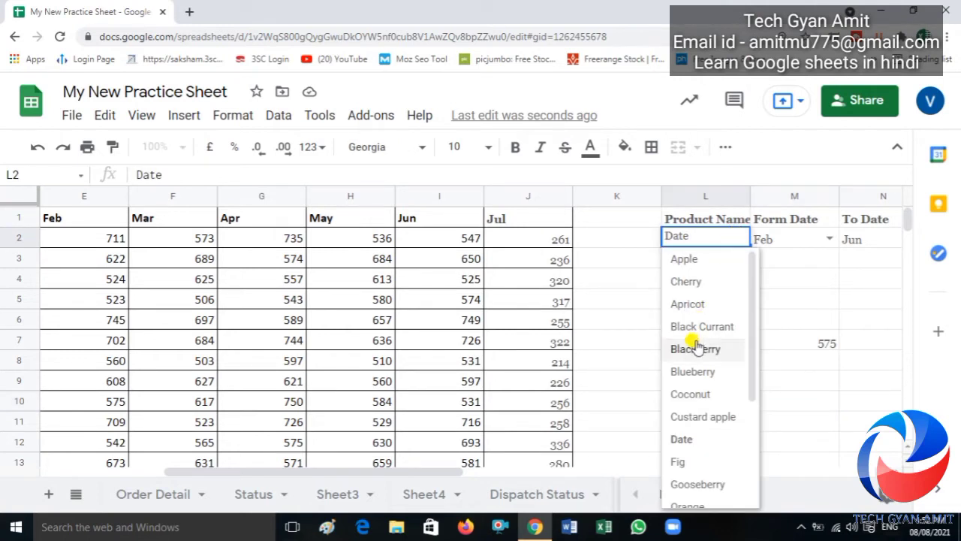
left_click(697, 372)
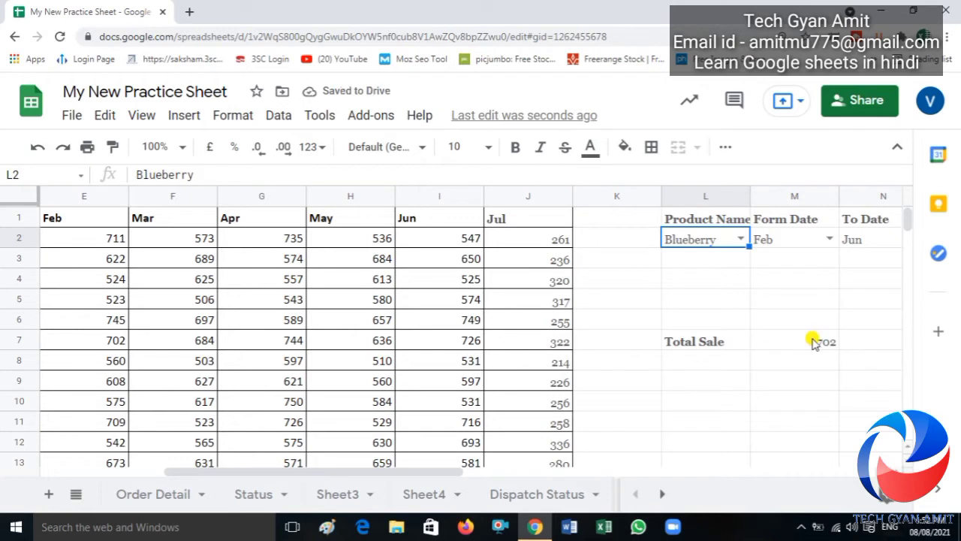
left_click(827, 238)
left_click(770, 305)
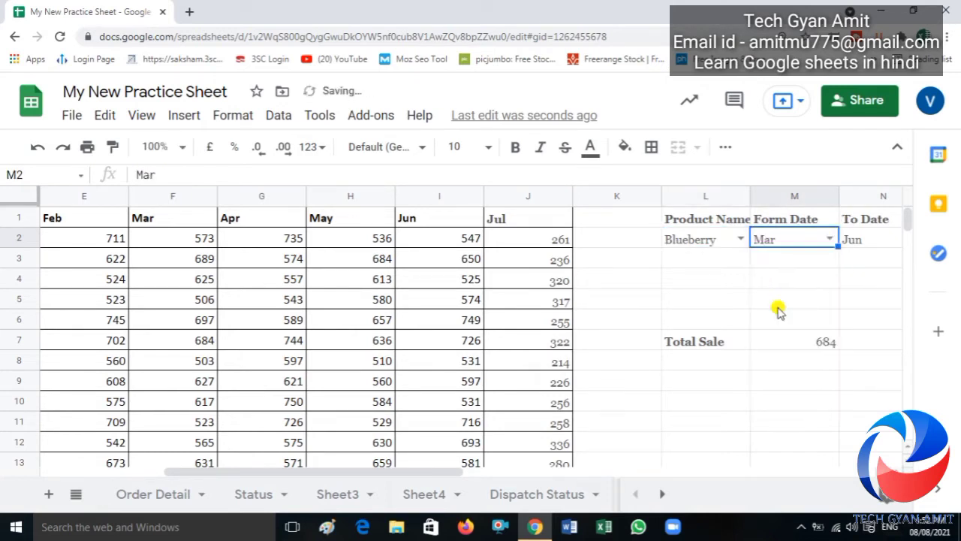
Compare M7's OFFSET result with Blueberry's March sales in F7
left_click(799, 347)
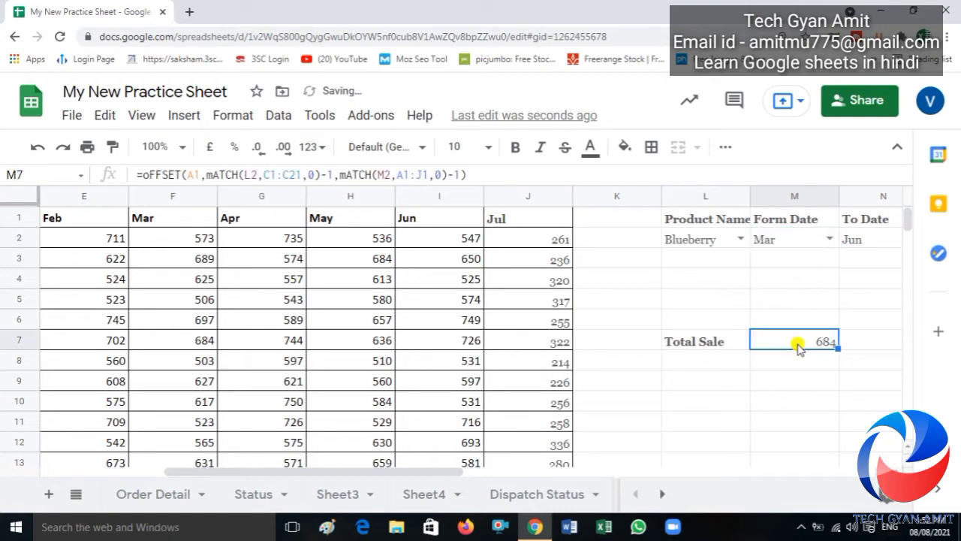
key("Left")
key("Left")
key("Left")
key("Left")
key("Left")
key("Left")
key("Left")
key("Left")
key("Left")
key("Left")
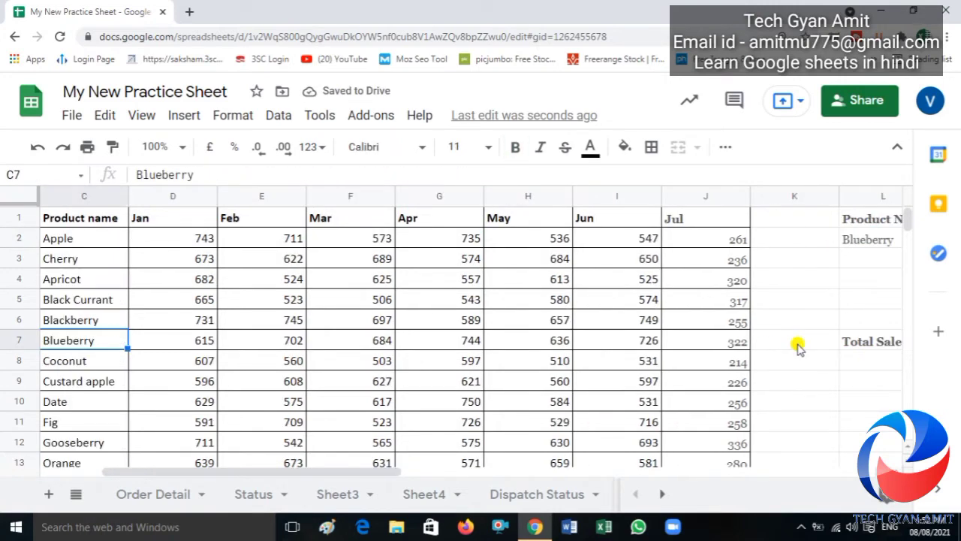
key("Left")
key("Right")
key("Right")
key("Right")
key("Right")
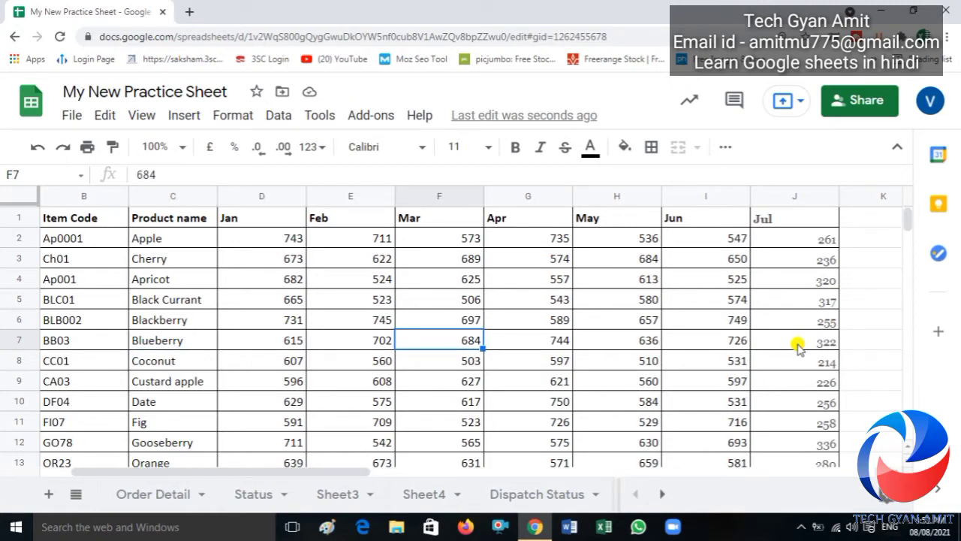
key("Right")
key("Right")
key("Right")
key("Right")
key("Right")
key("Right")
key("Right")
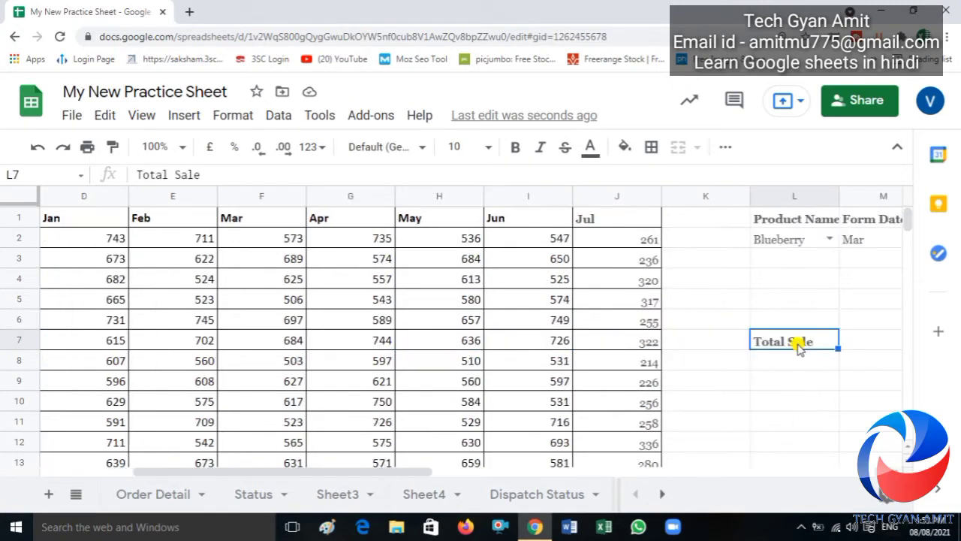
key("Right")
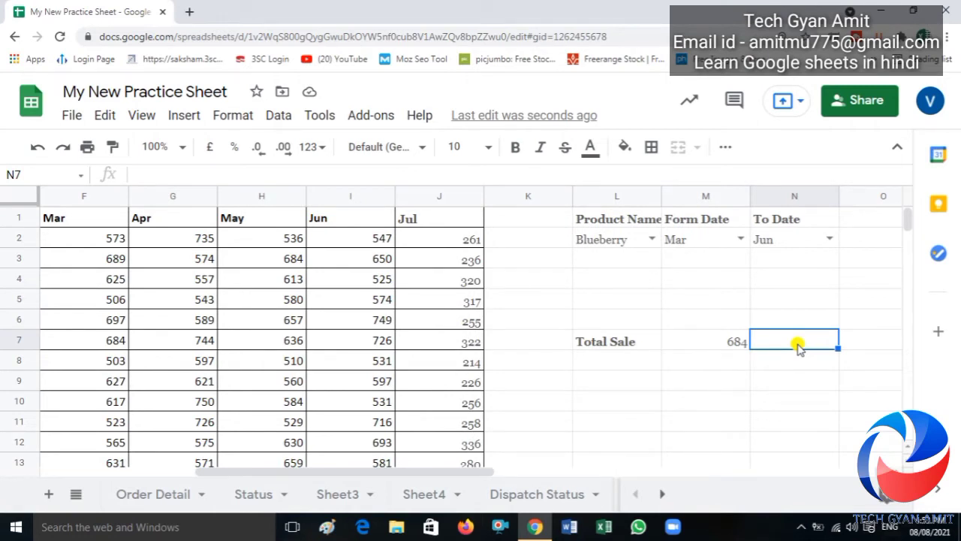
key("Left")
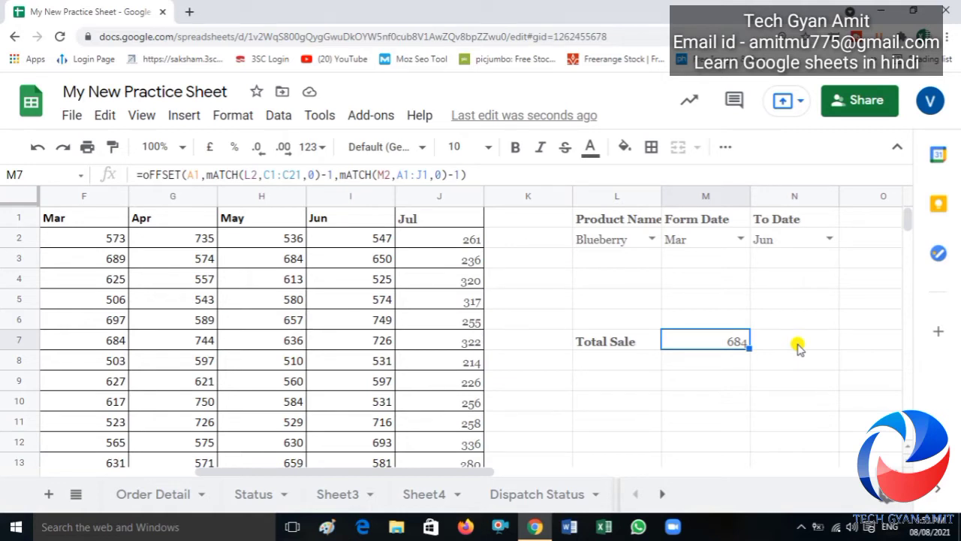
Start an OFFSET formula in M8 with A1 as its reference cell
key("Down")
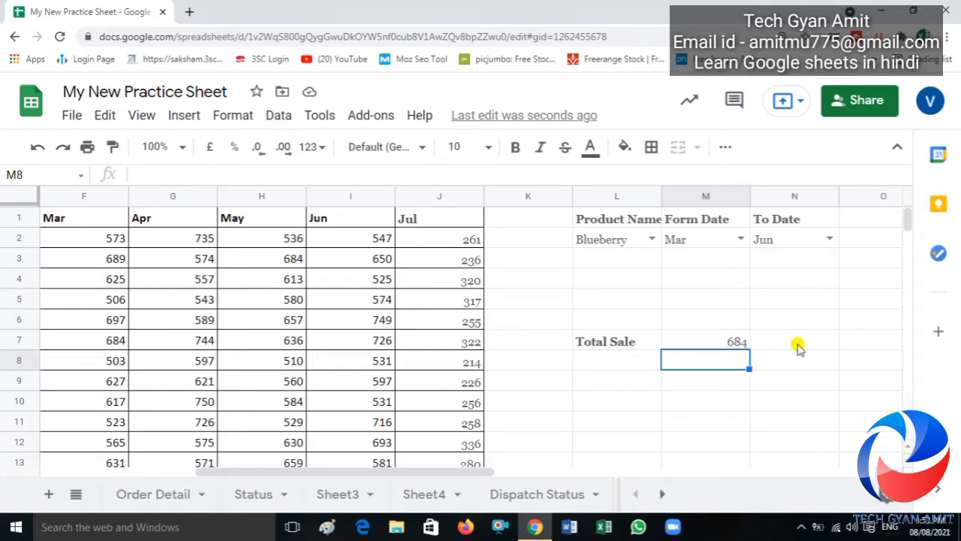
type("=oFFSE")
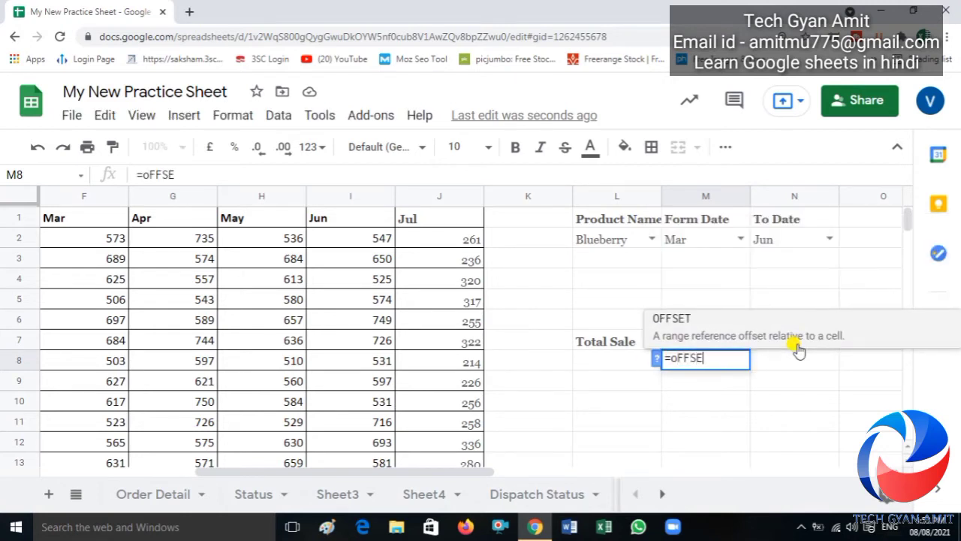
type("T(")
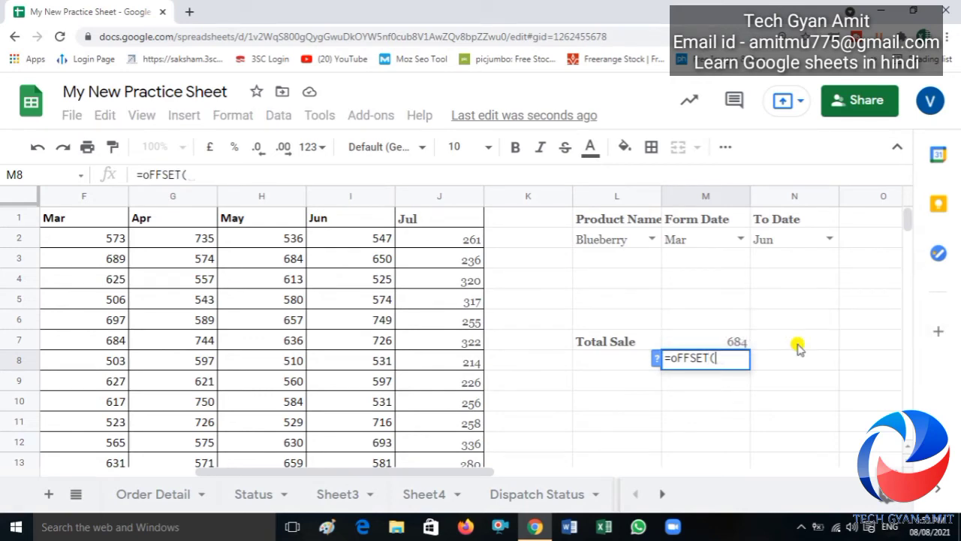
key("Left")
key("ctrl+Left")
key("ctrl+Left")
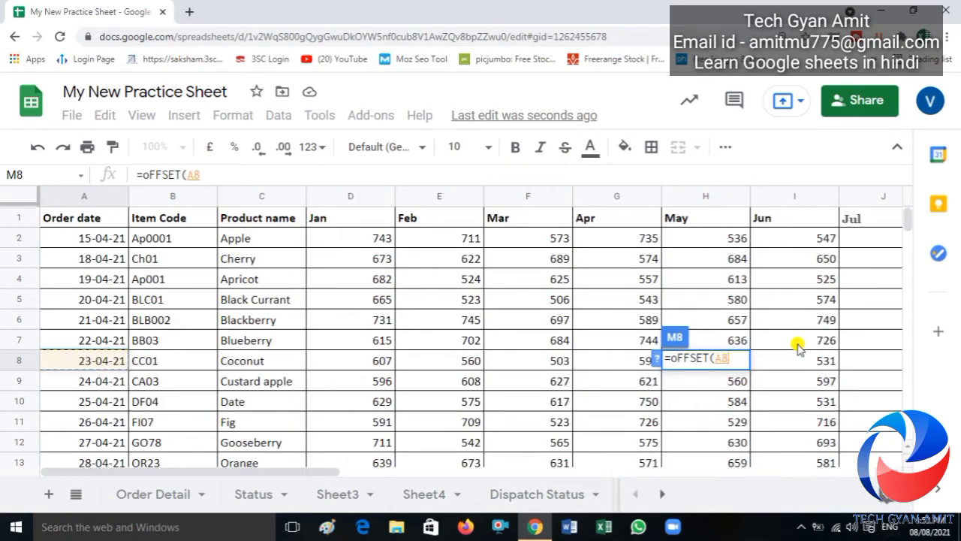
key("ctrl+Up")
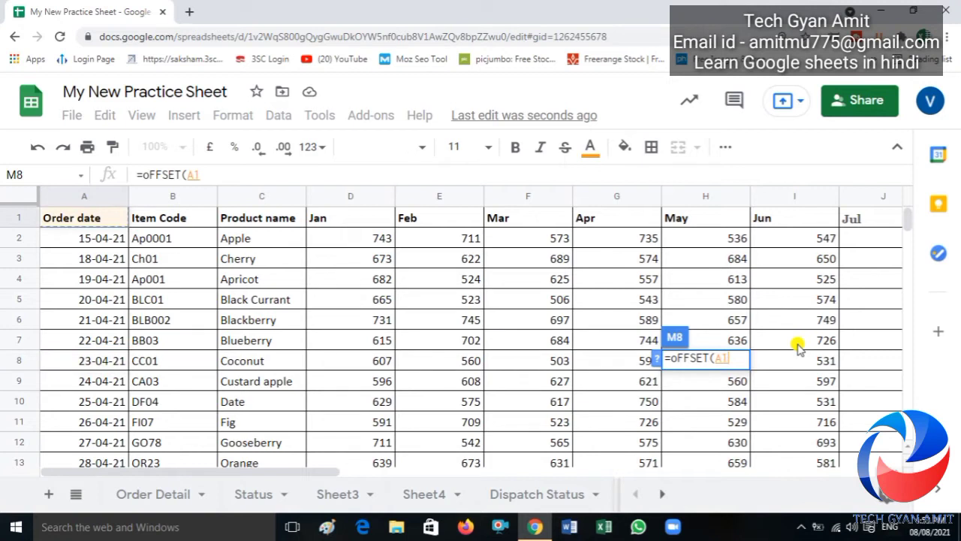
type(",")
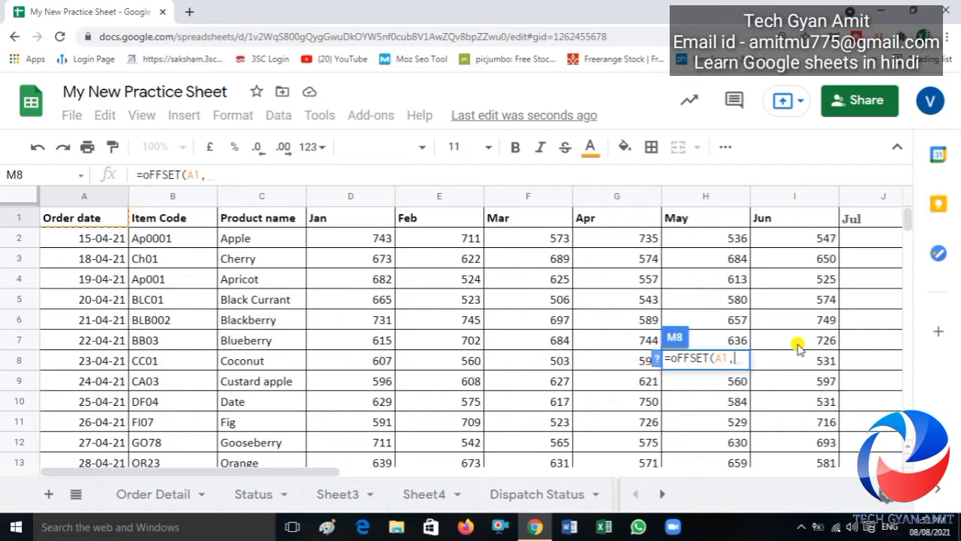
Add a MATCH function as M8's row offset, with the selected product in L2 as its search key
type("mATCH")
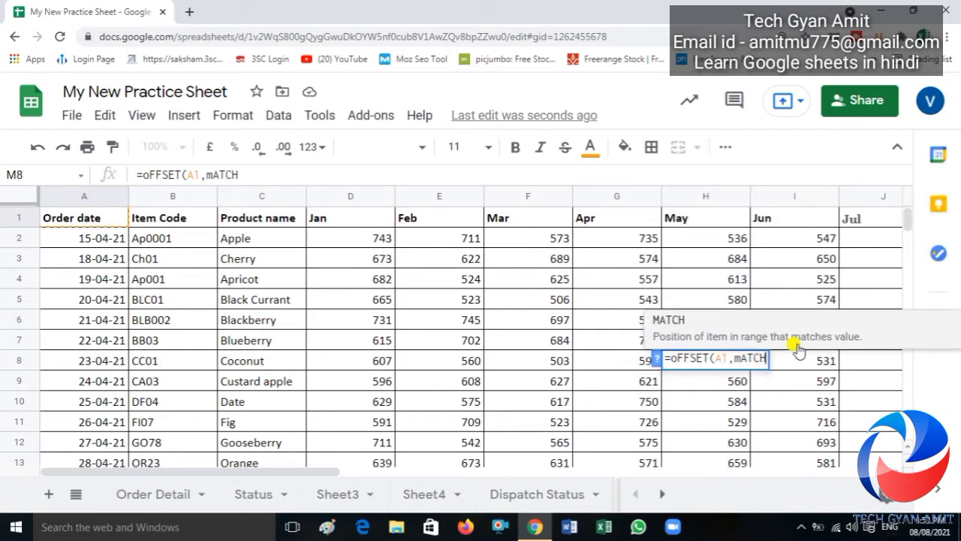
type("(")
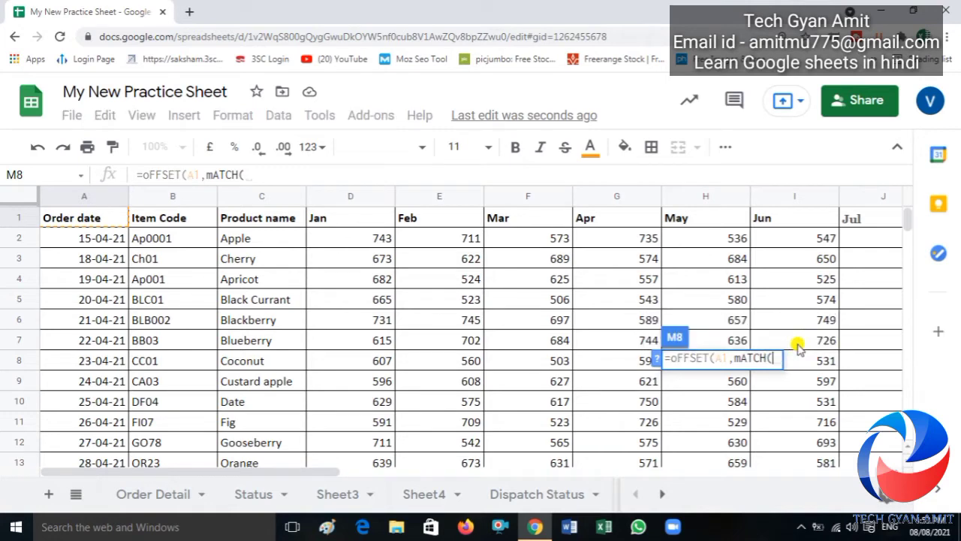
type("A1")
key("Right")
key("Right")
key("Right")
key("Right")
key("Right")
key("Right")
key("Right")
key("Right")
key("Right")
key("Right")
key("Right")
key("Right")
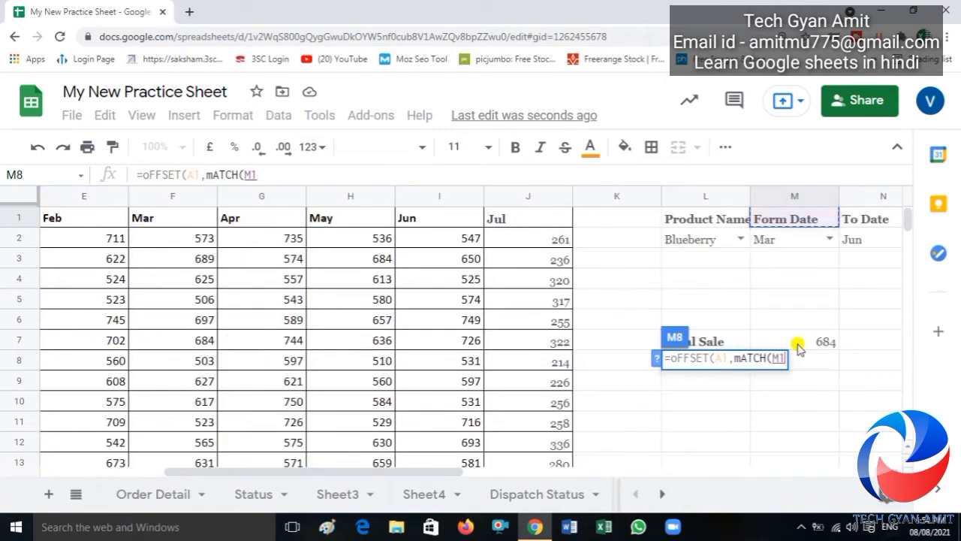
key("Down")
key("Left")
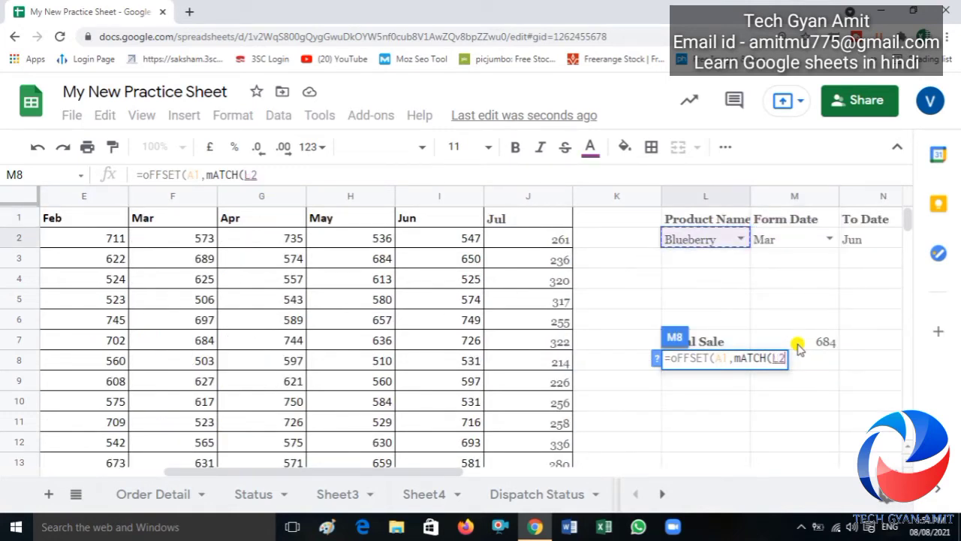
type(",")
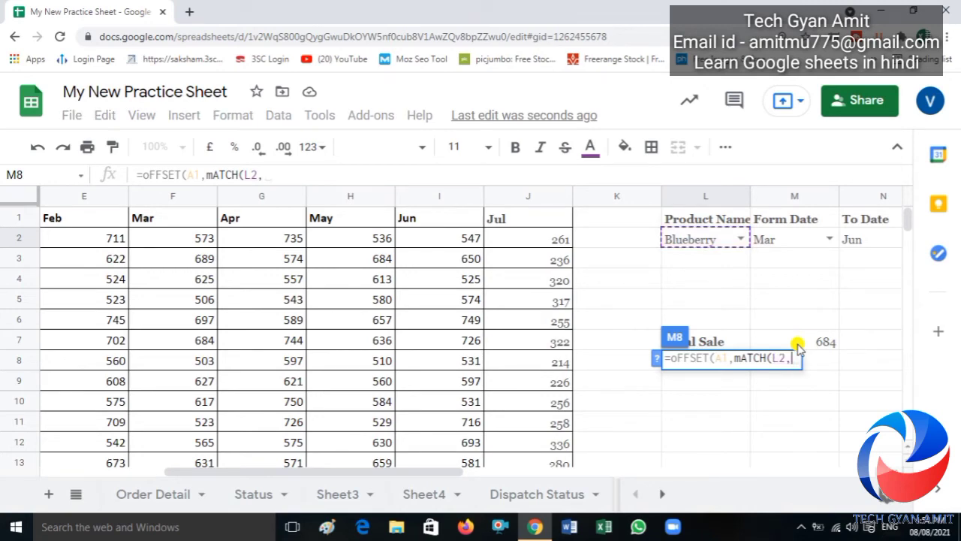
Complete the row MATCH in M8 with range C1:C22 and exact match type 0, subtracting 1 from it
key("Left")
key("Left")
key("Left")
key("Left")
key("Left")
key("Left")
key("Left")
key("Left")
key("Left")
key("Left")
key("Left")
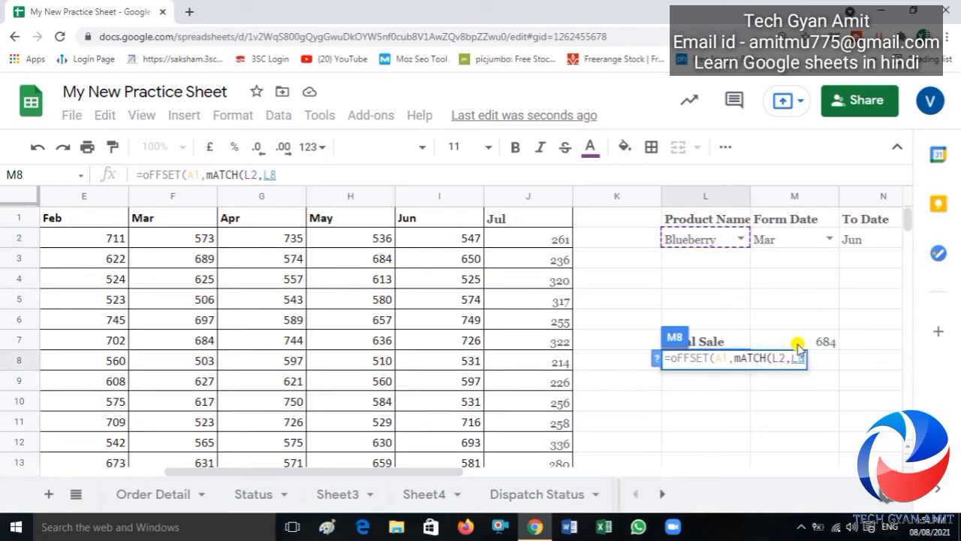
key("Right")
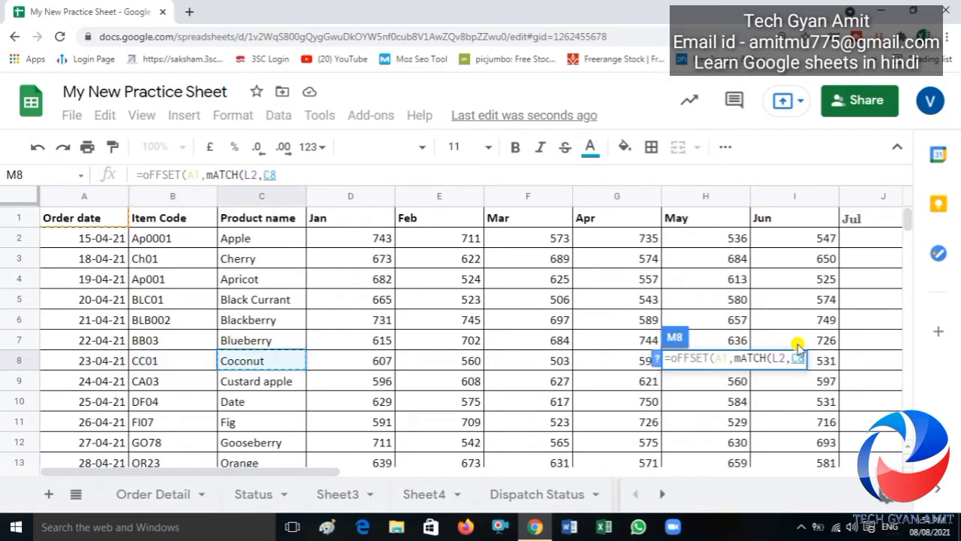
key("ctrl+Up")
key("ctrl+shift+Down")
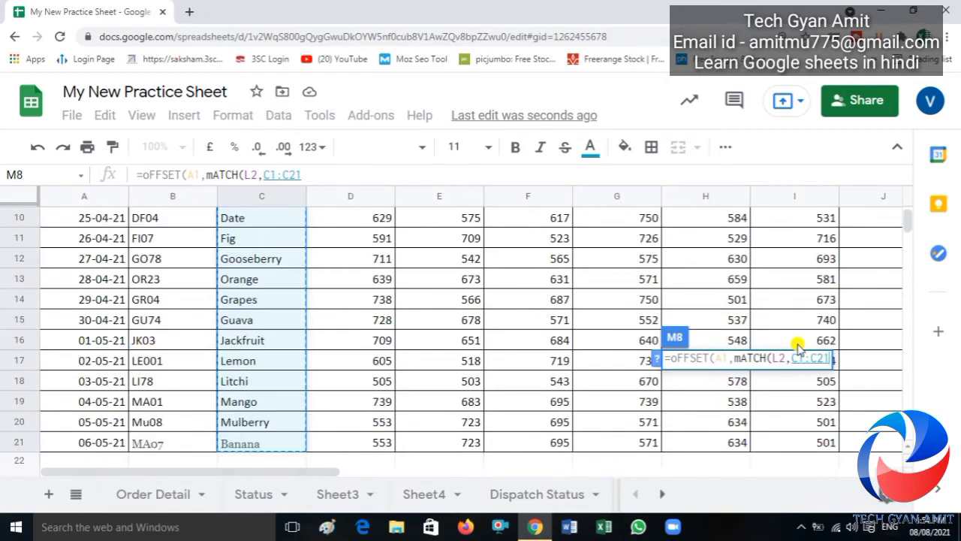
key("shift+Down")
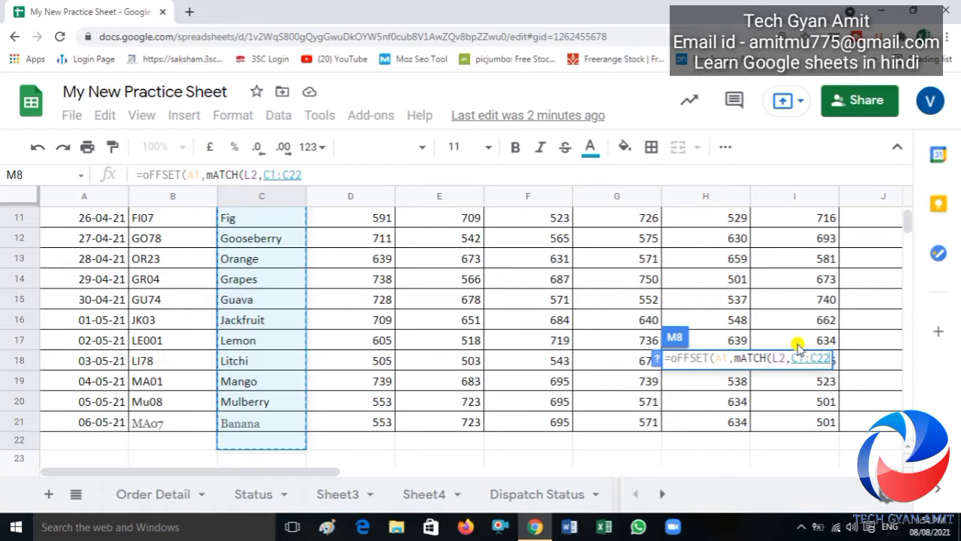
type(",0")
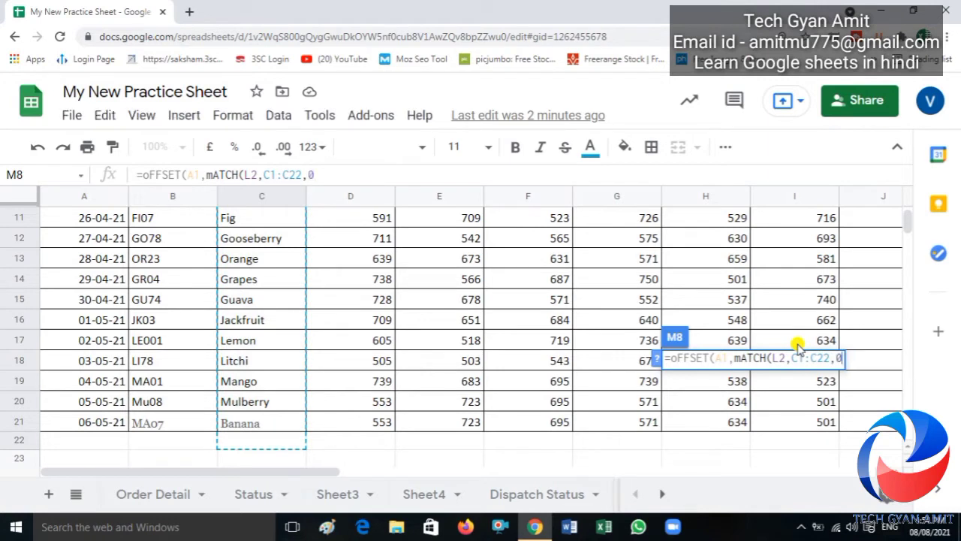
type(")")
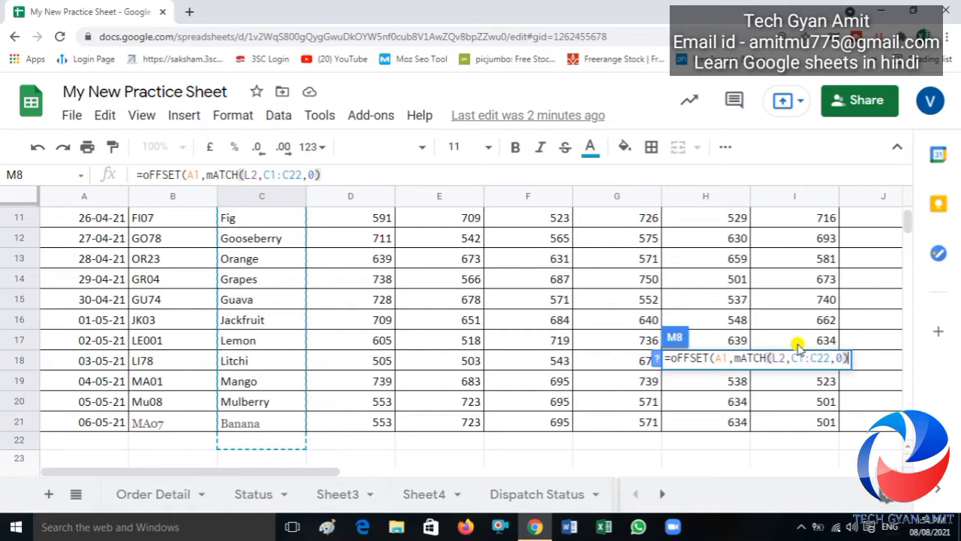
type("-")
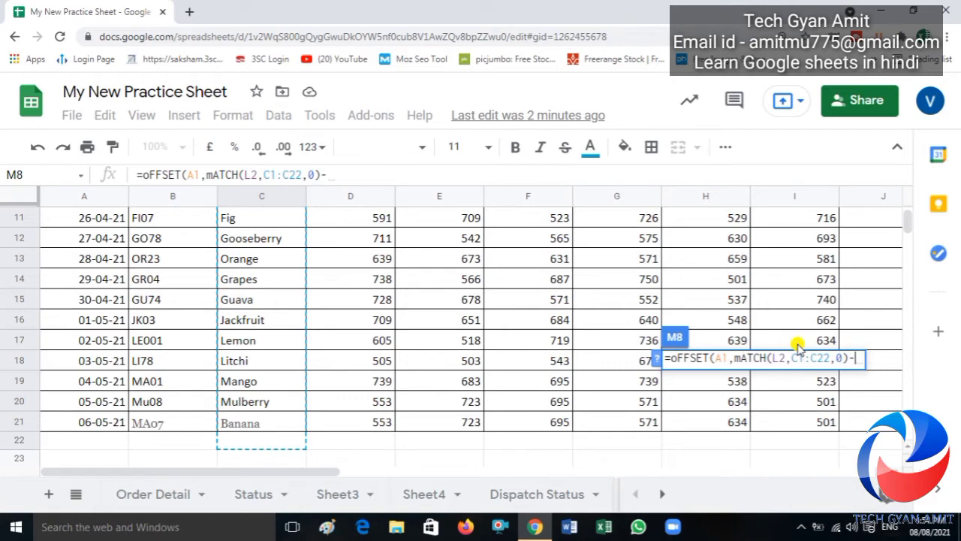
type("1")
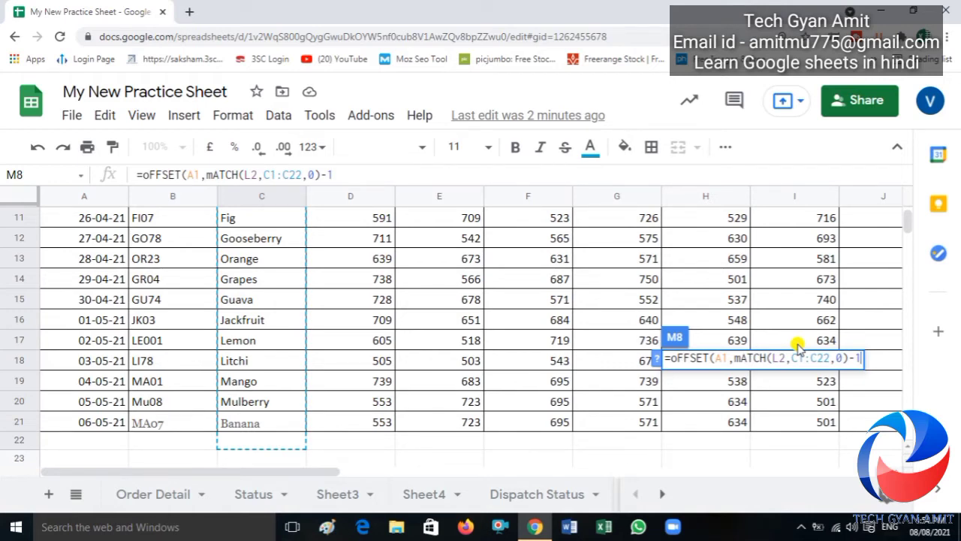
type(",")
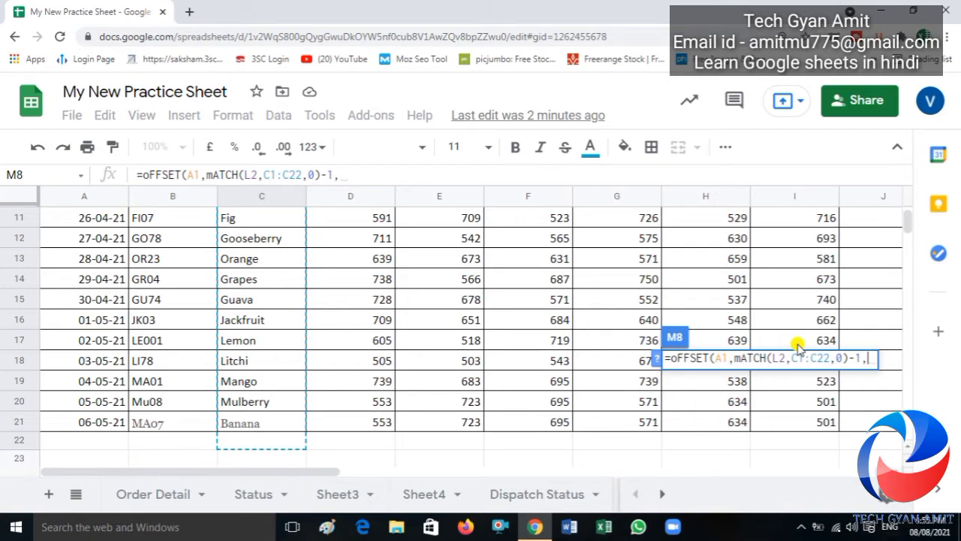
Enter COUNTA(A2:K2)-3 as the column offset in M8's OFFSET formula
type("Coun")
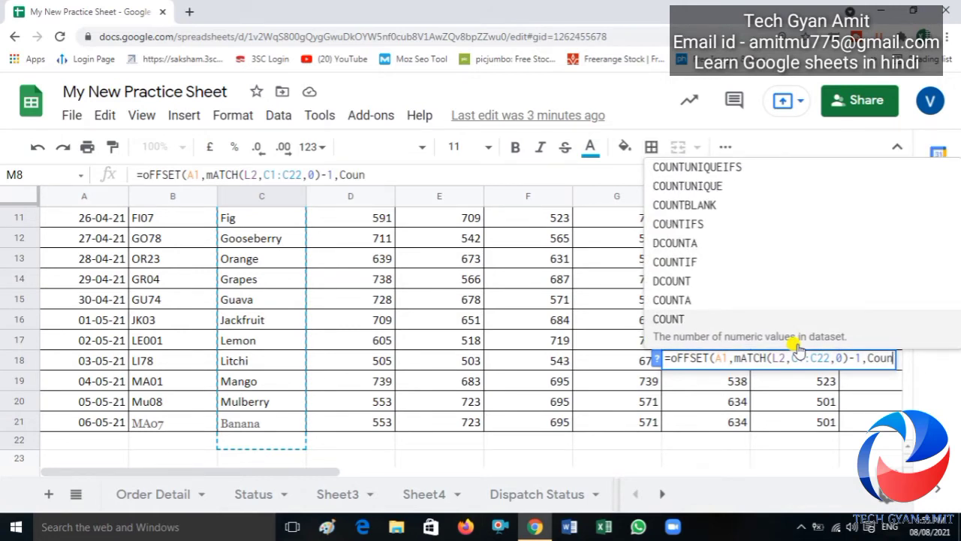
type("t")
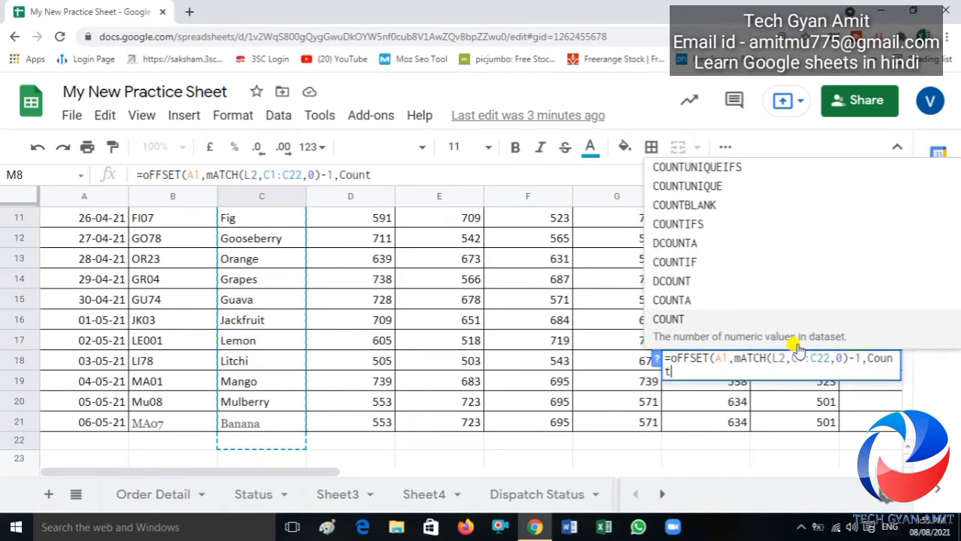
type("A")
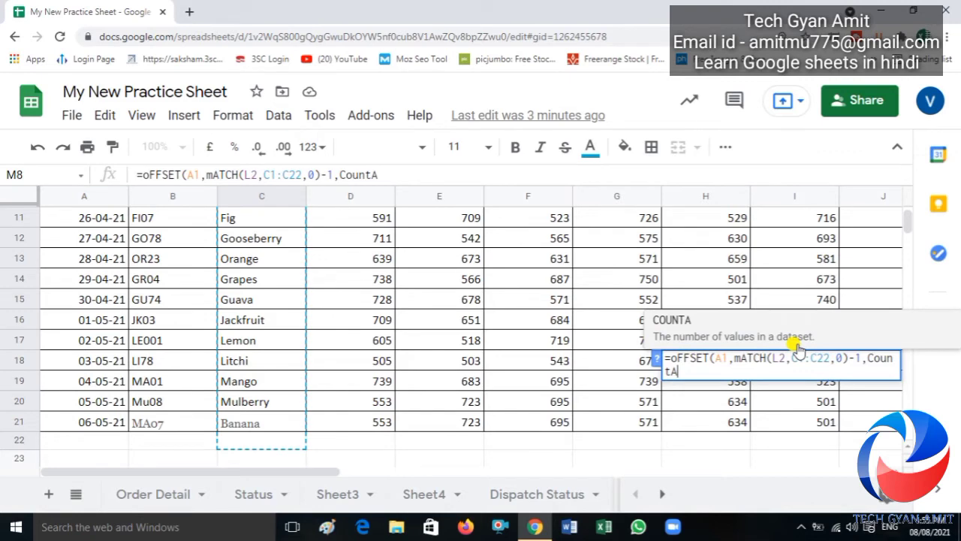
type("(")
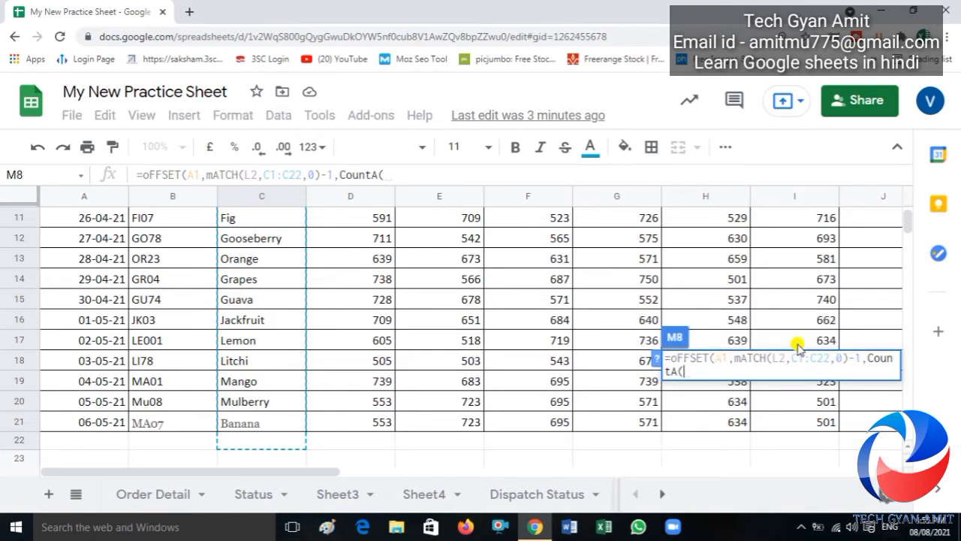
key("Up")
key("Up")
key("Left")
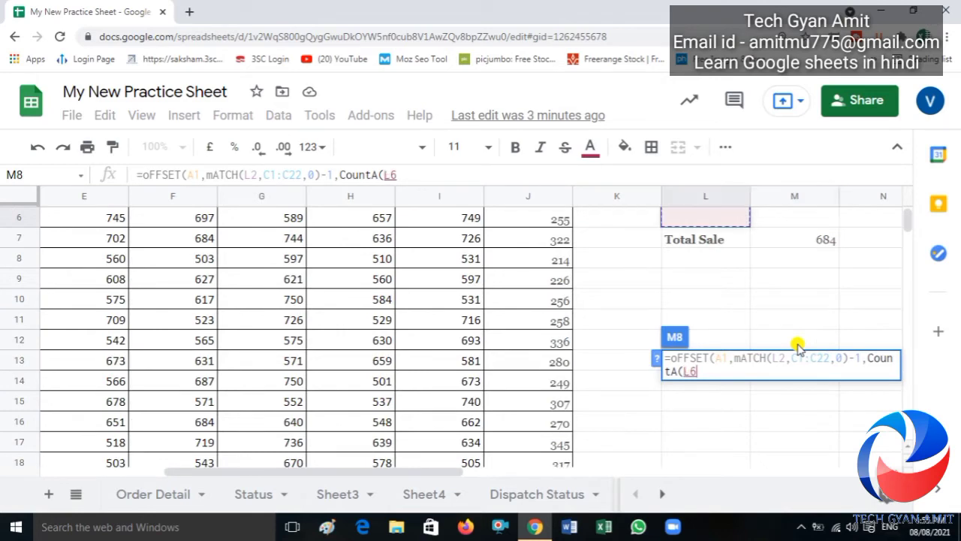
key("Home")
key("Up")
key("Up")
key("Up")
key("Up")
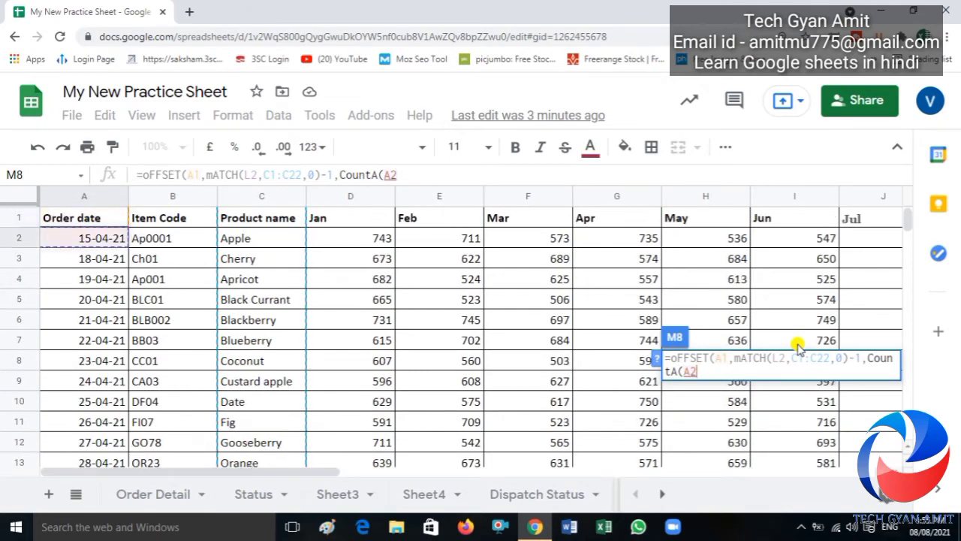
key("shift+Right")
key("shift+Right")
key("shift+Right")
key("shift+Right")
key("shift+Right")
key("shift+Right")
key("shift+Right")
key("shift+Right")
key("shift+Right")
key("shift+Right")
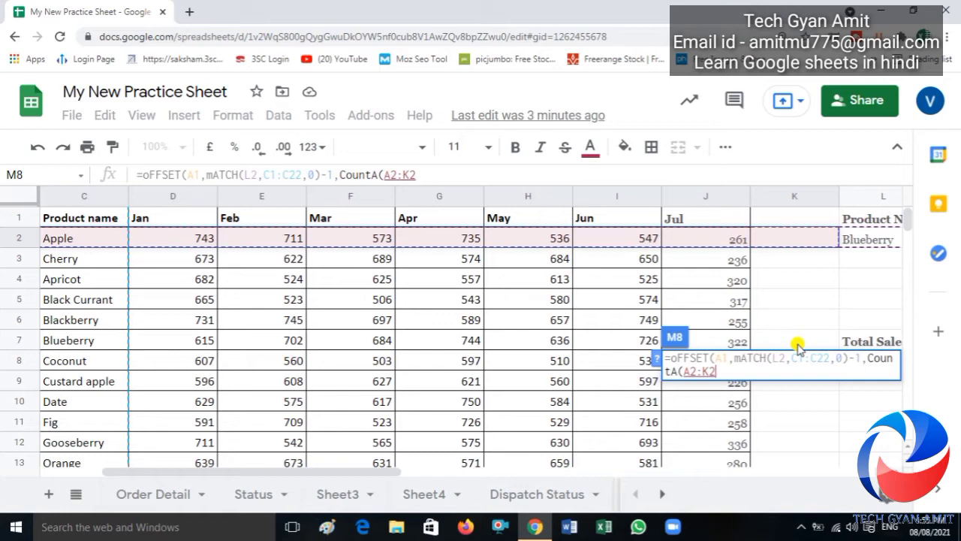
type(")")
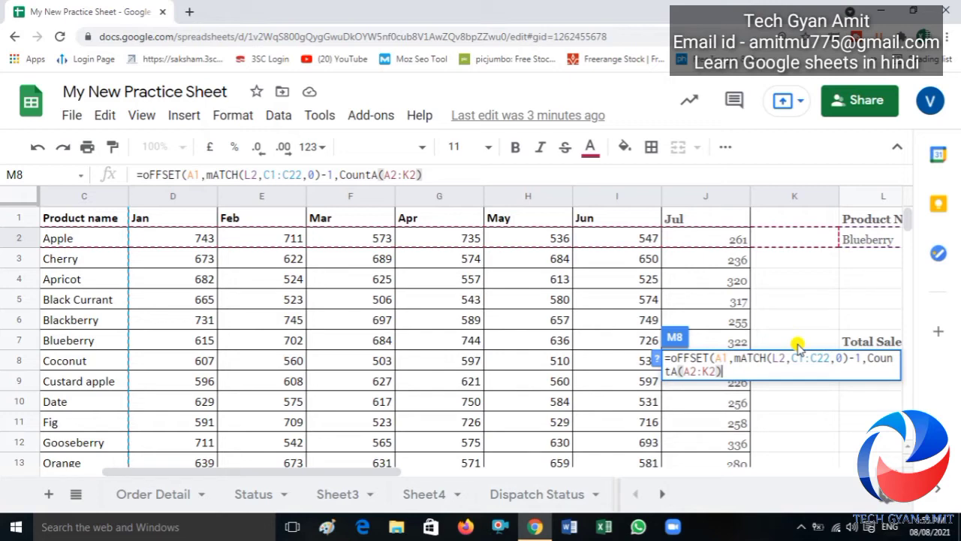
type("-")
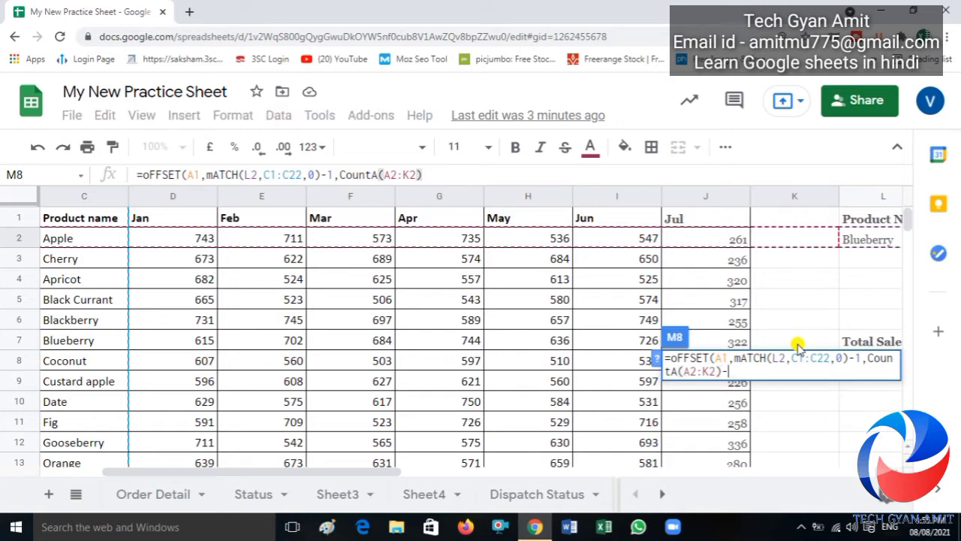
type("3")
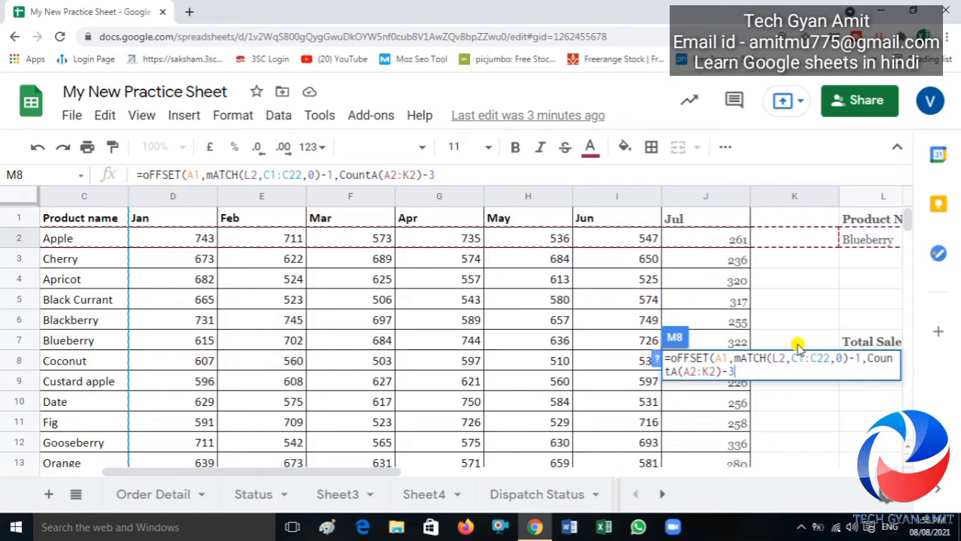
type(",")
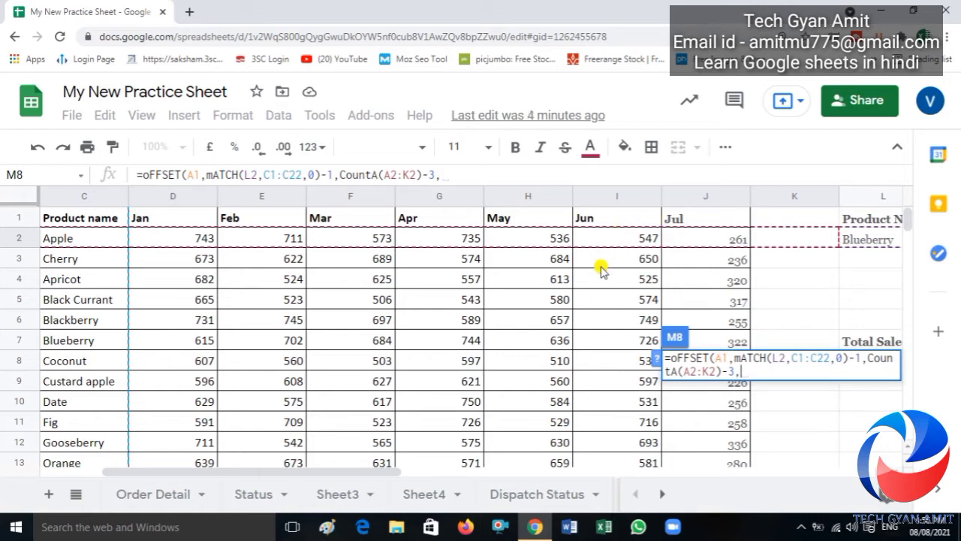
Complete M8's OFFSET formula with a height of 1 and a width of 3, and enter it
type("1")
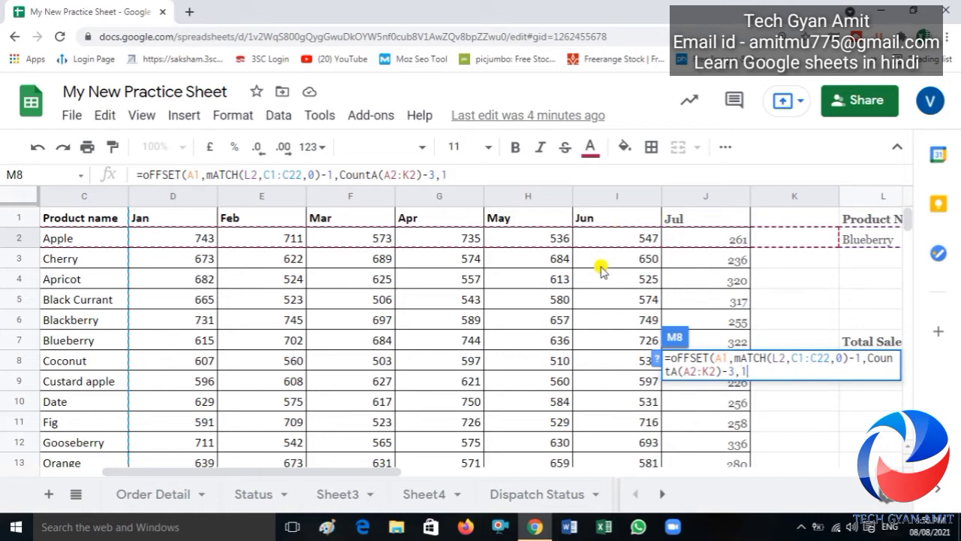
type(",")
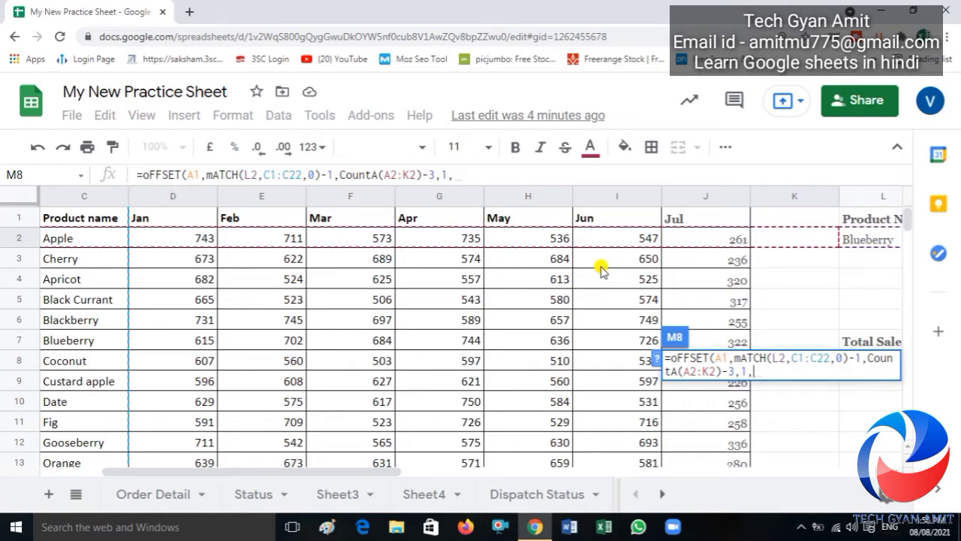
type("3")
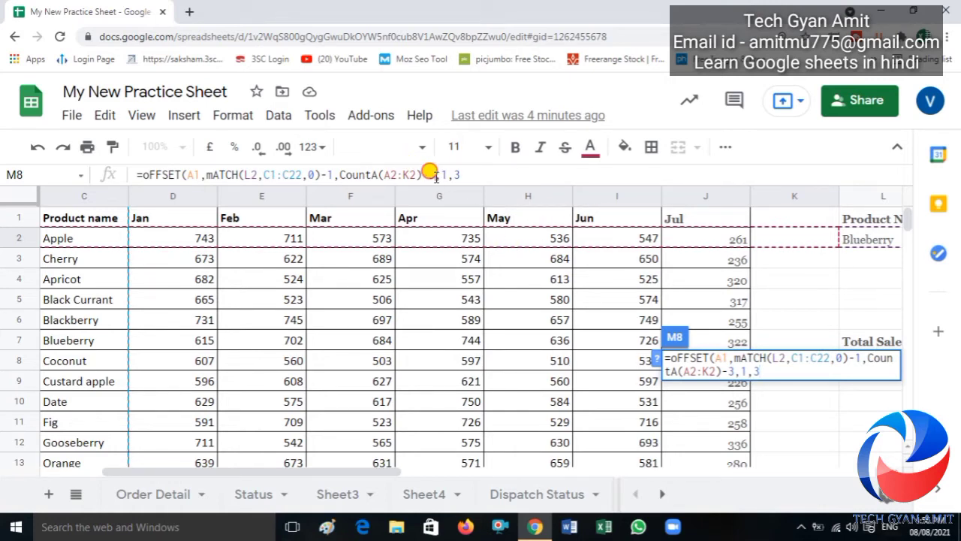
left_click_drag(432, 172, 337, 169)
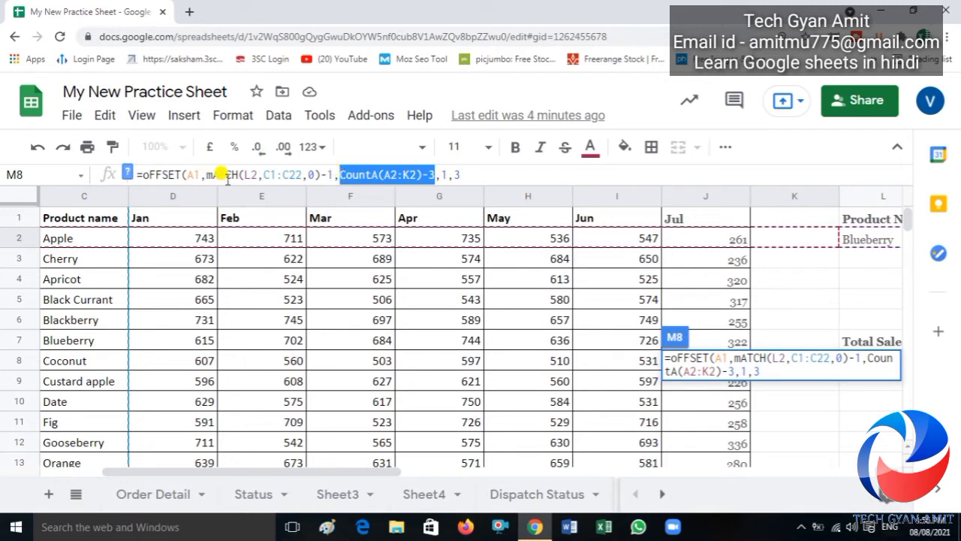
left_click(489, 173)
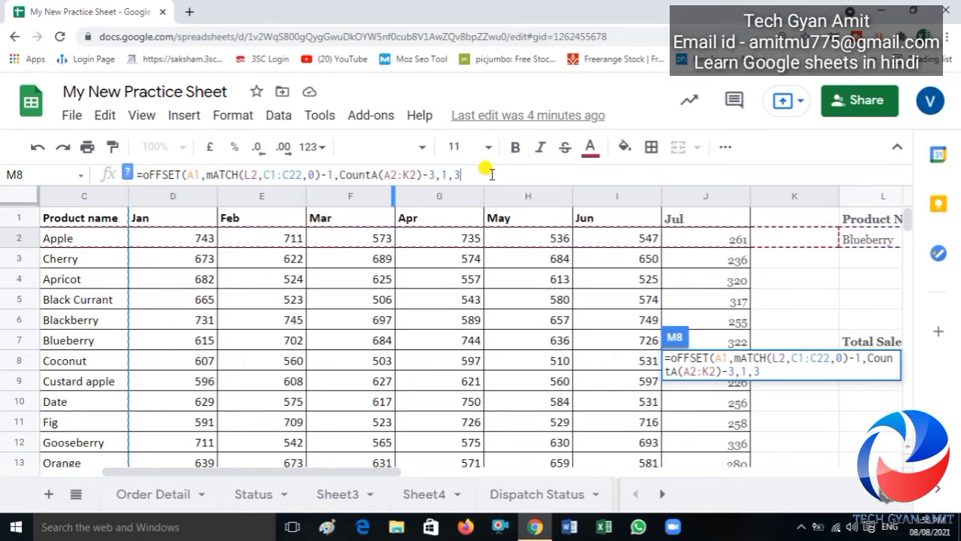
type(",1,3)")
key("Return")
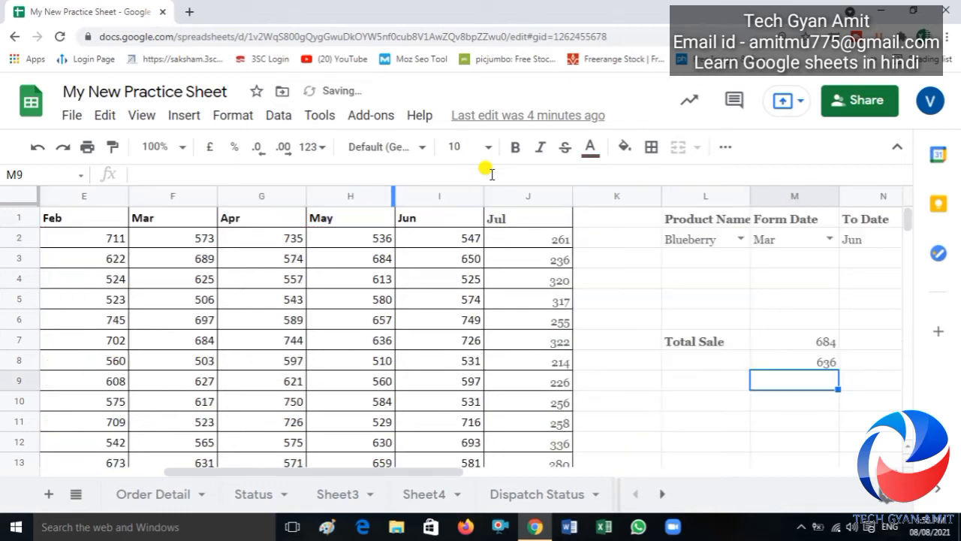
Examine the three values that M8's OFFSET formula returns across M8:O8
key("Up")
key("Right")
key("Right")
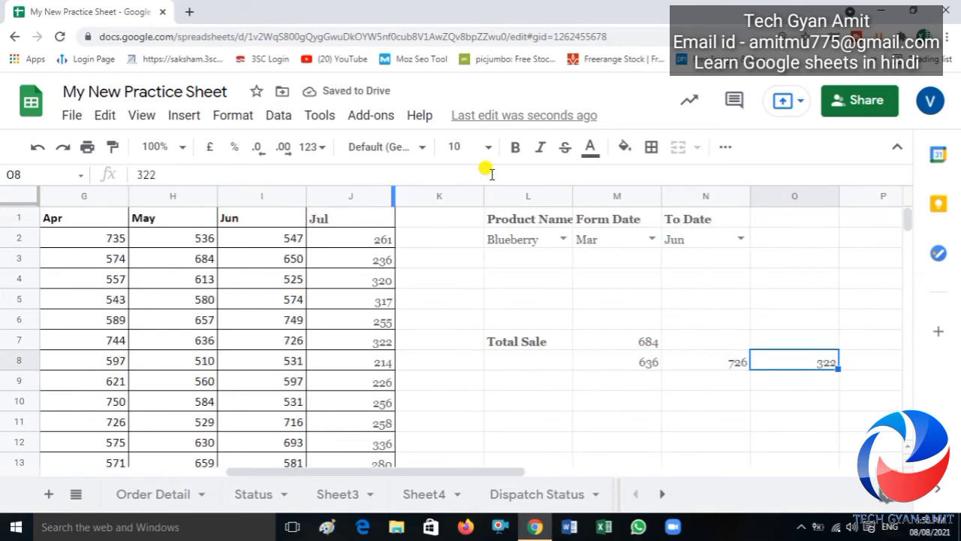
key("Left")
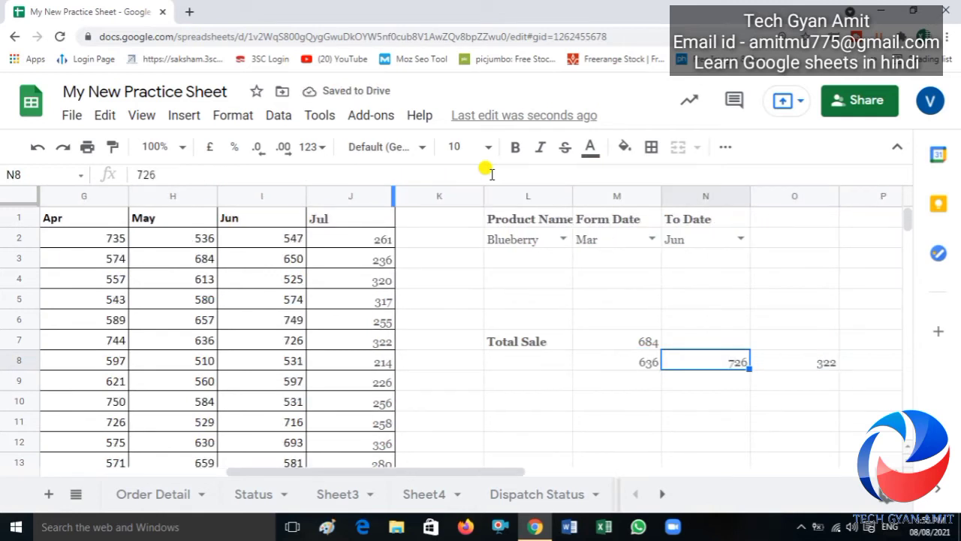
key("Left")
key("Right")
key("Right")
key("Right")
key("Left")
key("Left")
key("Left")
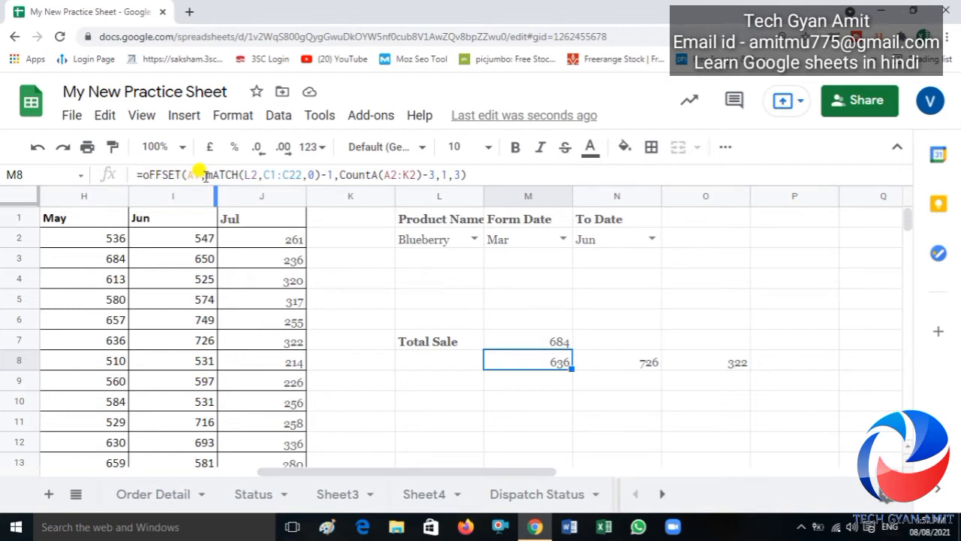
Review the MATCH row offset and COUNTA column offset in M8's formula, checking them against the OFFSET syntax help
left_click_drag(204, 174, 288, 164)
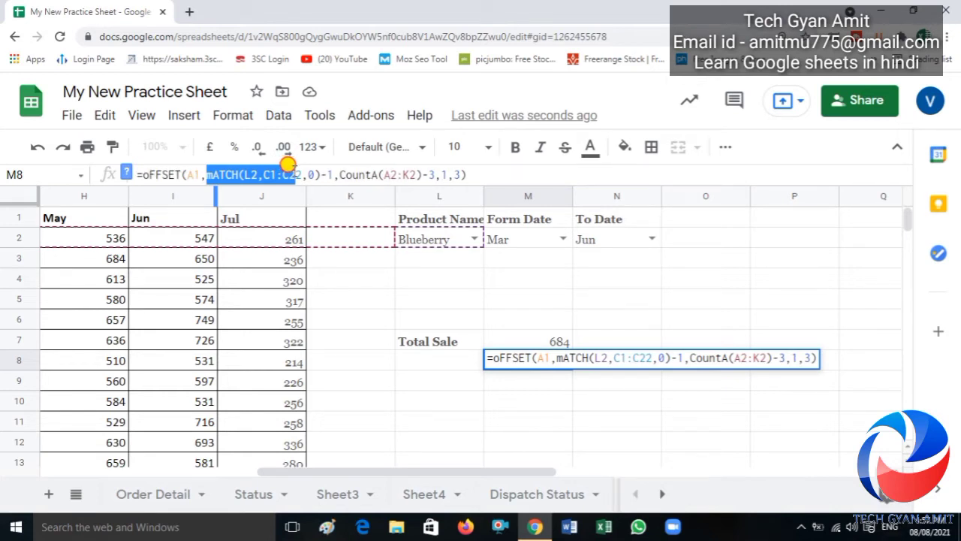
left_click_drag(288, 164, 325, 171)
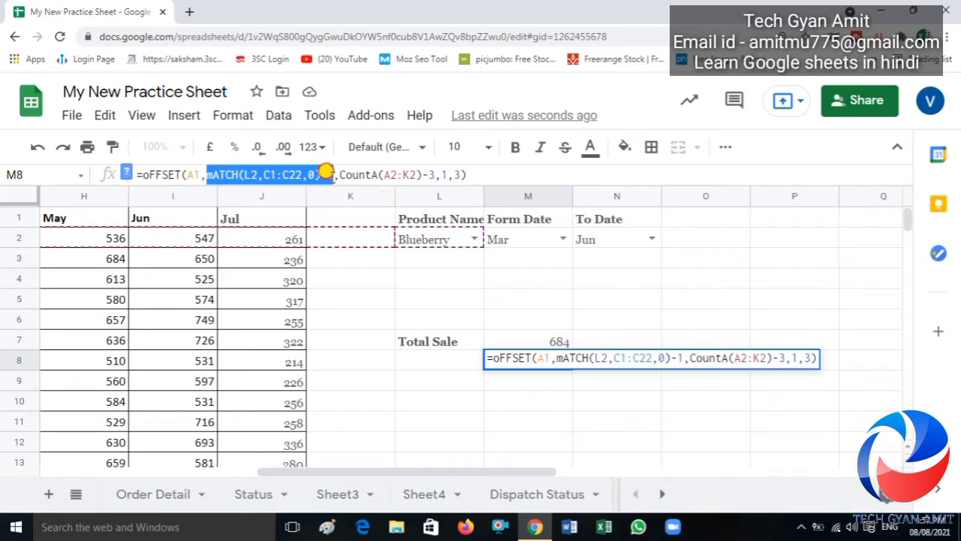
left_click(126, 174)
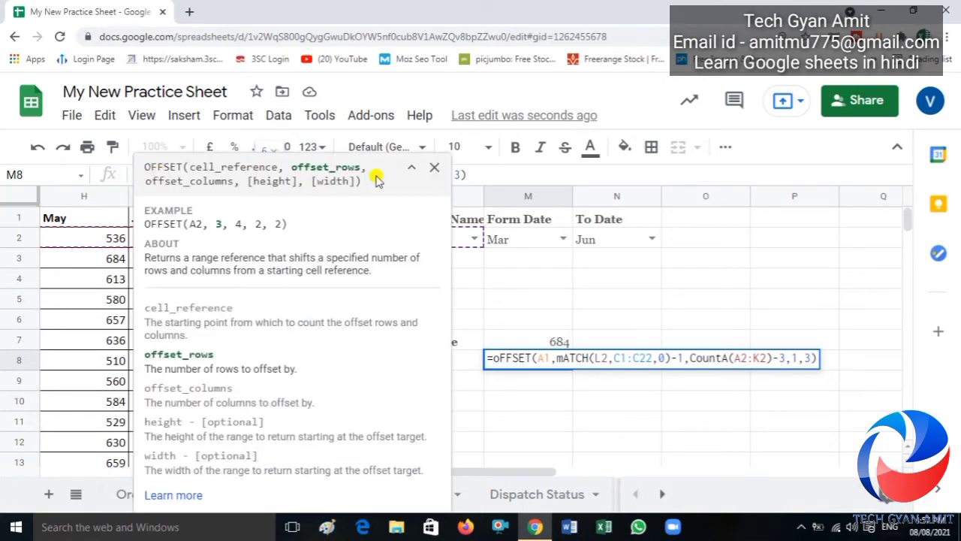
left_click(434, 167)
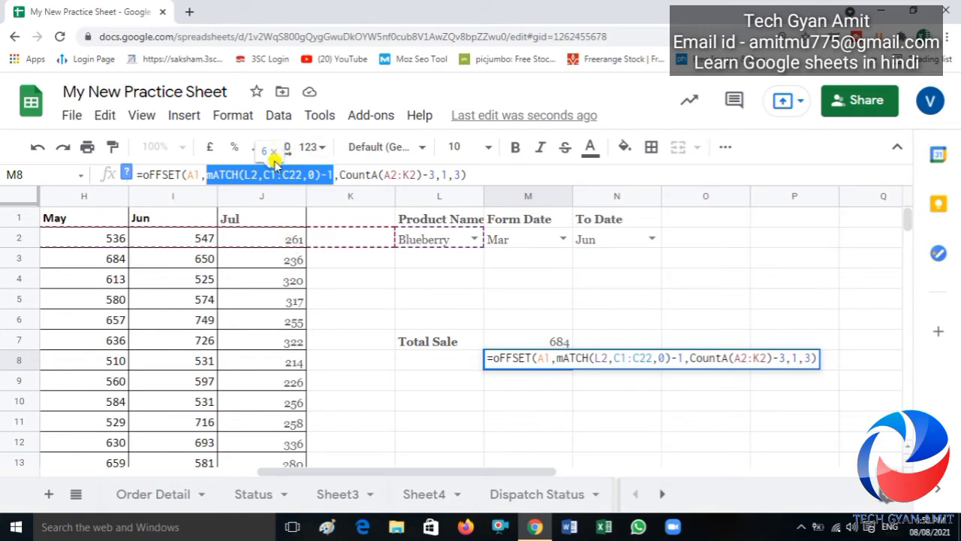
left_click(335, 175)
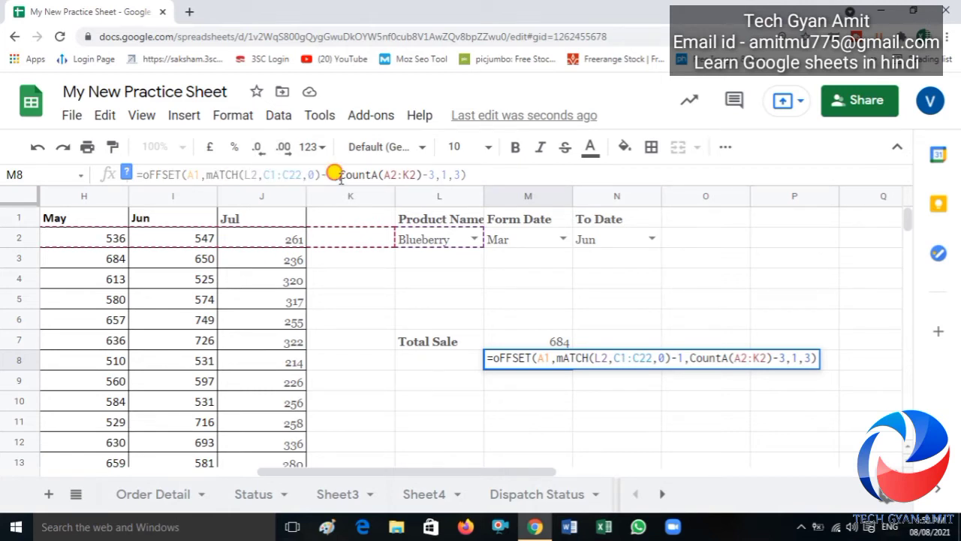
left_click_drag(339, 176, 398, 161)
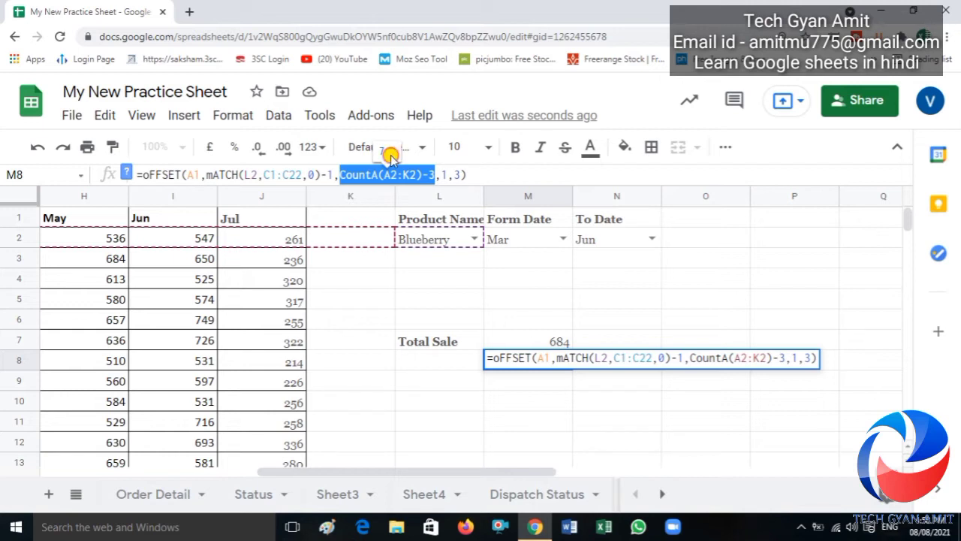
left_click(466, 174)
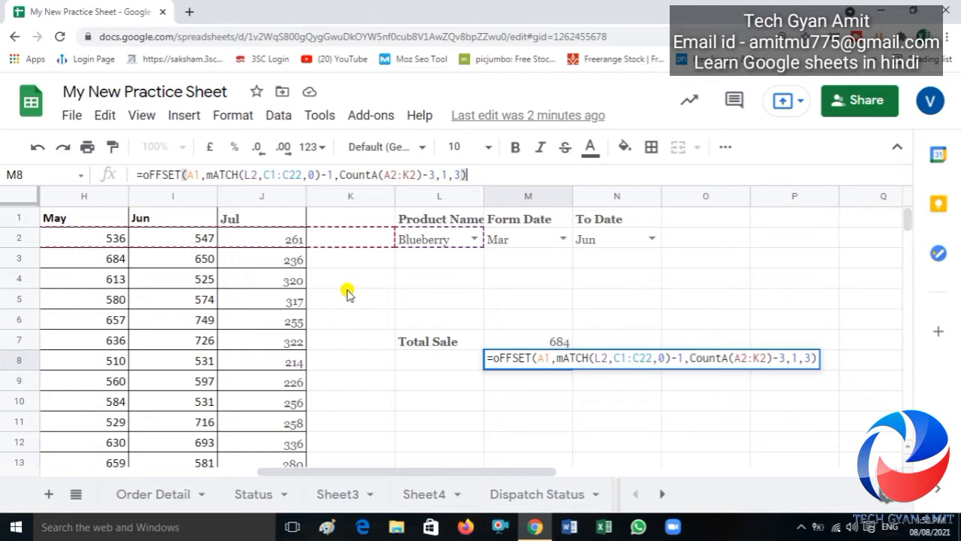
key("Return")
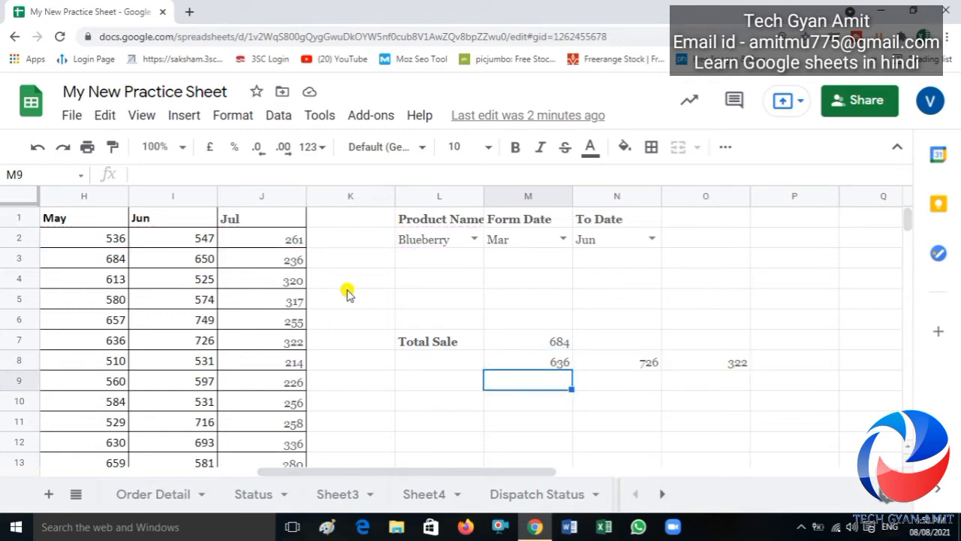
Examine the filled cells of row 9 from column A and its last three months, H9:J9
key("Left")
key("Left")
key("Left")
key("Left")
key("Home")
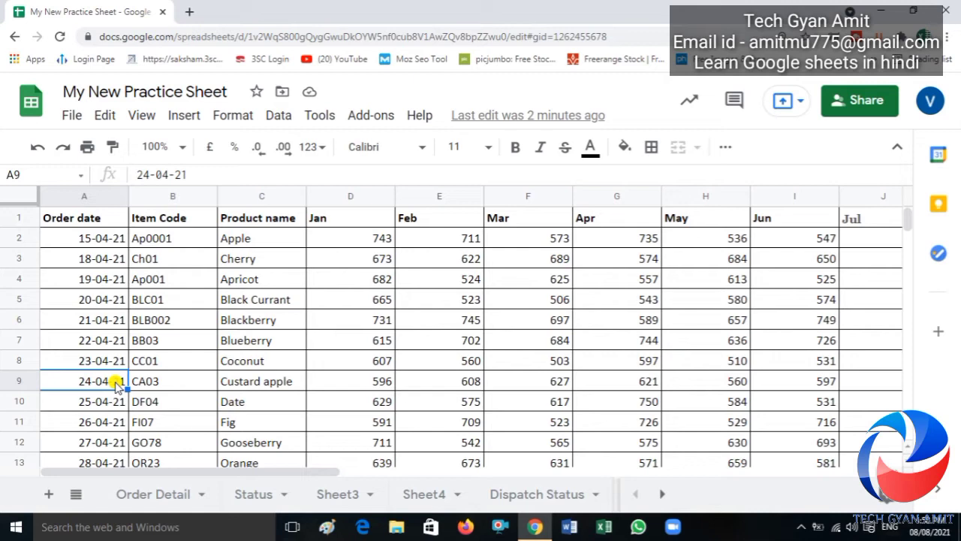
key("ctrl+shift+Right")
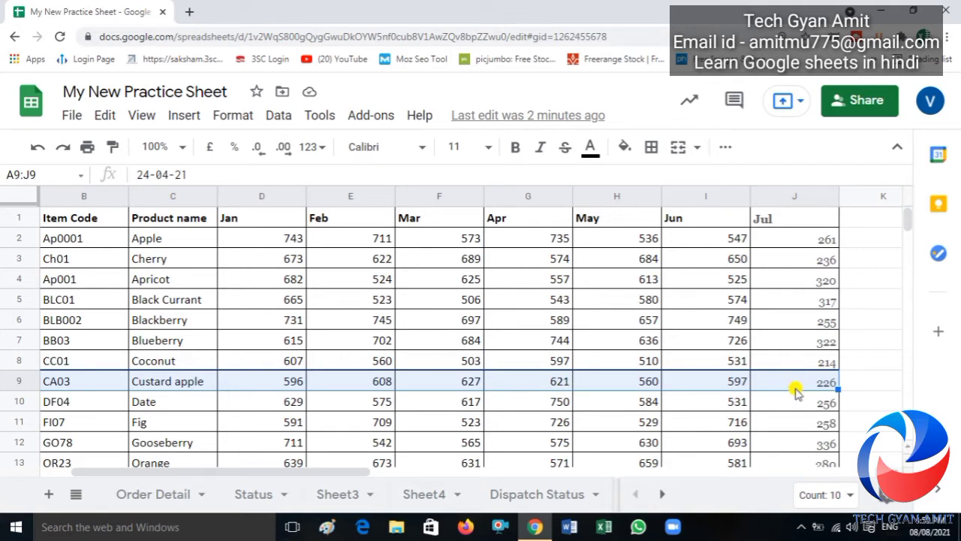
left_click(654, 382)
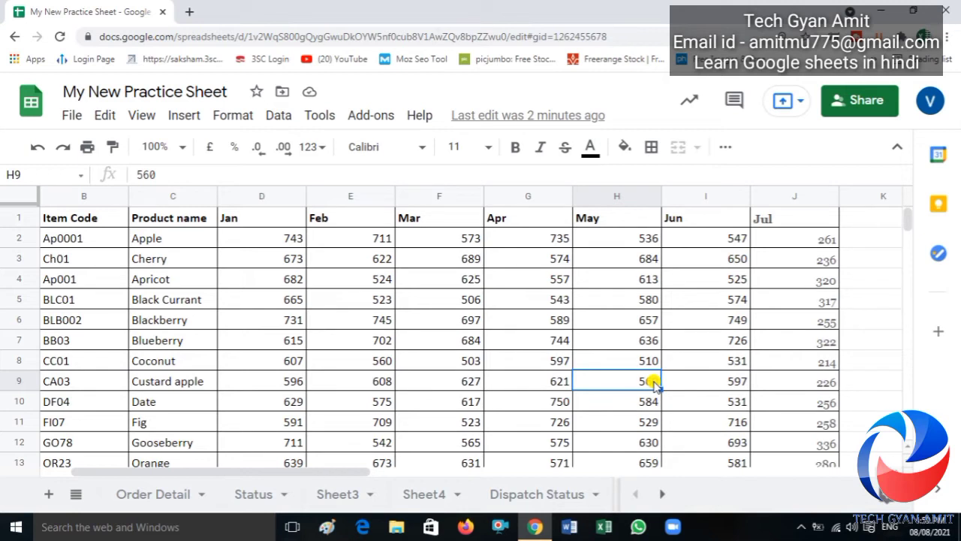
key("shift+Right")
key("shift+Right")
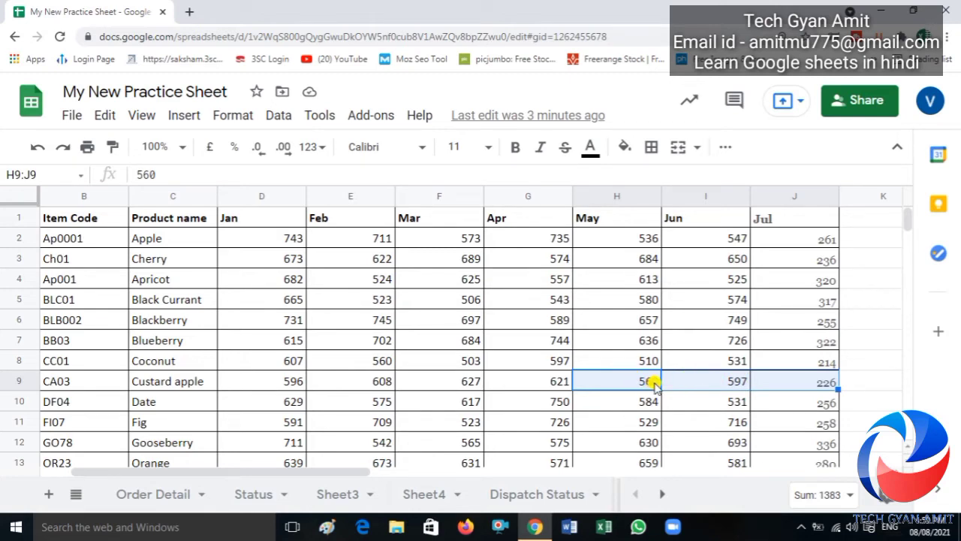
Wrap M8's OFFSET formula in a SUM function to total the three returned months
key("Right")
key("Right")
key("Right")
key("Right")
key("Right")
key("Right")
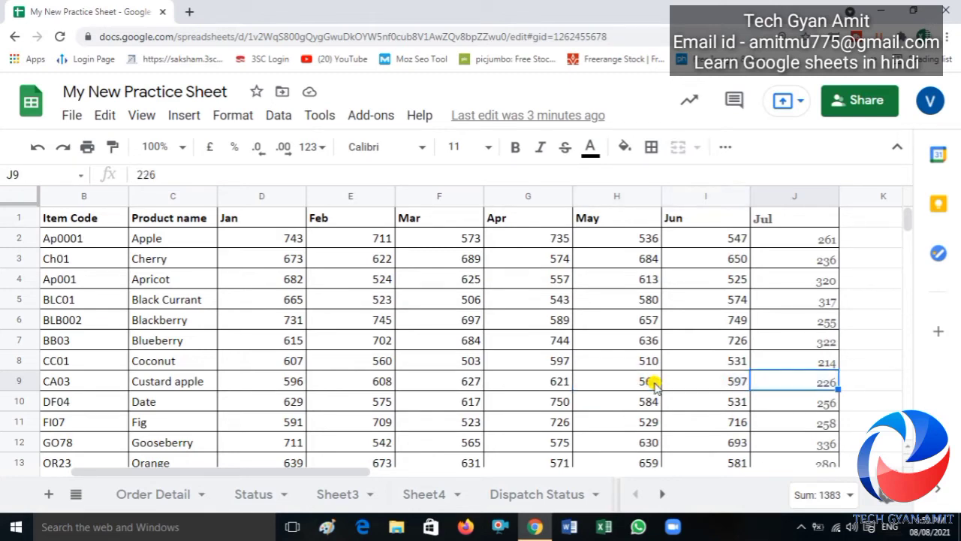
key("Up")
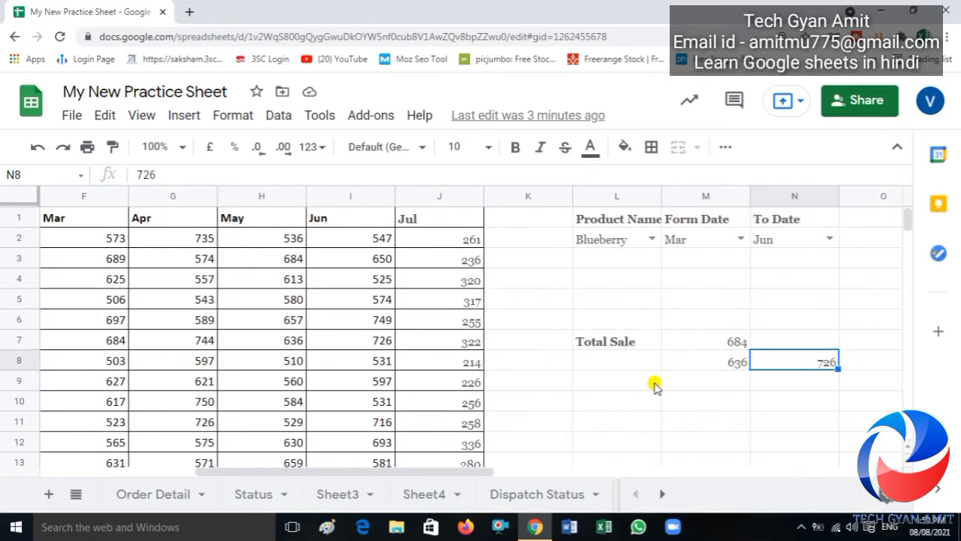
key("Left")
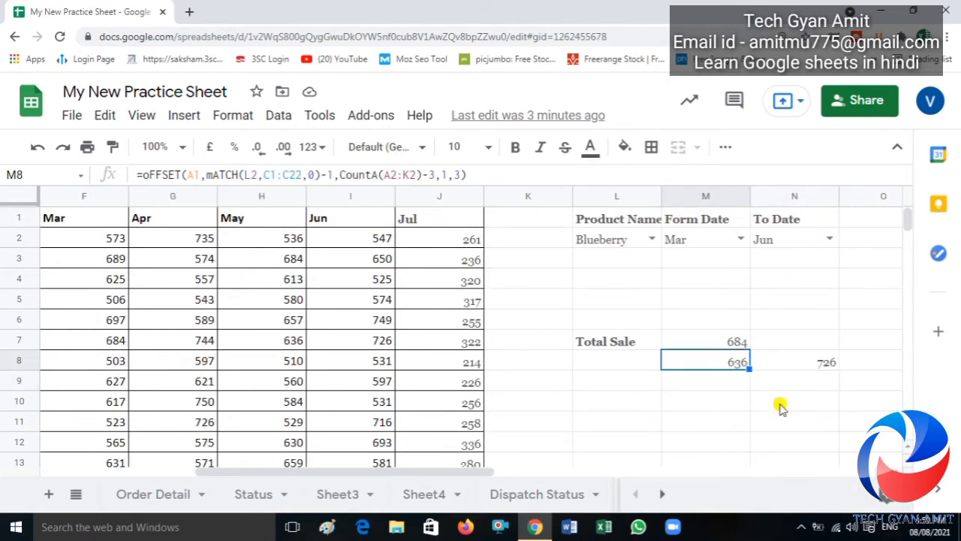
left_click(877, 366)
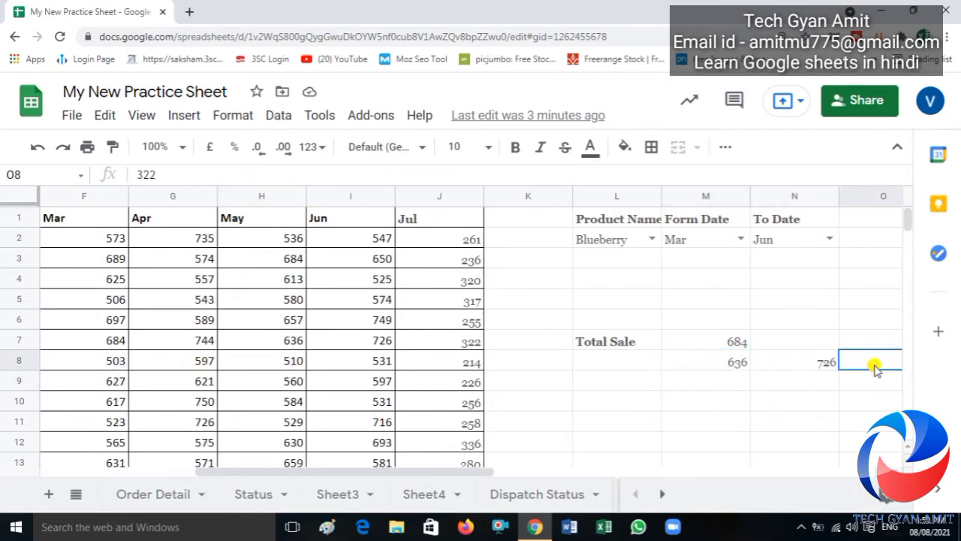
left_click(729, 363)
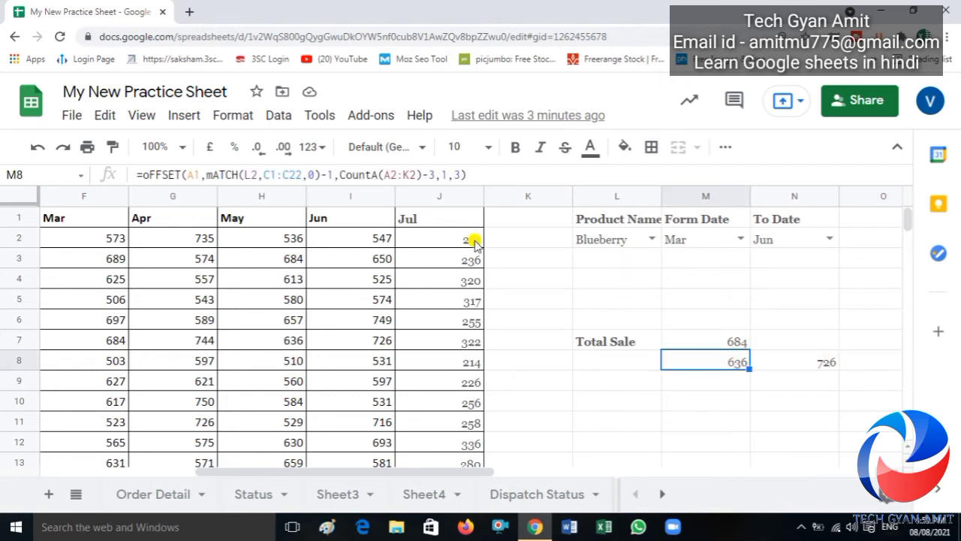
left_click(141, 173)
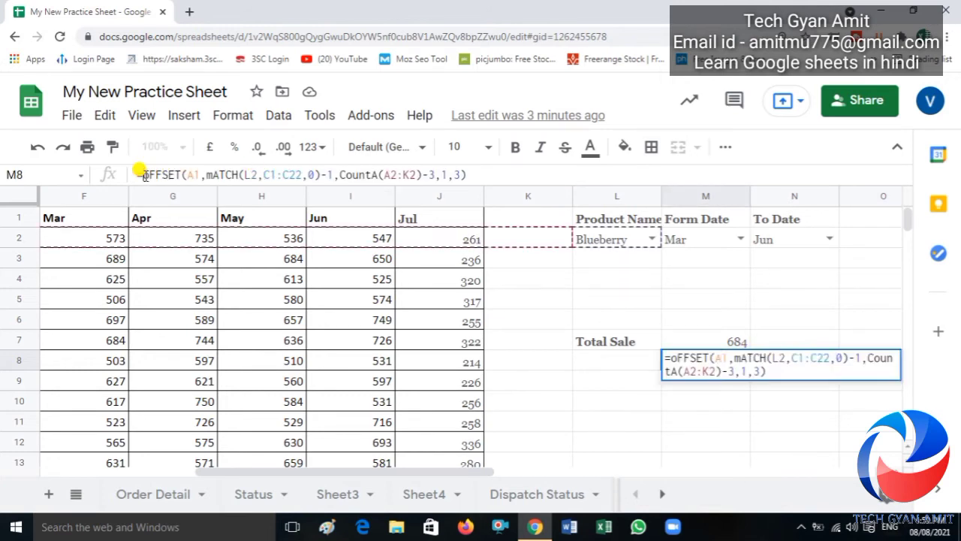
type("Sum(")
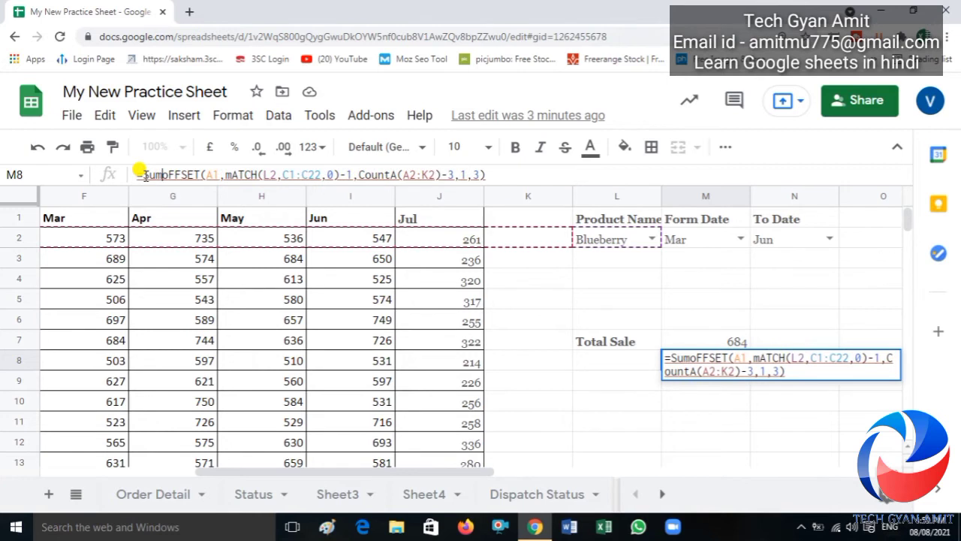
key("Return")
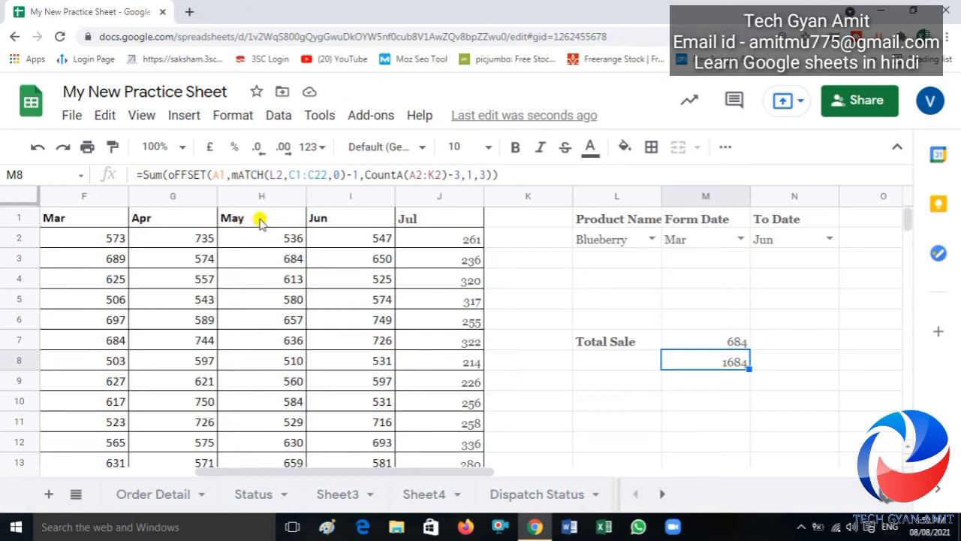
Choose Apricot as the product name in L2 and check the total in M8
double_click(647, 237)
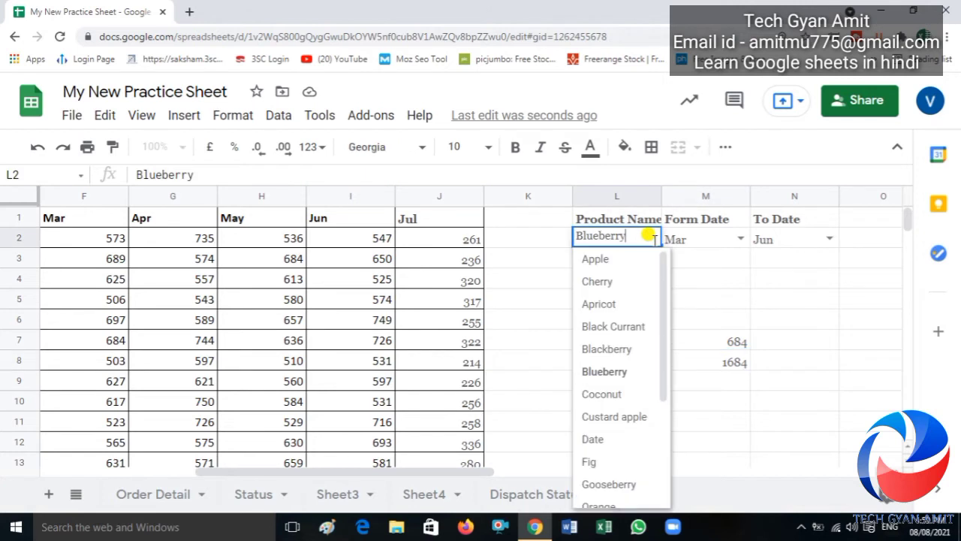
left_click(610, 303)
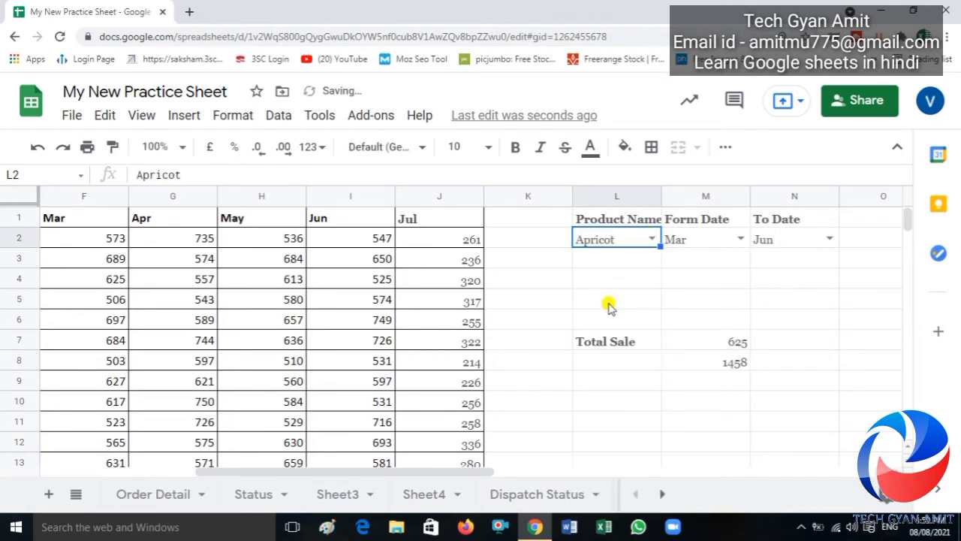
left_click(727, 363)
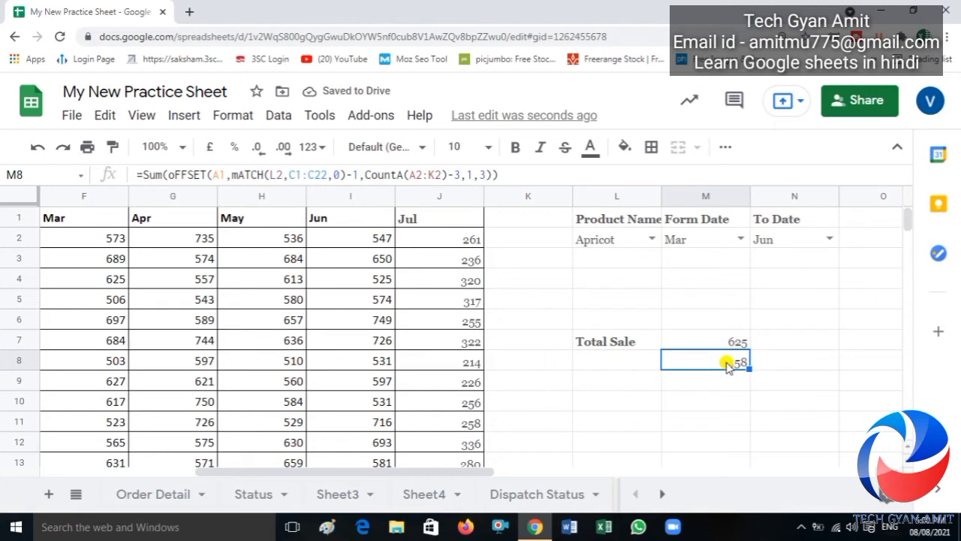
Check M8's total against the sum of Apricot's May, June and July sales in H4:J4
key("Left")
key("Left")
key("Left")
key("Left")
key("Left")
key("Left")
key("Left")
key("Left")
key("Left")
key("Left")
key("Left")
key("Left")
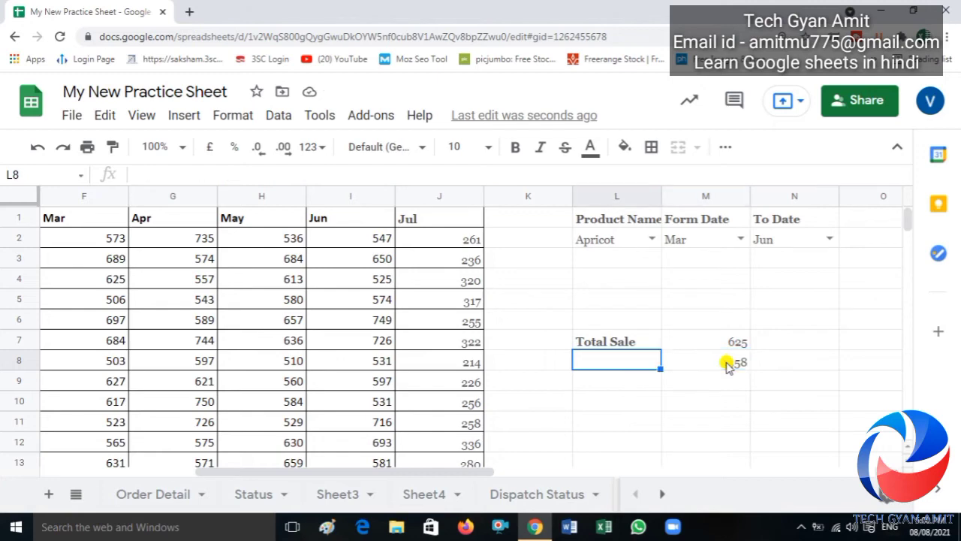
key("Right")
key("Right")
key("Right")
key("Up")
key("Up")
key("Up")
key("Up")
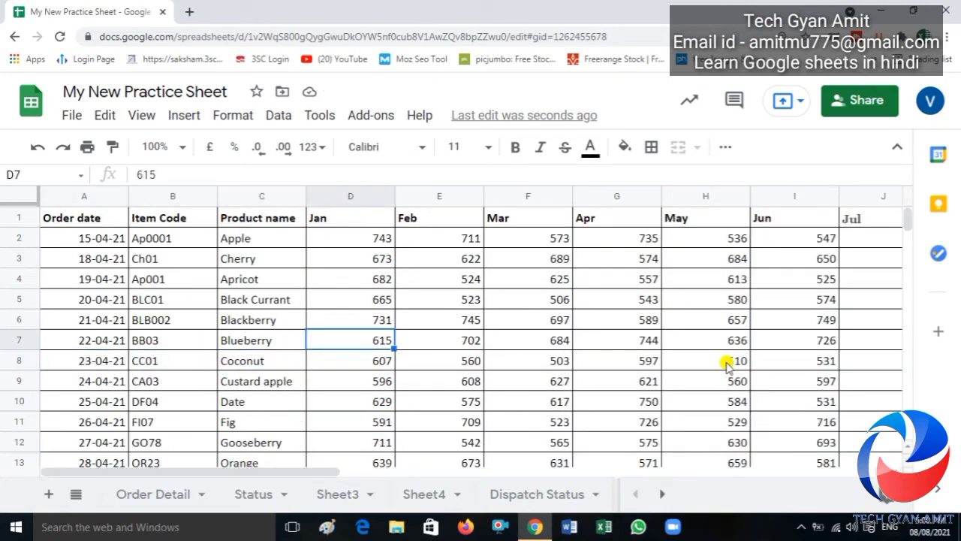
key("Right")
key("Right")
key("Right")
key("Right")
key("Right")
key("Right")
key("Right")
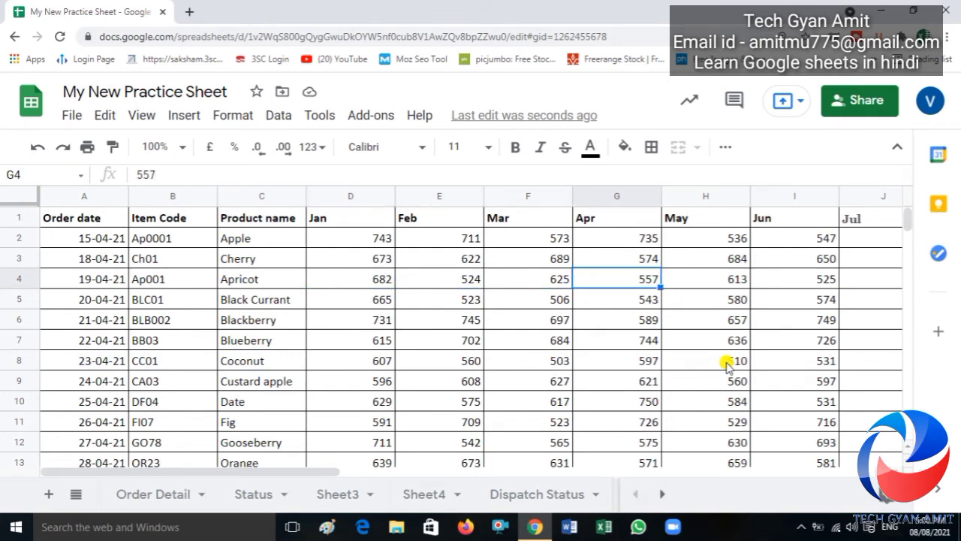
key("Left")
key("Left")
key("Left")
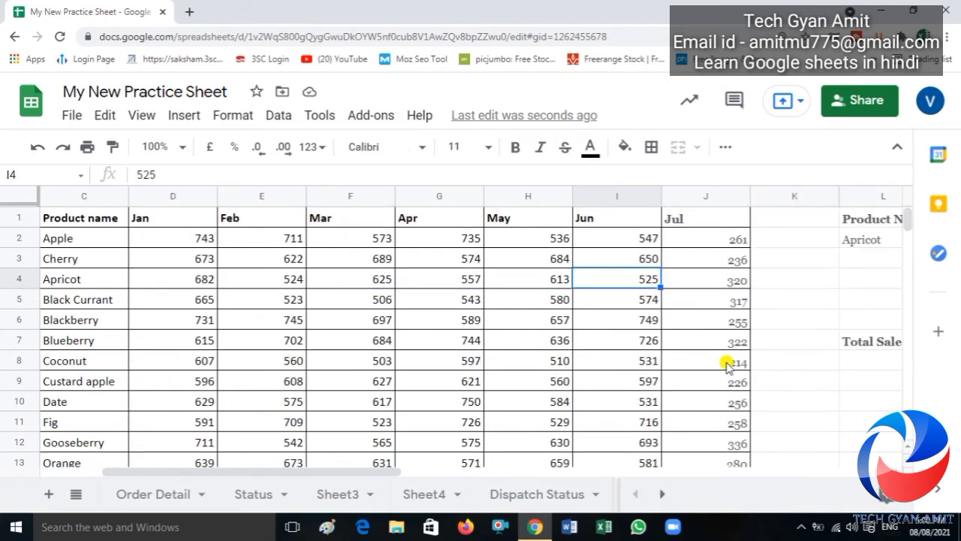
key("shift+Right")
key("shift+Right")
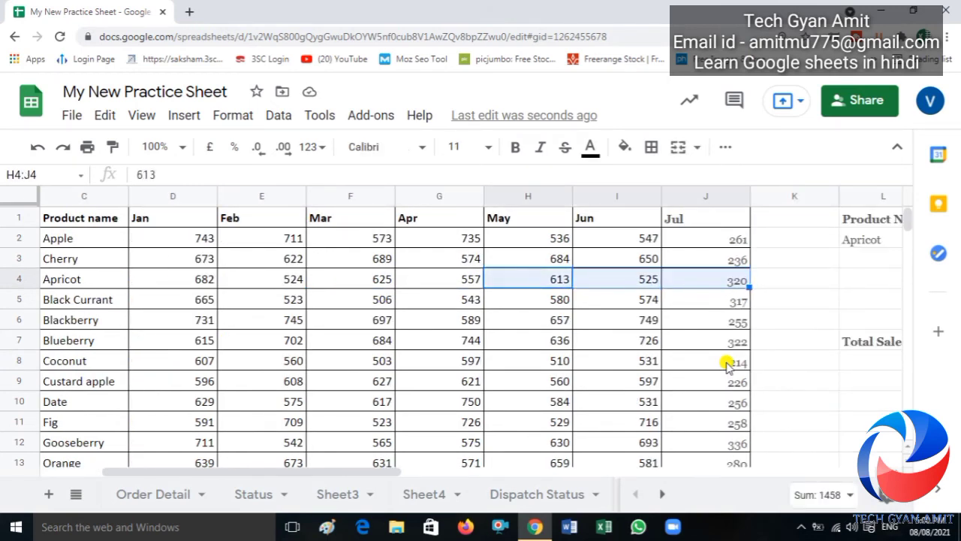
key("Right")
key("Right")
key("Right")
key("Right")
key("Right")
key("Right")
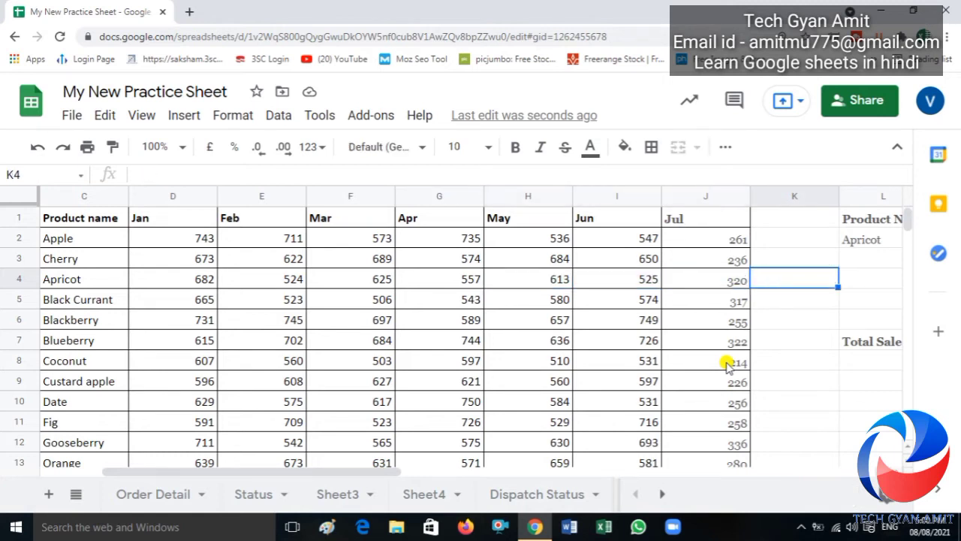
key("Down")
key("Down")
key("Down")
key("Down")
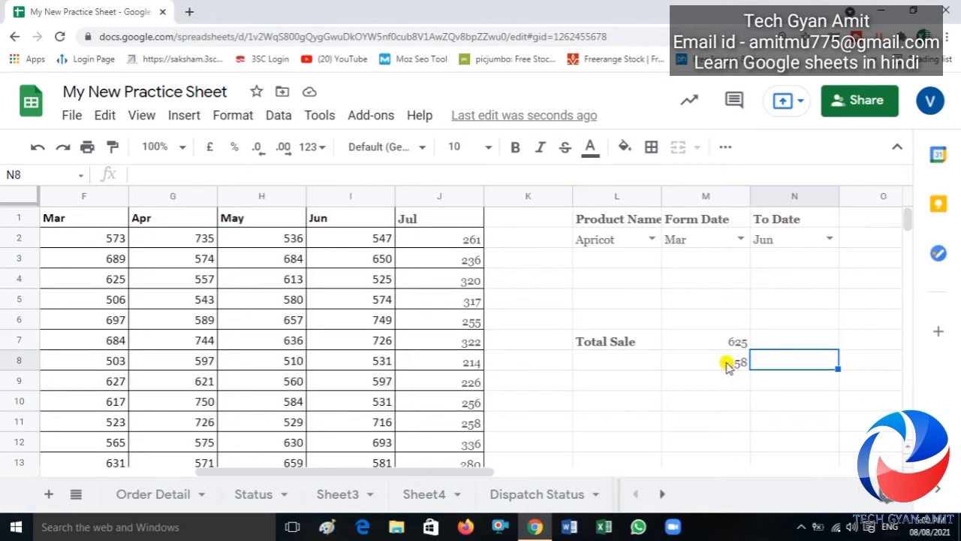
key("Left")
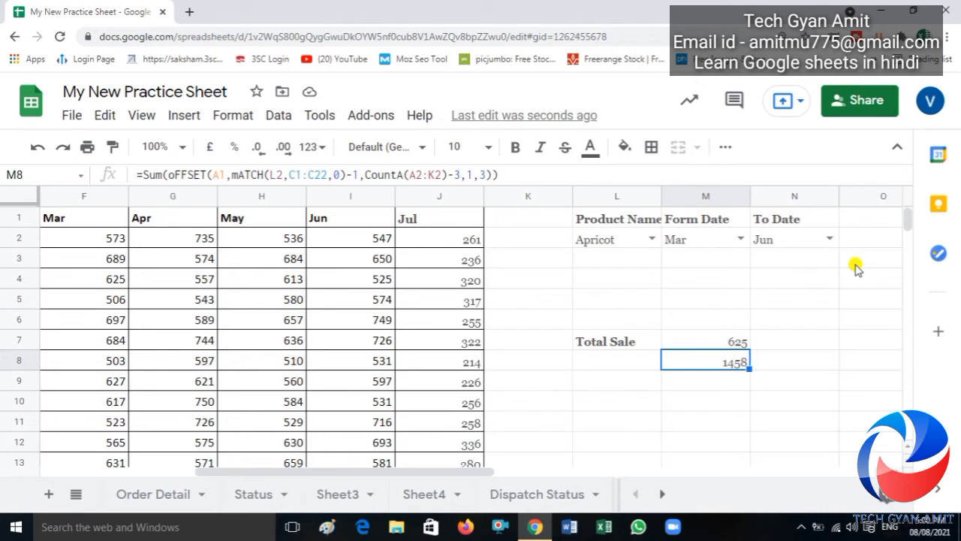
Add the column heading Aug in K1 and make it bold
key("Left")
key("Left")
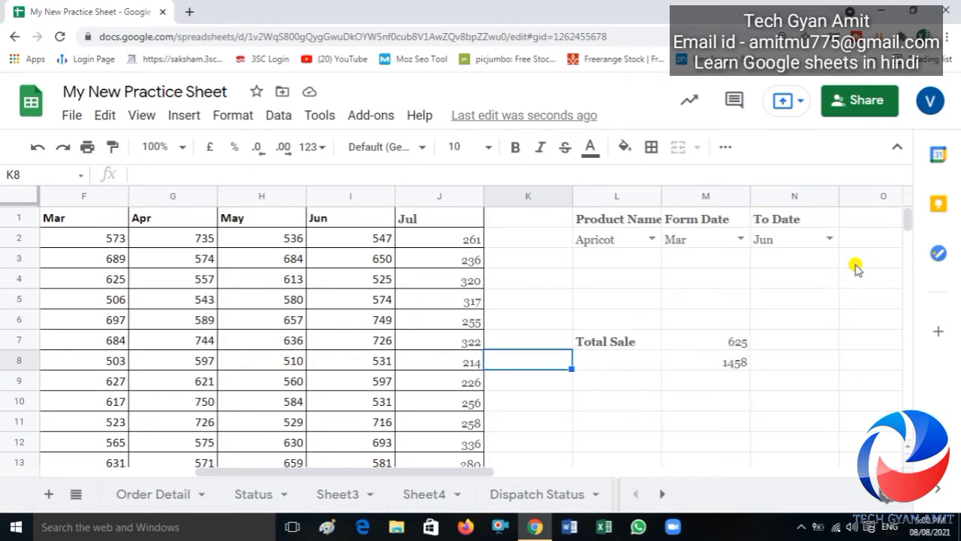
key("Up")
key("Up")
key("Up")
key("Up")
key("Up")
key("Up")
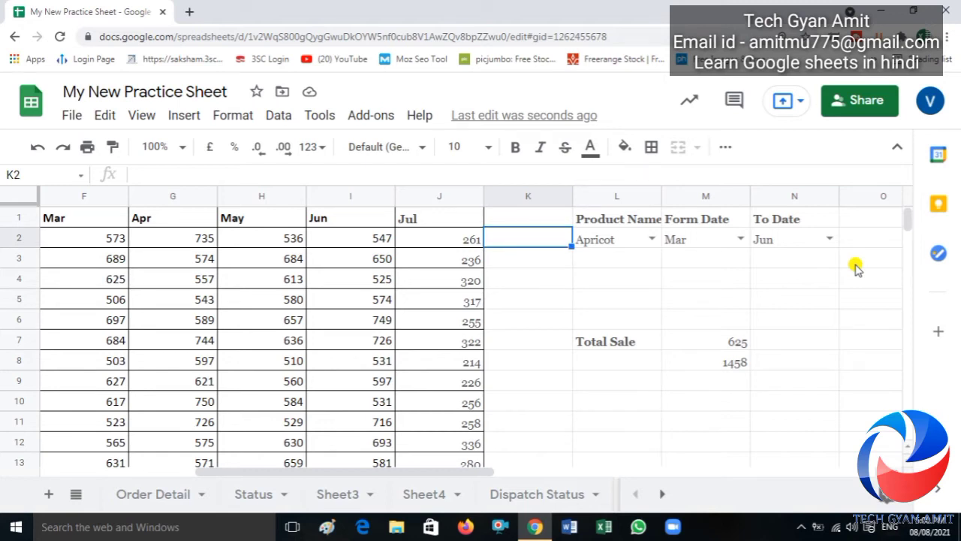
key("Up")
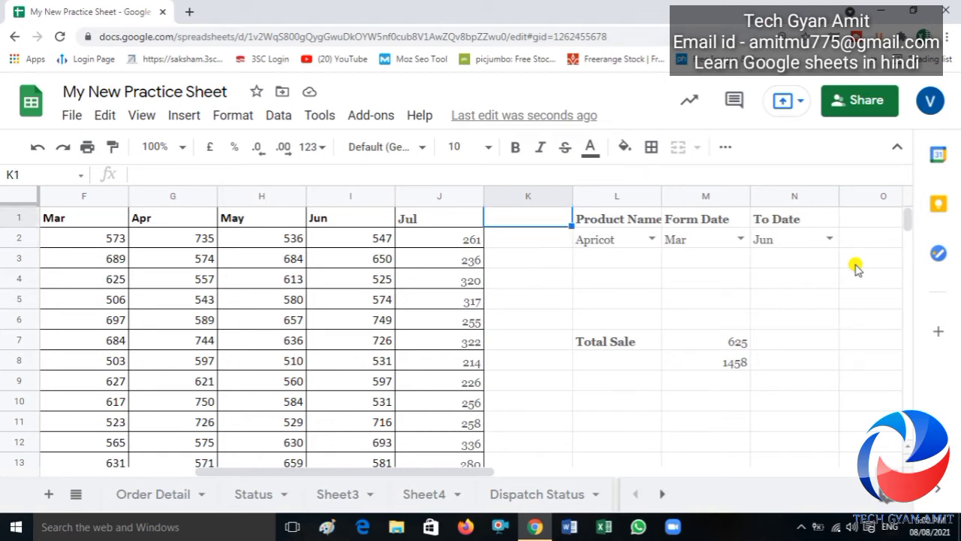
type("Aug")
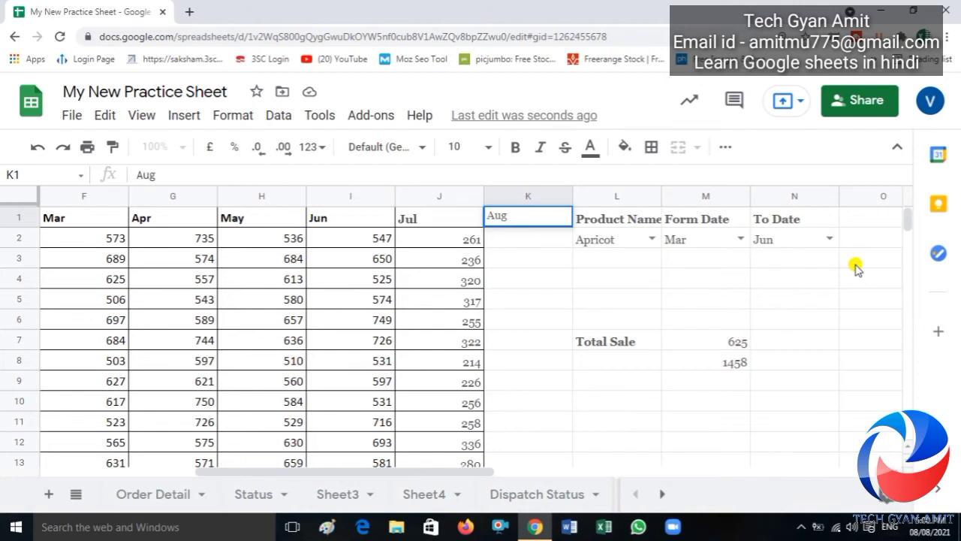
key("Return")
key("Up")
key("ctrl+b")
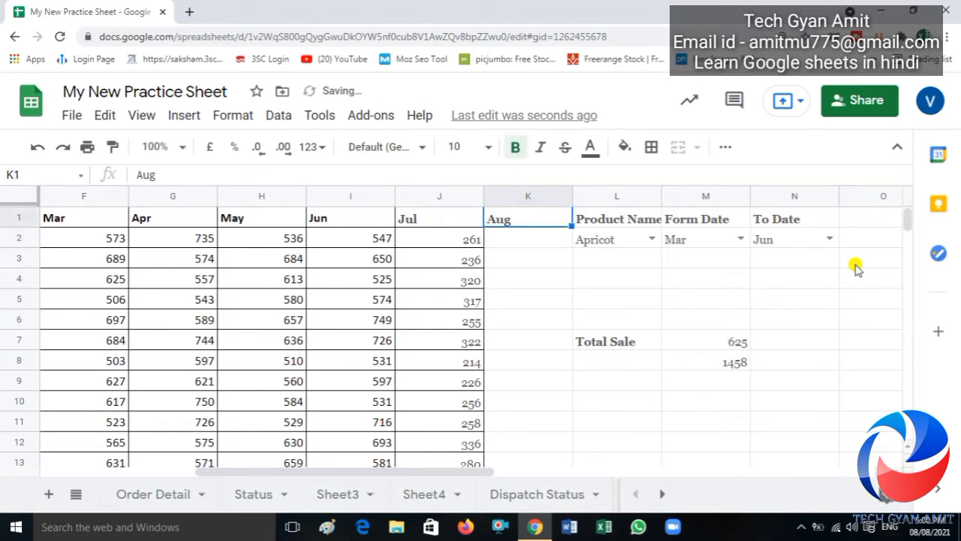
Enter =RANDBETWEEN(250,750) in K2 and fill the formula down the Aug column with the suggested auto-fill
key("Down")
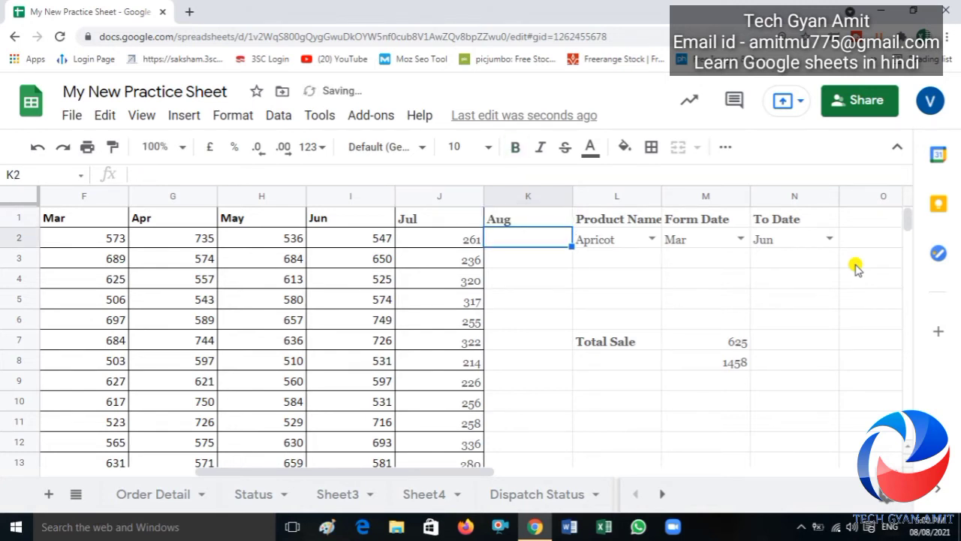
type("=Rand")
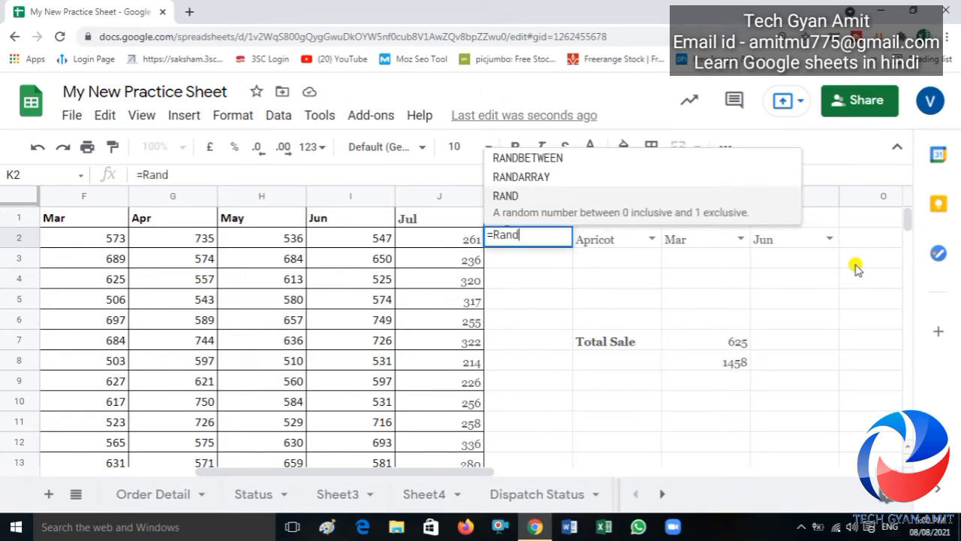
key("Up")
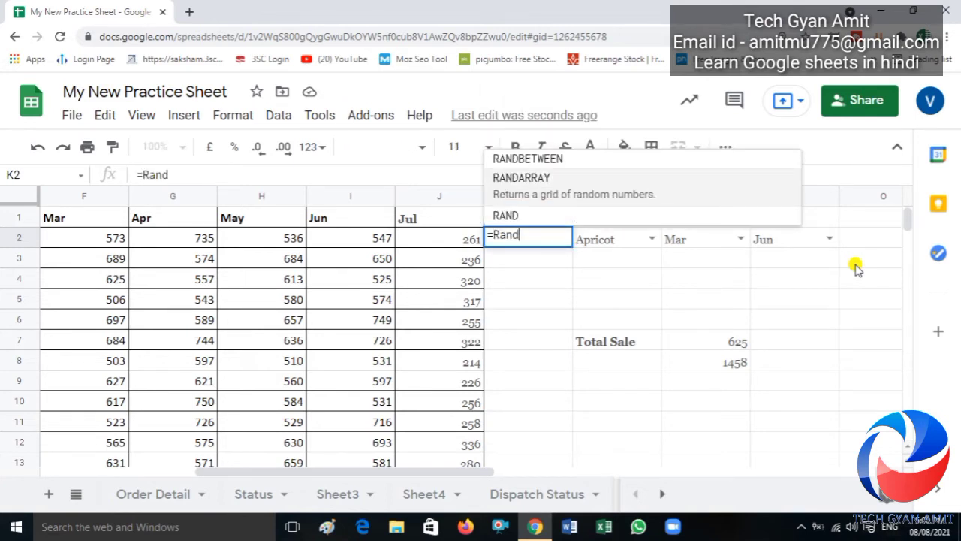
key("Up")
key("Tab")
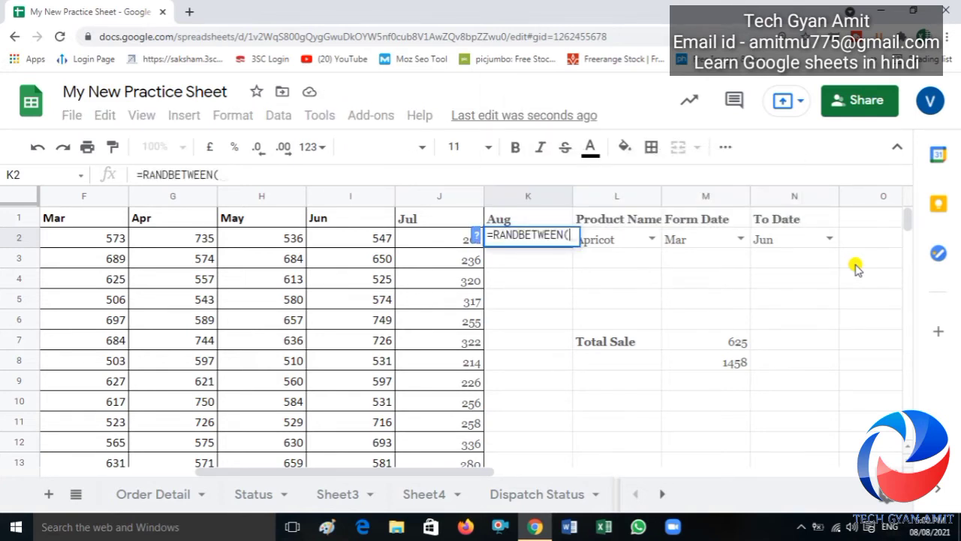
type("250,")
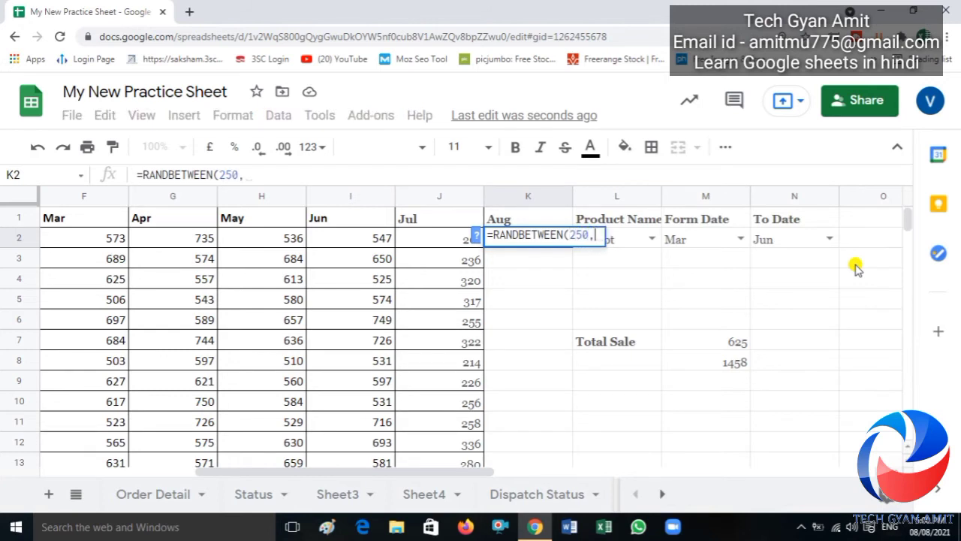
type("750)")
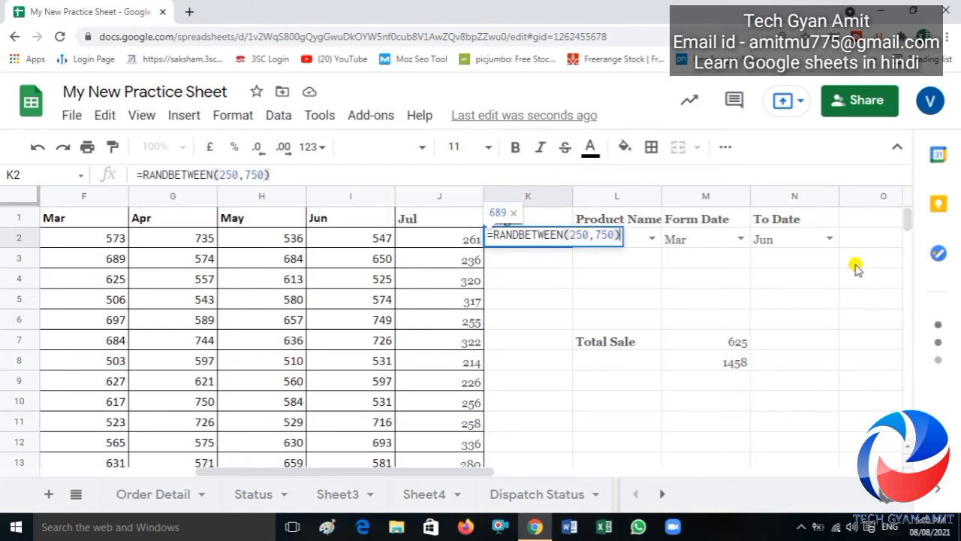
key("Return")
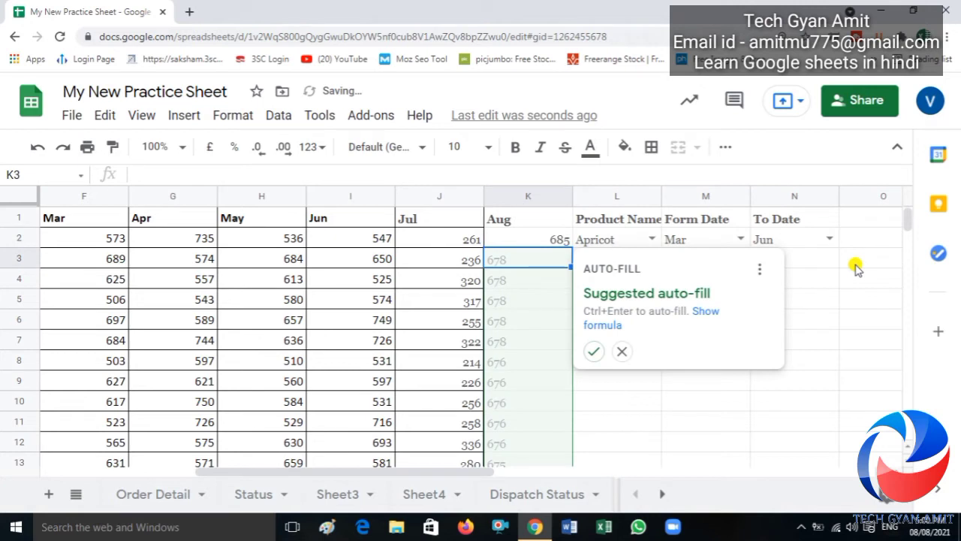
key("ctrl+Return")
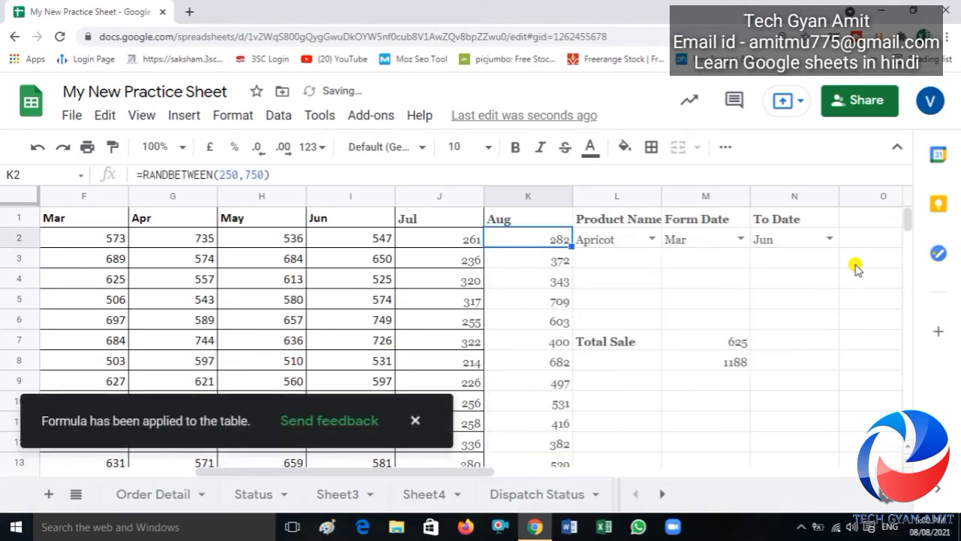
Convert the random-number formulas in K2:K21 to fixed values by copying and pasting values only in place
key("ctrl+shift+Down")
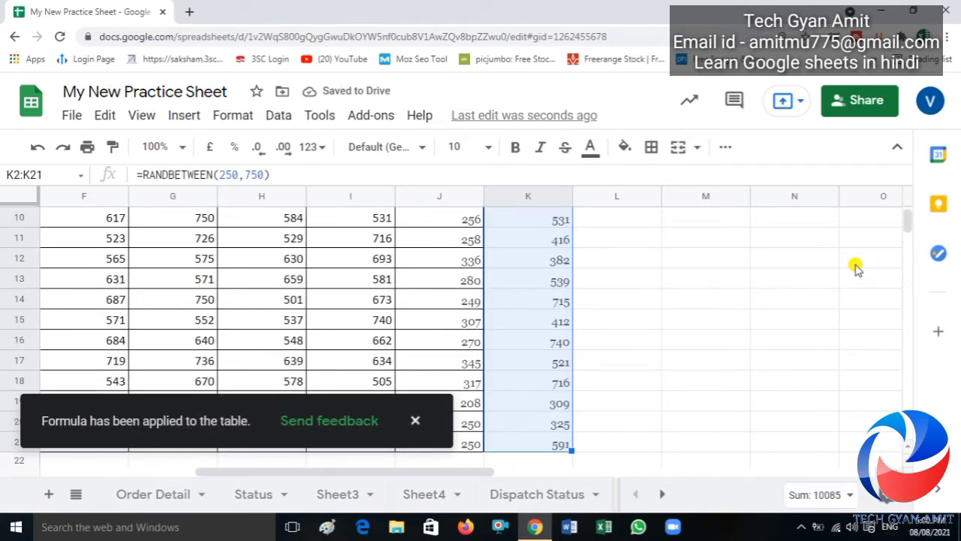
key("ctrl+c")
key("ctrl+shift+v")
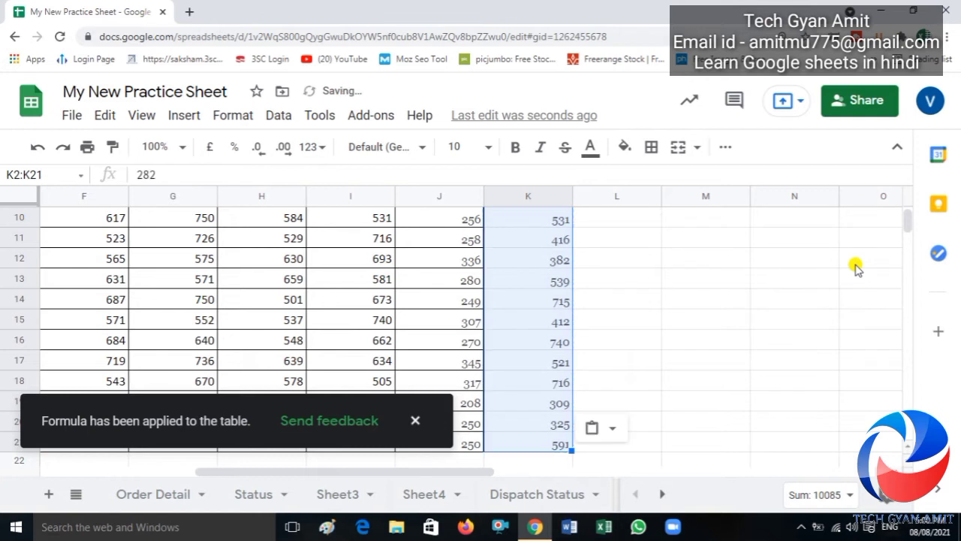
Review the filled Aug column K1:K21 and check the three-month total in M8
key("ctrl+Up")
key("ctrl+shift+Down")
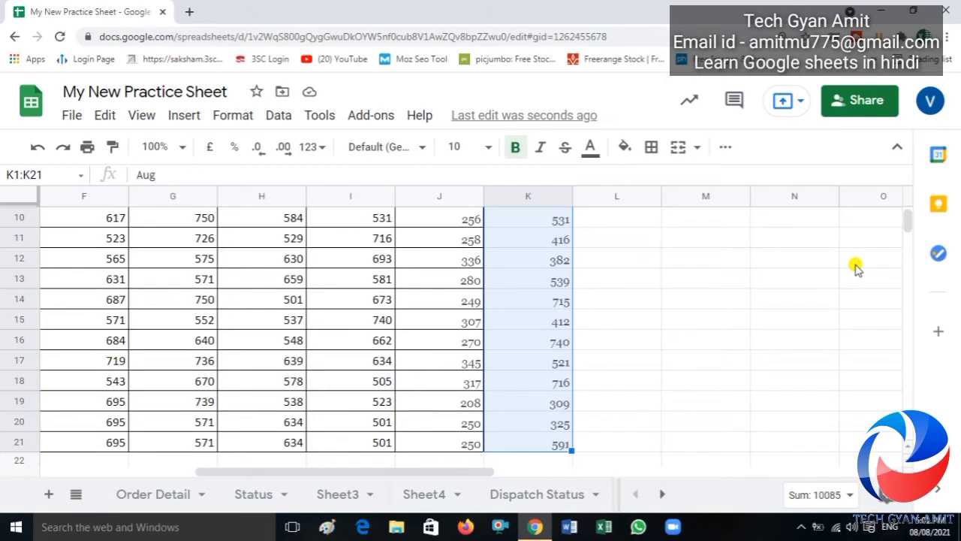
key("Up")
key("Right")
key("Right")
key("Down")
key("Down")
key("Down")
key("Down")
key("Down")
key("Down")
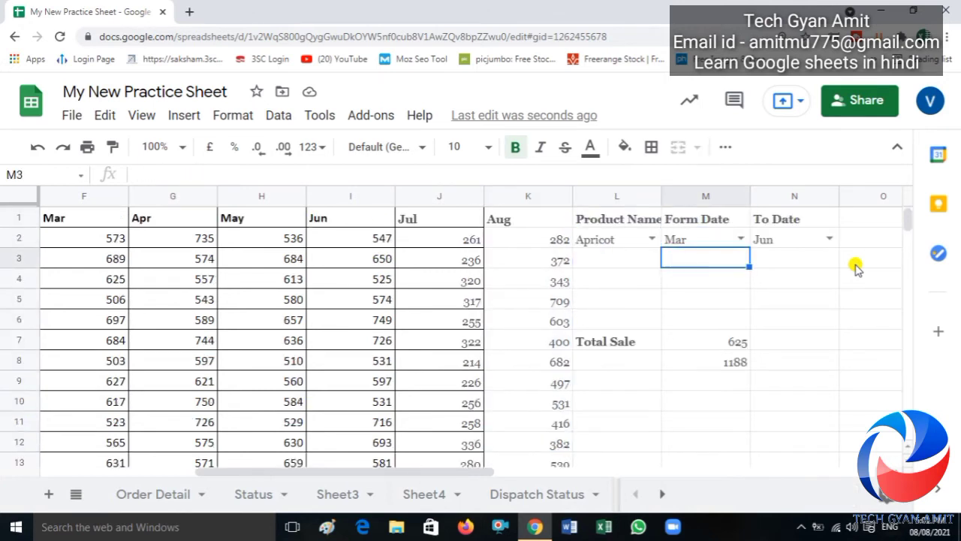
key("Down")
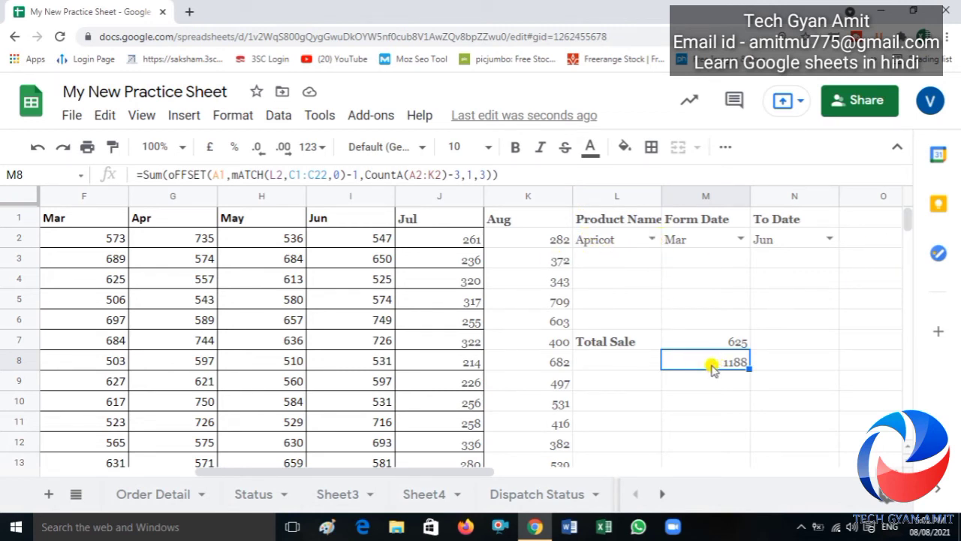
Apply all borders to the Aug column cells K1:K21
left_click(529, 219)
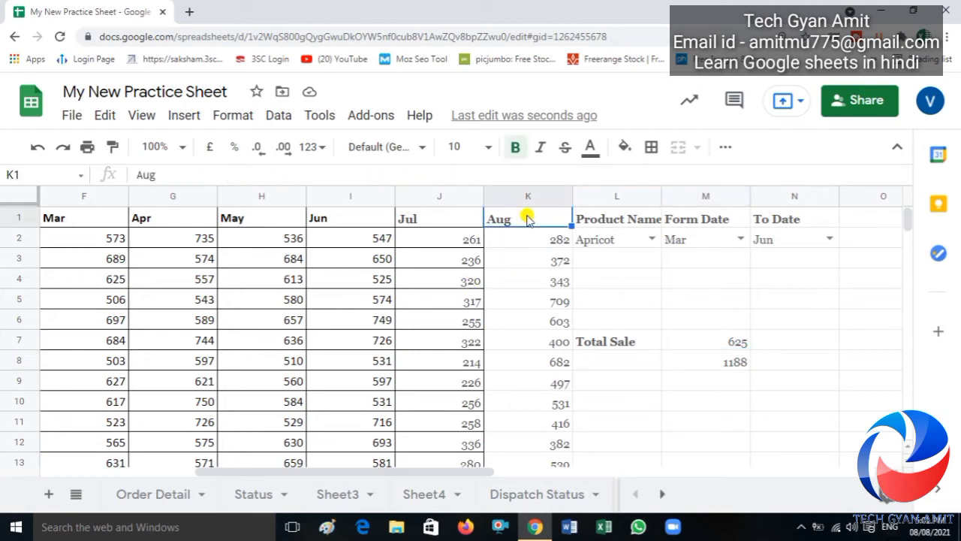
key("ctrl+shift+Down")
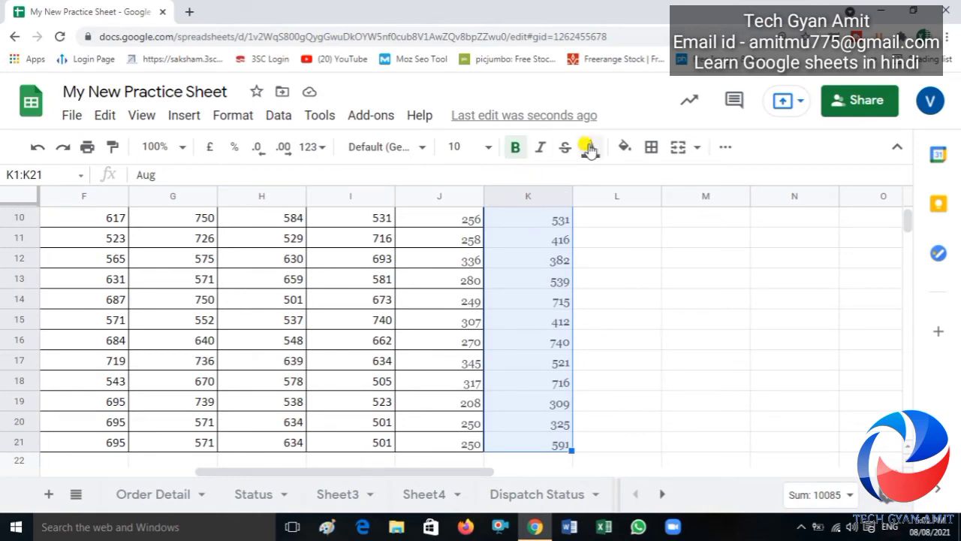
left_click(651, 148)
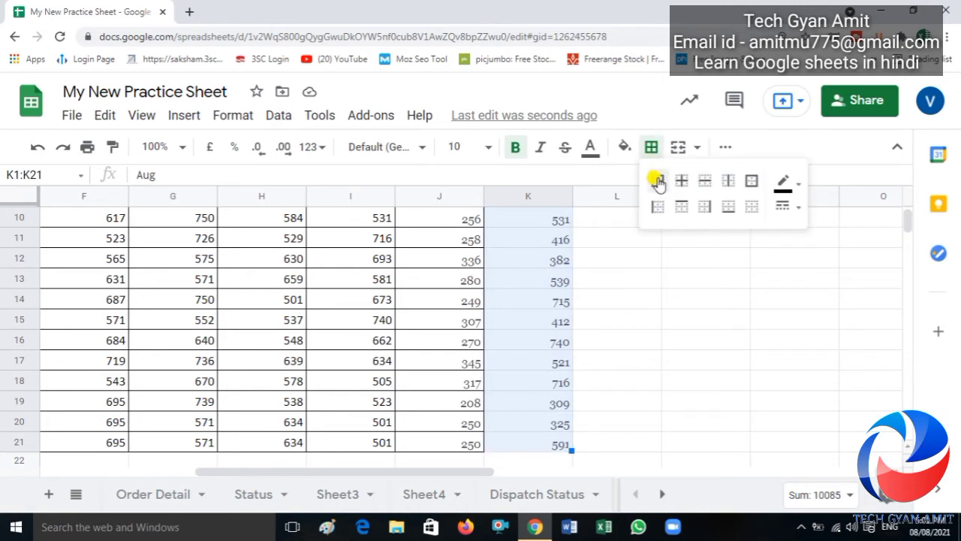
left_click(657, 180)
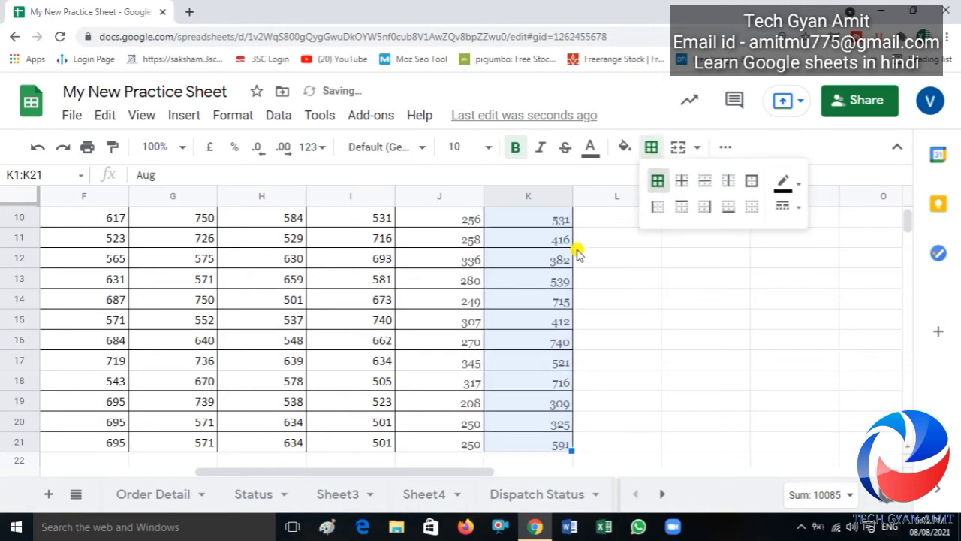
left_click(510, 282)
Review the SUM and OFFSET formula in M8 together with the selected product in L2
key("ctrl+Up")
key("Right")
key("Down")
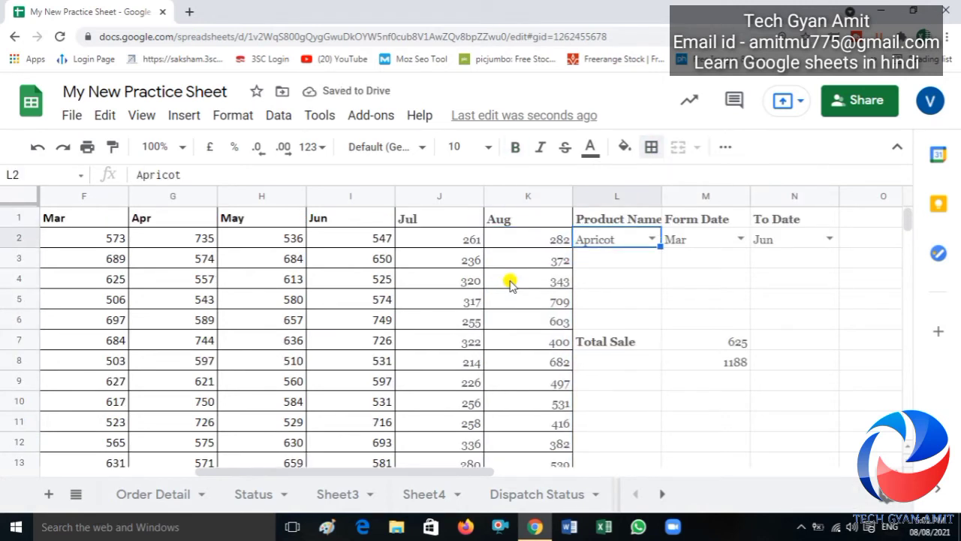
key("Down")
key("Down")
key("Down")
key("Right")
key("Down")
key("Down")
key("Down")
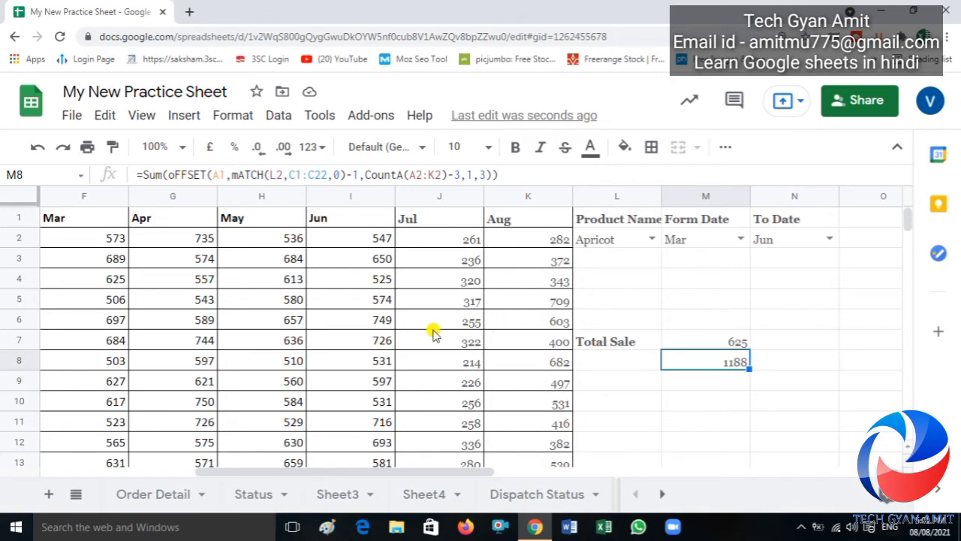
Examine the Apricot row from the product name in C4 across its monthly sales columns
left_click(365, 295)
key("Left")
key("Left")
key("Left")
key("Left")
key("Left")
key("Left")
key("Left")
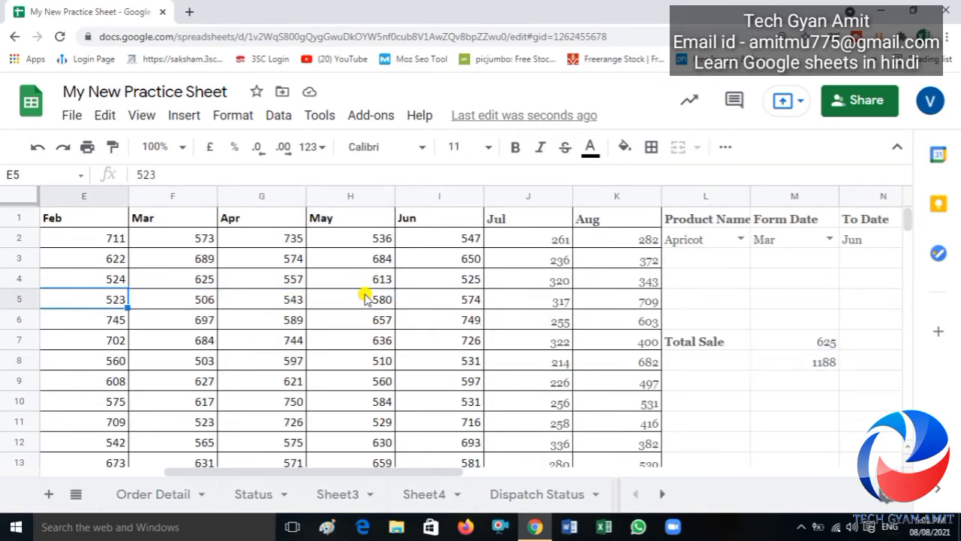
key("Right")
key("Up")
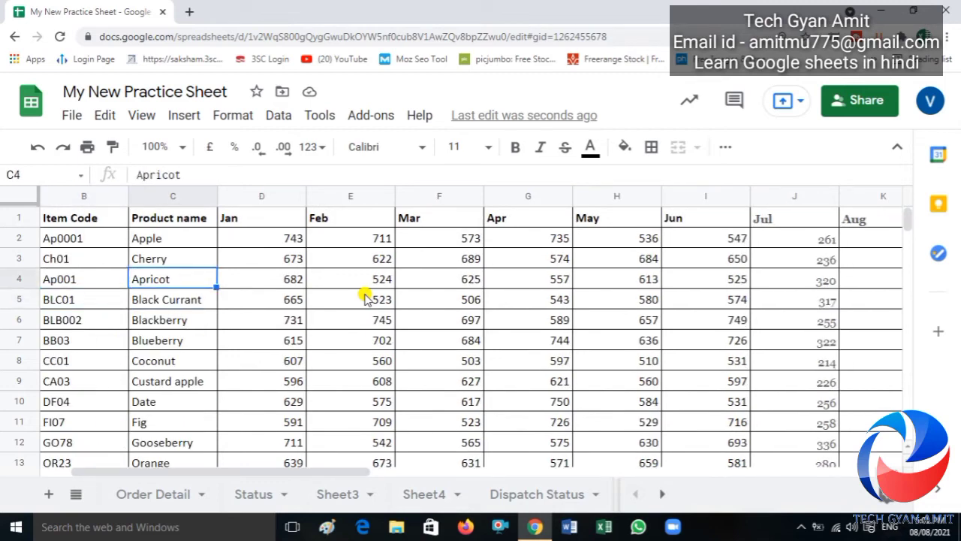
key("Right")
key("Right")
key("Right")
key("Right")
key("Right")
key("Right")
key("Right")
key("Right")
key("Right")
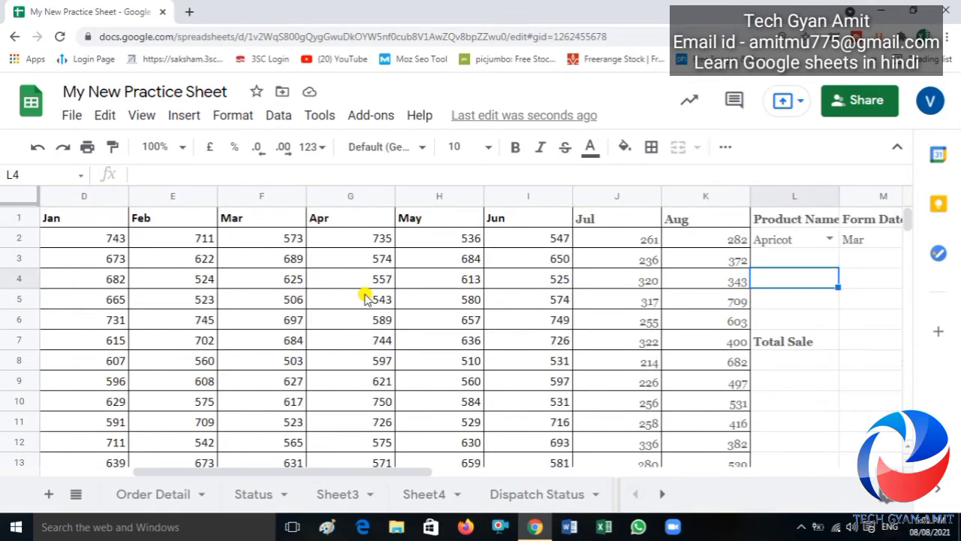
Check the sum of Apricot's Jun to Aug sales in I4:K4 against the three-month total in M8
key("Left")
key("Left")
key("Left")
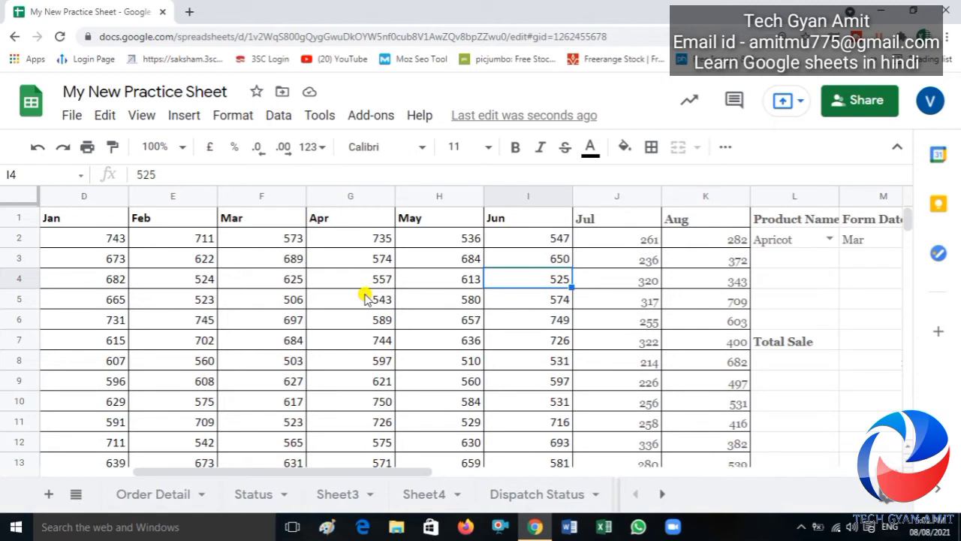
key("Right")
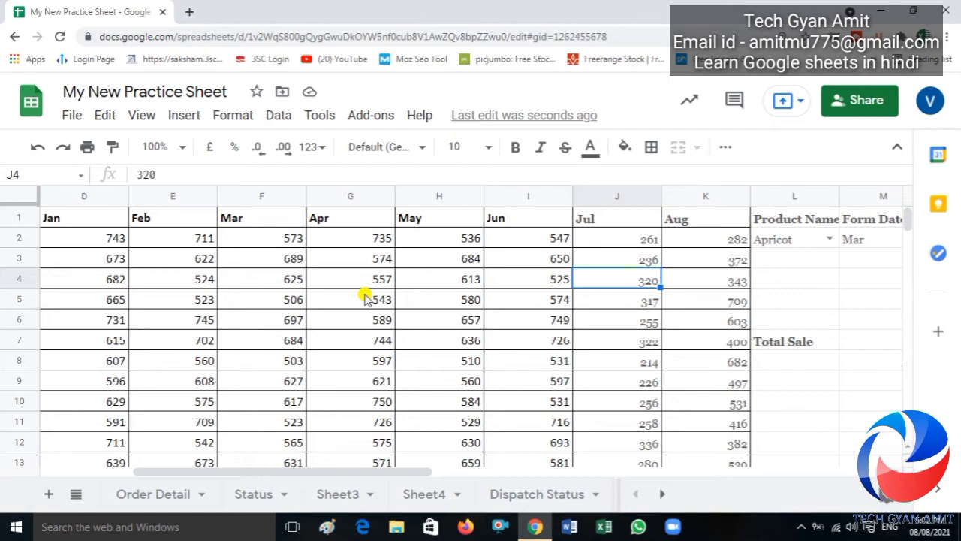
key("Left")
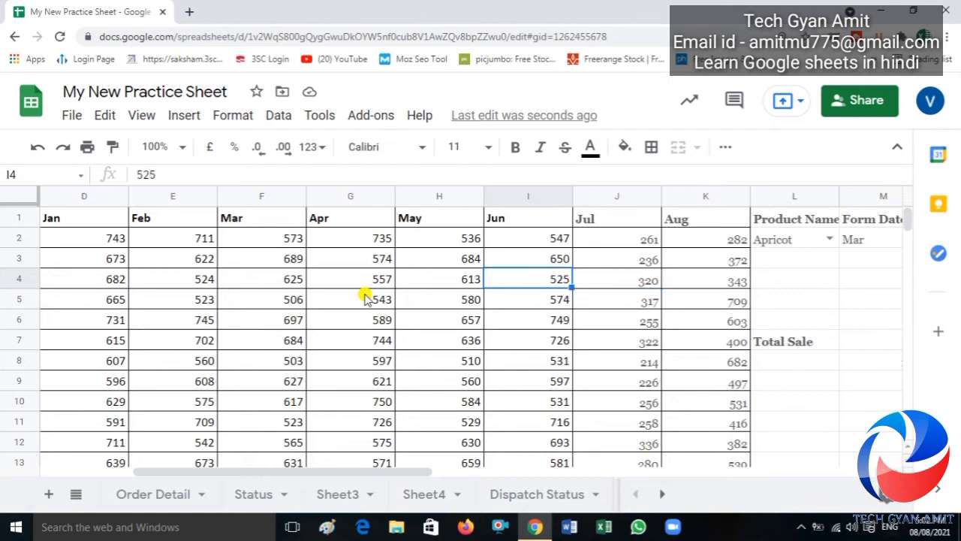
key("shift+Right")
key("shift+Right")
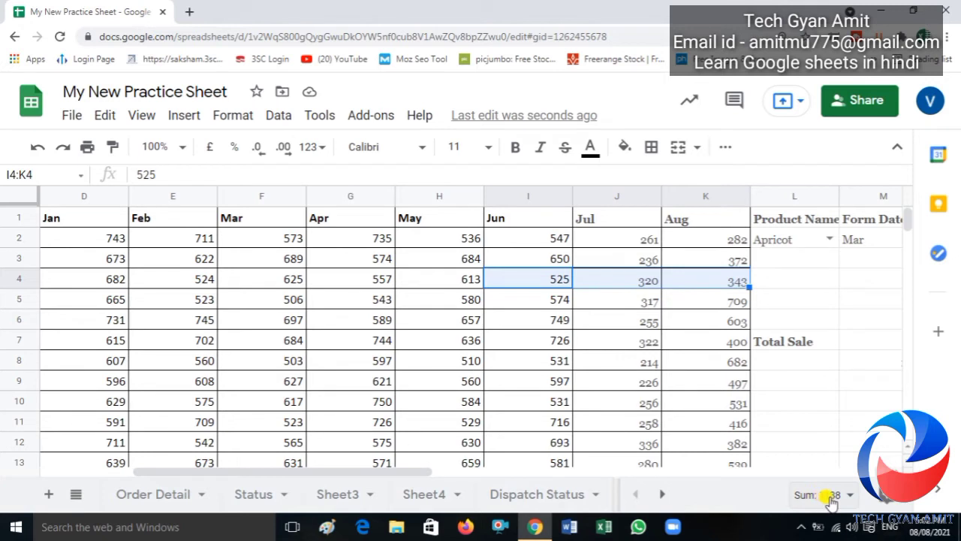
left_click(871, 420)
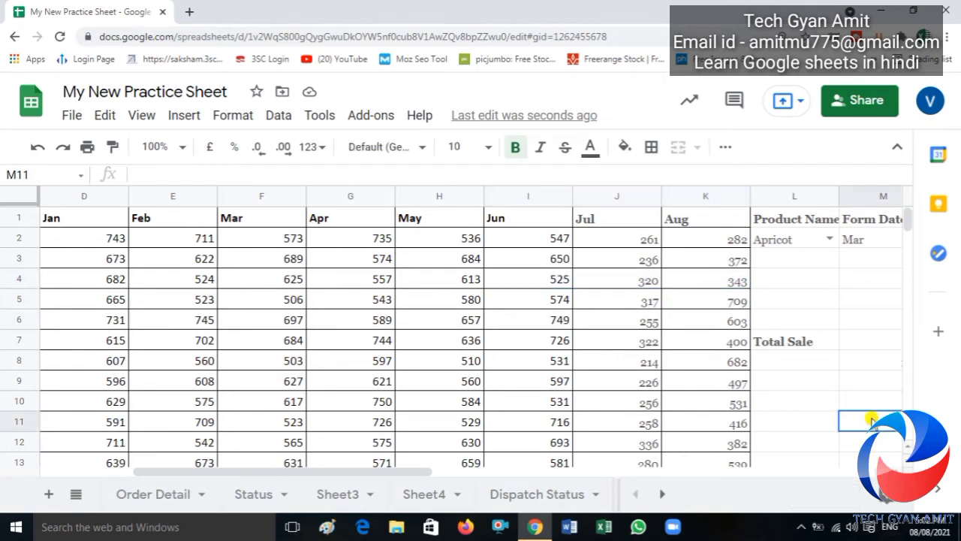
key("Right")
key("Up")
key("Up")
key("Up")
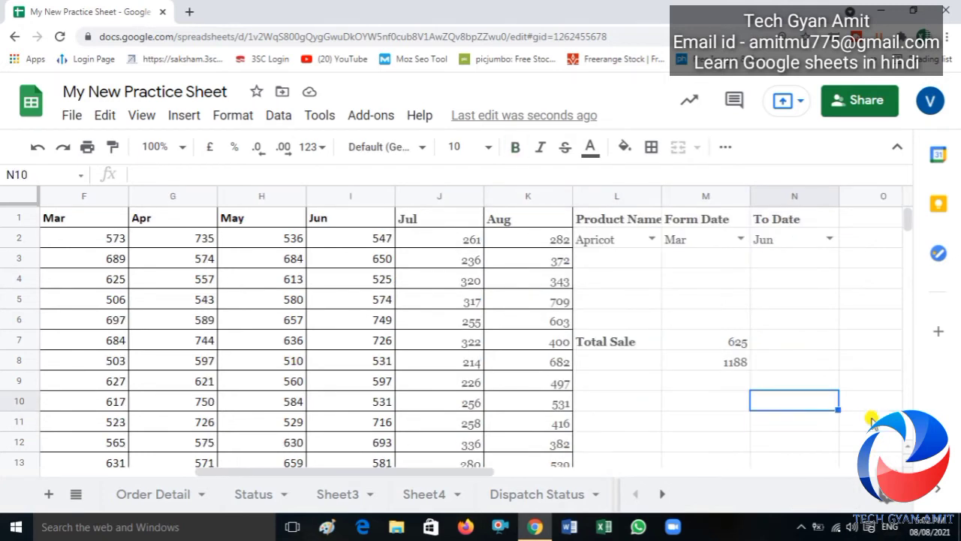
key("Left")
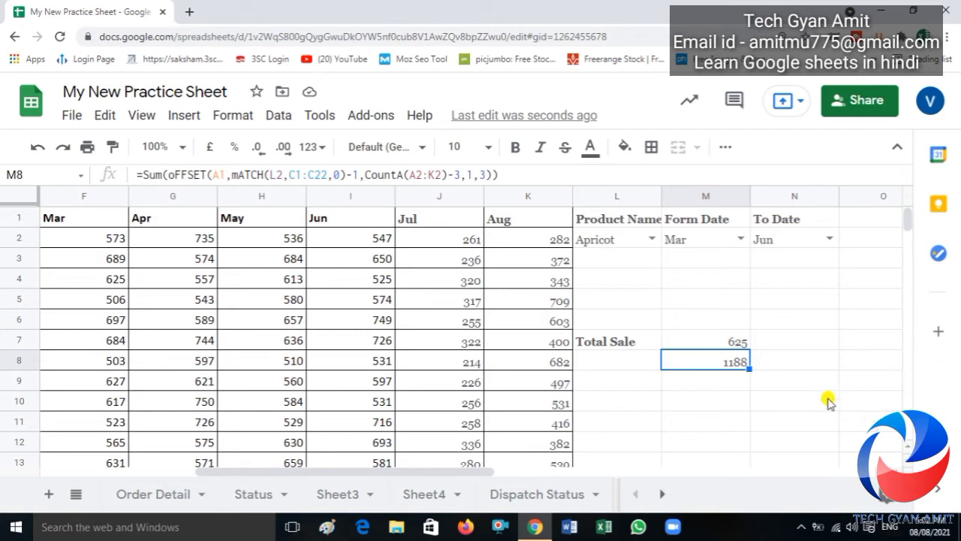
Change the product in L2 to Black Currant and select its three-month total in M8
left_click(653, 239)
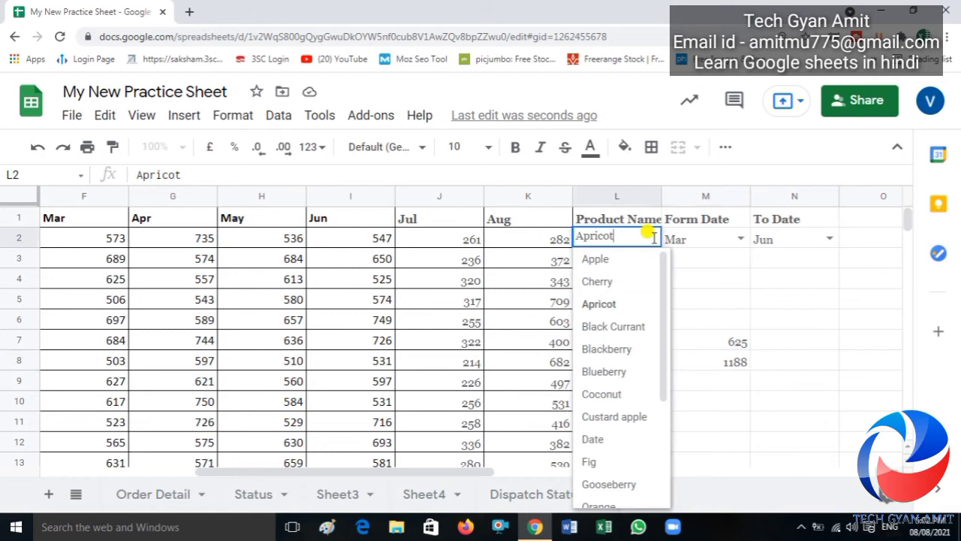
left_click(614, 328)
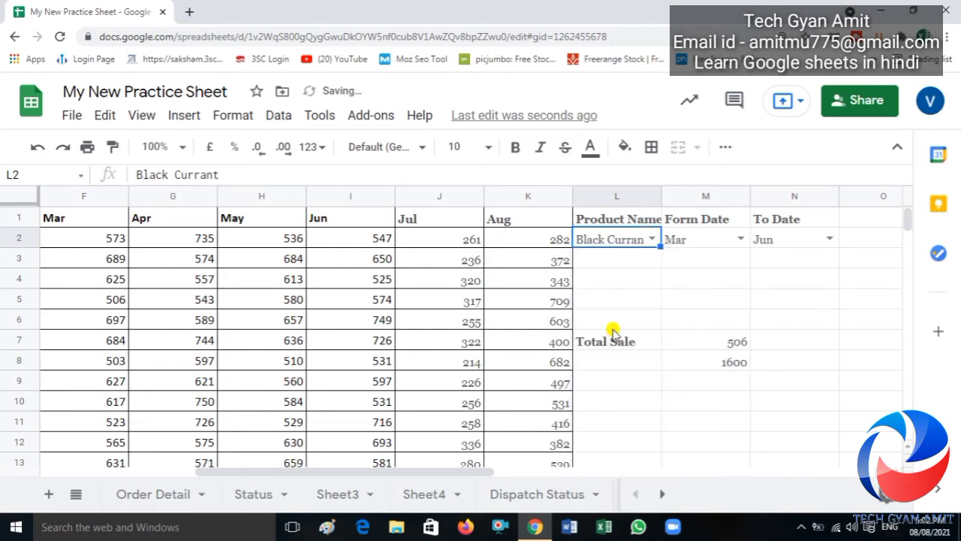
left_click(730, 365)
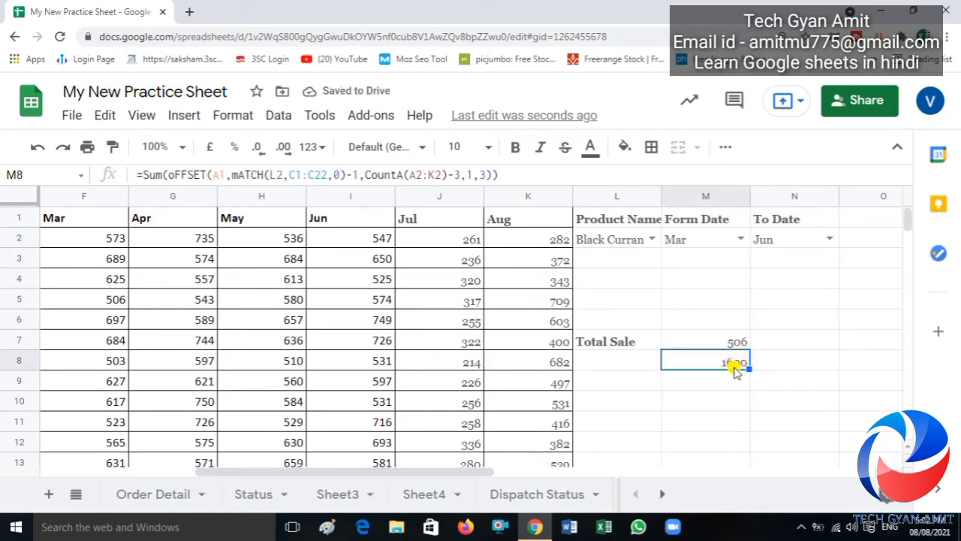
Locate Black Currant in the Product name column at C5
key("Left")
key("Left")
key("Left")
key("Left")
key("Left")
key("Left")
key("Left")
key("Left")
key("Left")
key("Left")
key("Left")
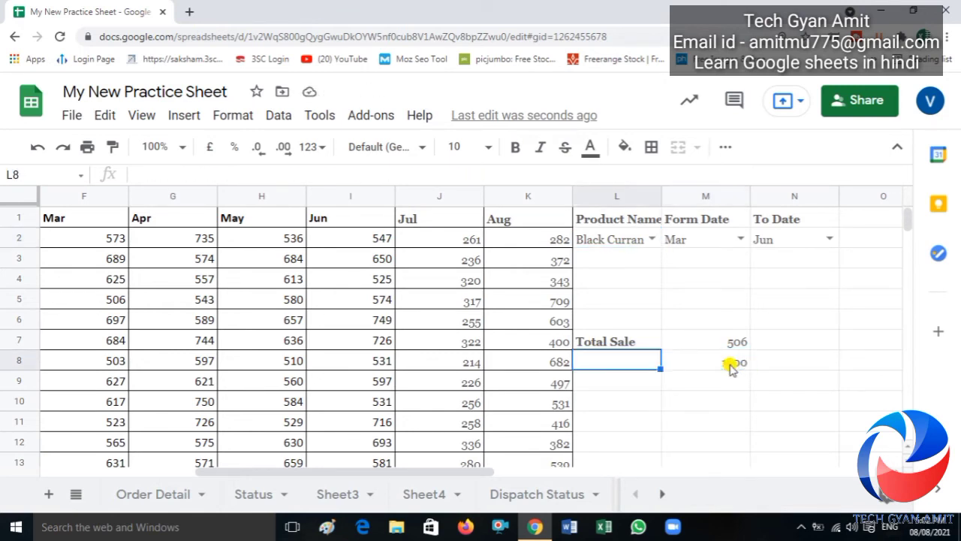
key("Right")
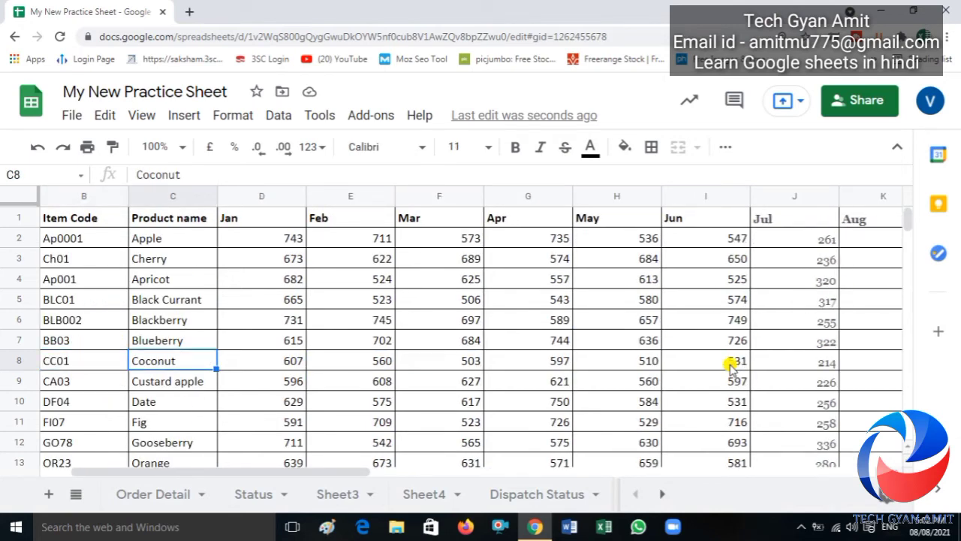
key("Up")
key("Up")
key("Up")
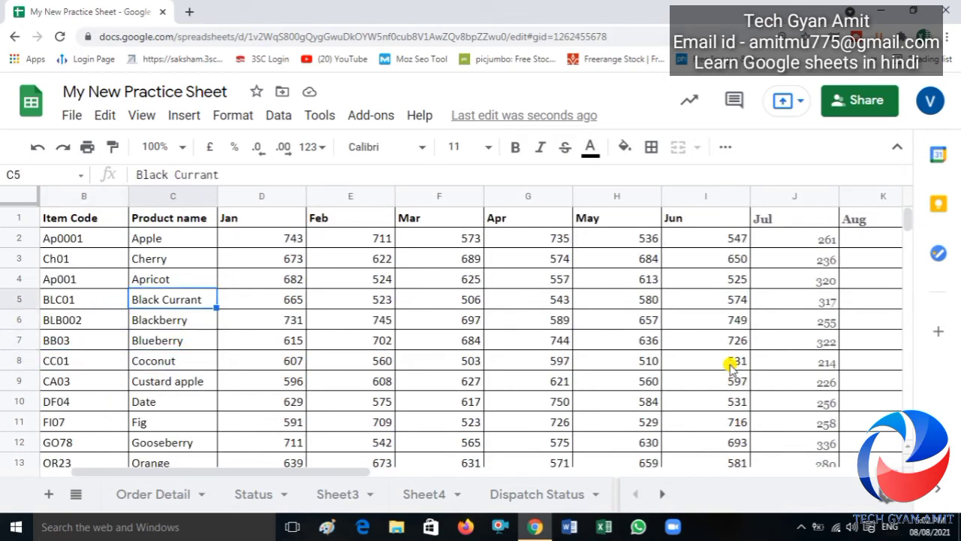
Check the sum of Black Currant's Jun to Aug sales in I5:K5
key("Right")
key("Right")
key("Right")
key("Right")
key("Right")
key("Right")
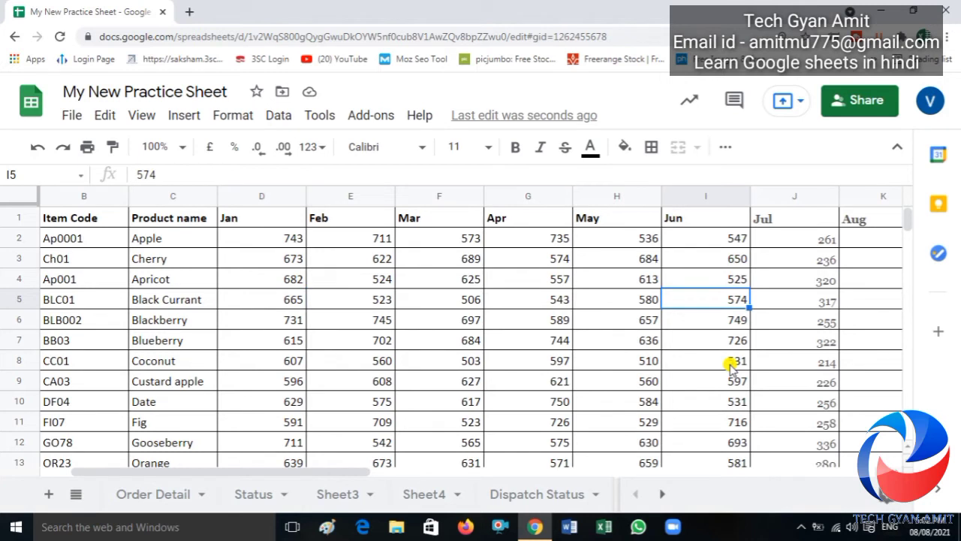
key("shift+Right")
key("shift+Right")
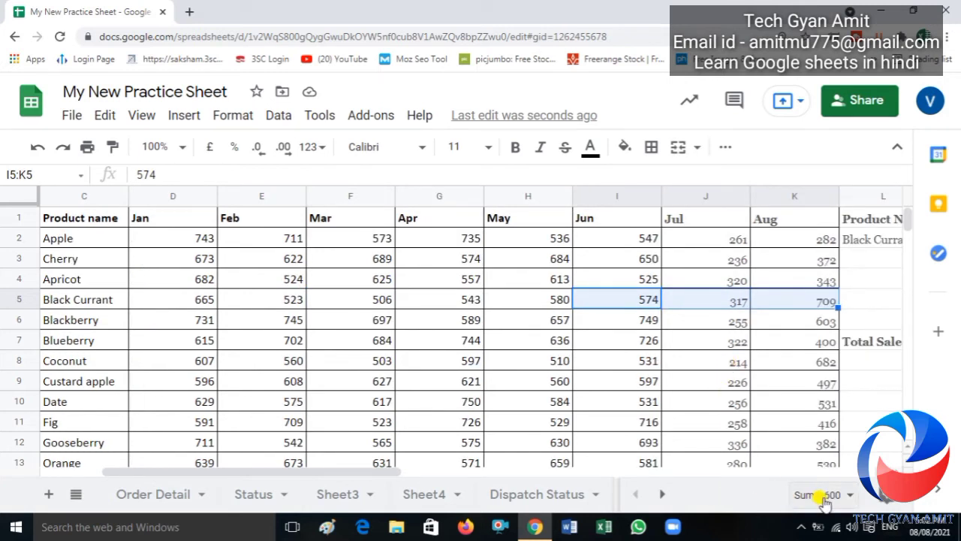
left_click(880, 404)
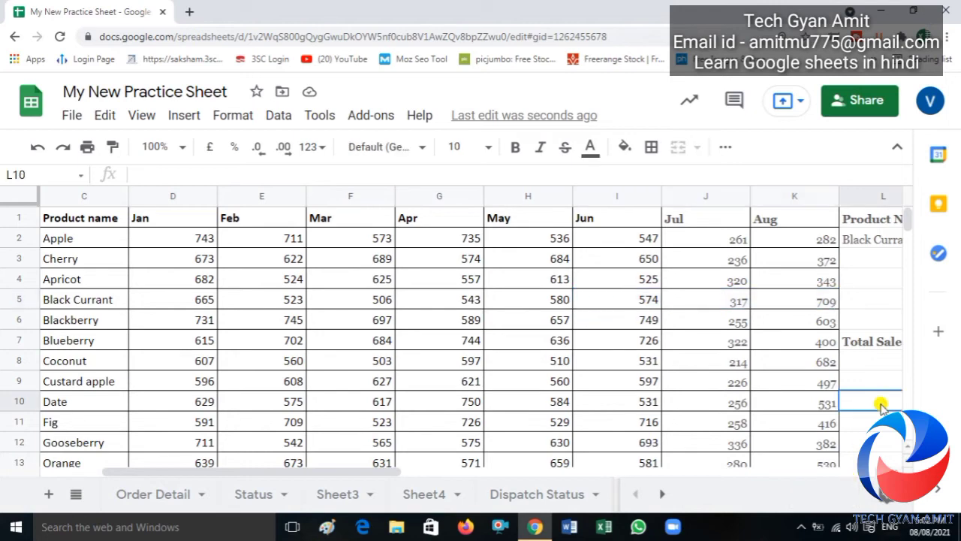
Review the Black Currant total and its formula in M8, and go to the empty cell M6
key("Right")
key("Right")
key("Up")
key("Up")
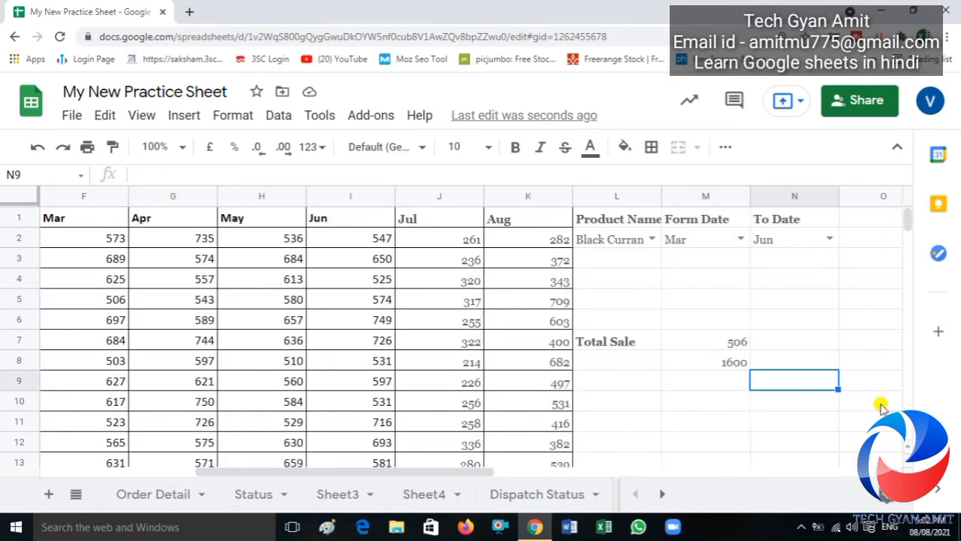
key("Left")
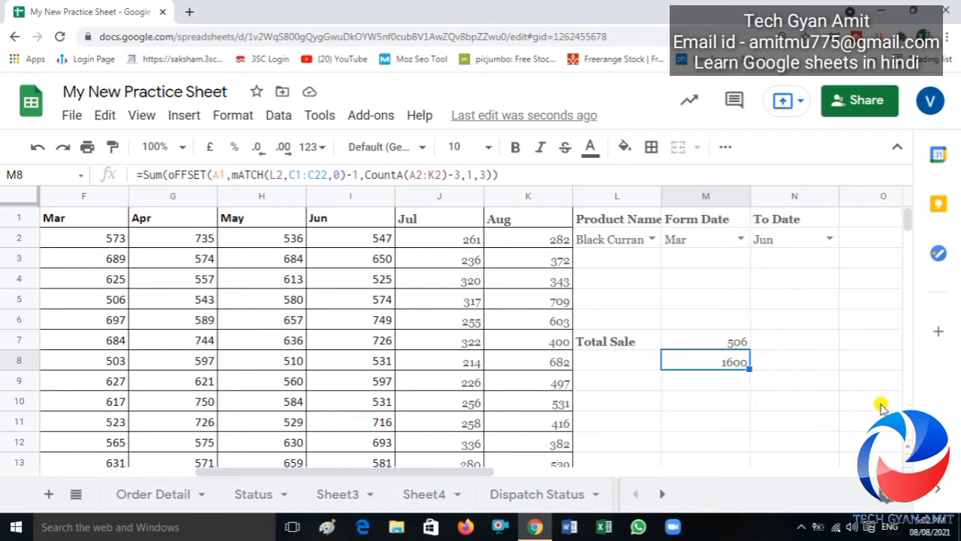
key("Up")
key("Up")
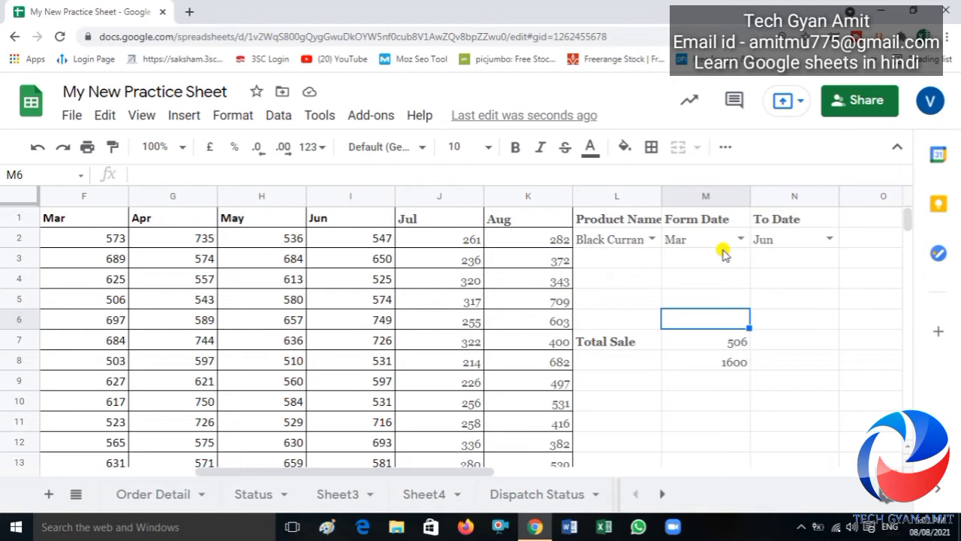
type("+offse")
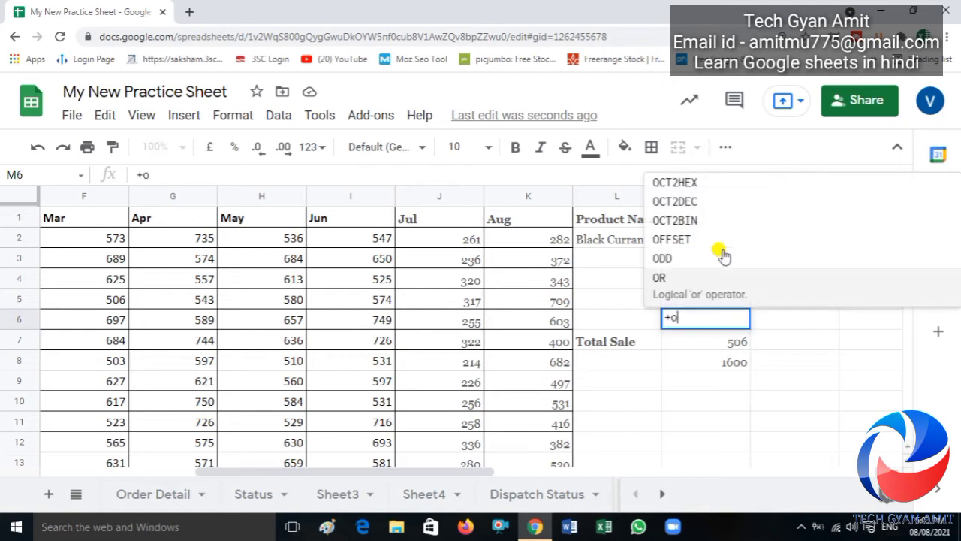
key("BackSpace")
key("BackSpace")
key("BackSpace")
key("BackSpace")
key("BackSpace")
key("BackSpace")
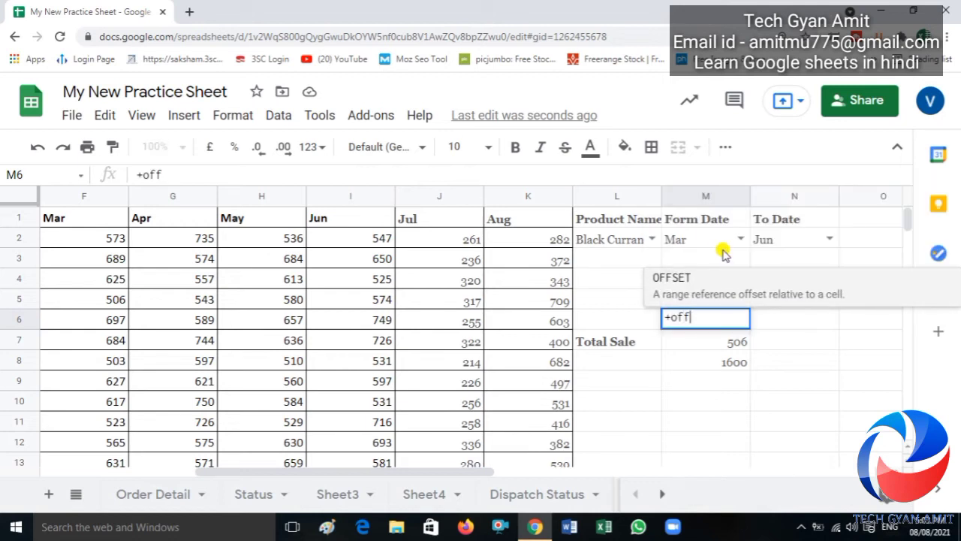
Begin a SUM formula in M6 with a nested OFFSET that uses A1 as its reference cell
type("=")
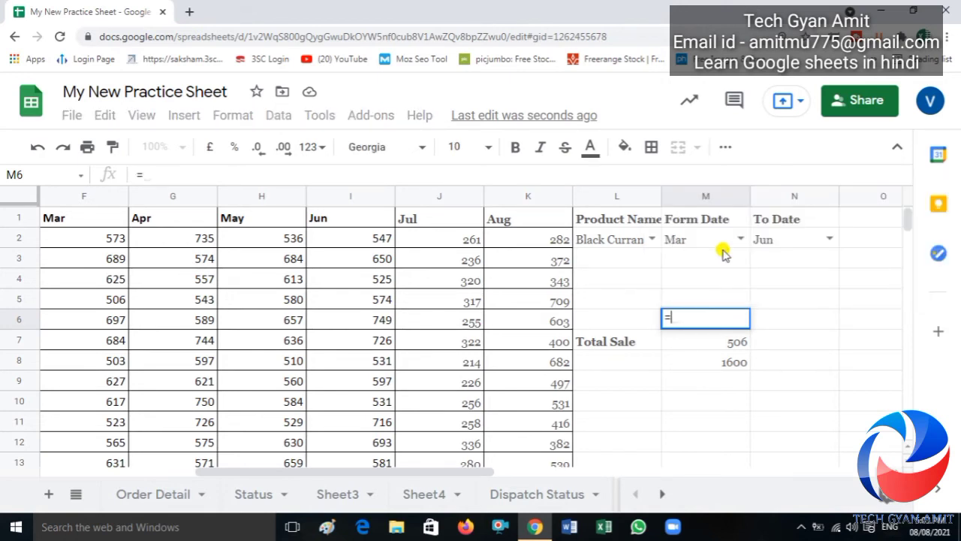
type("sum")
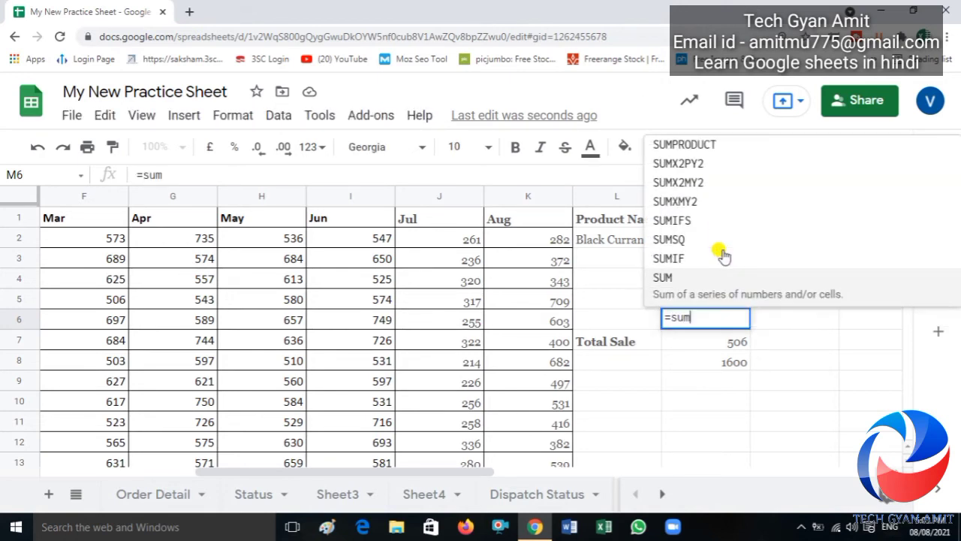
type("(")
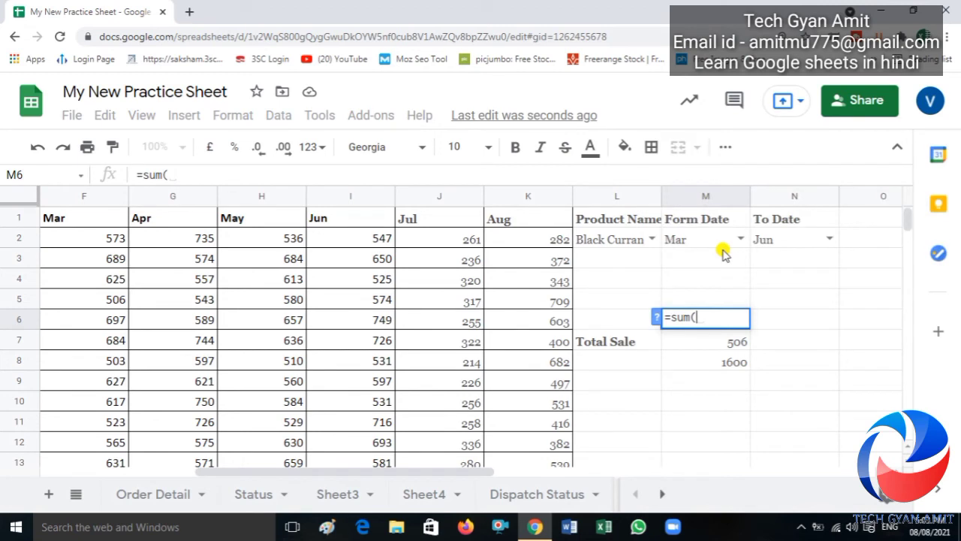
type("offset")
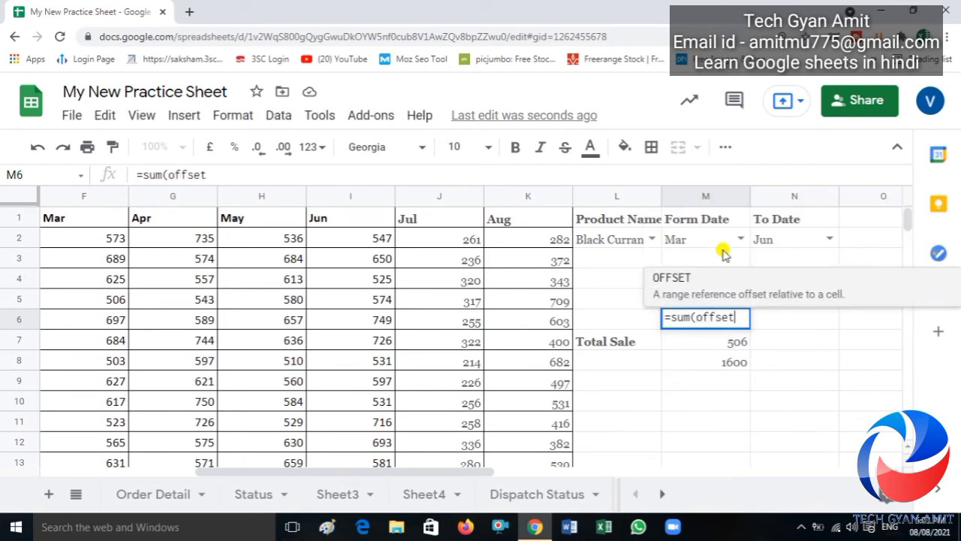
type("(")
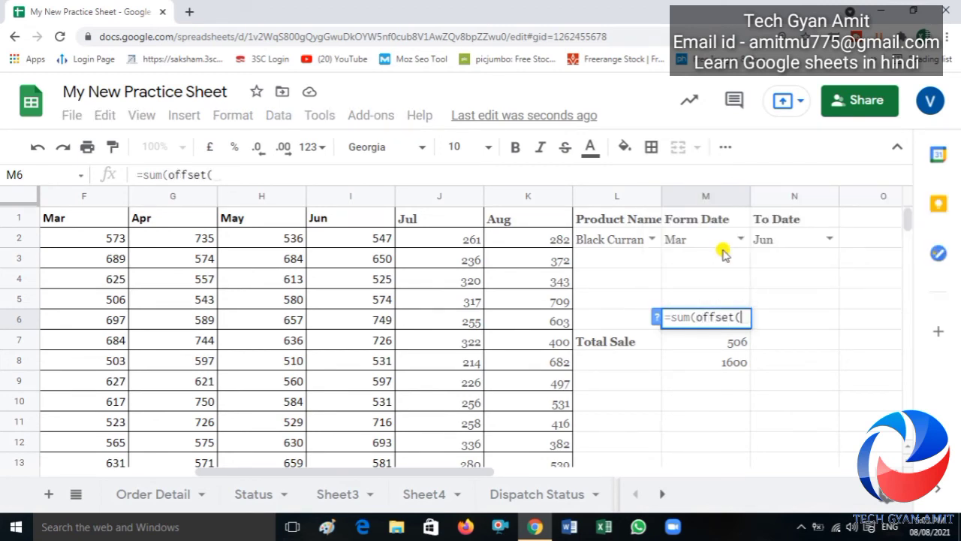
key("Up")
key("Left")
key("Left")
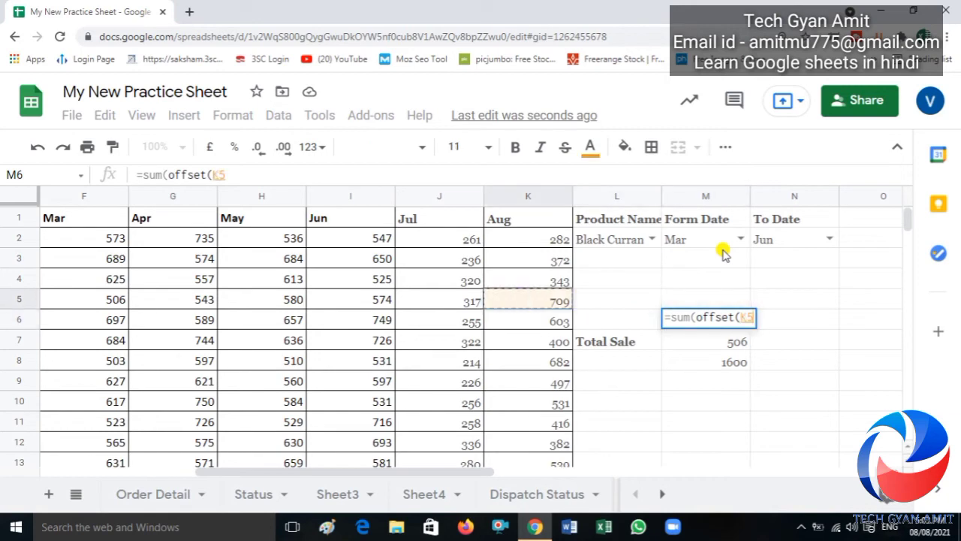
key("ctrl+Left")
key("ctrl+Up")
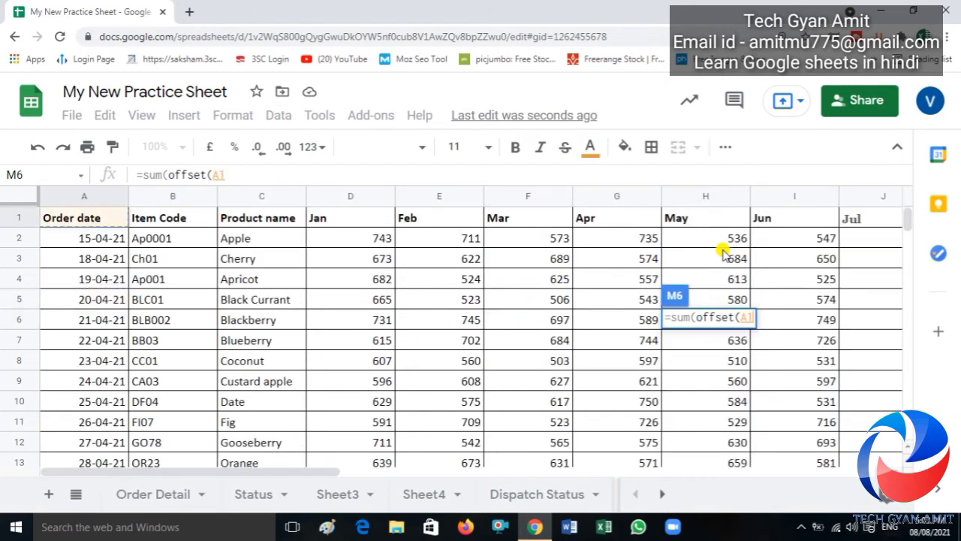
type(",")
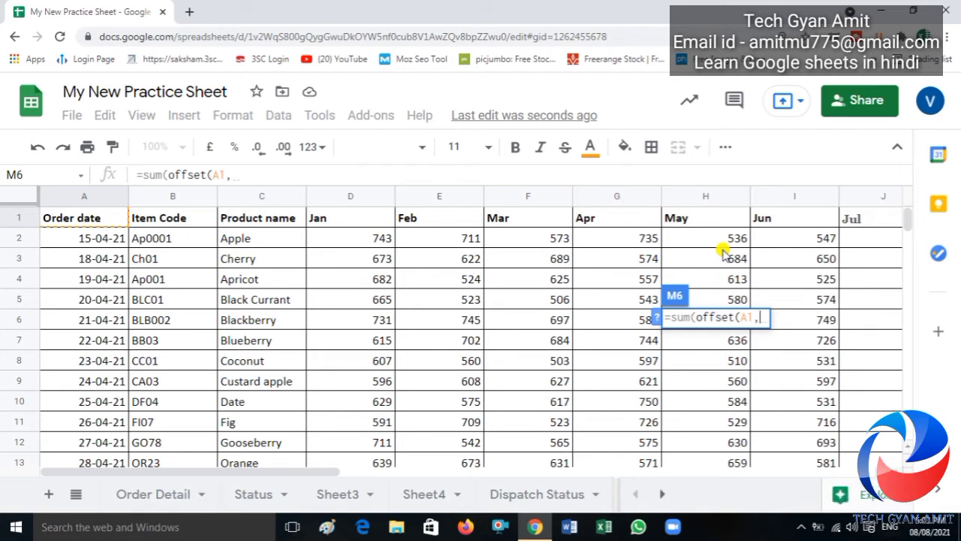
Add a MATCH function as OFFSET's rows argument, using the product name in L2 as its search key
type("MATCH")
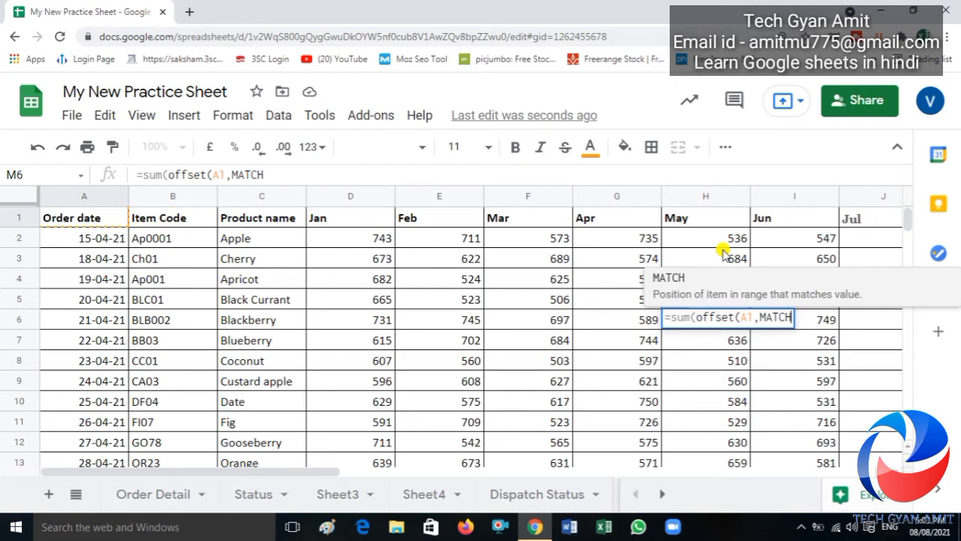
type("(")
key("Up")
key("Up")
key("Up")
key("Up")
key("Up")
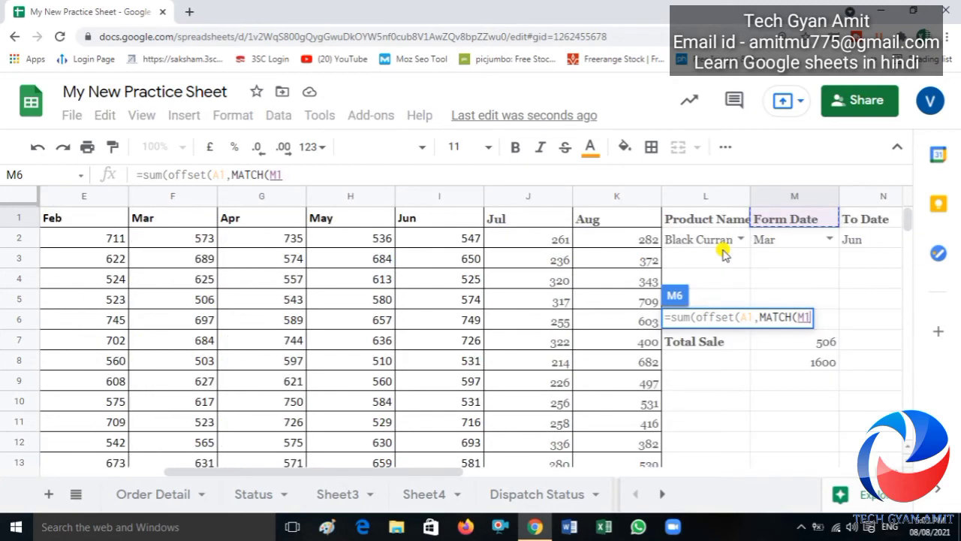
key("Down")
key("Left")
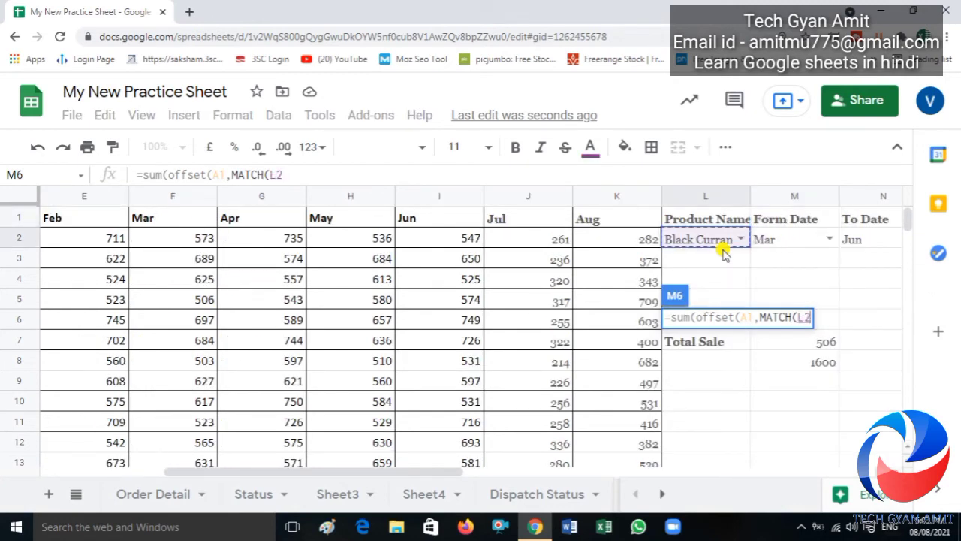
Set the first MATCH's lookup range to the Product name column as the absolute reference $C$1:$C$21
type(",")
key("Left")
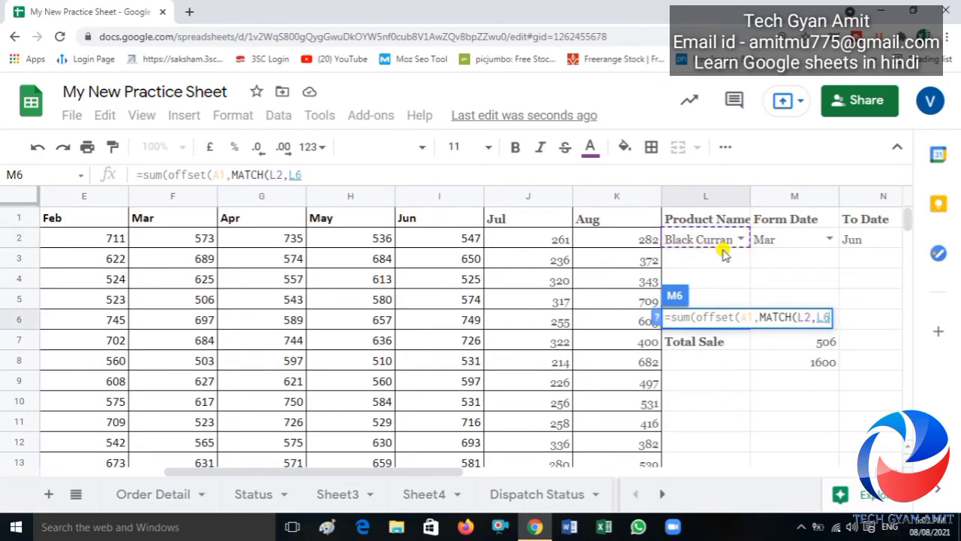
key("ctrl+Left")
key("Right")
key("Right")
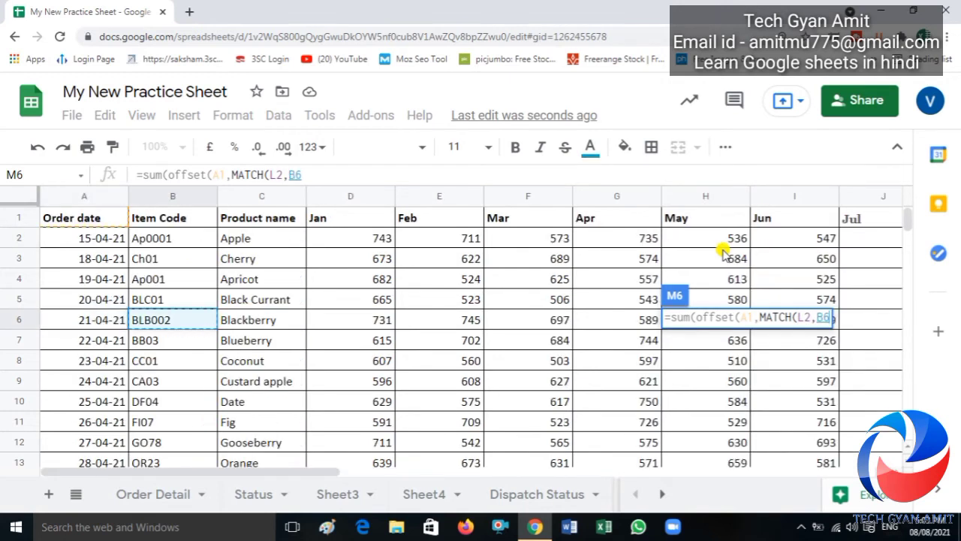
key("ctrl+Up")
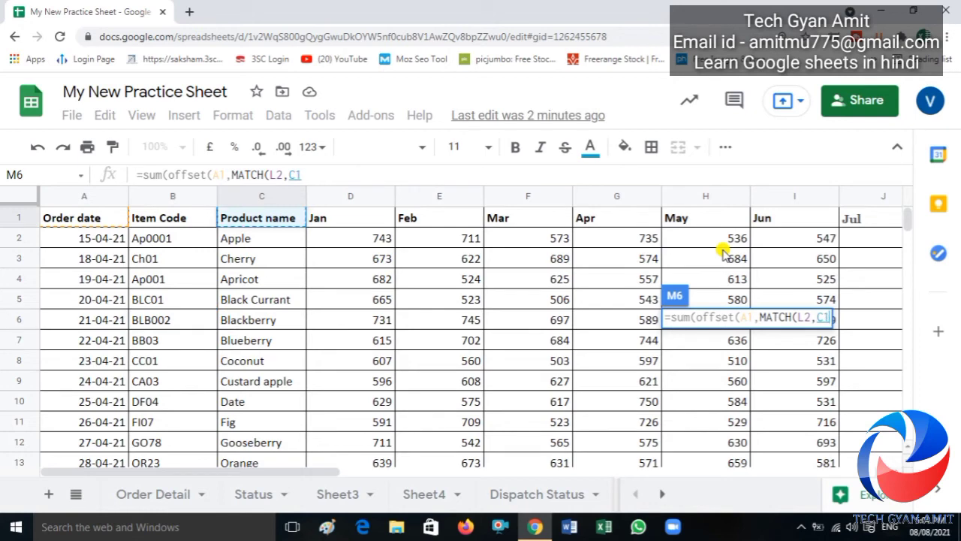
key("ctrl+shift+Down")
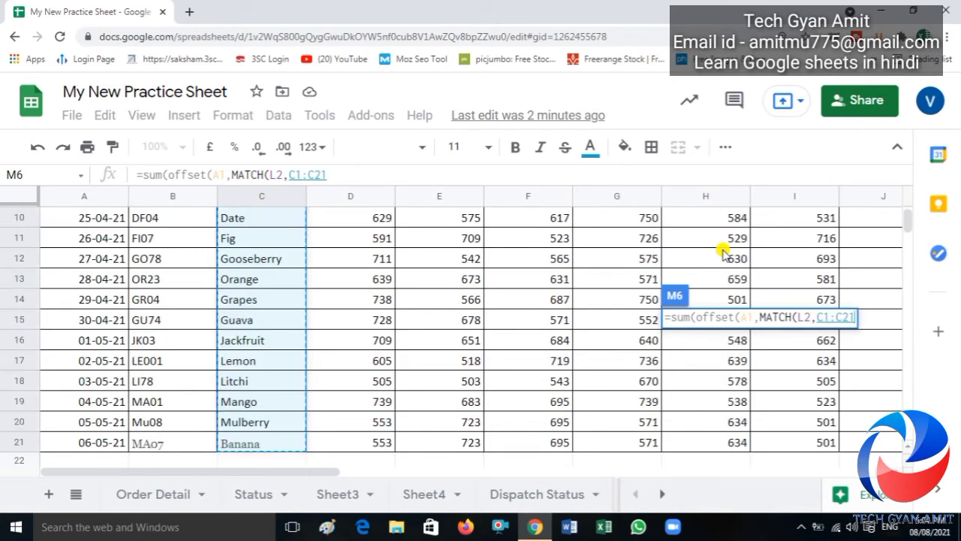
key("F4")
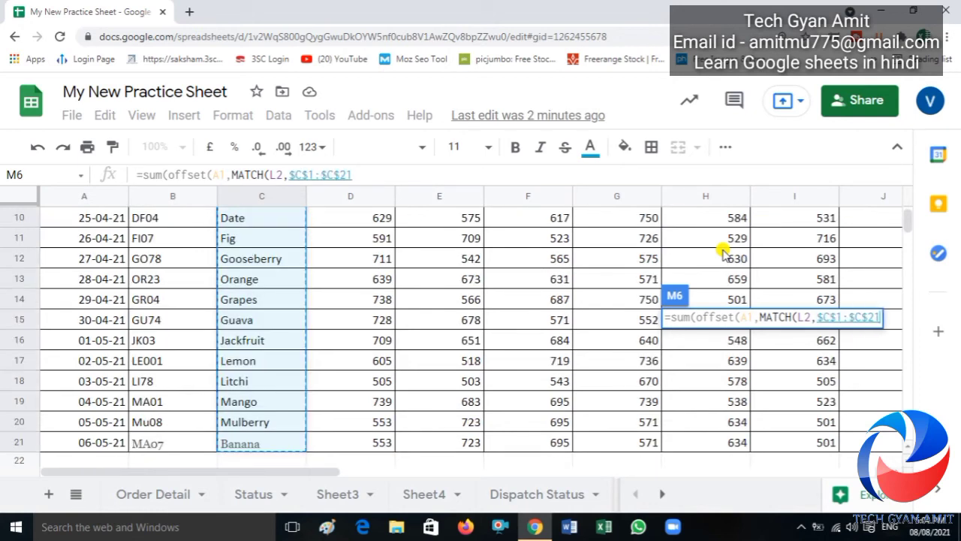
Complete the rows MATCH with match type 0 and subtract 1 from its result
type(",")
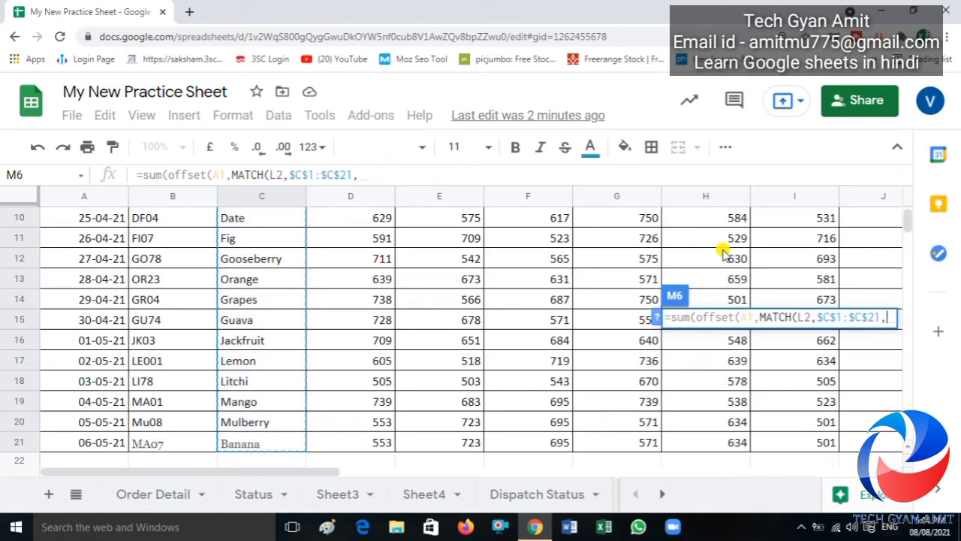
type("0")
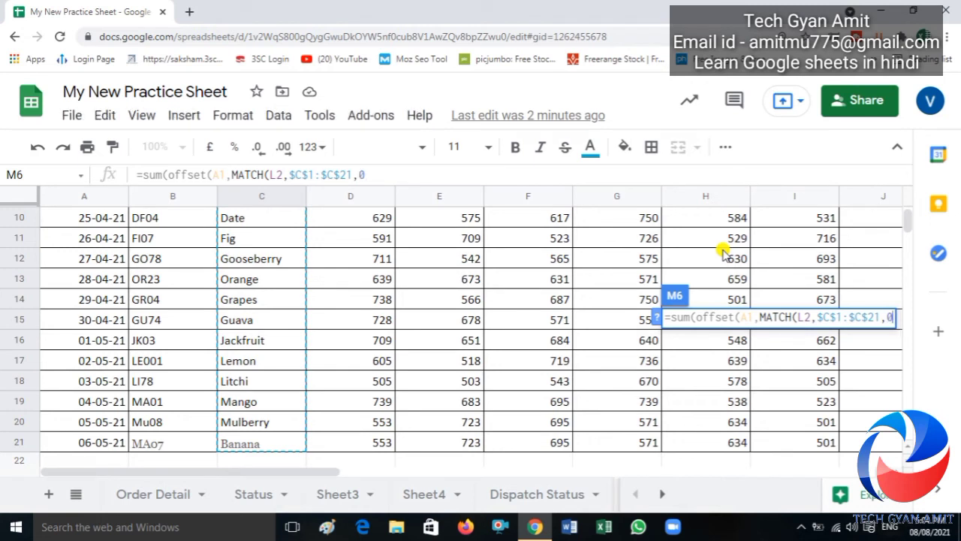
type(")")
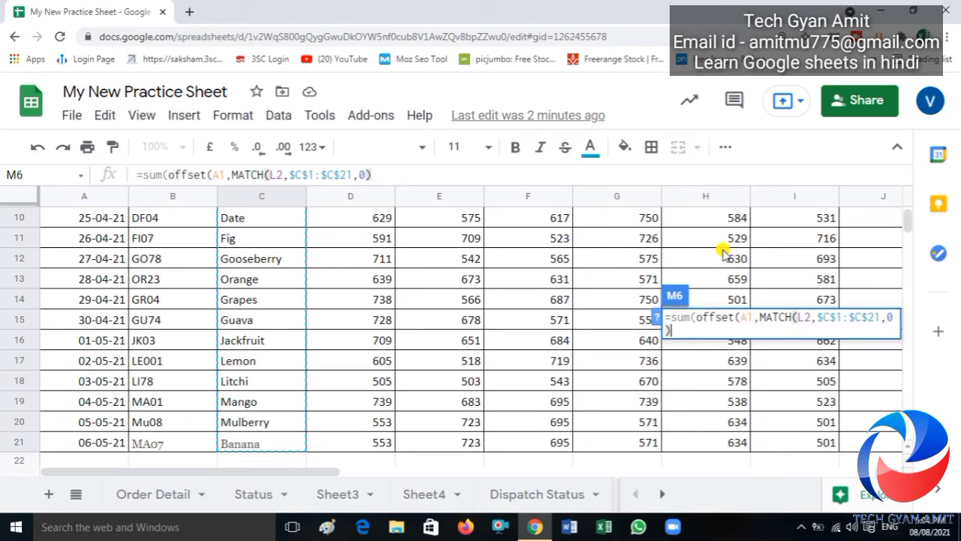
type("-1")
type(",")
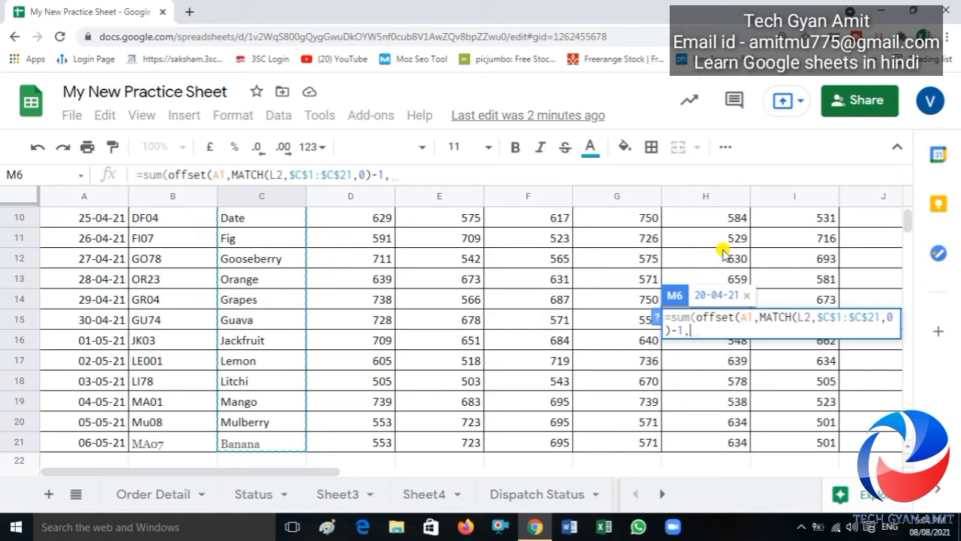
Add a second MATCH as OFFSET's columns argument, using the Form Date month in M2 as its search key
type("mATCH")
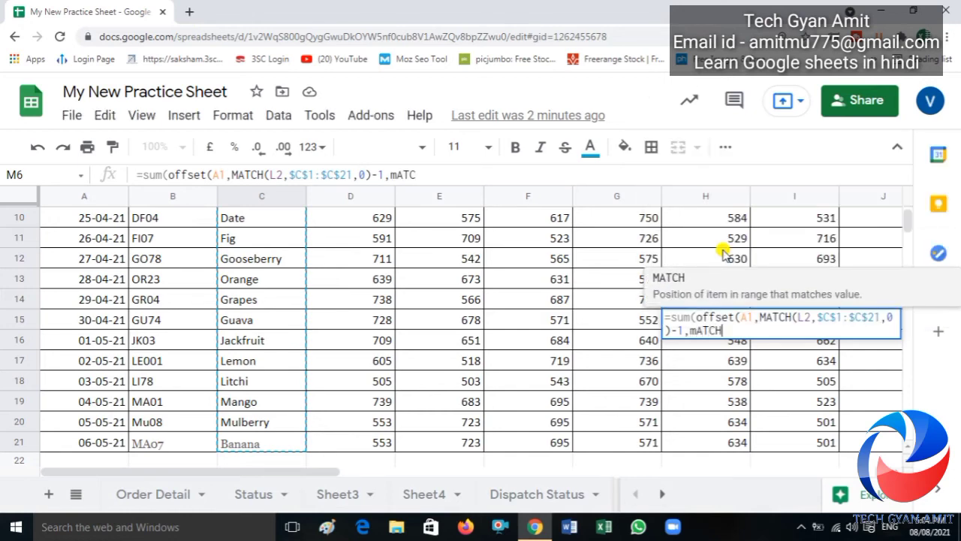
type("(")
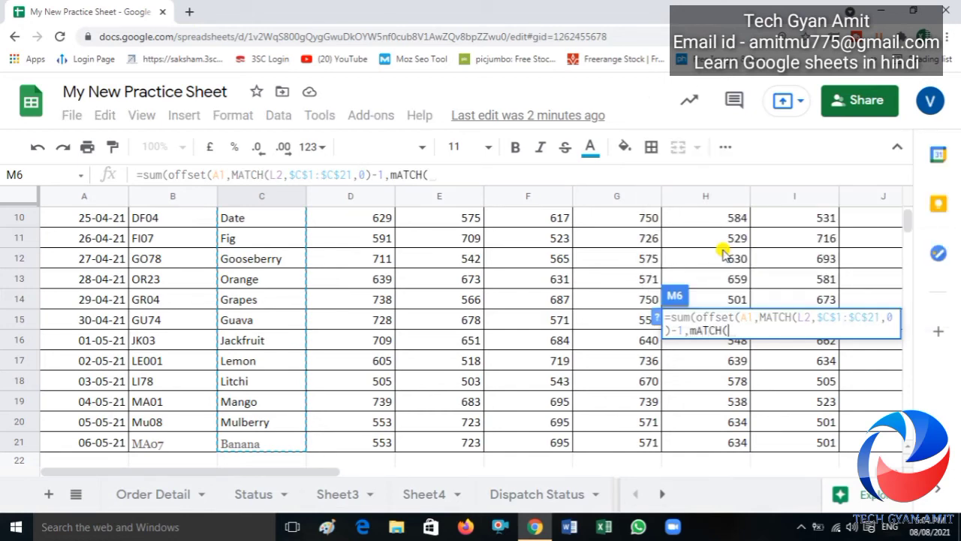
type("C1")
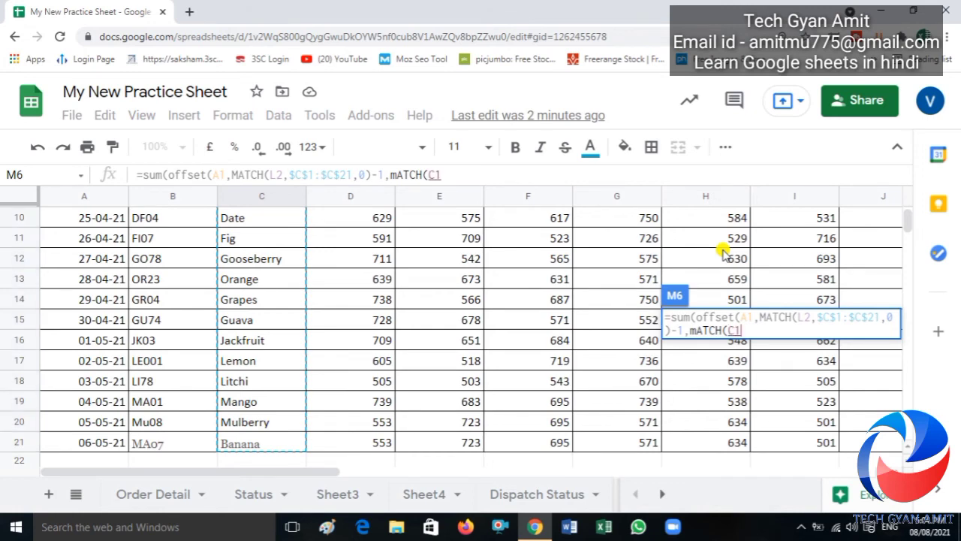
key("BackSpace")
key("BackSpace")
type("M2")
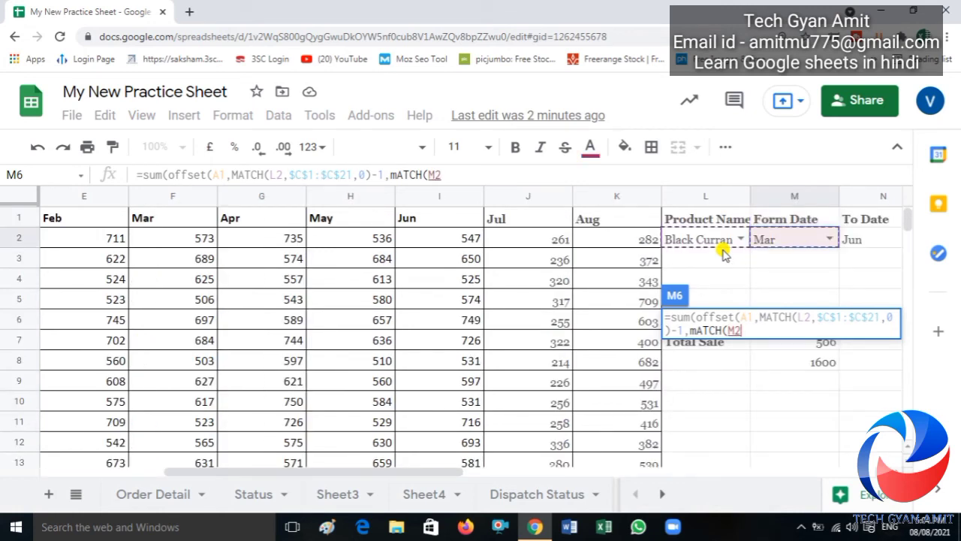
type(",")
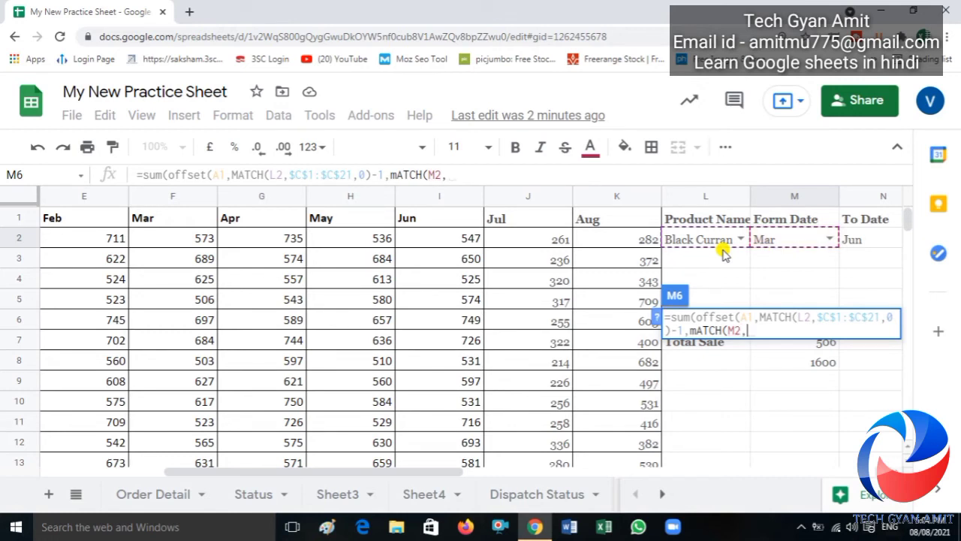
Set the second MATCH's lookup range to the header row cells A1:K1
key("Up")
key("Up")
key("Up")
key("Up")
key("Up")
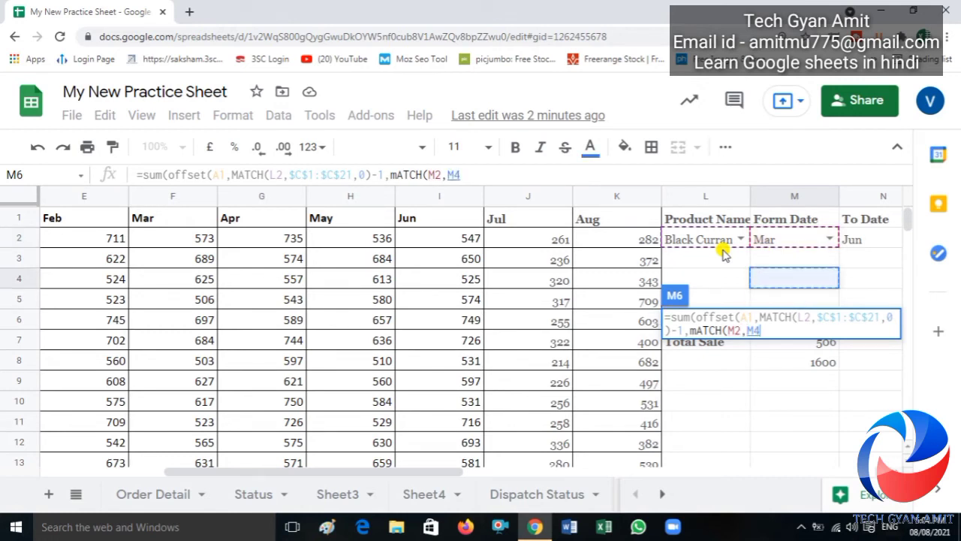
key("Left")
key("Left")
key("Left")
key("Left")
key("Left")
key("Left")
key("Left")
key("Left")
key("Left")
key("Left")
key("Left")
key("Left")
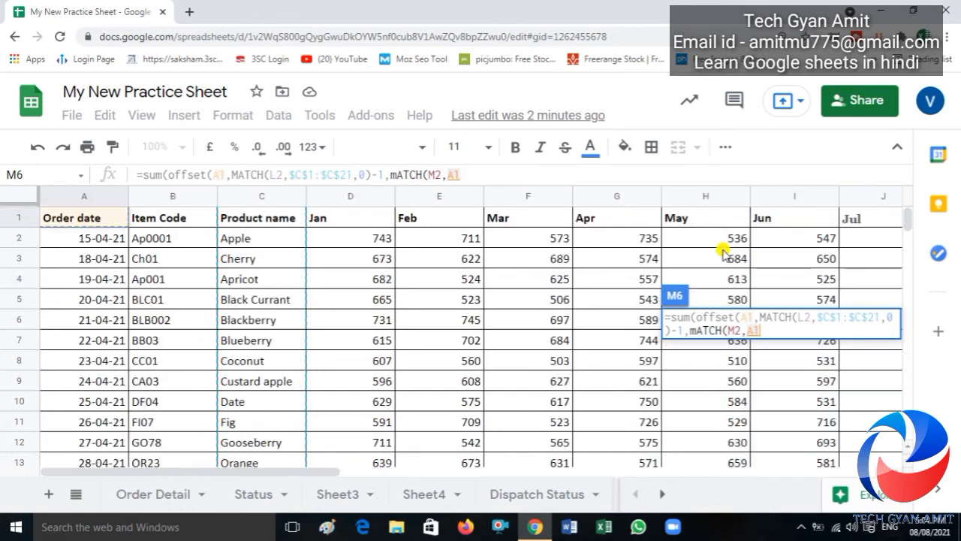
key("shift+Right")
key("shift+Right")
key("shift+Right")
key("shift+Right")
key("shift+Right")
key("shift+Right")
key("shift+Right")
key("shift+Right")
key("shift+Right")
key("shift+Right")
key("shift+Right")
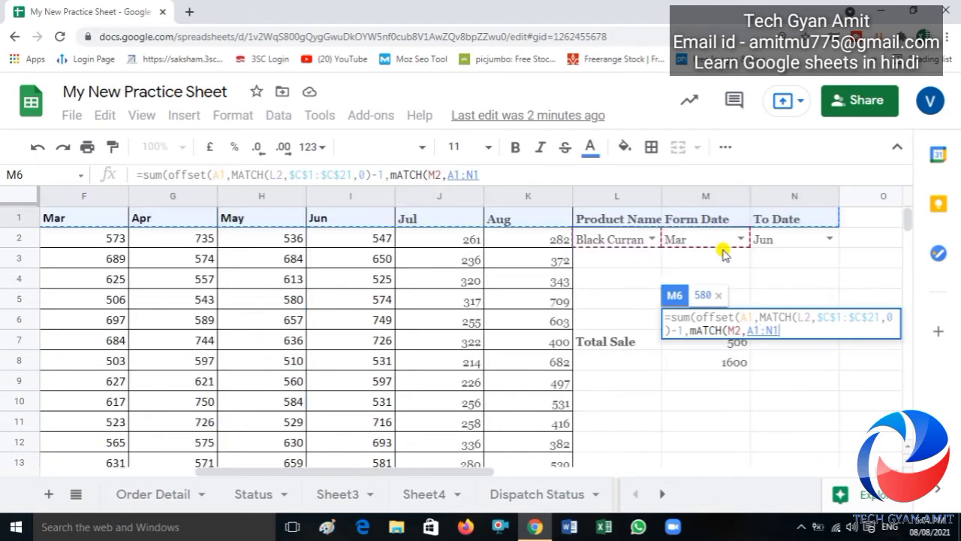
key("shift+Left")
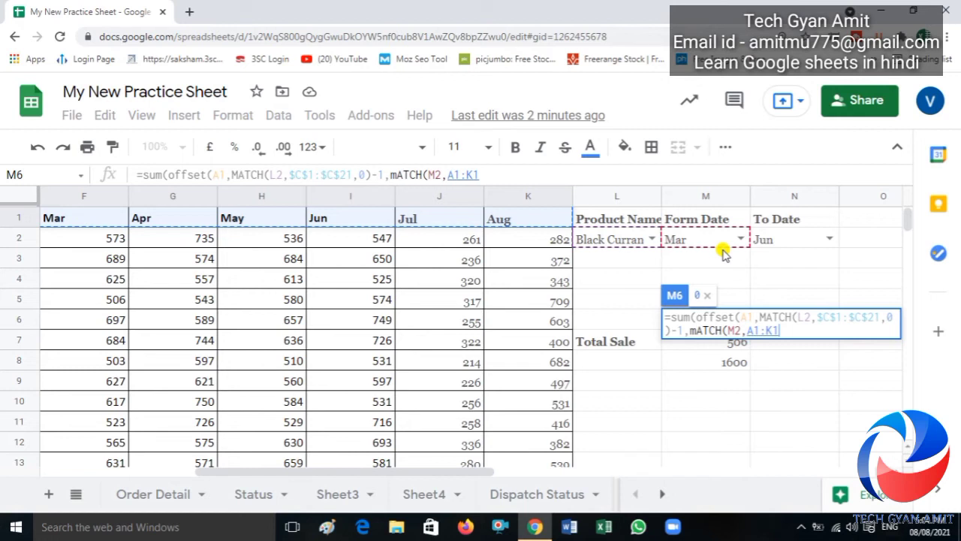
Complete the columns MATCH with match type 0 and subtract 1 from its result
type(",0")
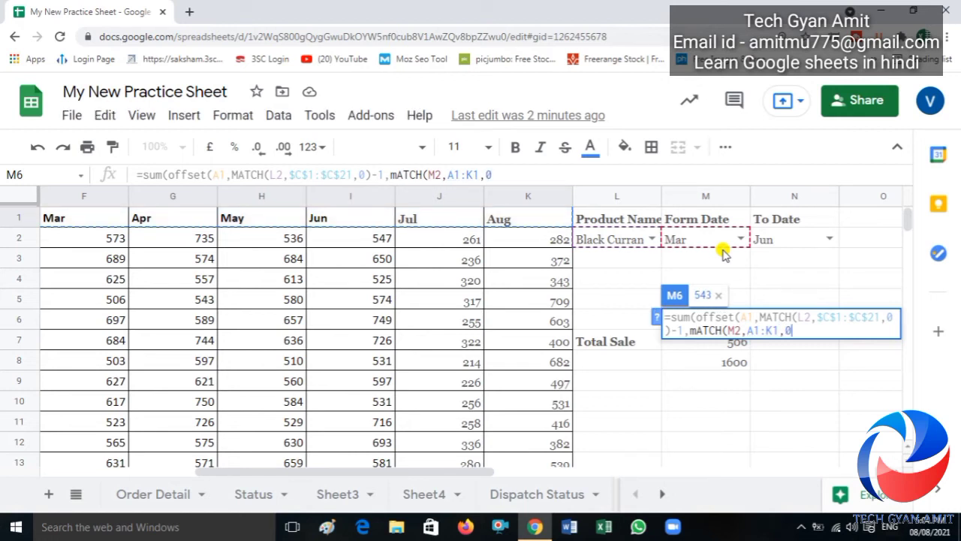
type(")")
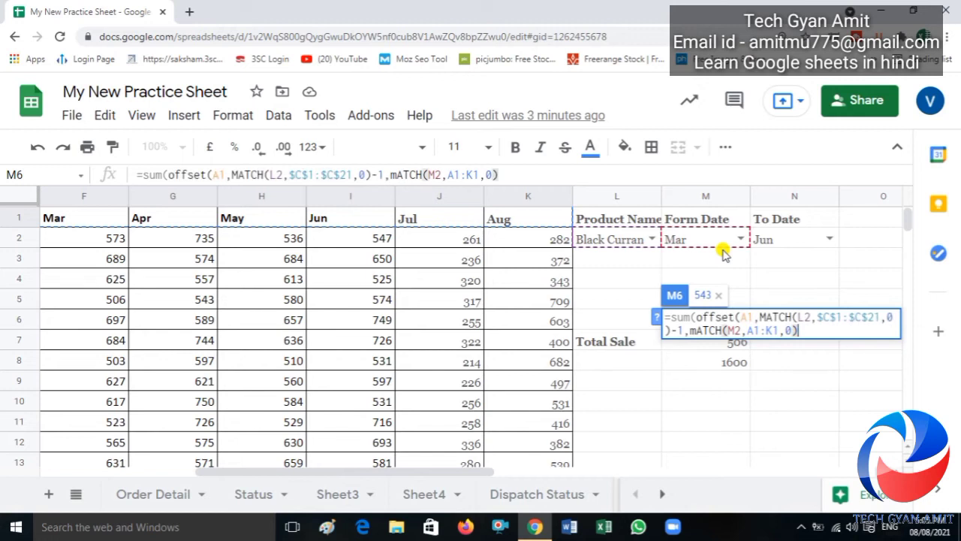
type("-1")
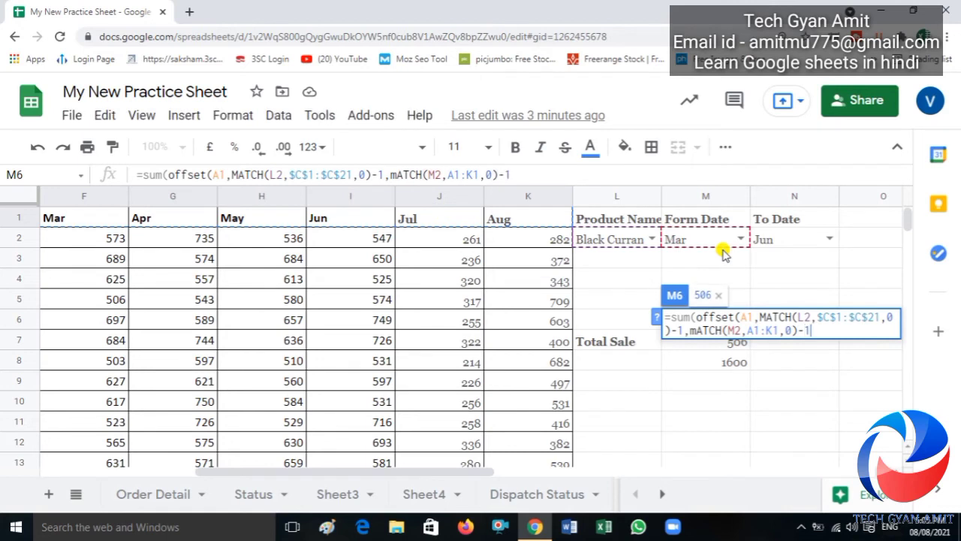
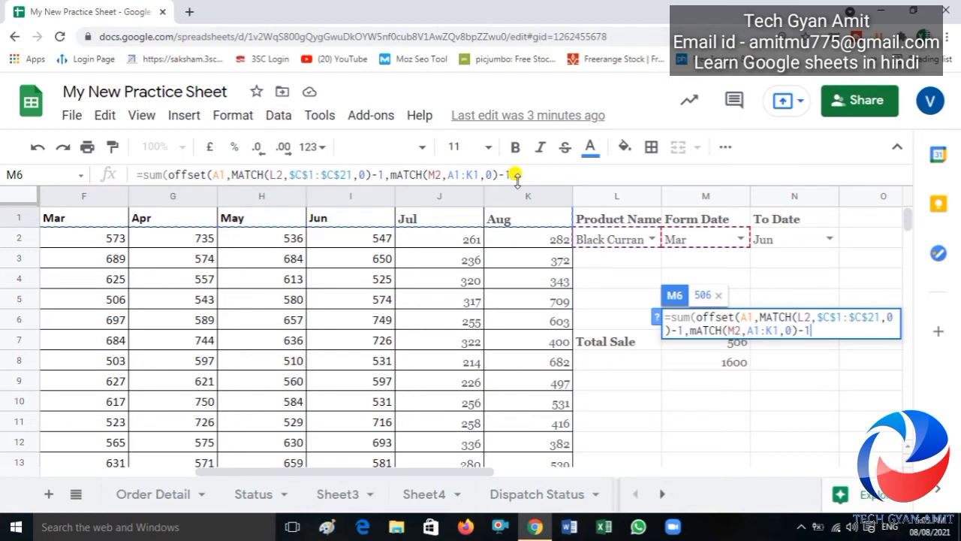
Set OFFSET's height argument to 1 in the M6 formula
left_click(517, 175)
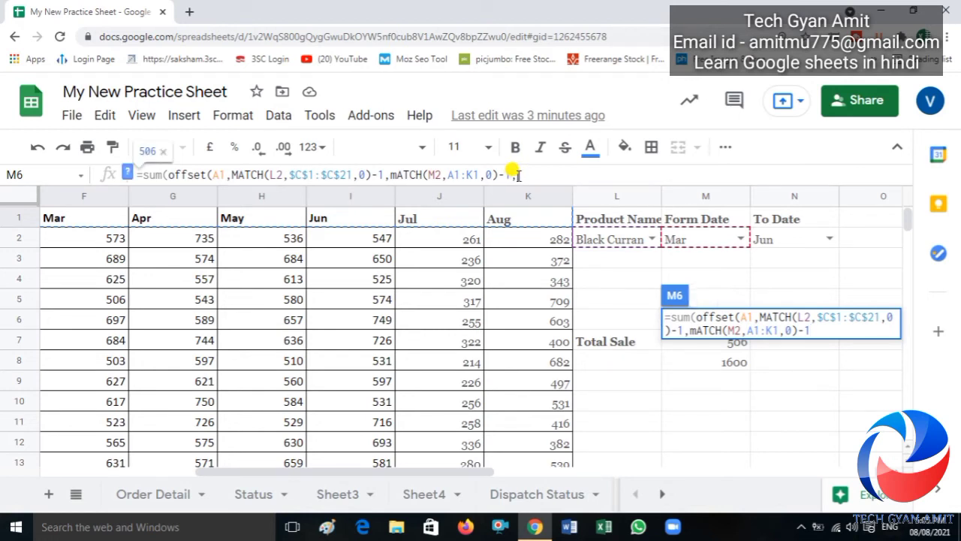
type(",1")
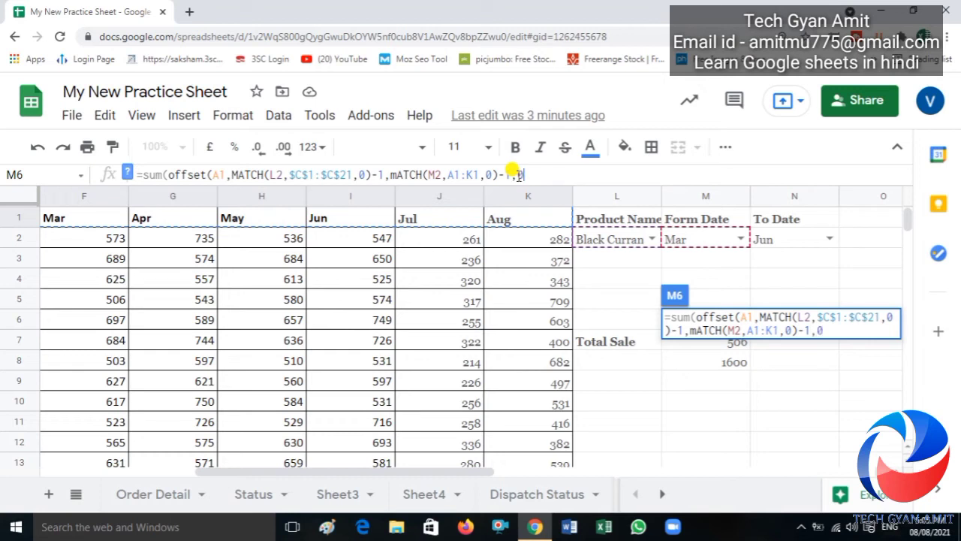
key("BackSpace")
type("1,")
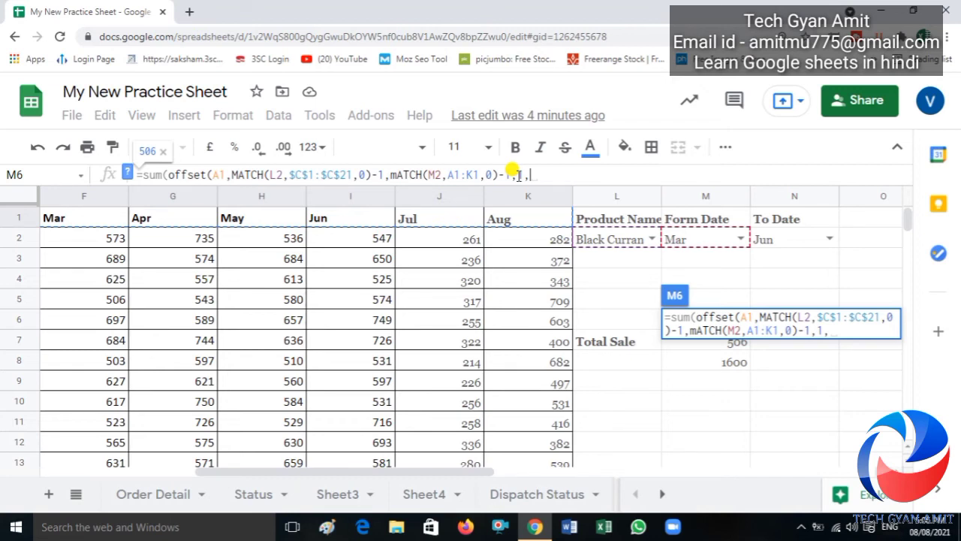
Begin a third MATCH as OFFSET's width argument, using the To Date month in N2 as its search key
type("Match")
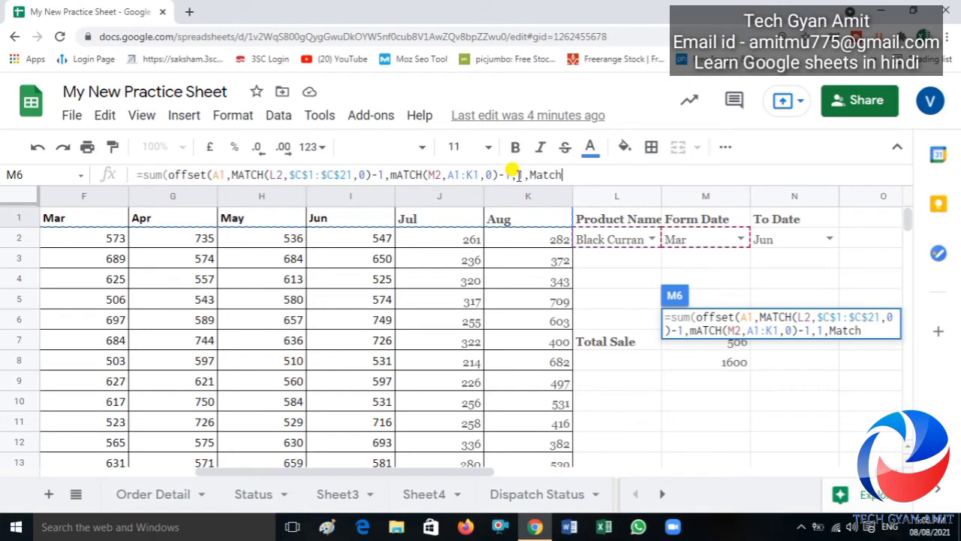
type("(")
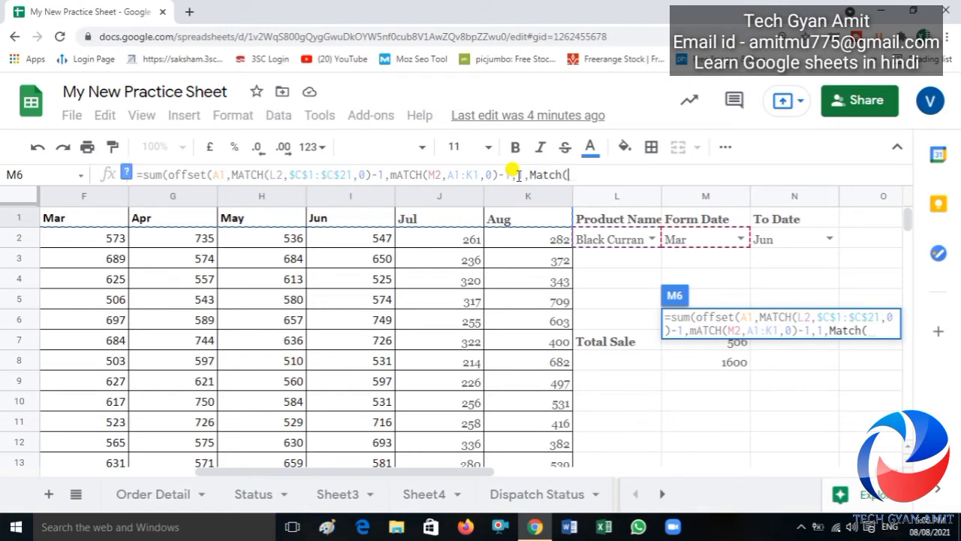
left_click(784, 240)
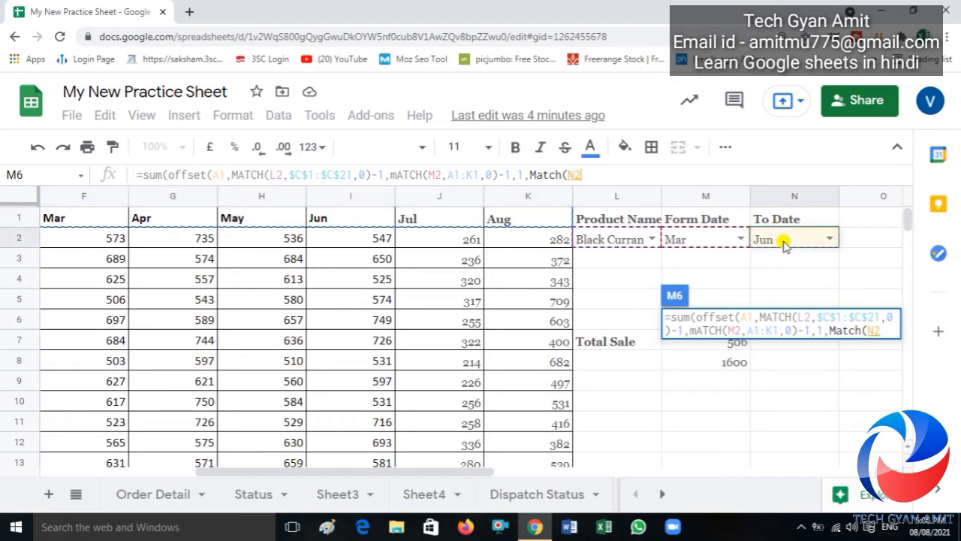
type(",")
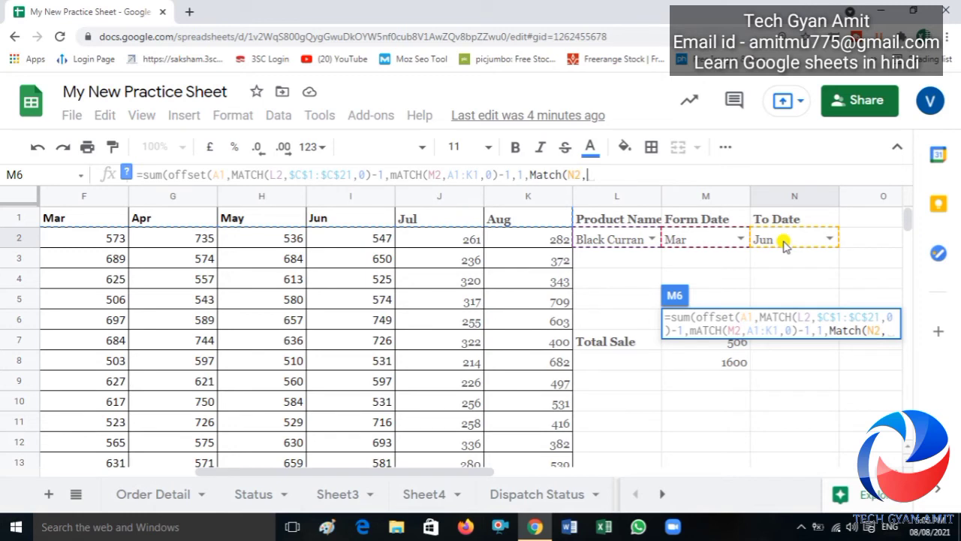
key("Left")
key("Left")
key("Left")
key("Left")
key("Left")
key("Left")
key("Left")
key("Left")
key("Left")
key("Left")
key("Left")
key("Left")
key("Left")
key("Left")
key("Left")
key("Left")
key("Left")
key("Left")
key("Left")
key("Left")
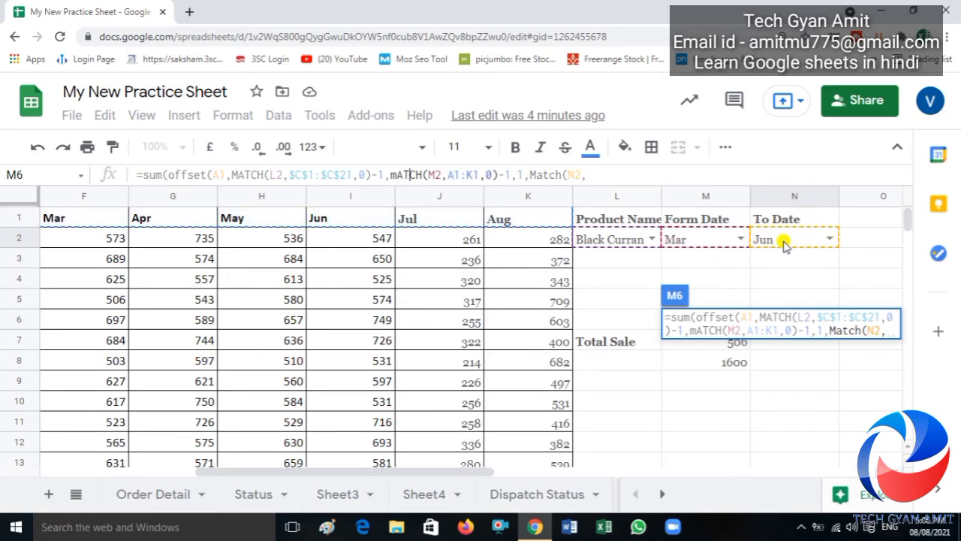
key("Left")
key("Home")
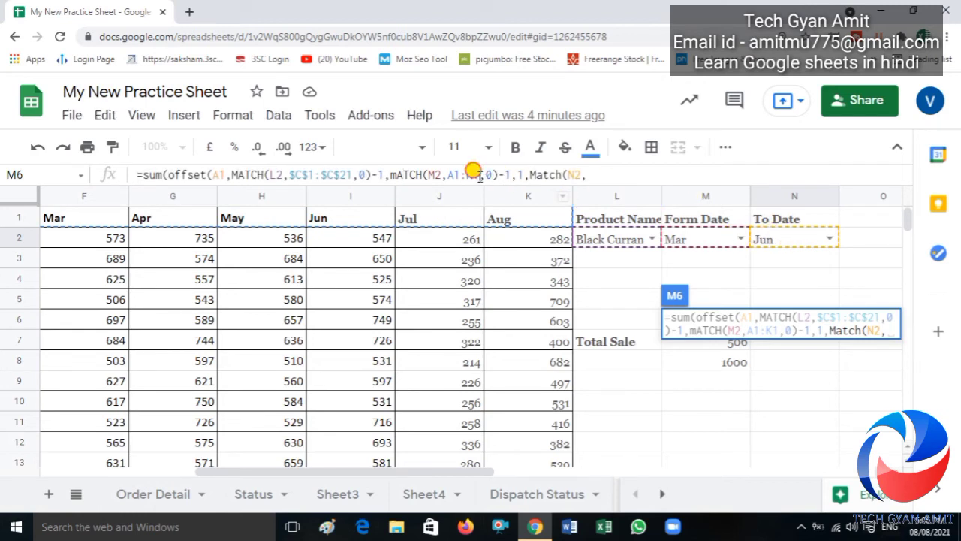
Give the third MATCH the lookup range A1:K1, copied from the second MATCH in the M6 formula
left_click_drag(479, 174, 447, 173)
key("ctrl+c")
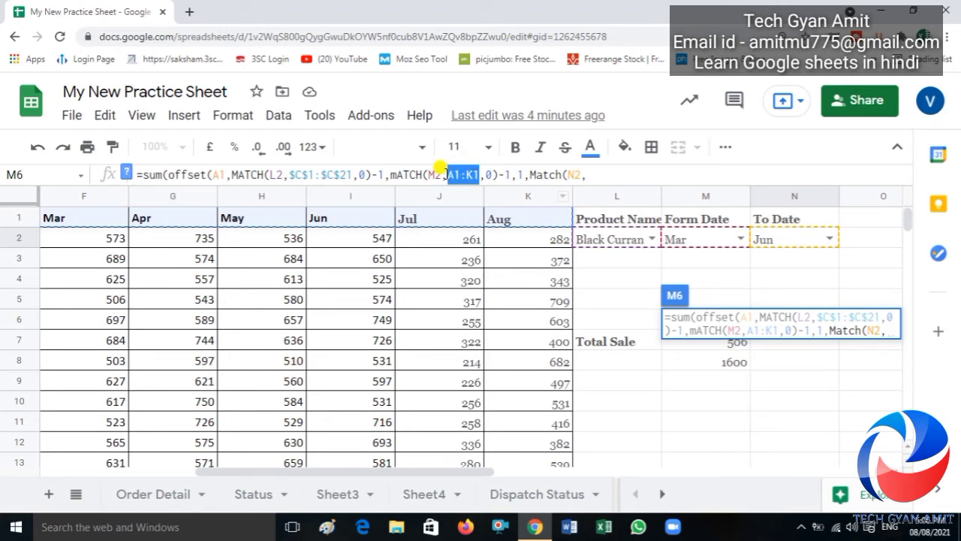
left_click(584, 174)
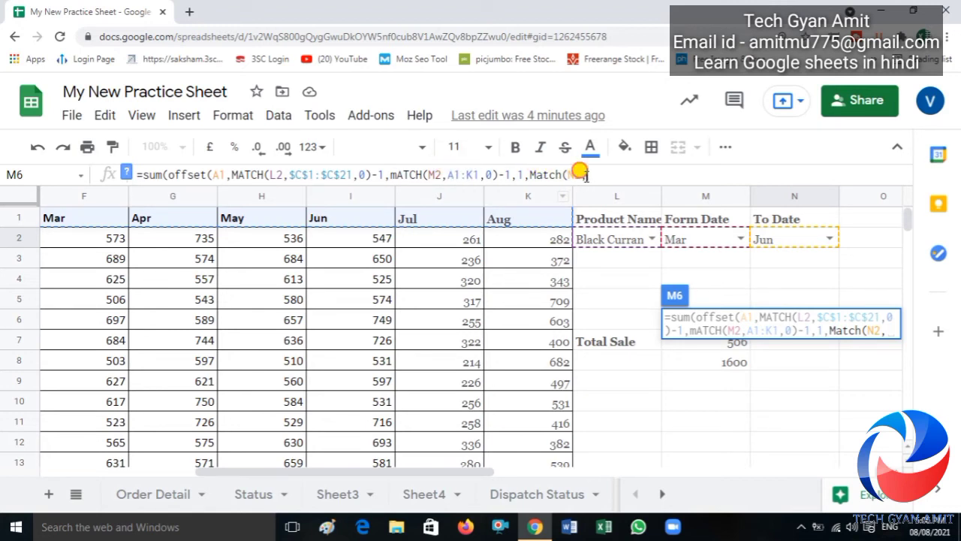
key("ctrl+v")
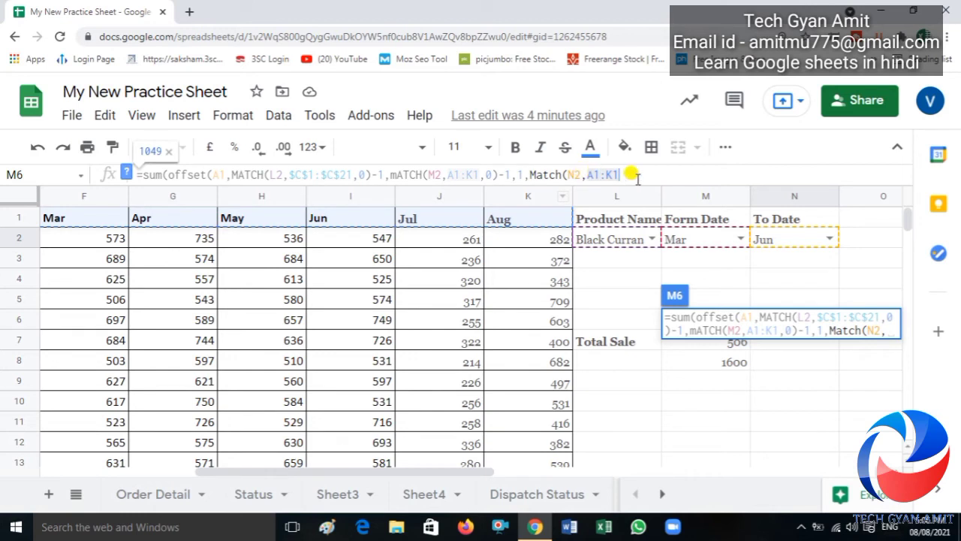
type(",")
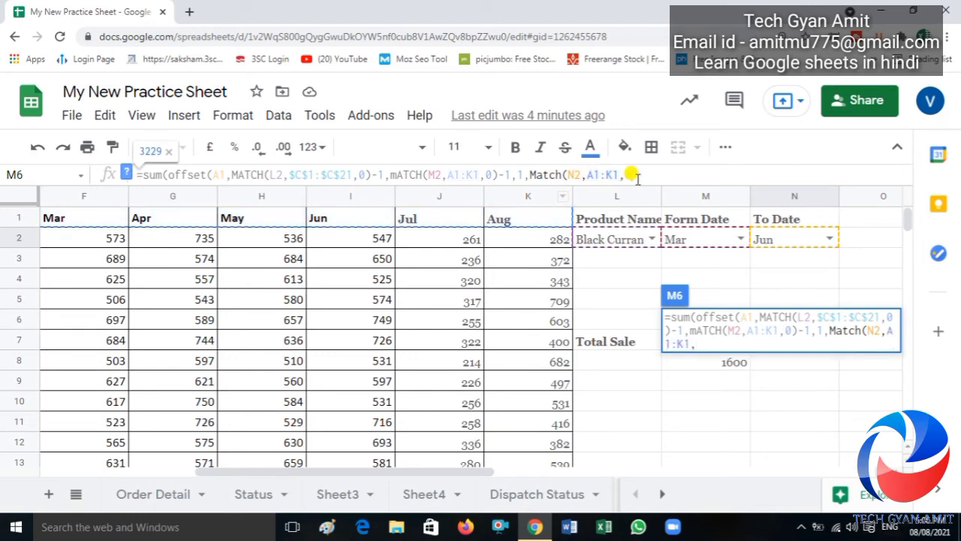
Complete the width MATCH with match type 0, subtract 1 from it, and enter the finished SUM(OFFSET) formula in M6
type("0)")
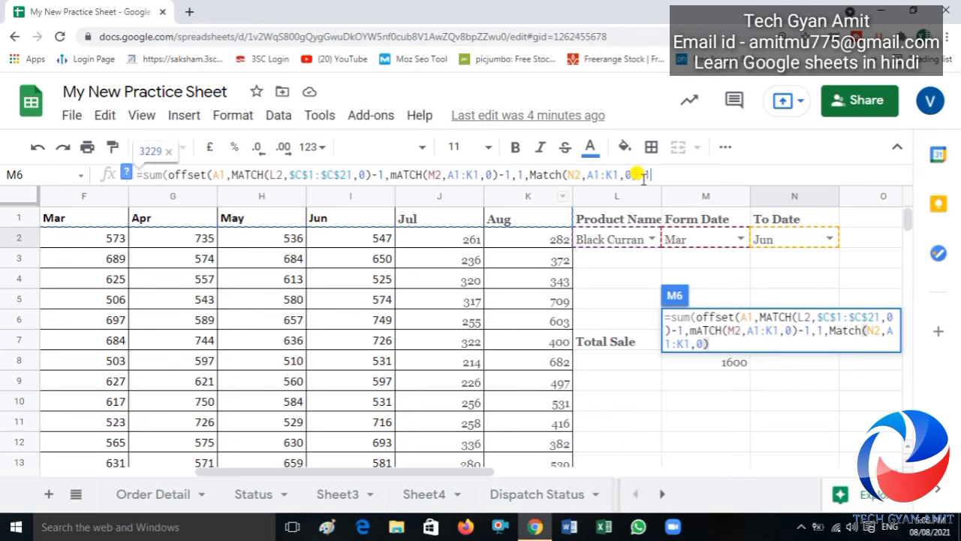
type("-1)")
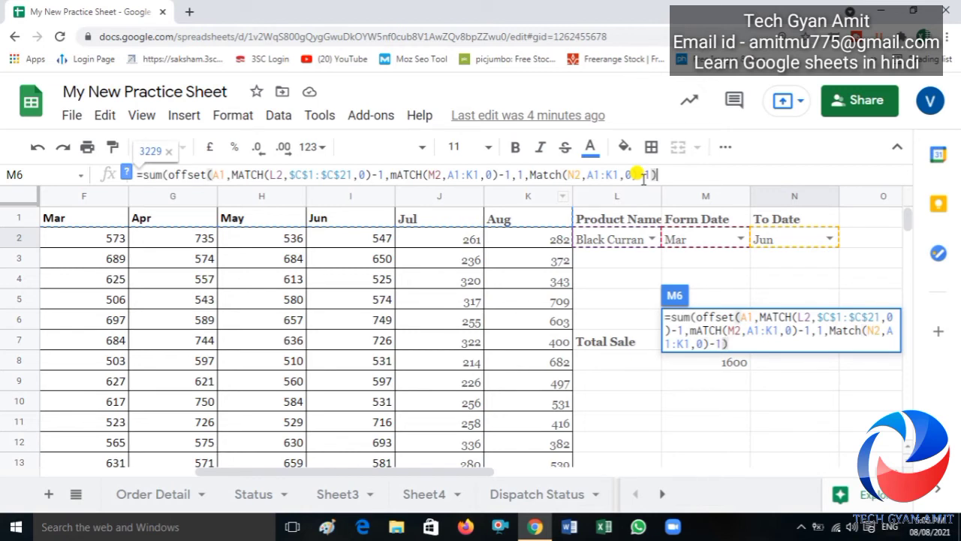
key("Return")
key("Up")
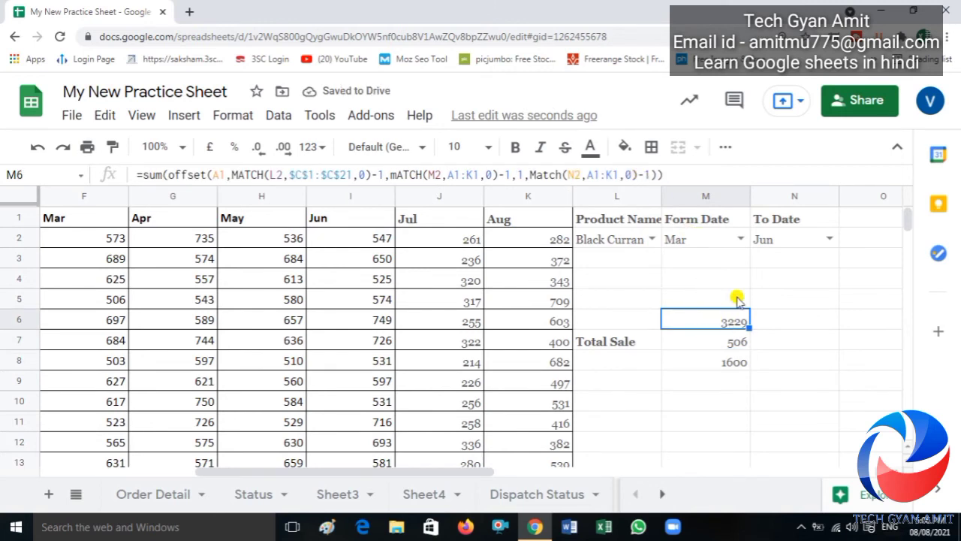
Set the Form Date month in M2 to Jan and check the M6 total
left_click(741, 239)
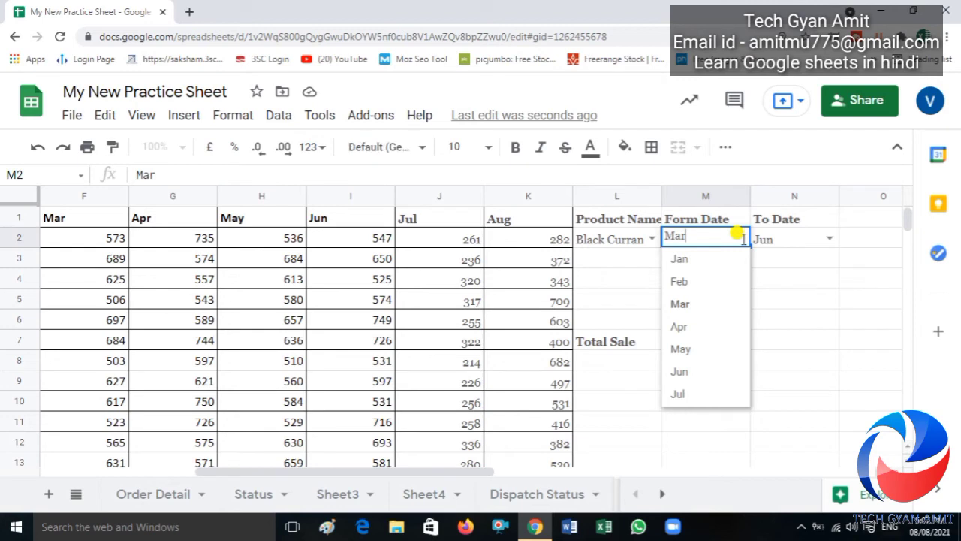
left_click(680, 259)
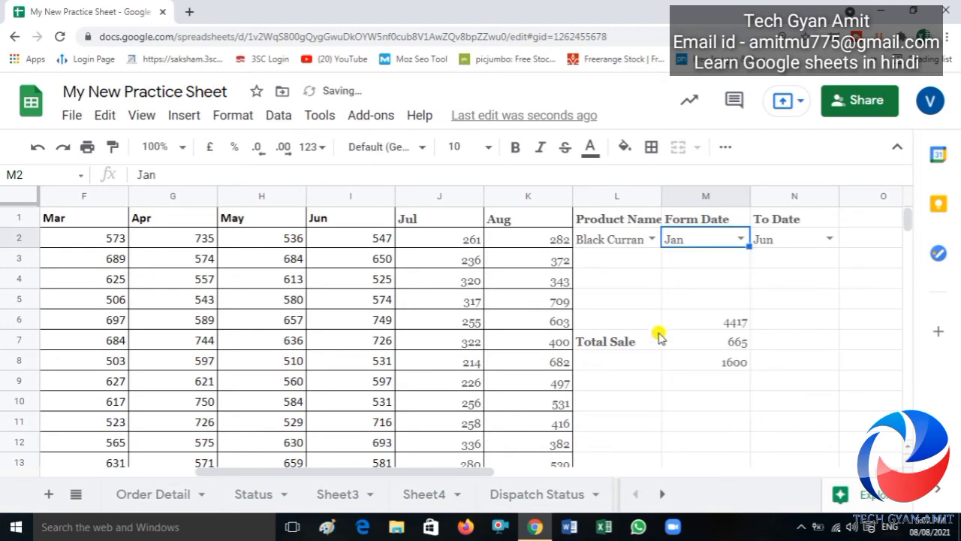
left_click(728, 324)
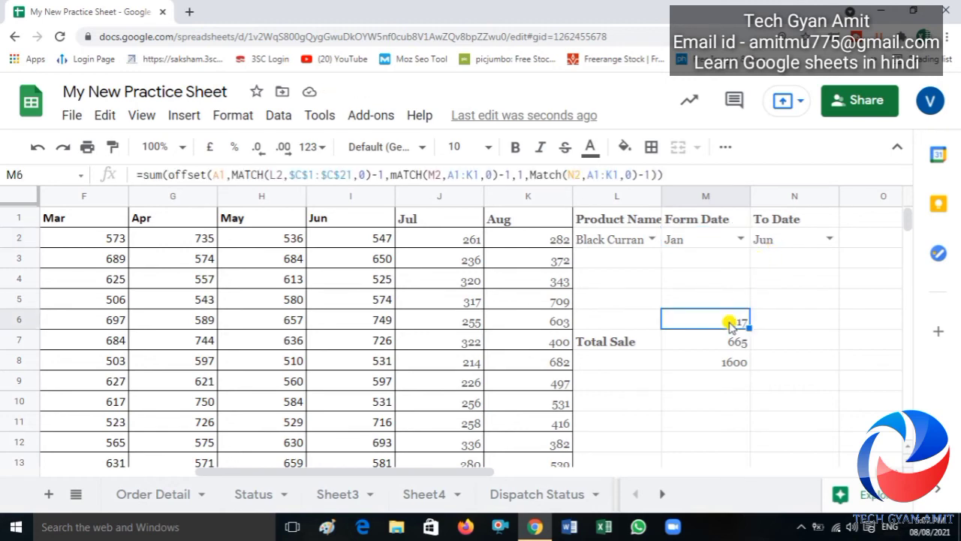
Select Black Currant's January to June sales, D5:I5, to check their sum against the formula total
key("Left")
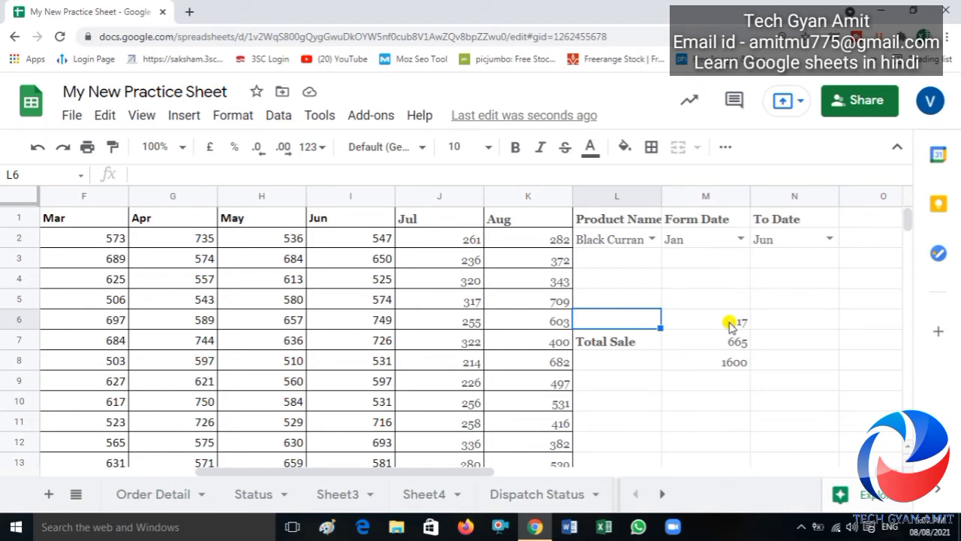
key("Left")
key("Left")
key("Left")
key("Left")
key("Left")
key("Left")
key("Left")
key("Left")
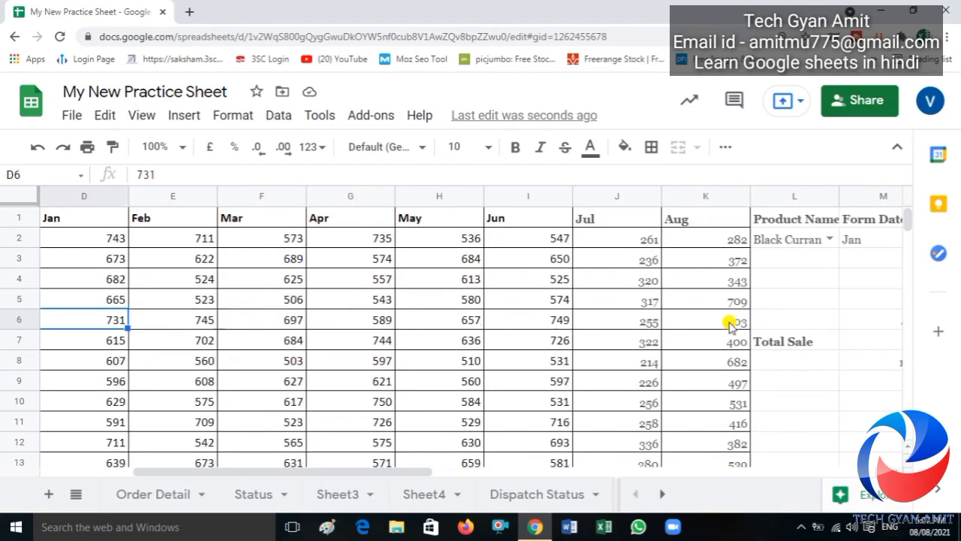
key("Left")
key("Left")
key("Right")
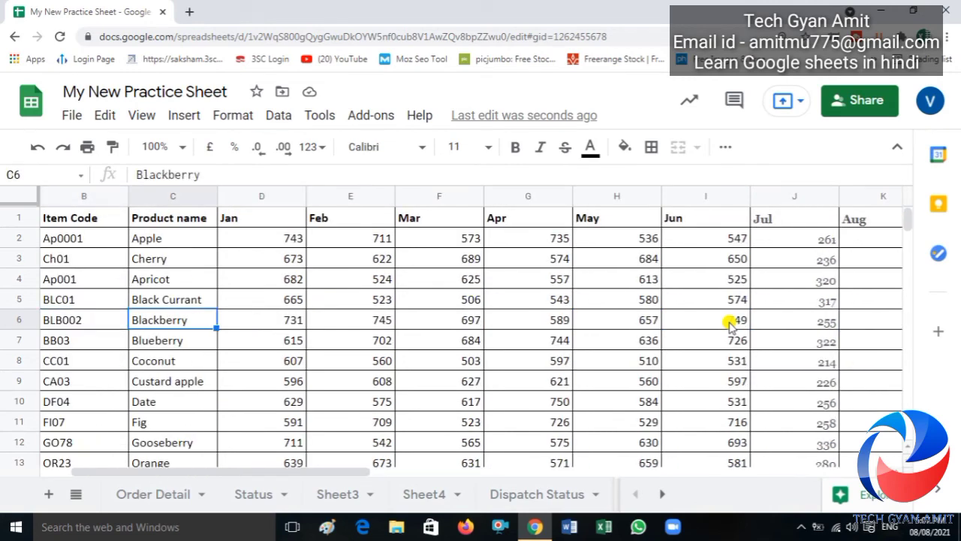
key("Up")
key("Right")
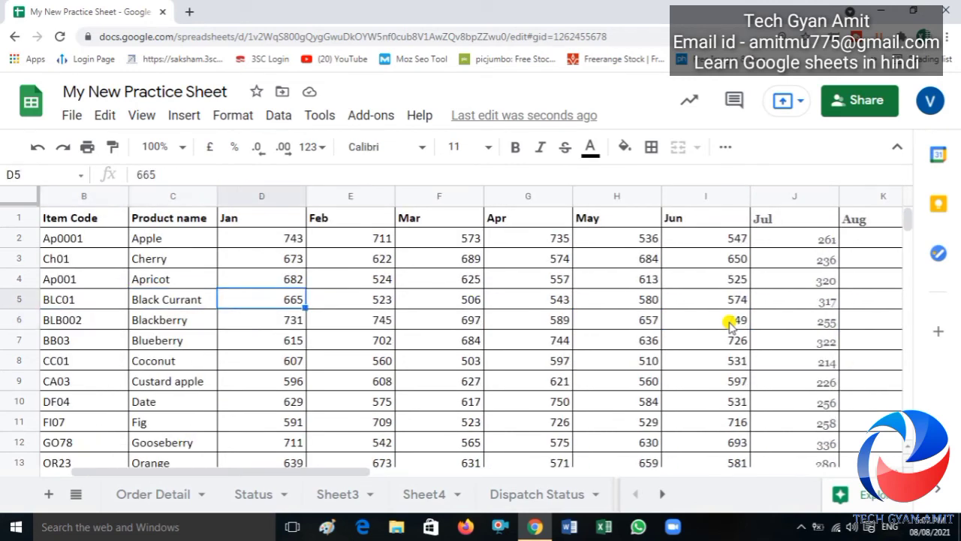
key("shift+Right")
key("shift+Right")
key("shift+Right")
key("shift+Right")
key("shift+Right")
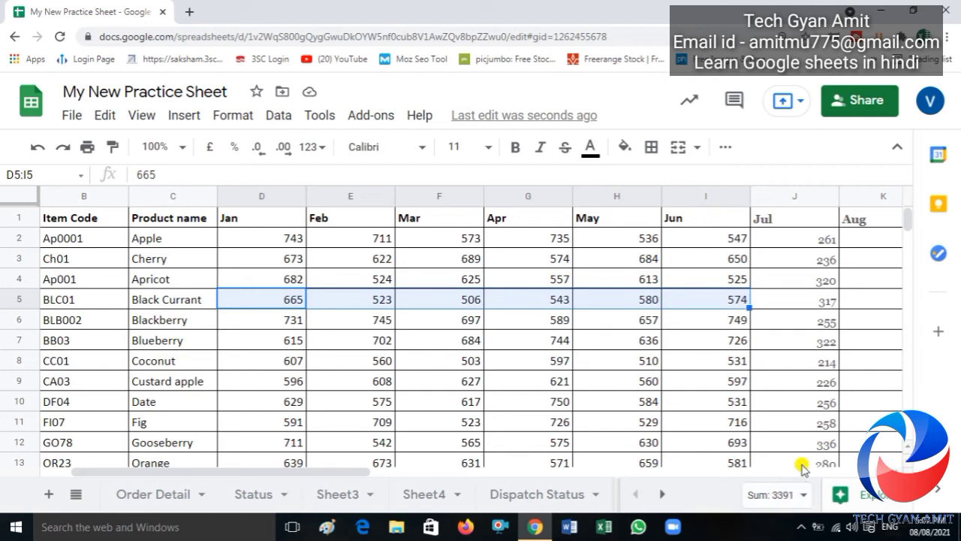
Recheck the M6 formula and select Black Currant's January to August sales, D5:K5, to compare their sum
left_click(861, 302)
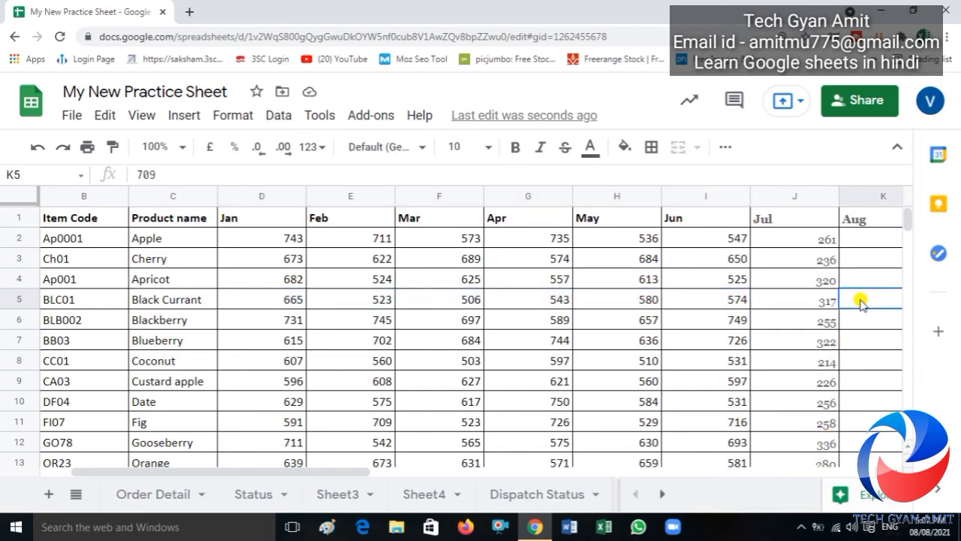
key("Right")
key("Right")
key("Right")
key("Down")
key("Left")
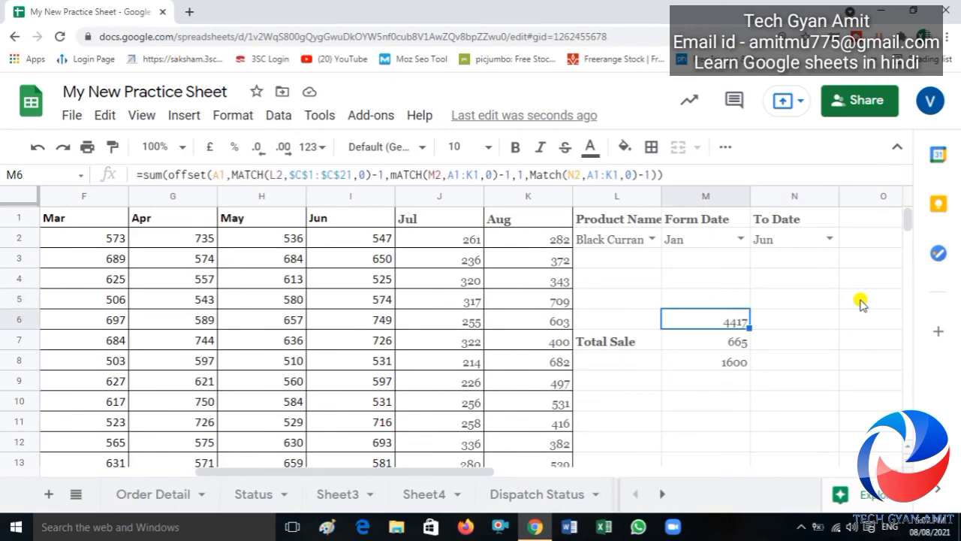
key("Left")
key("Left")
key("Left")
key("Left")
key("Left")
key("Left")
key("Left")
key("Left")
key("Left")
key("Left")
key("Left")
key("Left")
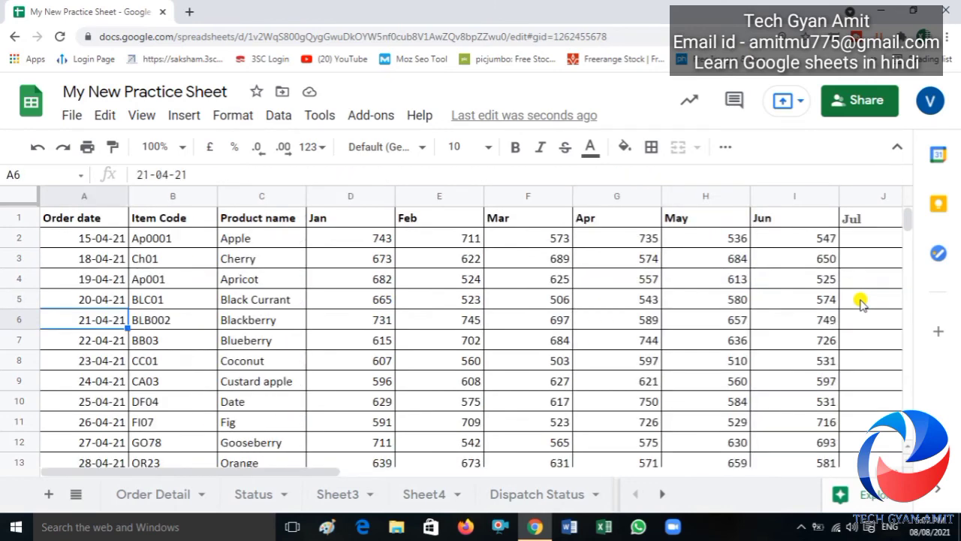
key("Up")
key("Right")
key("Right")
key("Right")
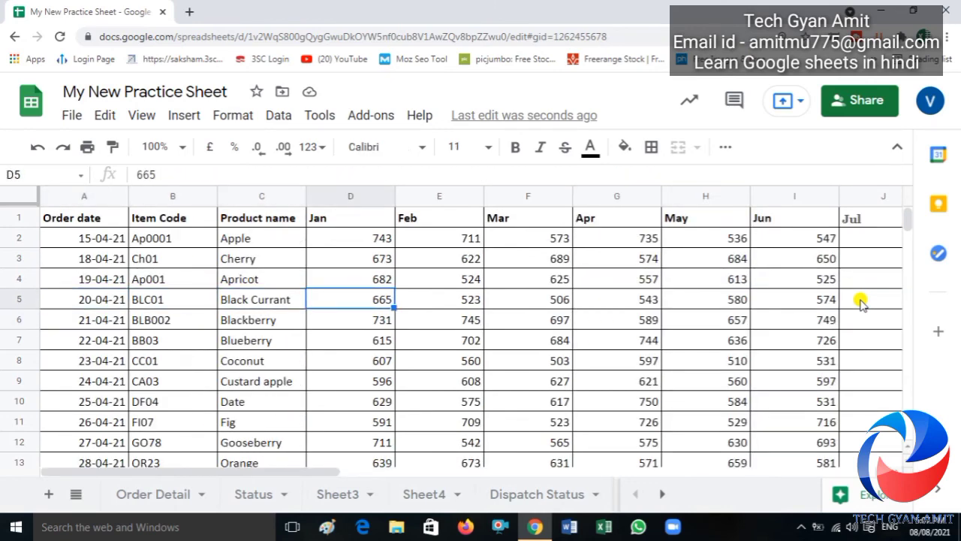
key("ctrl+shift+Right")
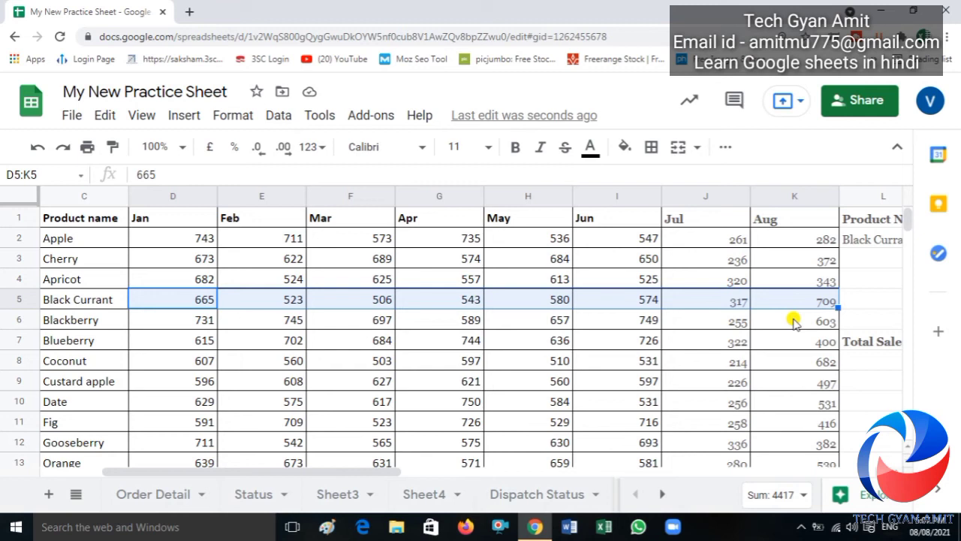
Return to M6 and preview the results of the row and column MATCH arguments against the sales table
key("Right")
key("Right")
key("Right")
key("Right")
key("Right")
key("Right")
key("Right")
key("Right")
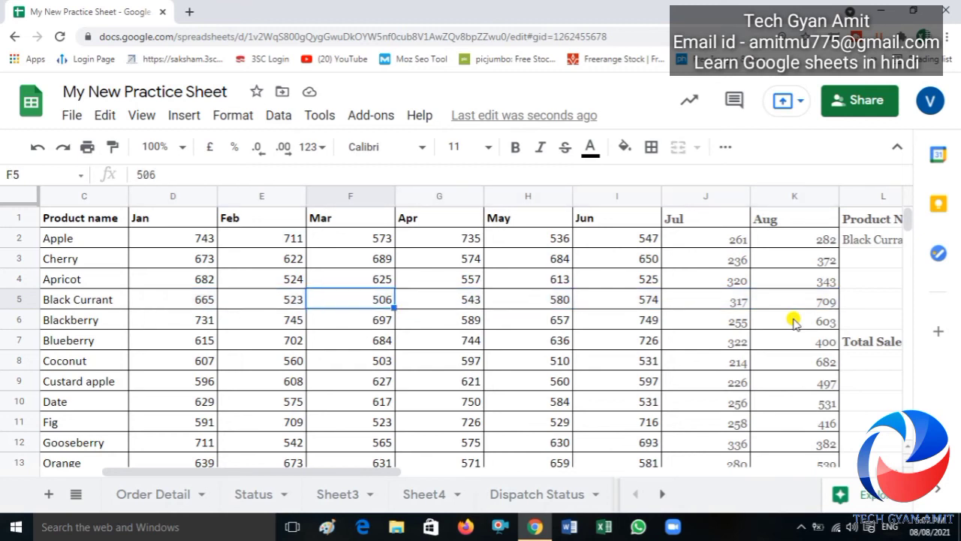
key("Right")
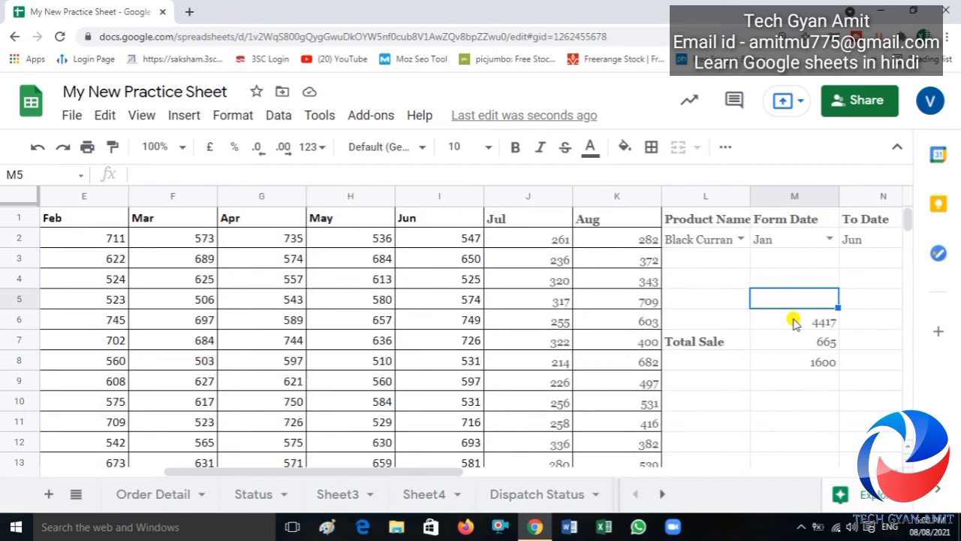
key("Down")
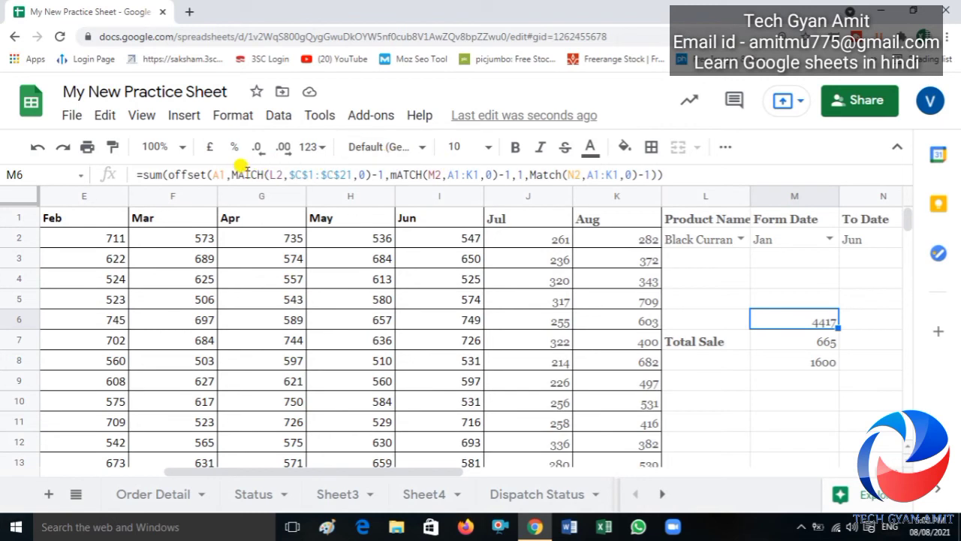
left_click_drag(232, 174, 378, 166)
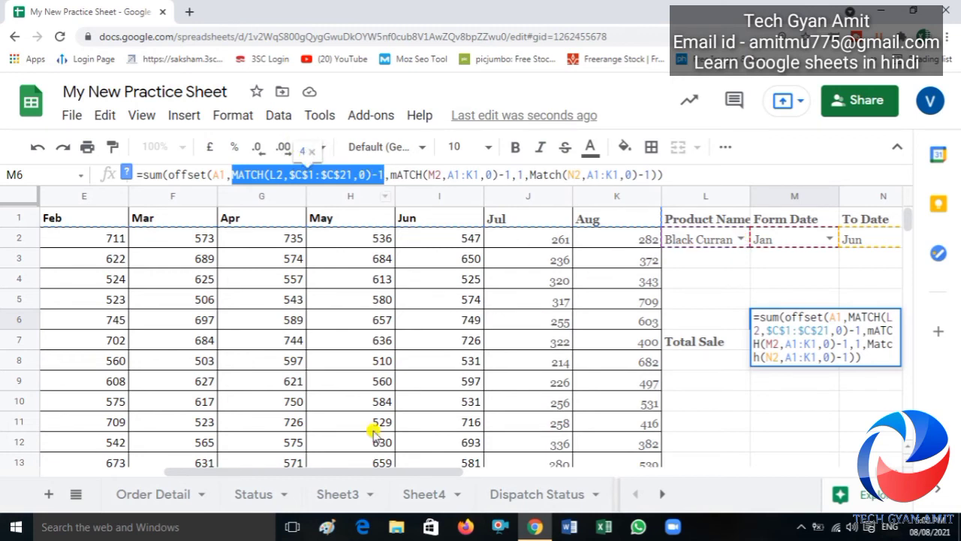
left_click_drag(347, 478, 269, 466)
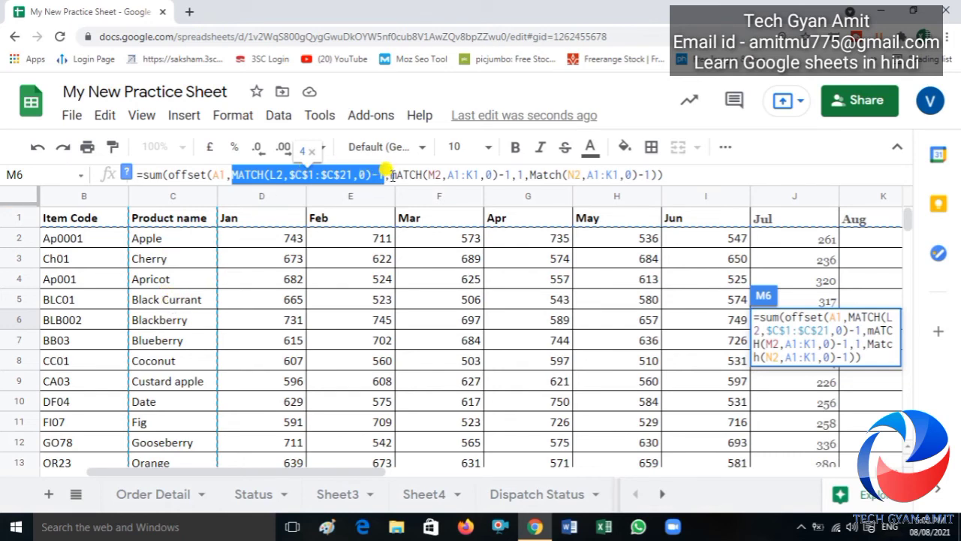
left_click_drag(384, 172, 511, 172)
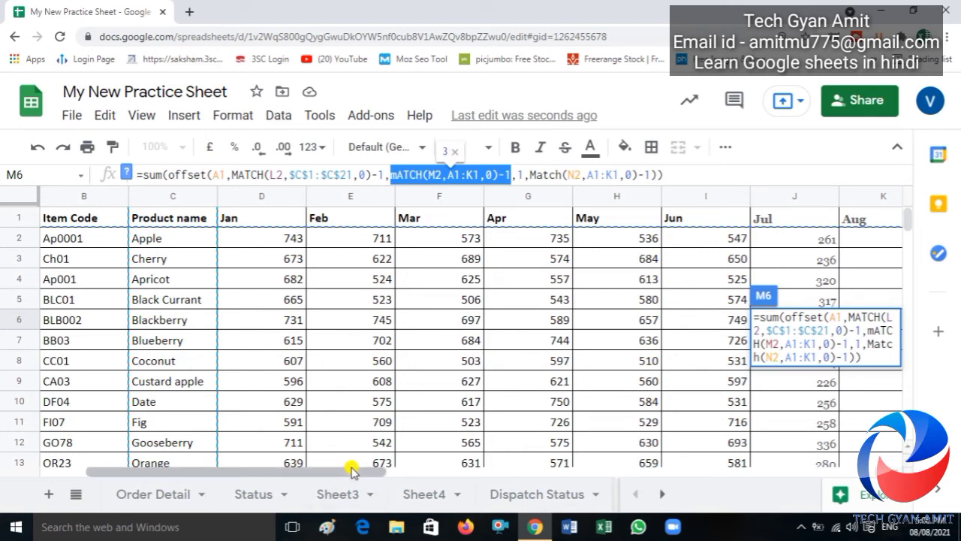
left_click_drag(352, 471, 316, 474)
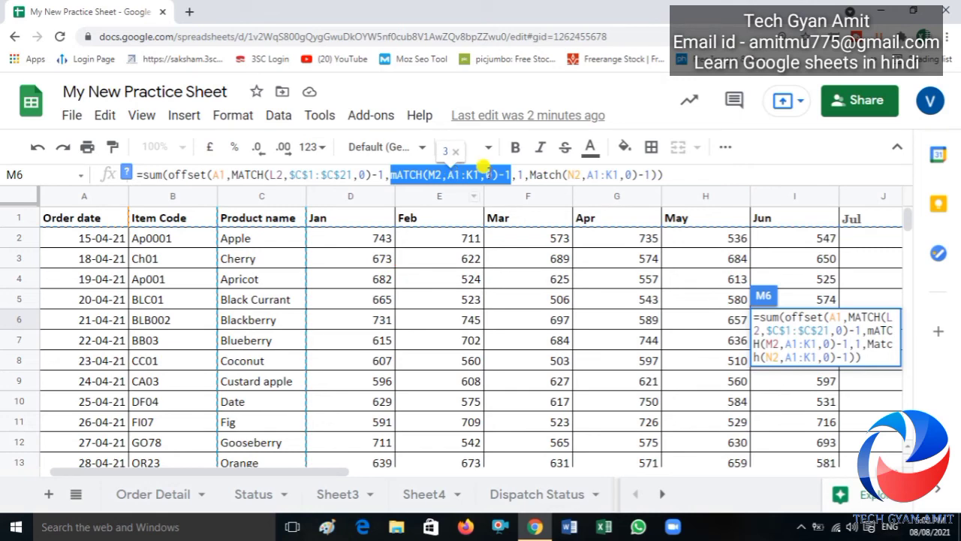
Examine OFFSET's height and width arguments in M6, comparing the third MATCH's result with the month columns
left_click_drag(517, 176, 523, 177)
left_click_drag(530, 174, 645, 172)
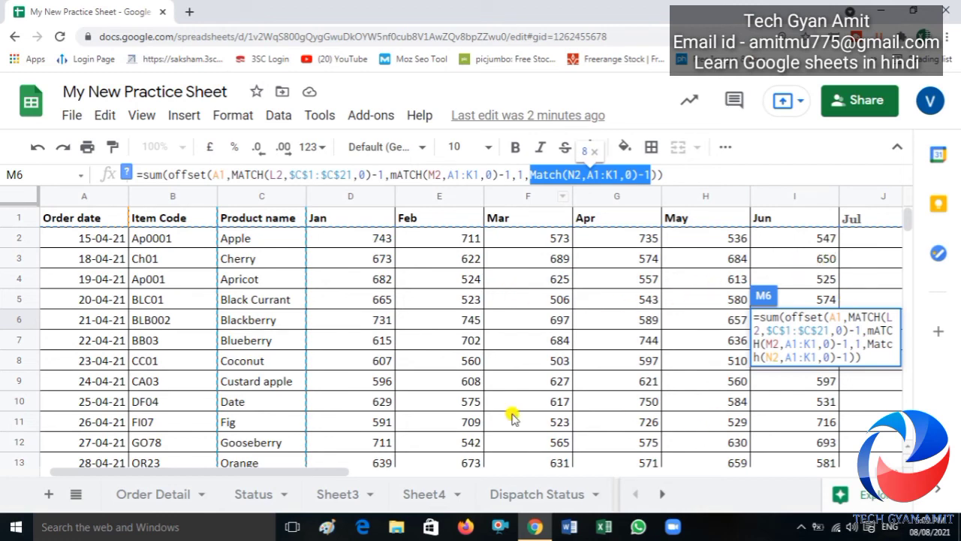
left_click(313, 472)
left_click_drag(313, 471, 419, 460)
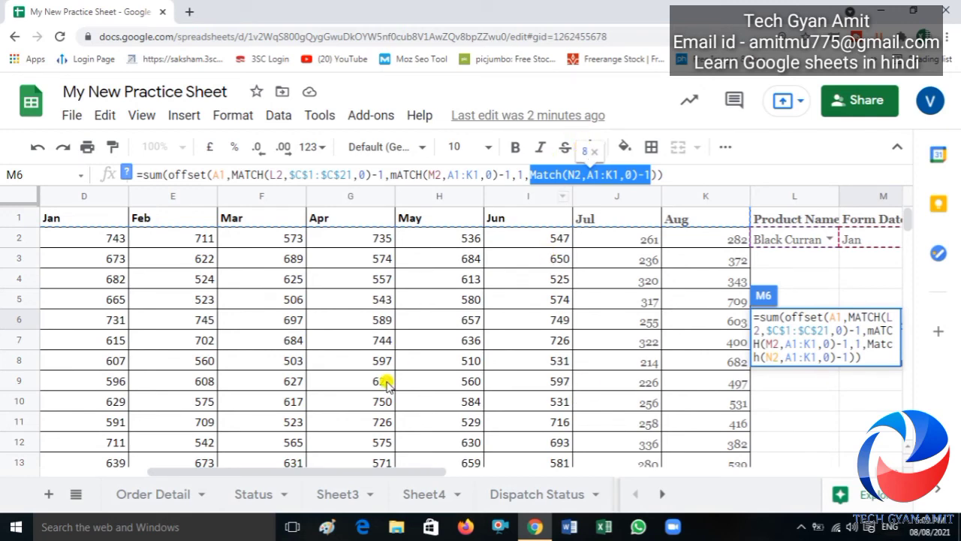
left_click(358, 472)
left_click_drag(358, 471, 321, 474)
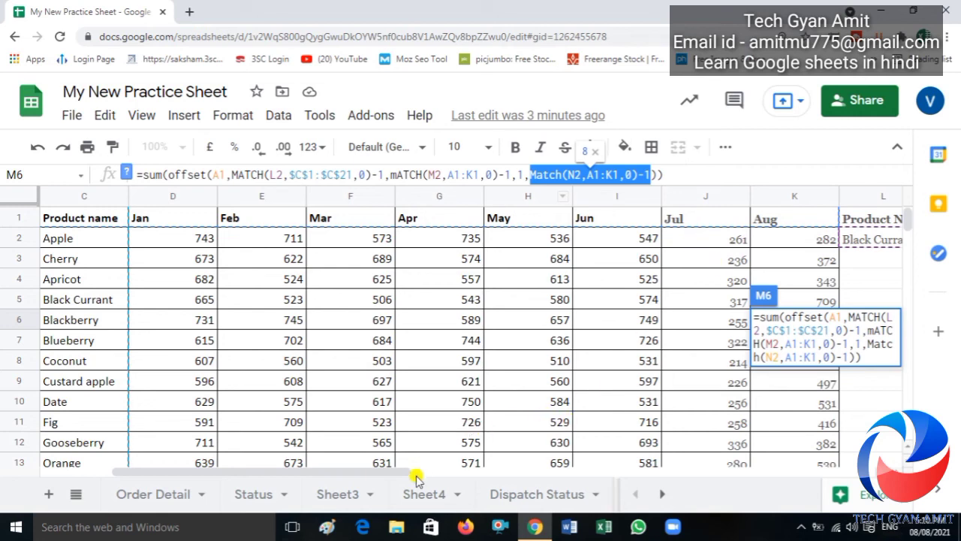
left_click_drag(403, 473, 518, 467)
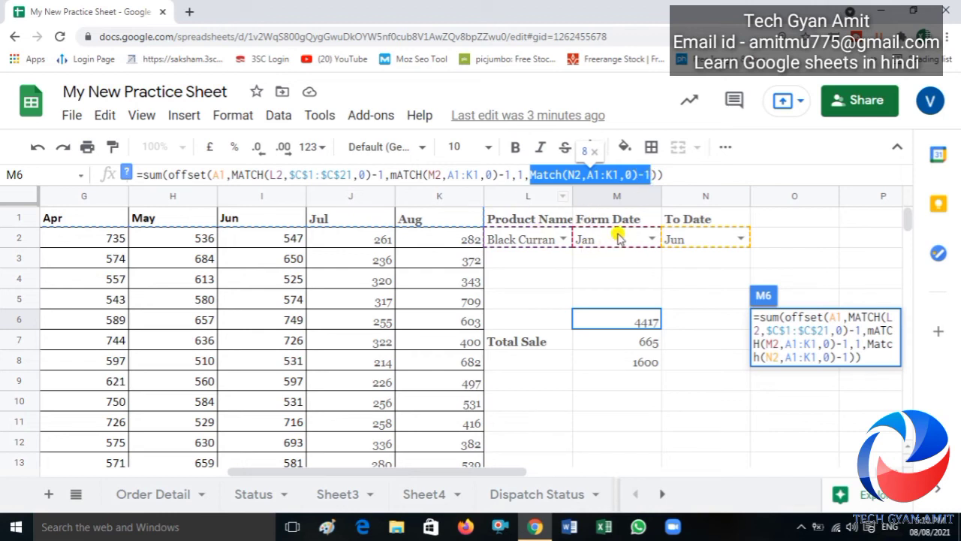
Change the subtraction after the third MATCH in the M6 formula to 2
left_click(671, 174)
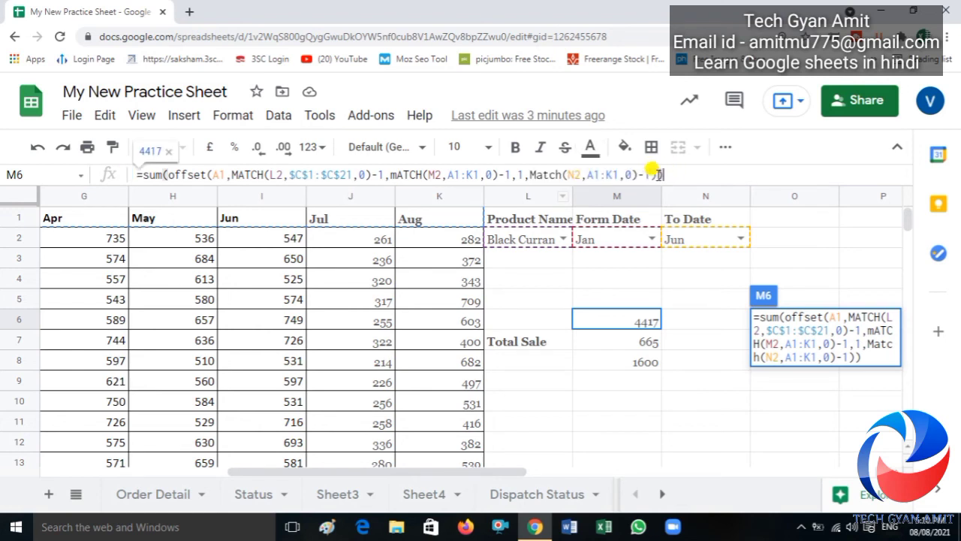
key("BackSpace")
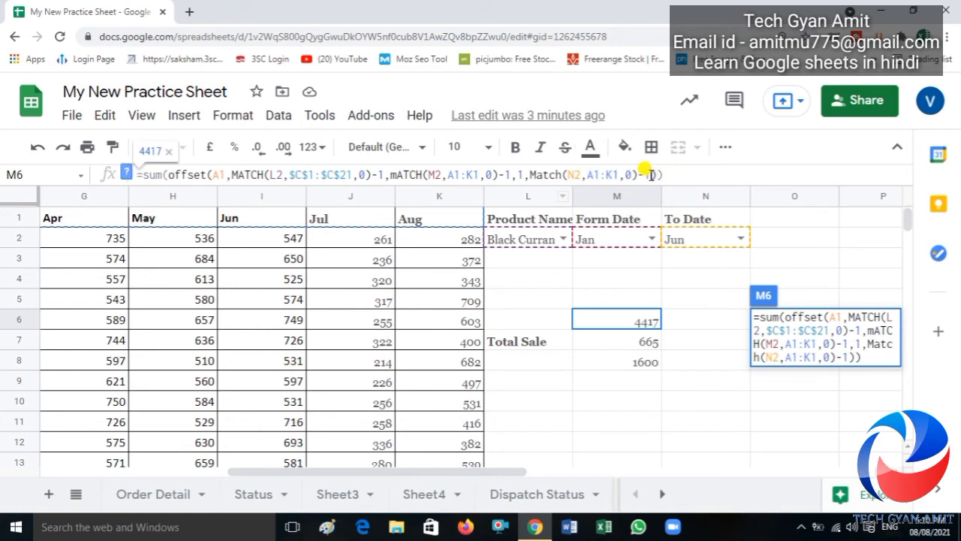
type("2")
key("Return")
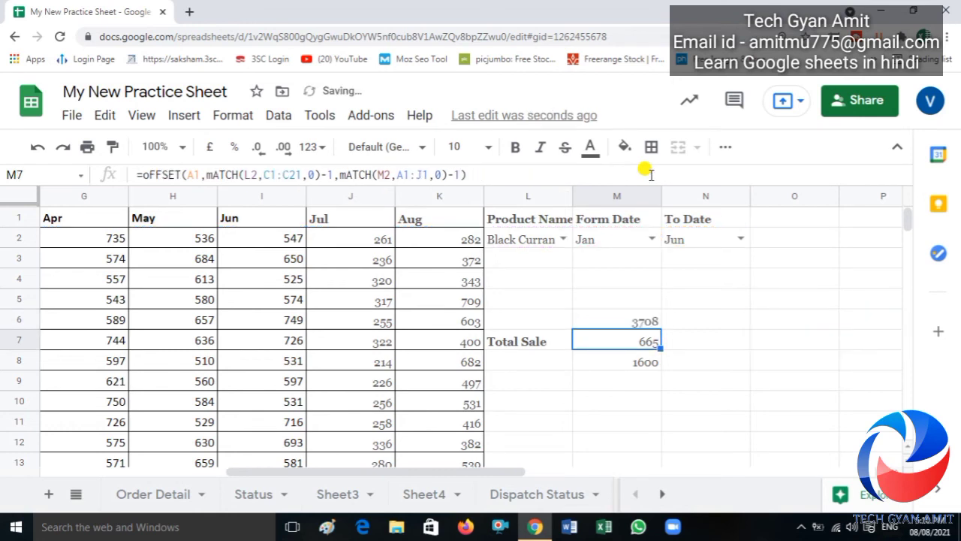
key("Up")
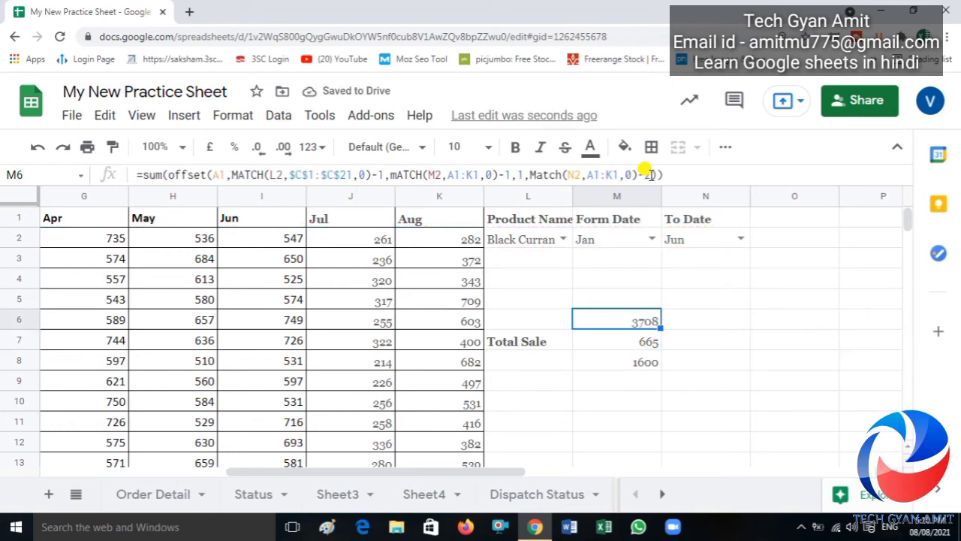
Select Black Currant's January to July sales, D5:J5, to compare their sum with the M6 total
key("Left")
key("Left")
key("Left")
key("Left")
key("Left")
key("Left")
key("Left")
key("Left")
key("Left")
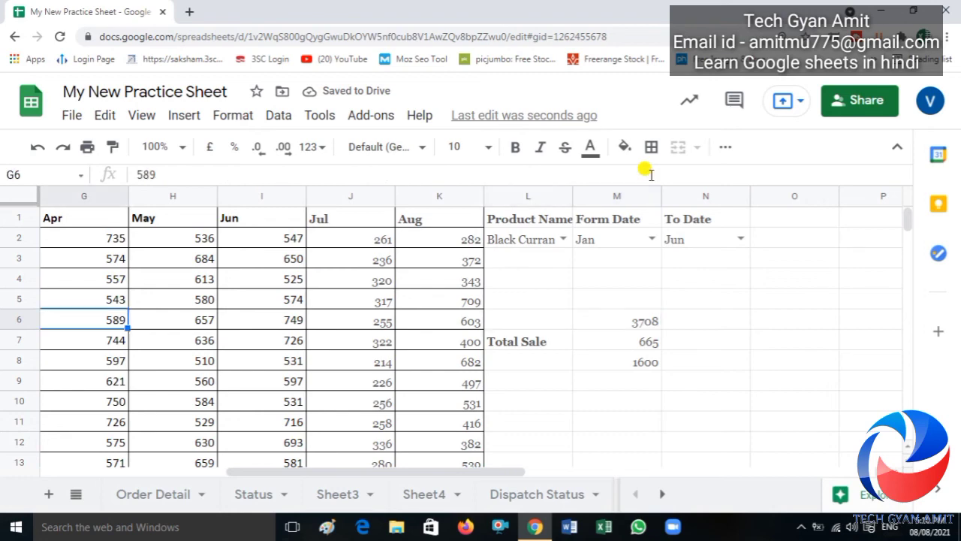
key("Left")
key("Left")
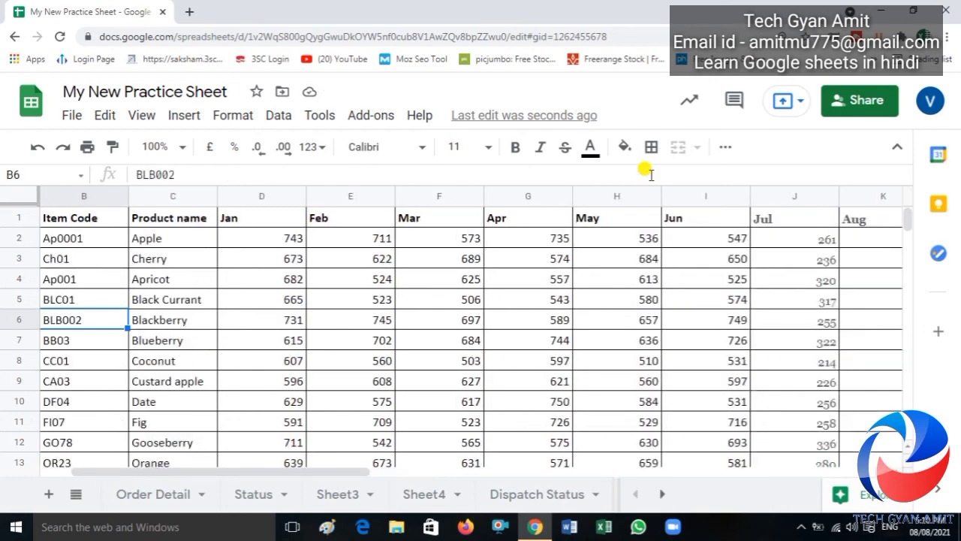
key("Up")
key("Up")
key("Right")
key("Right")
key("Right")
key("Down")
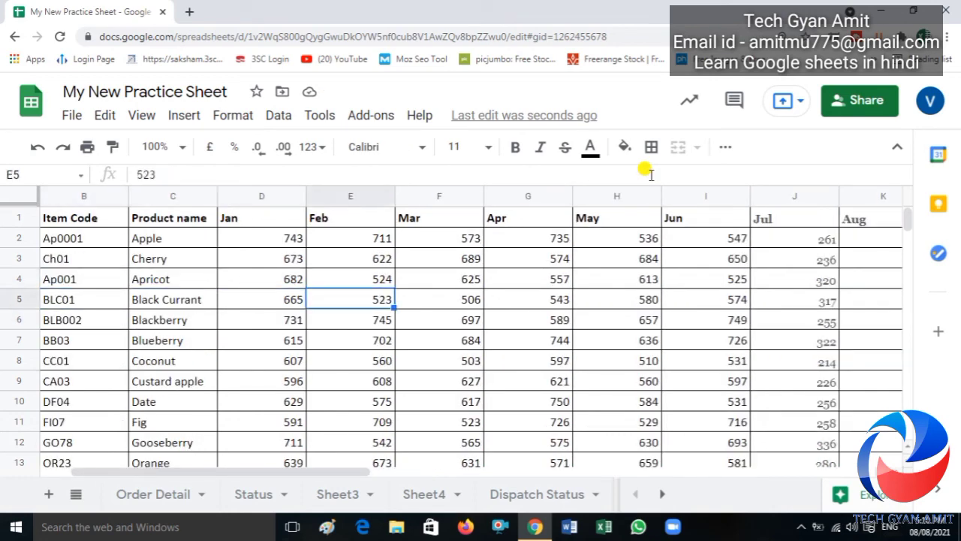
key("Left")
key("shift+Right")
key("shift+Right")
key("shift+Right")
key("shift+Right")
key("shift+Right")
key("shift+Right")
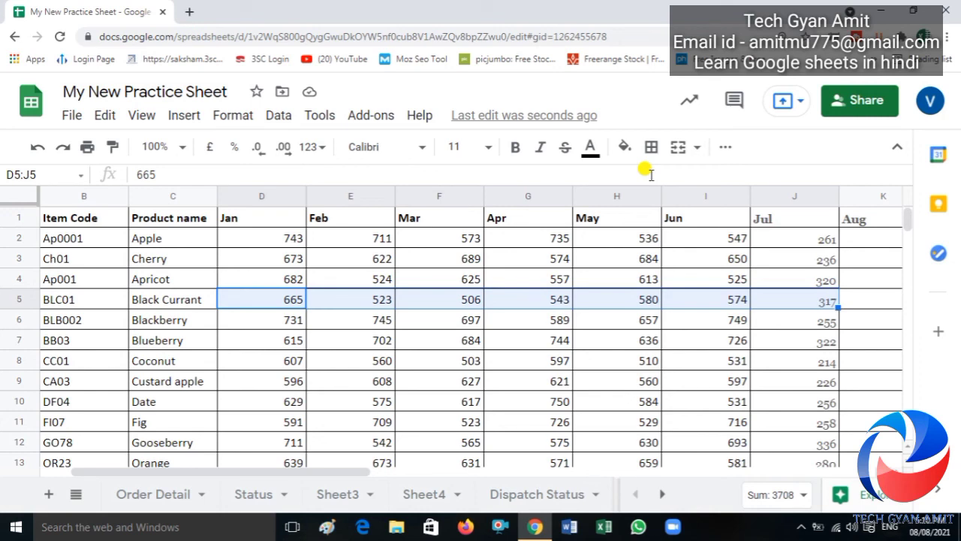
Set the To Date in N2 to Mar and the product name in L2 to Blackberry
left_click(863, 328)
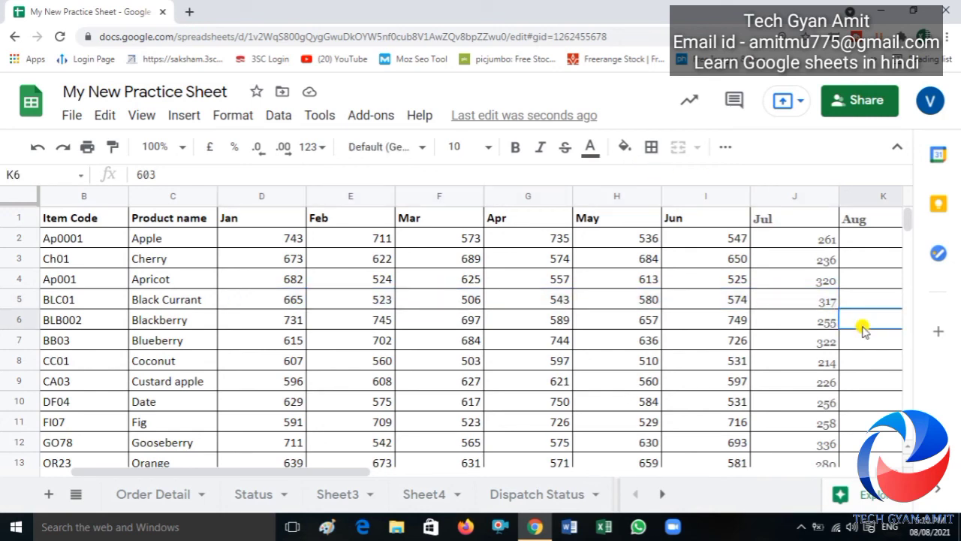
key("Right")
key("Right")
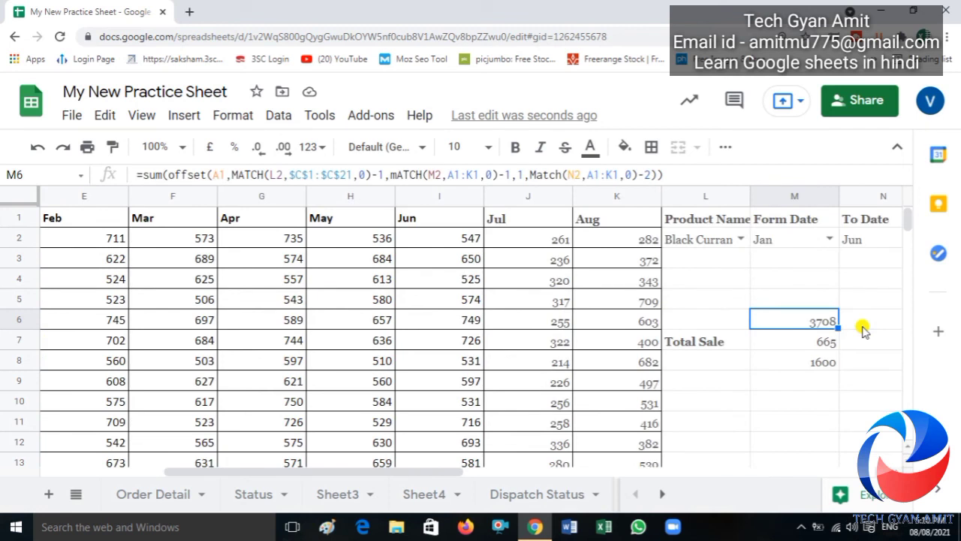
left_click(877, 245)
key("Right")
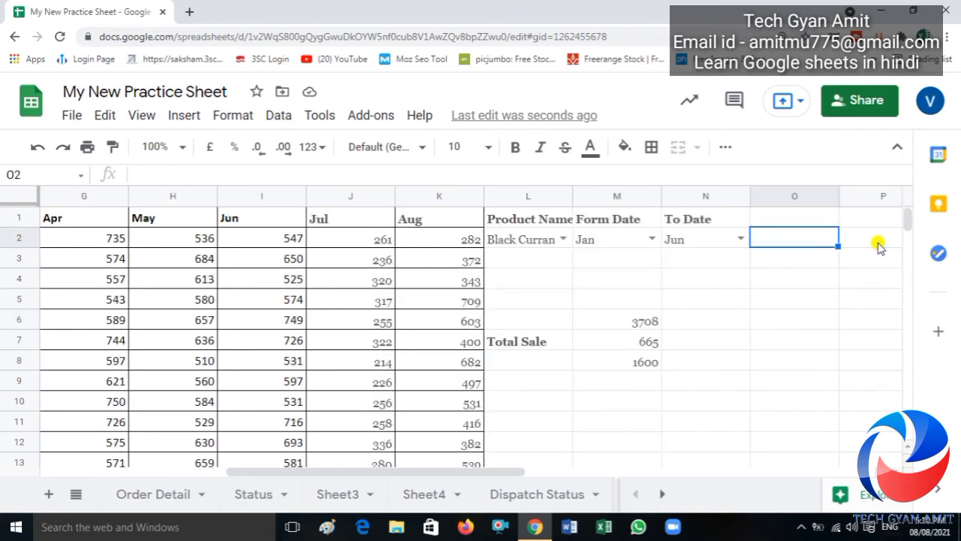
left_click(739, 238)
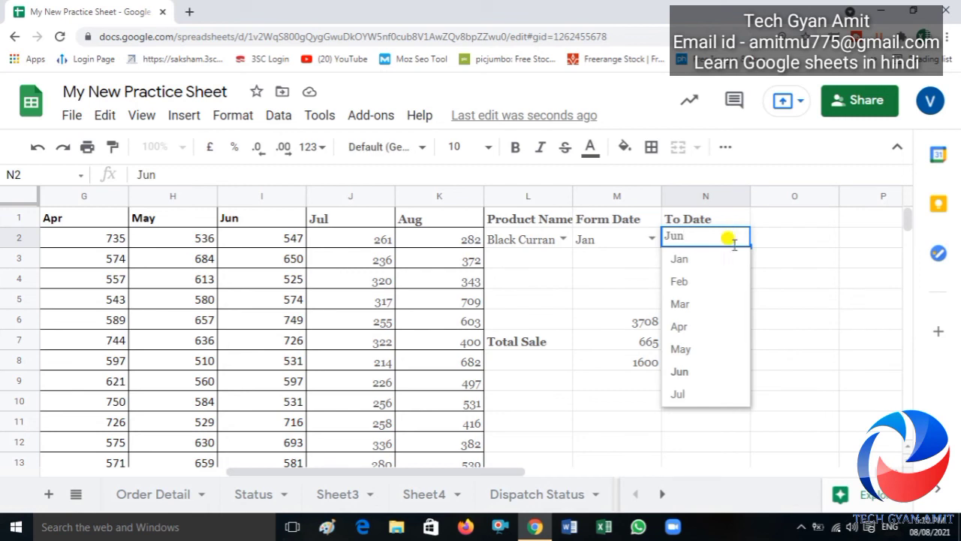
left_click(683, 304)
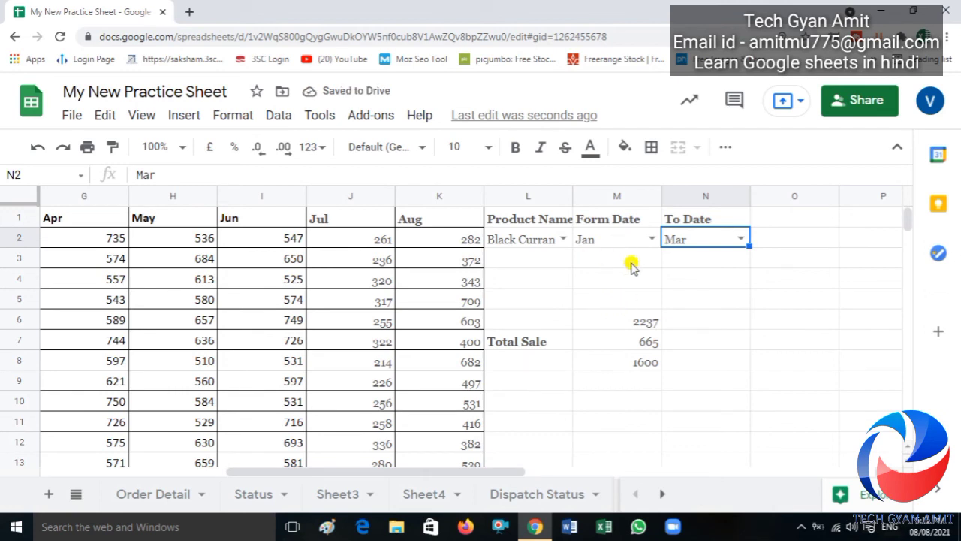
left_click(563, 240)
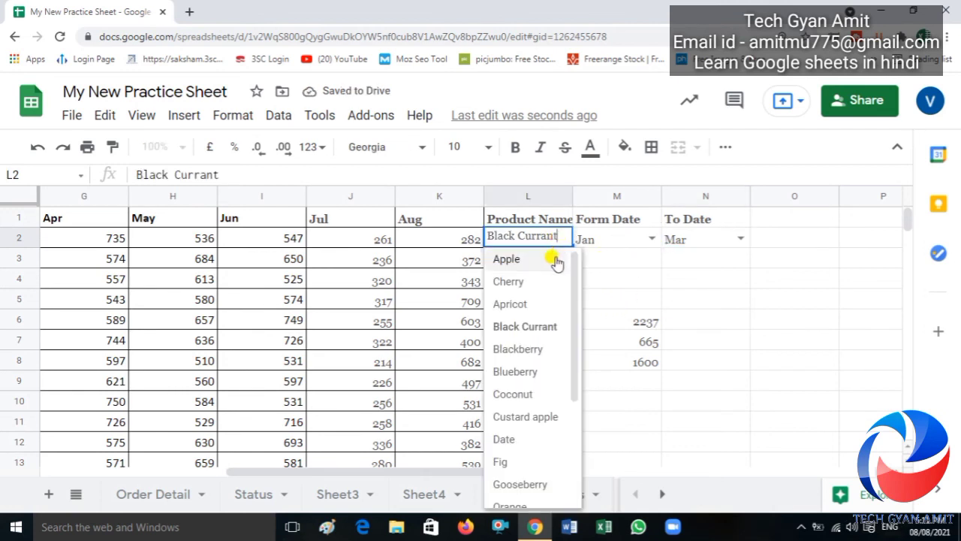
left_click(520, 350)
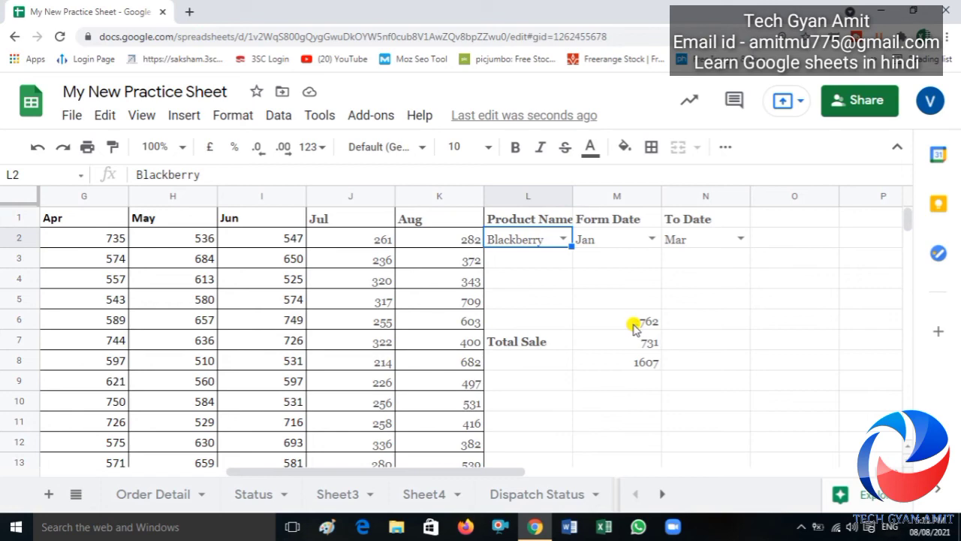
Select Blackberry's January to March sales, D6:F6, to compare their sum with the M6 total
left_click(635, 327)
key("Left")
key("Left")
key("Left")
key("Left")
key("Left")
key("Left")
key("Left")
key("Left")
key("Left")
key("Left")
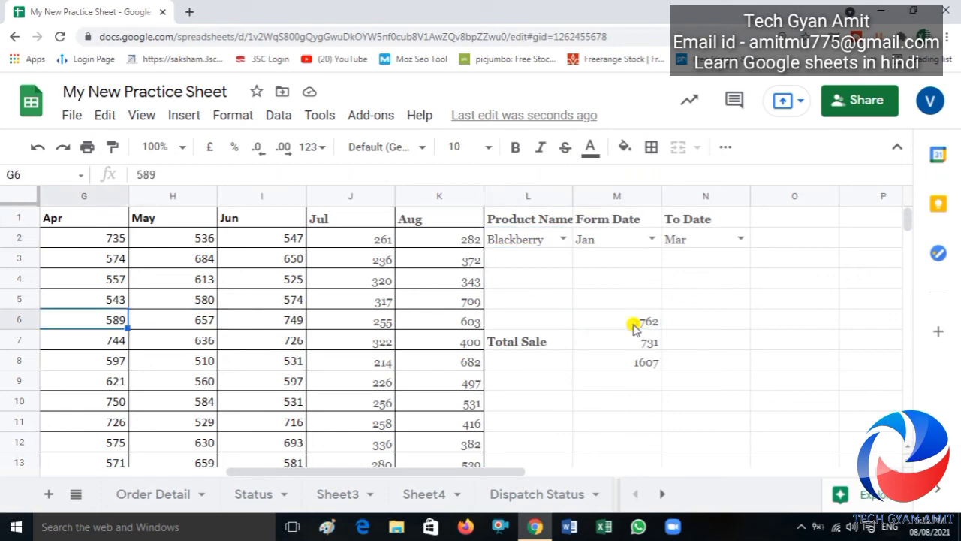
key("Left")
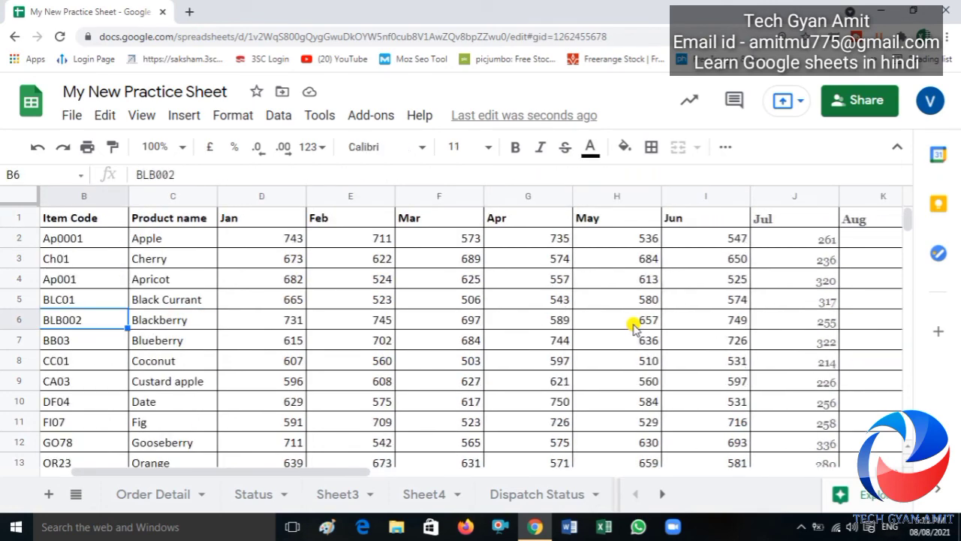
key("Right")
key("Right")
key("shift+Right")
key("shift+Right")
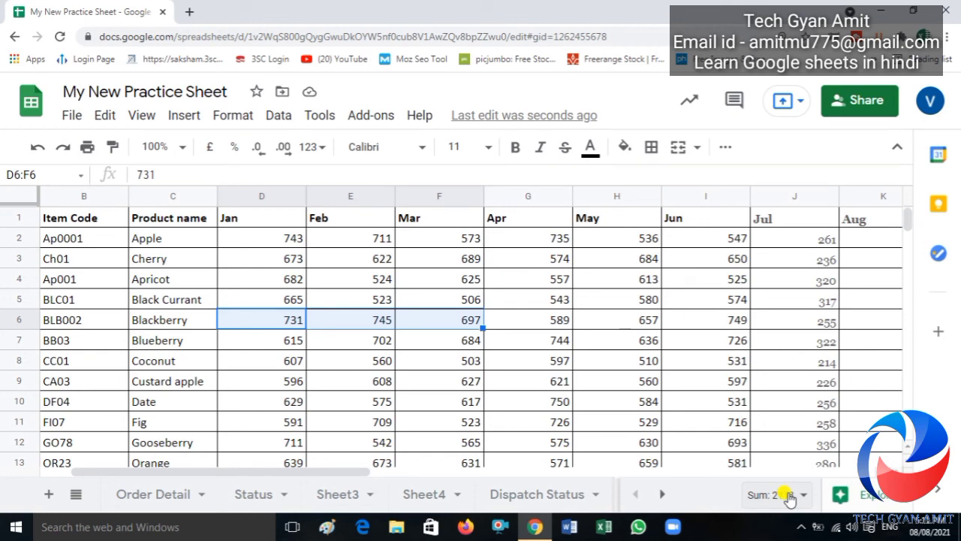
In the M6 formula, replace the 2 subtracted after the third MATCH with a copy of mATCH(M2,A1:K1,0)
key("Right")
key("Right")
key("Right")
key("Right")
key("Right")
key("Right")
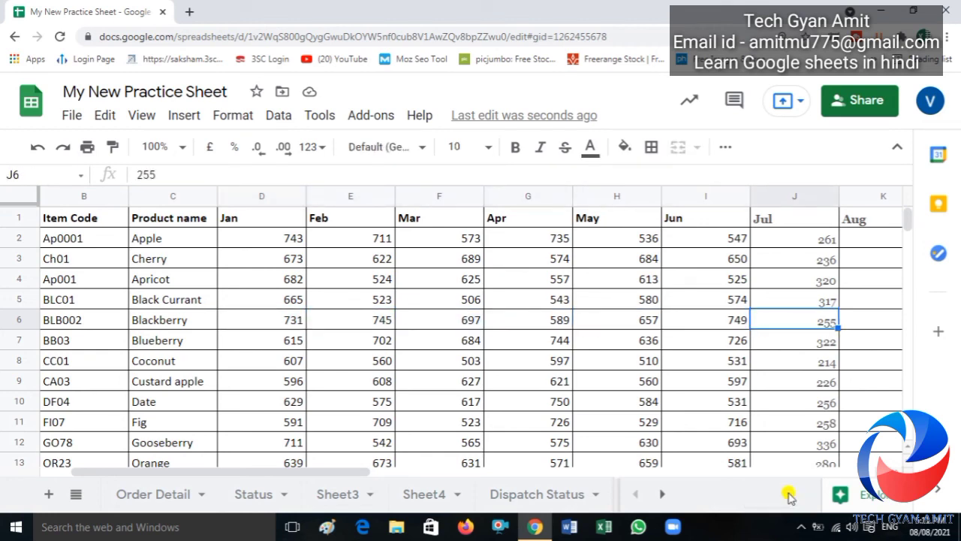
key("Right")
key("Right")
key("Right")
key("Right")
key("Right")
key("Right")
key("Left")
key("Left")
key("Left")
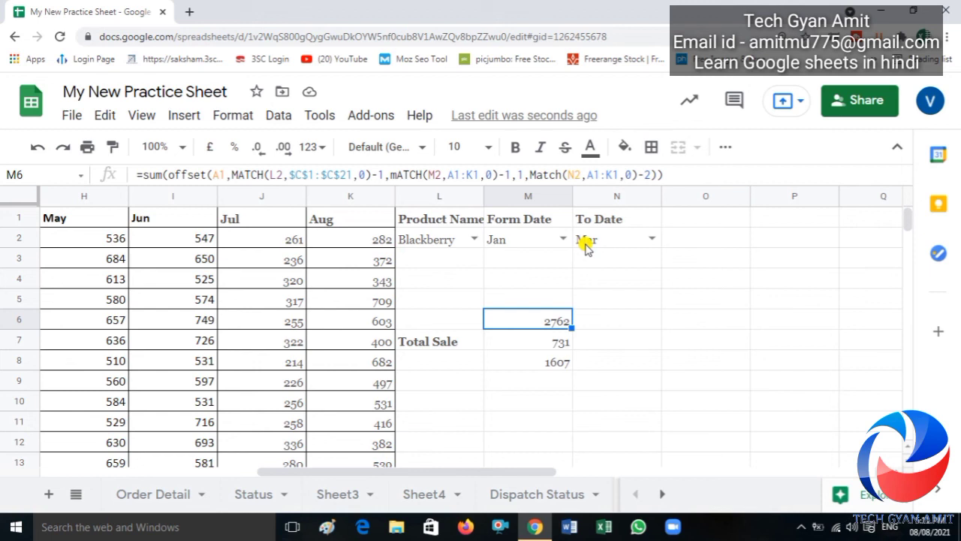
left_click(650, 174)
left_click(492, 174)
left_click_drag(484, 172, 385, 171)
key("ctrl+c")
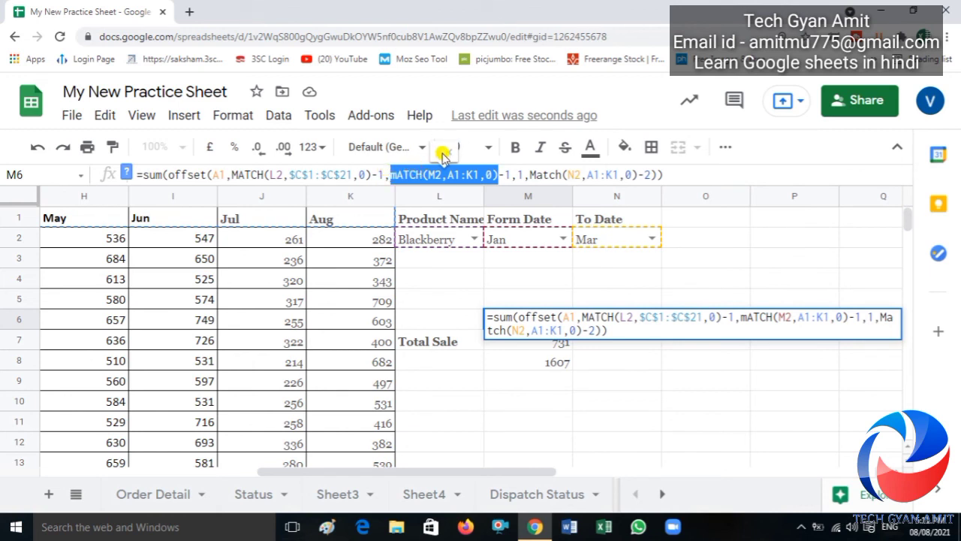
left_click(649, 175)
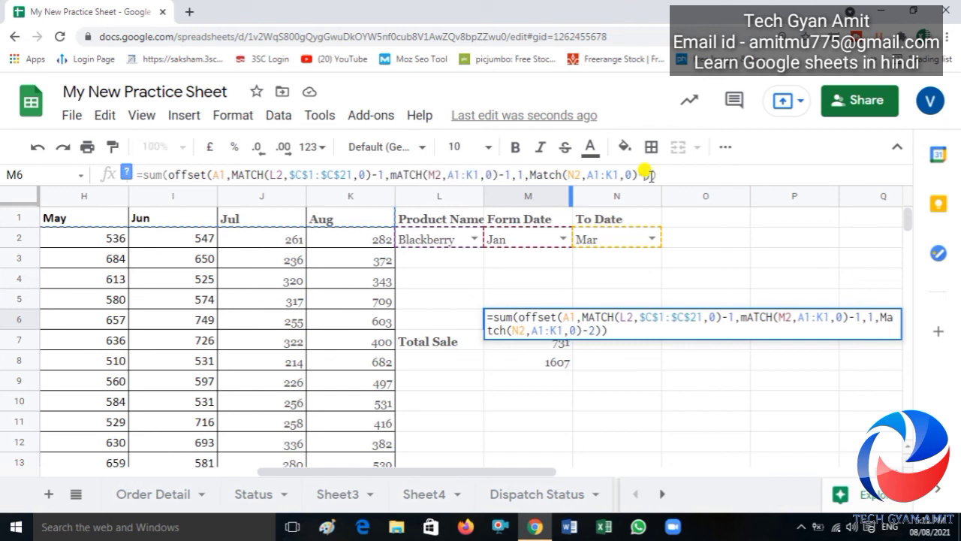
key("BackSpace")
key("ctrl+v")
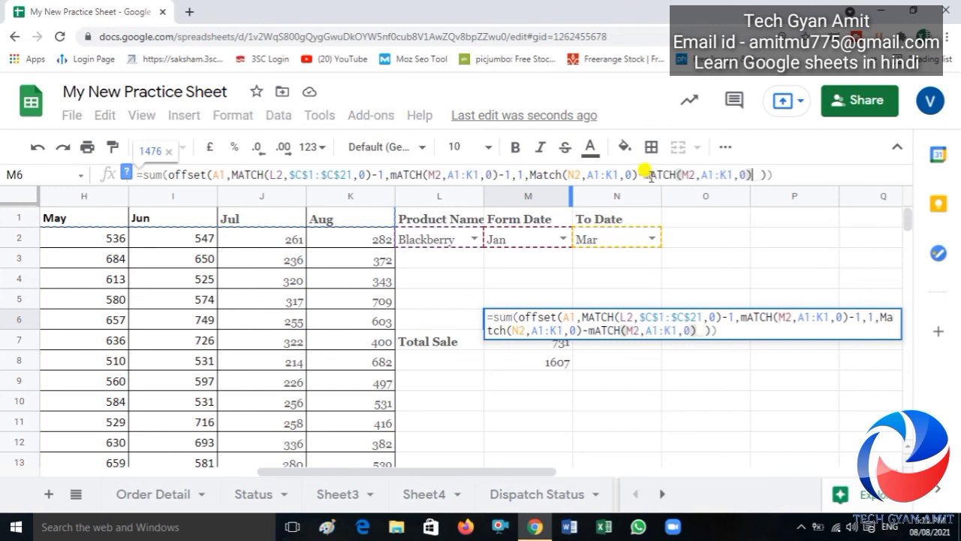
key("Delete")
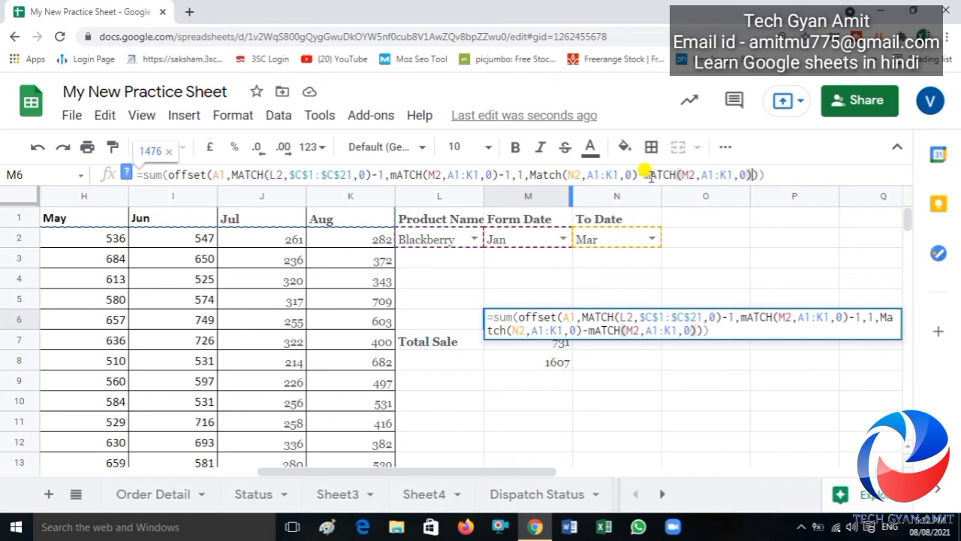
key("Return")
key("Up")
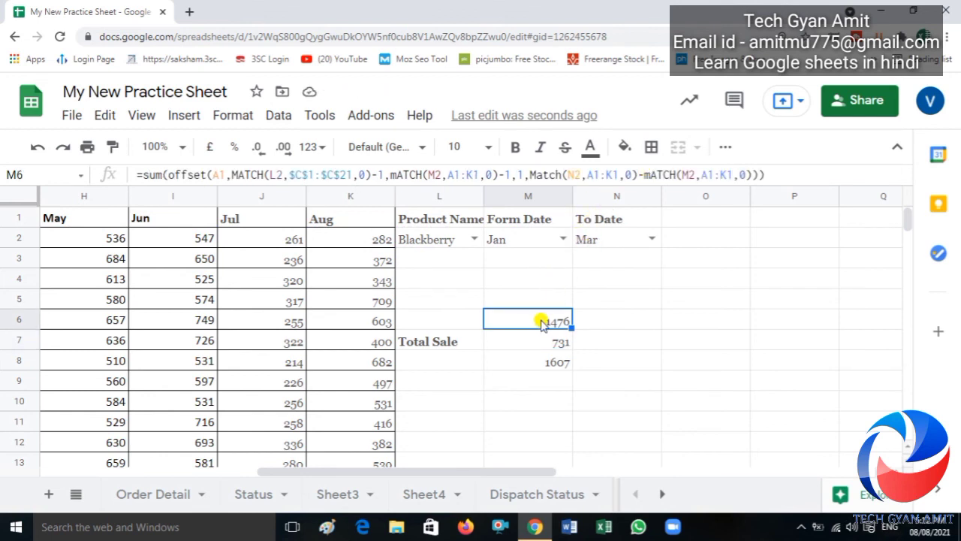
Select Blackberry's sales from January and narrow the range to January and February, D6:E6, to find which months M6 totals
left_click(466, 319)
key("Left")
key("Left")
key("Left")
key("Left")
key("Left")
key("Left")
key("Left")
key("Left")
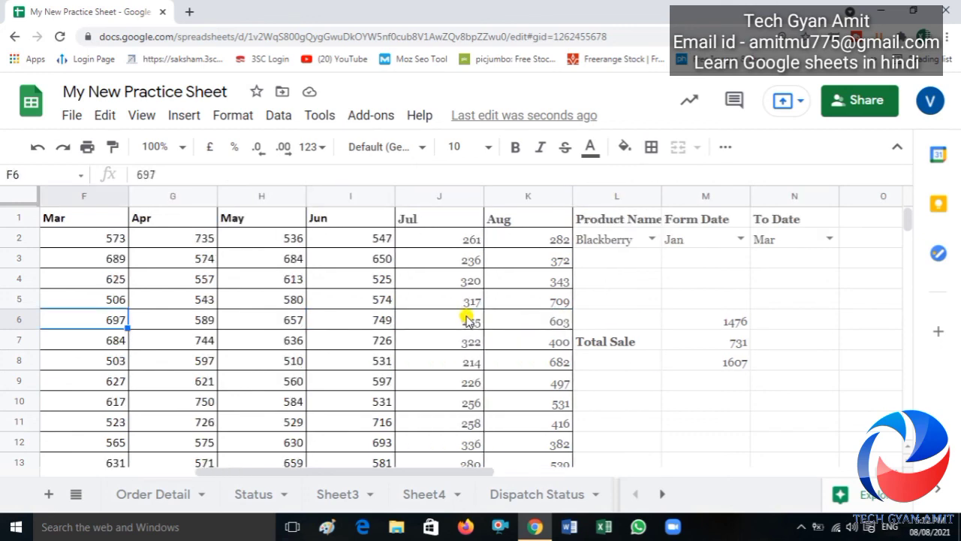
key("Left")
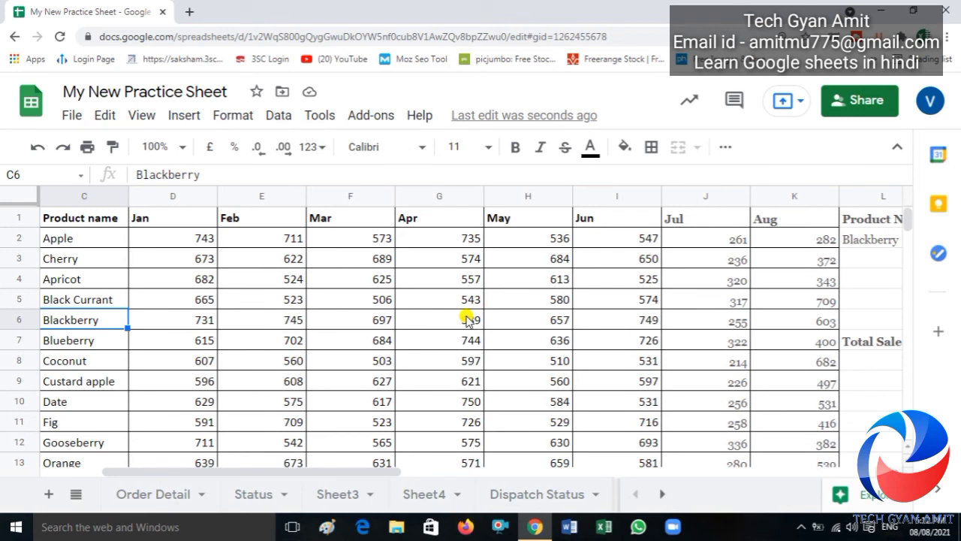
key("Right")
key("shift+Right")
key("shift+Right")
key("shift+Right")
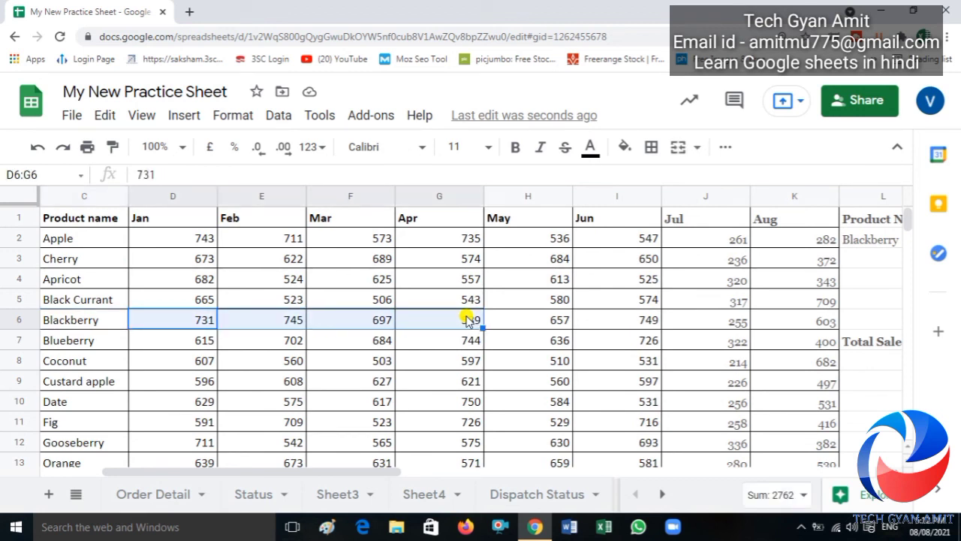
key("shift+Left")
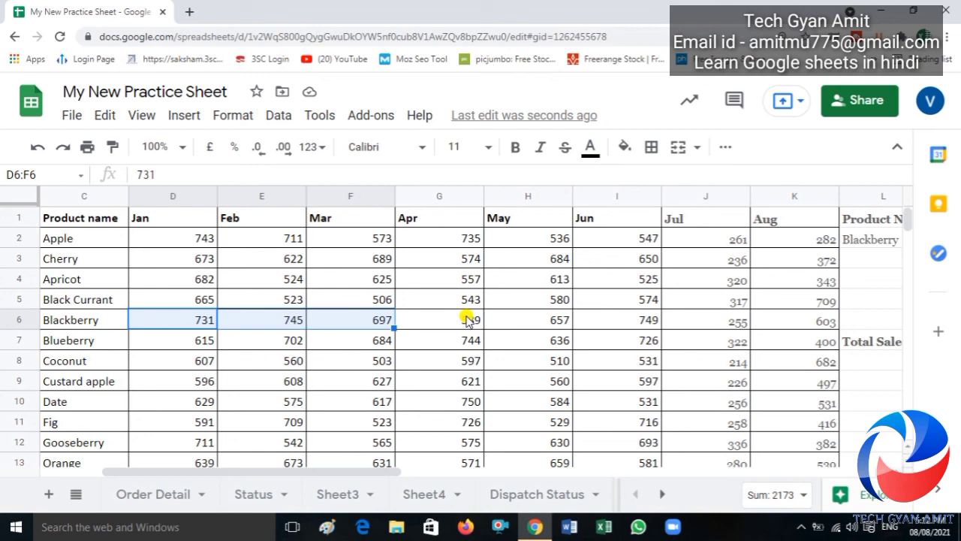
key("shift+Left")
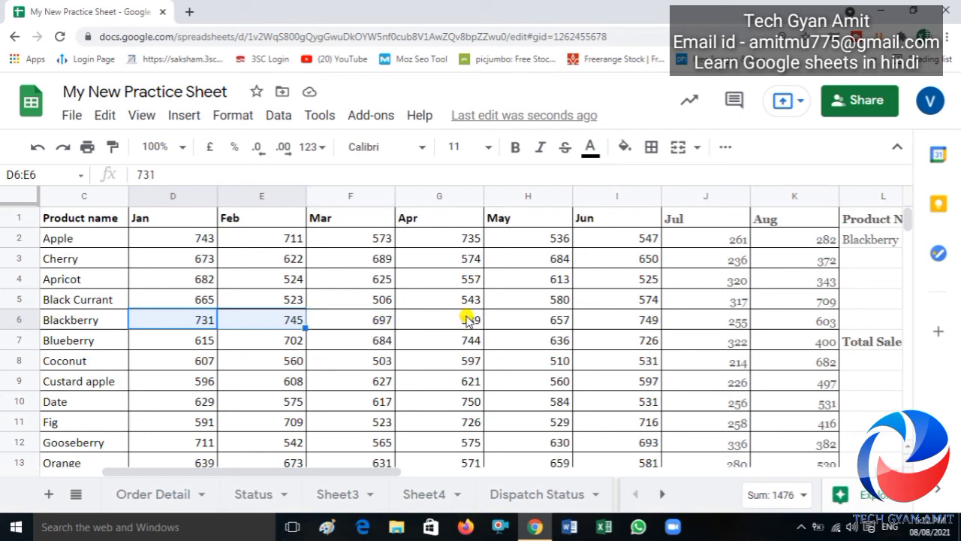
Add +1 after the last MATCH in the M6 formula's width argument
key("Right")
key("Right")
key("Right")
key("Right")
key("Right")
key("Right")
key("Right")
key("Right")
key("Right")
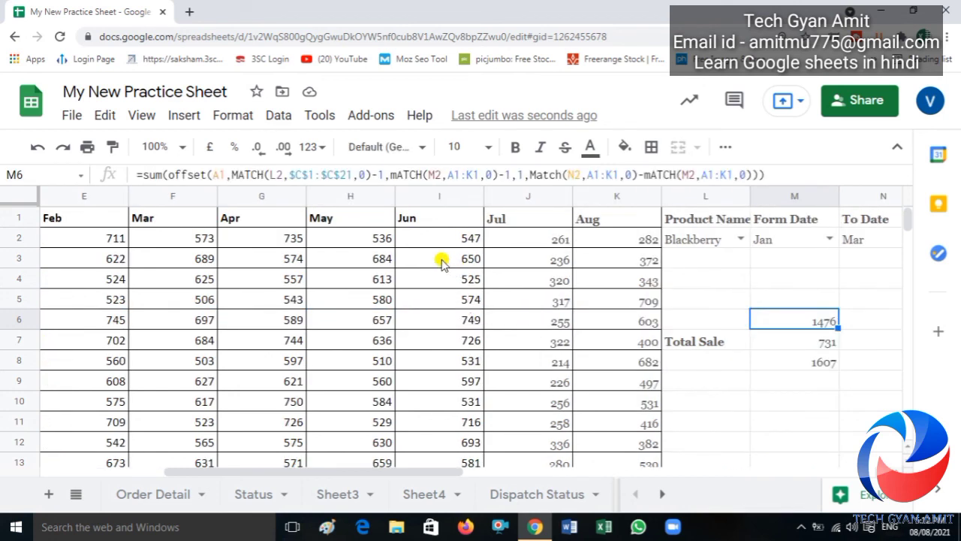
left_click(752, 175)
type("+1")
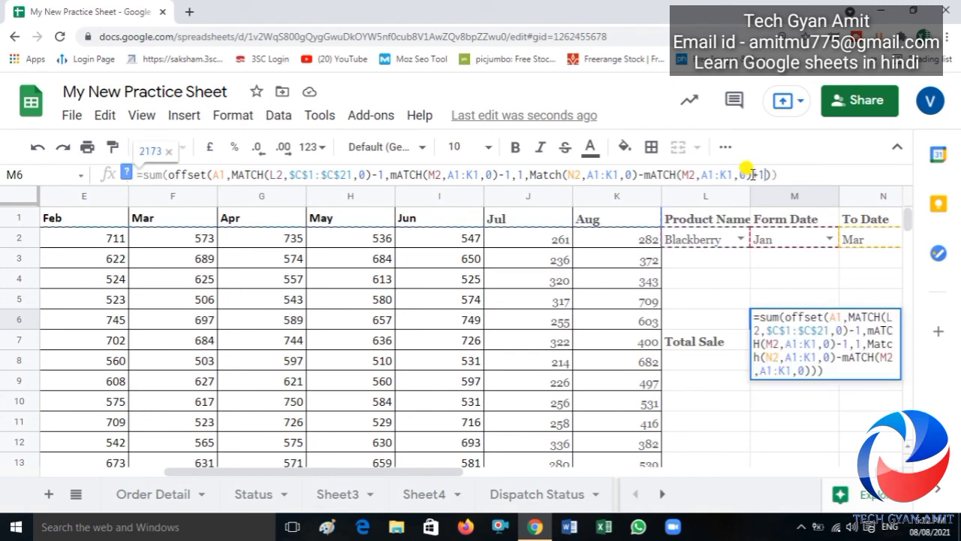
key("Return")
key("Up")
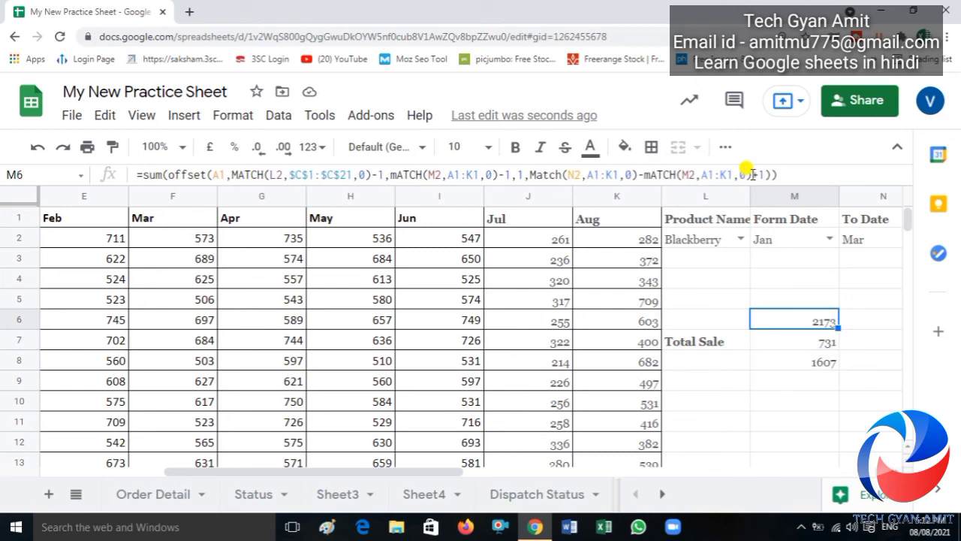
Recheck the corrected M6 total by selecting Blackberry's January to March sales, D6:F6
key("Left")
key("Home")
key("Right")
key("Right")
key("Right")
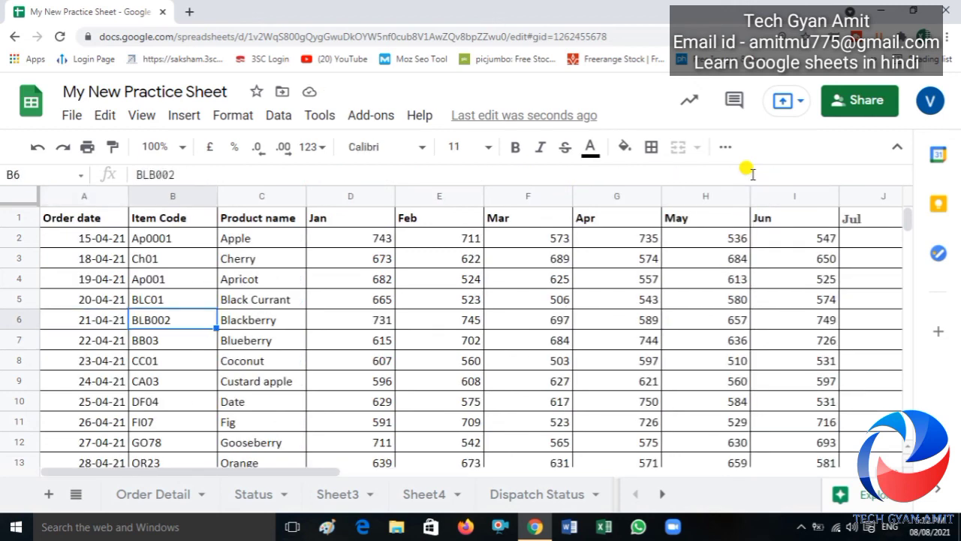
key("shift+Right")
key("shift+Right")
key("shift+Right")
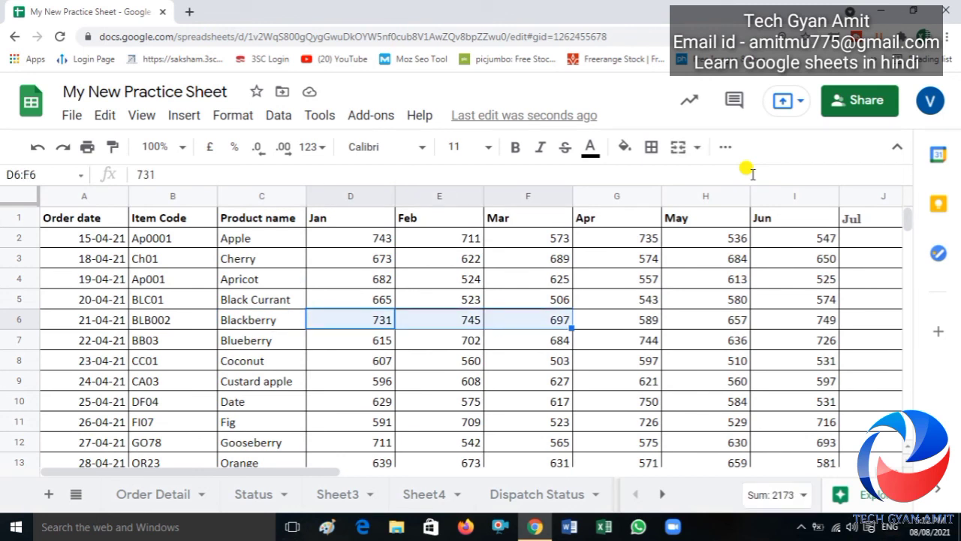
key("shift+Left")
Choose Fig as the product name in L2
left_click(879, 337)
key("Right")
key("Right")
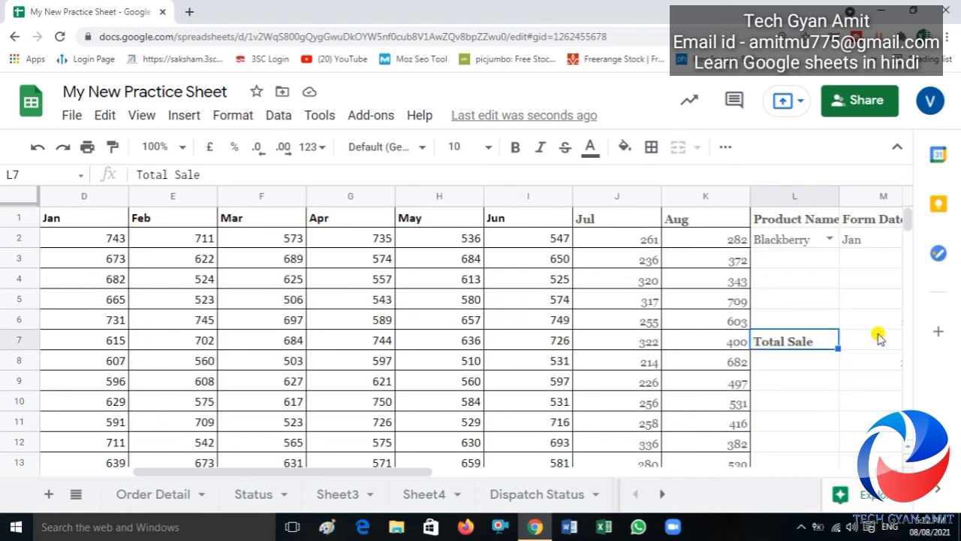
key("Right")
key("Up")
key("Up")
key("Up")
key("Up")
key("Up")
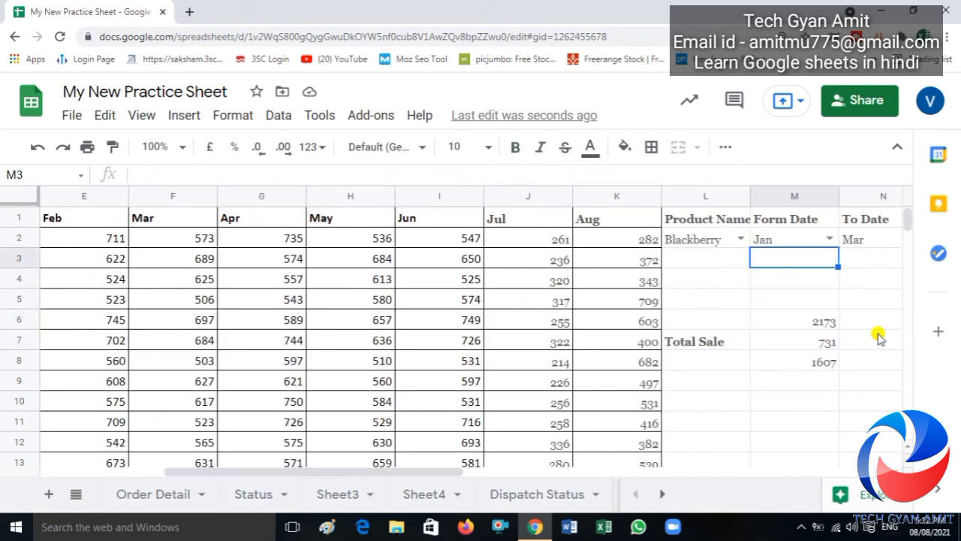
key("Left")
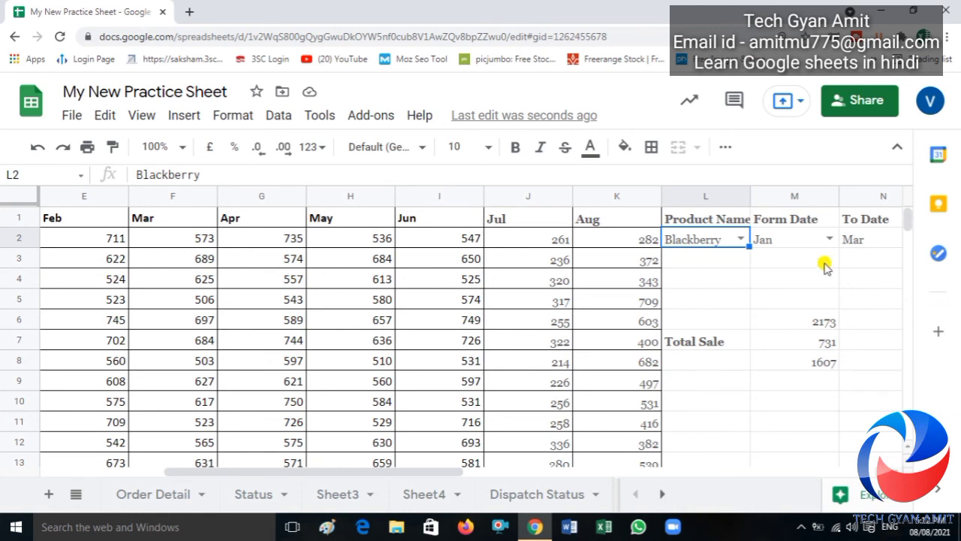
left_click(740, 237)
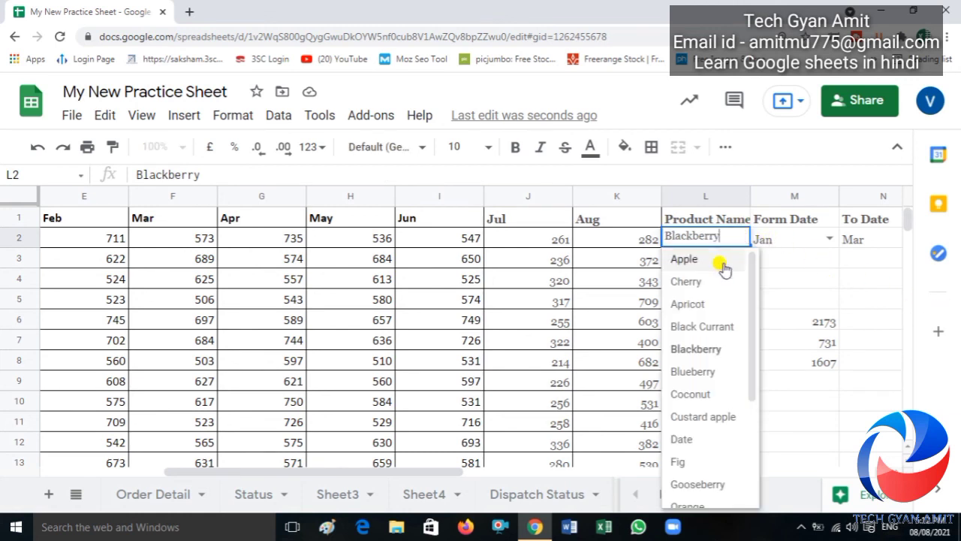
left_click(680, 461)
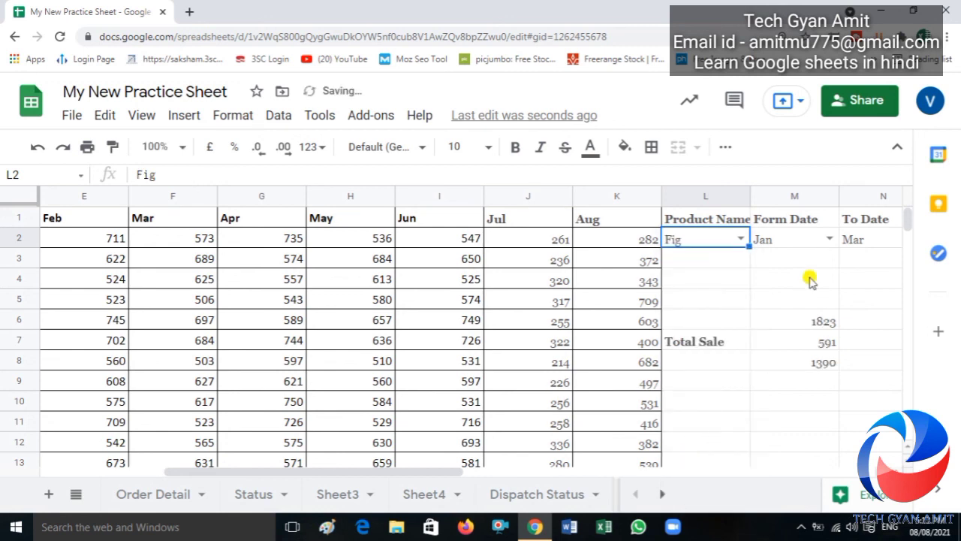
Set the sales period to run from Feb in M2 to Apr in N2
left_click(827, 238)
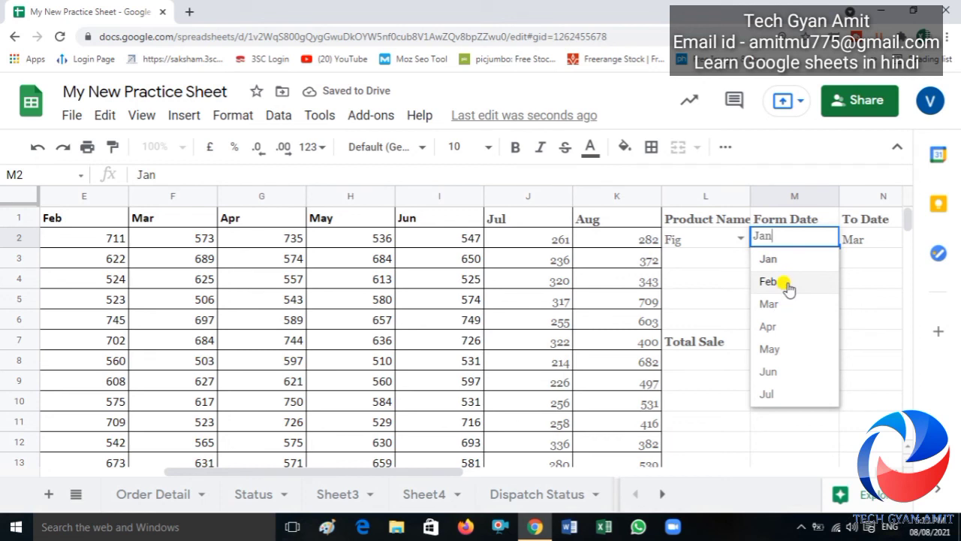
left_click(787, 286)
left_click(864, 240)
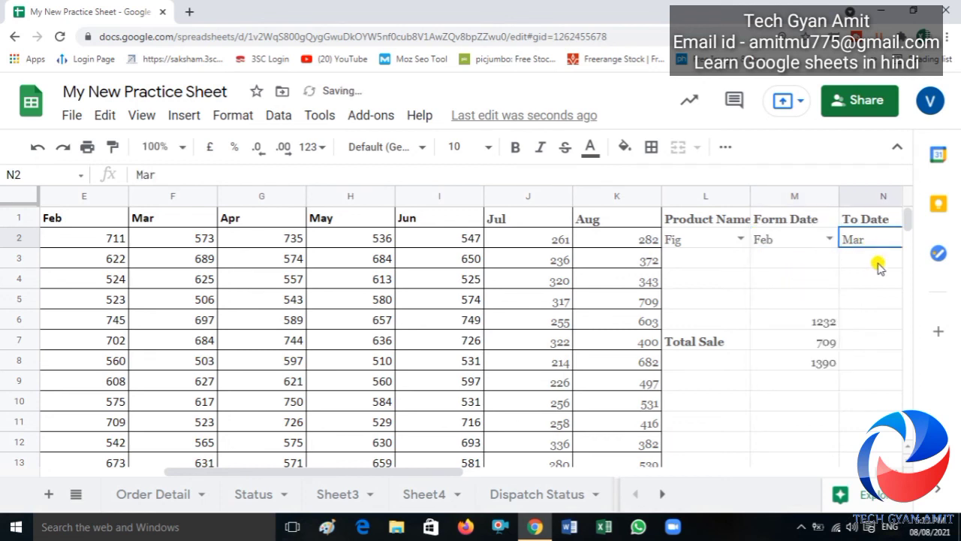
key("Right")
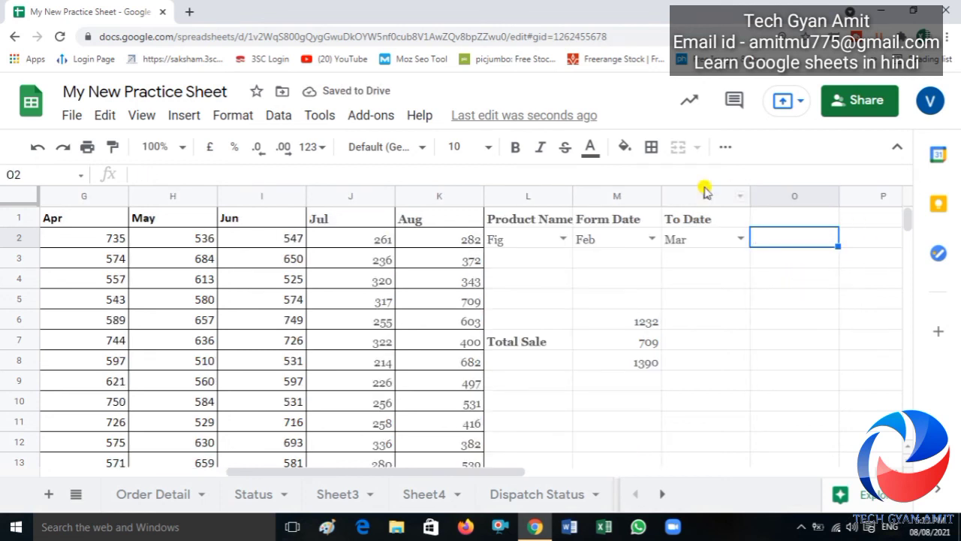
left_click(738, 240)
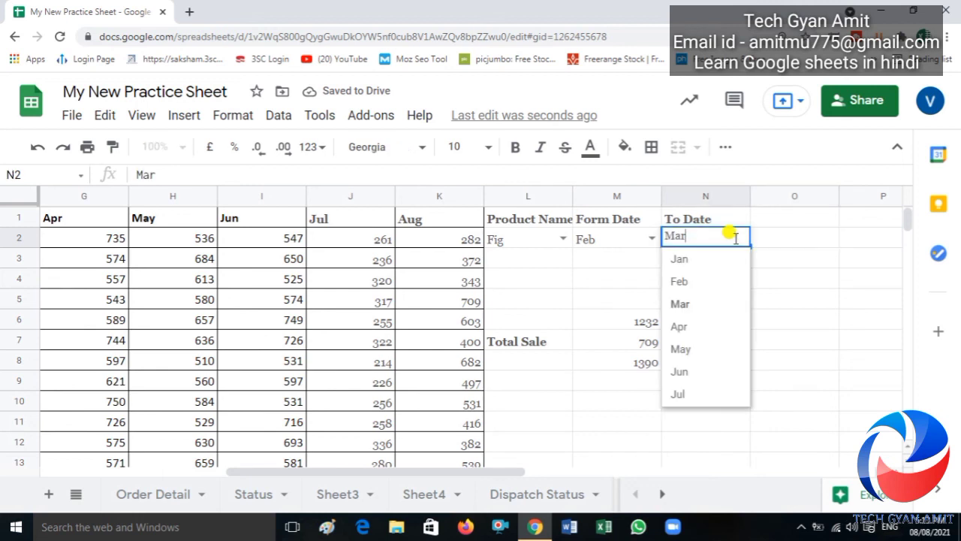
left_click(685, 328)
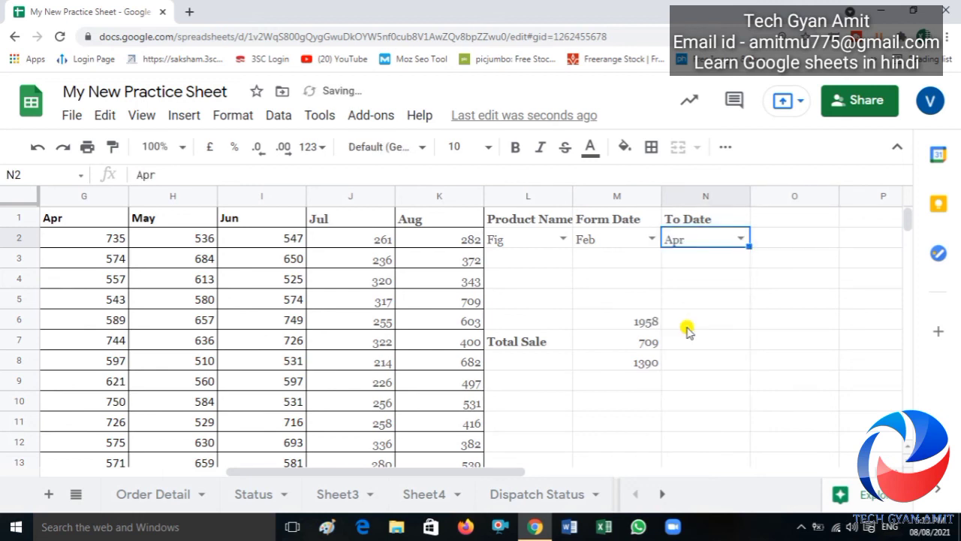
Check the M6 total for Fig by selecting its February to April sales, E11:G11
left_click(644, 326)
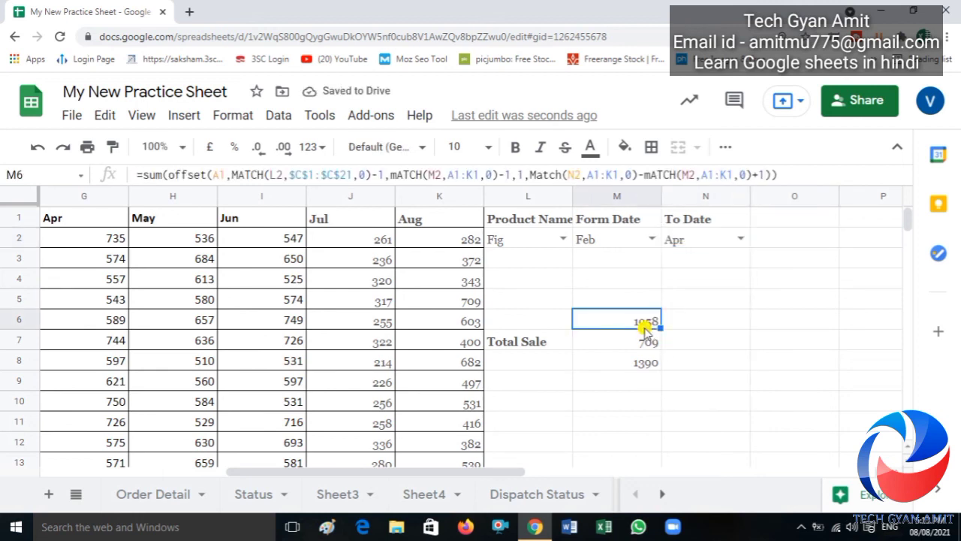
key("Left")
key("Left")
key("Left")
key("Left")
key("Left")
key("Left")
key("Left")
key("Left")
key("Left")
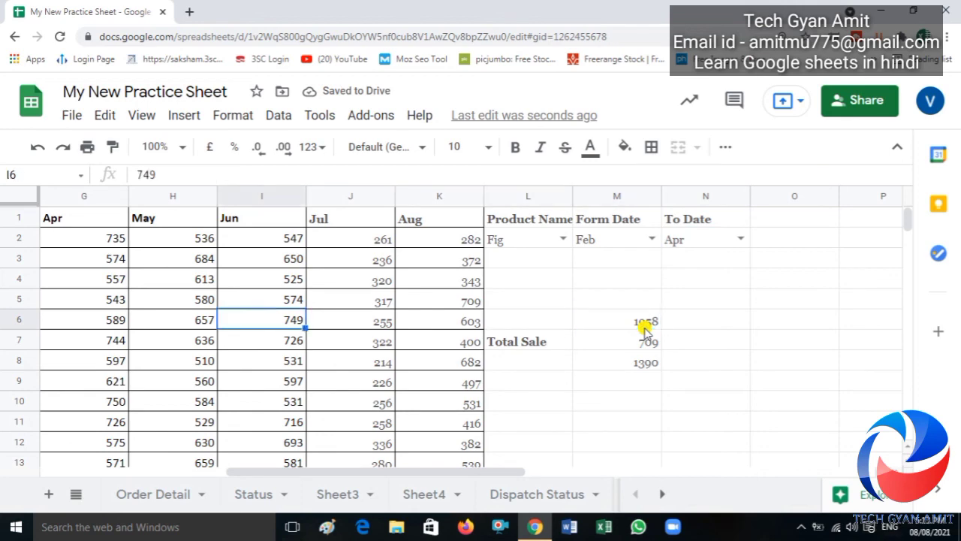
key("Left")
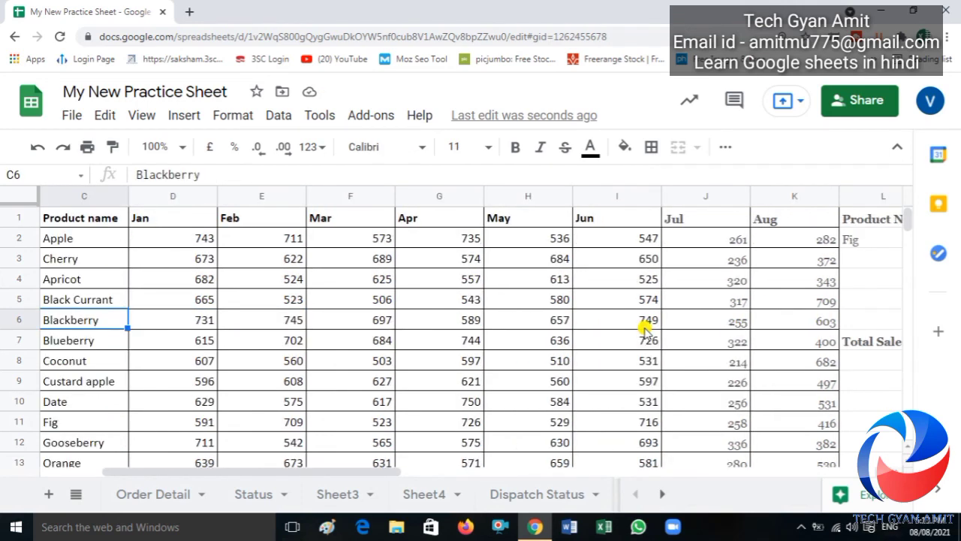
key("Down")
key("Down")
key("Down")
key("Down")
key("Down")
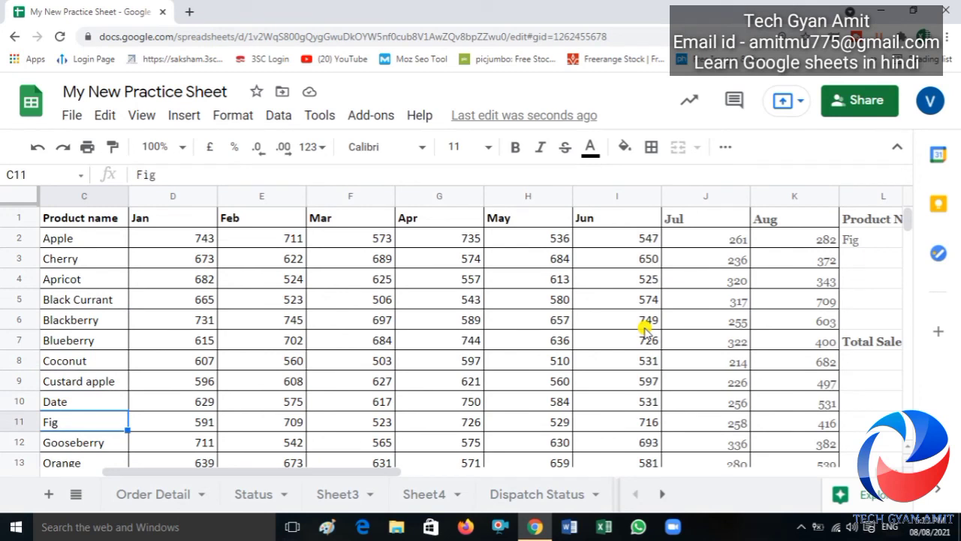
key("Right")
key("Right")
key("shift+Right")
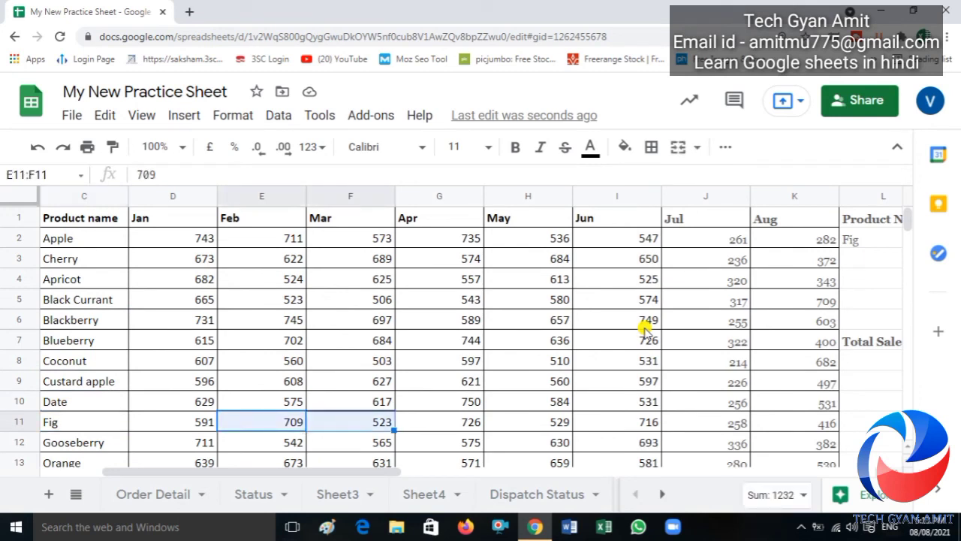
key("shift+Right")
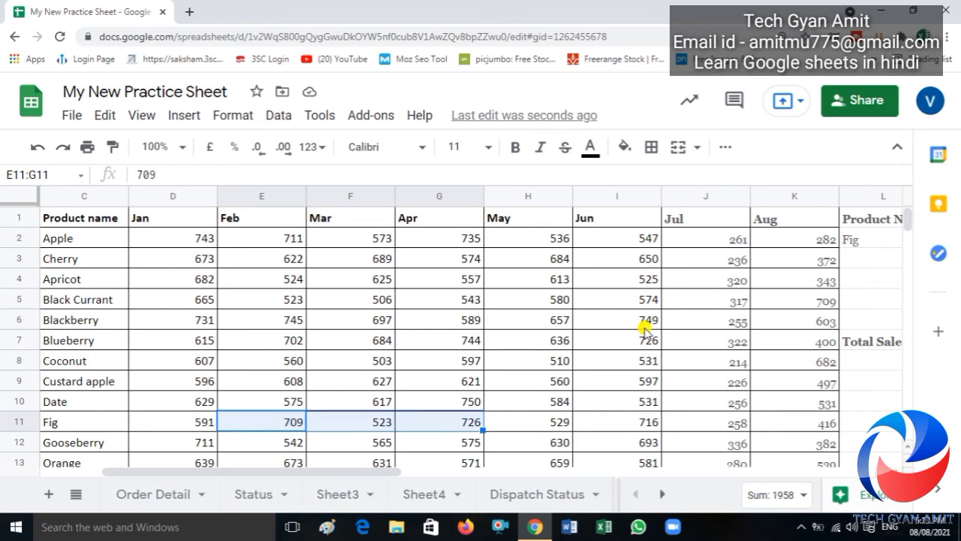
Return to M6 to compare its total with the sum of Fig's selected months
key("Right")
key("Right")
key("Right")
key("Right")
key("Right")
key("Right")
key("Right")
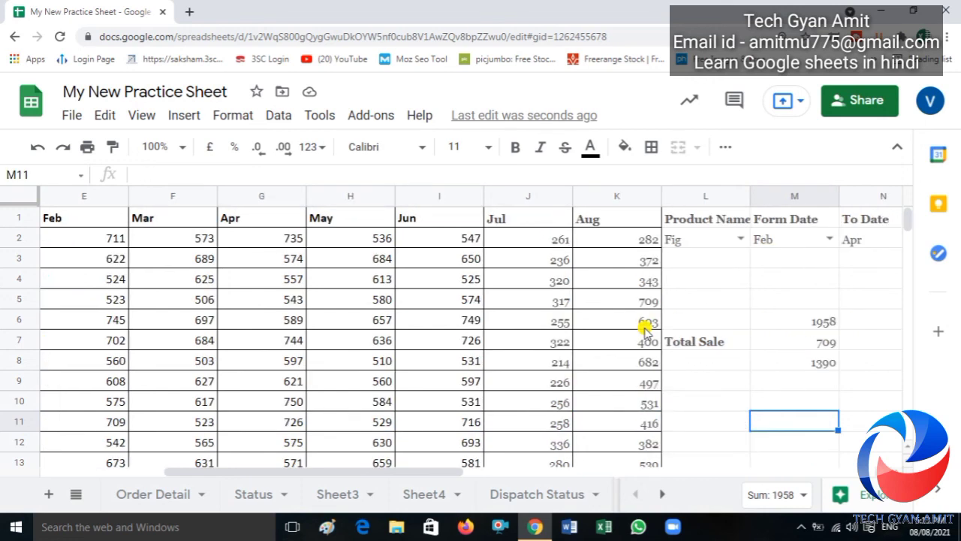
key("Up")
key("Up")
key("Up")
key("Up")
key("Up")
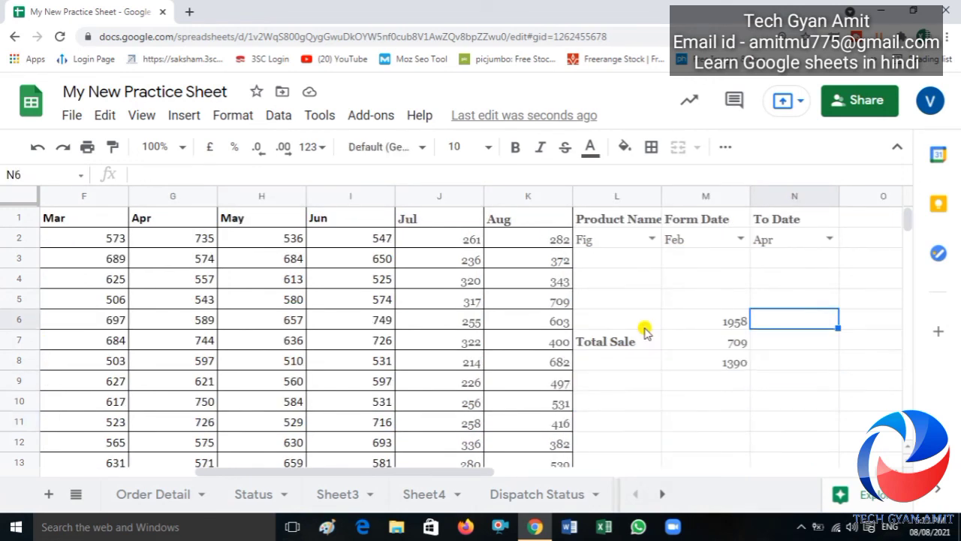
key("Left")
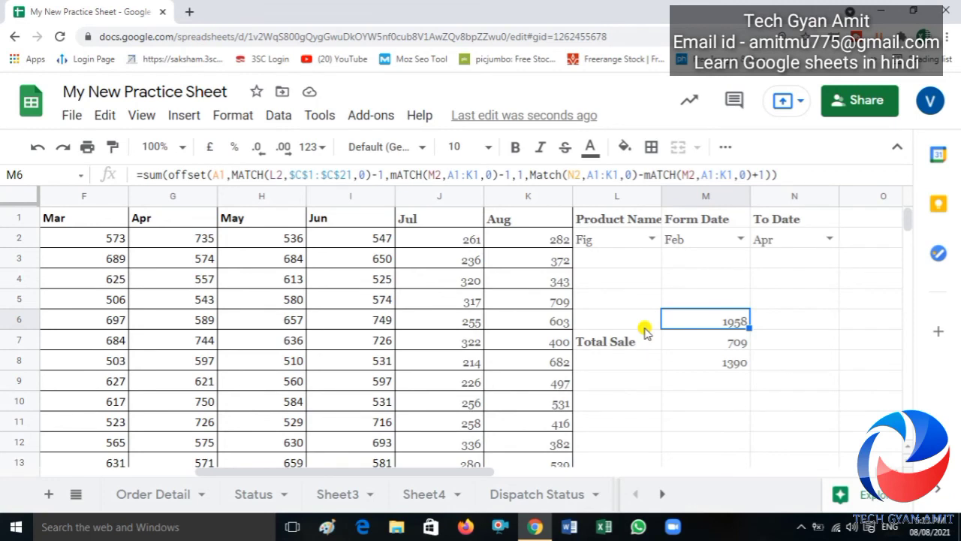
Change the product to Gooseberry and set its period from Apr in M2 to Jul in N2
left_click(650, 239)
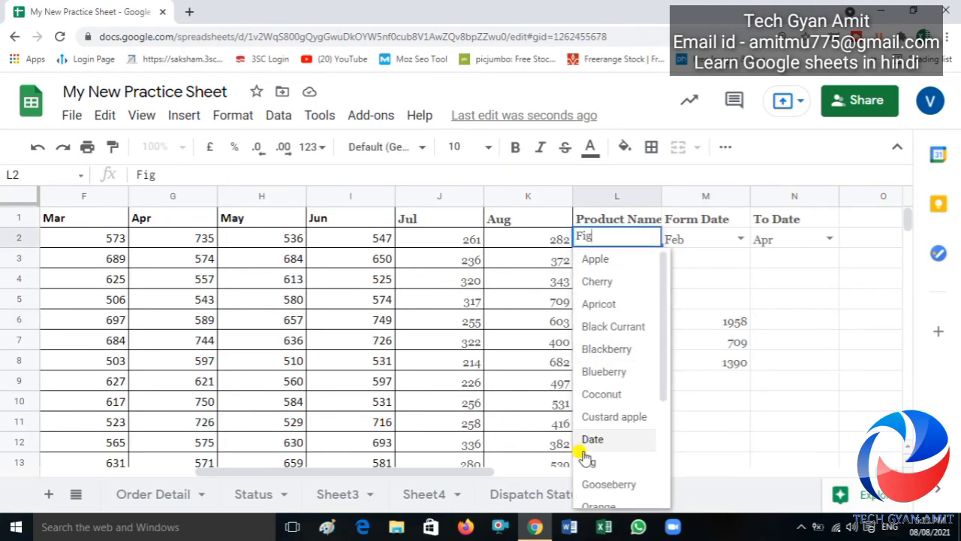
scroll(601, 473, "down", 1)
left_click(610, 475)
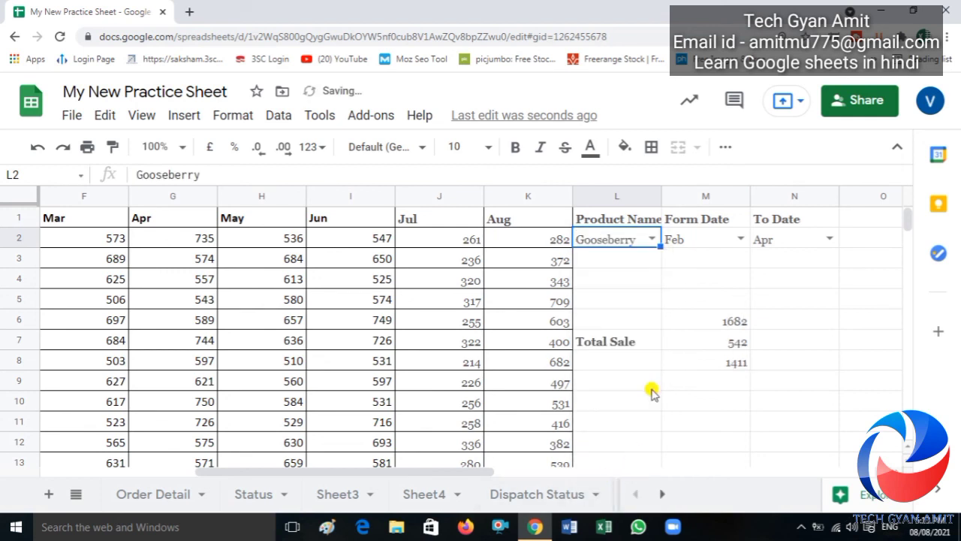
left_click(739, 240)
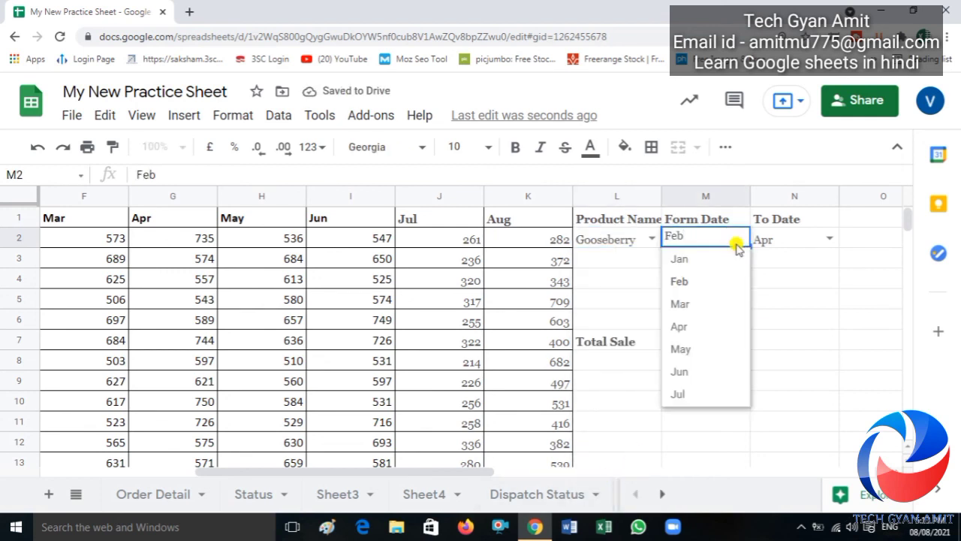
left_click(684, 327)
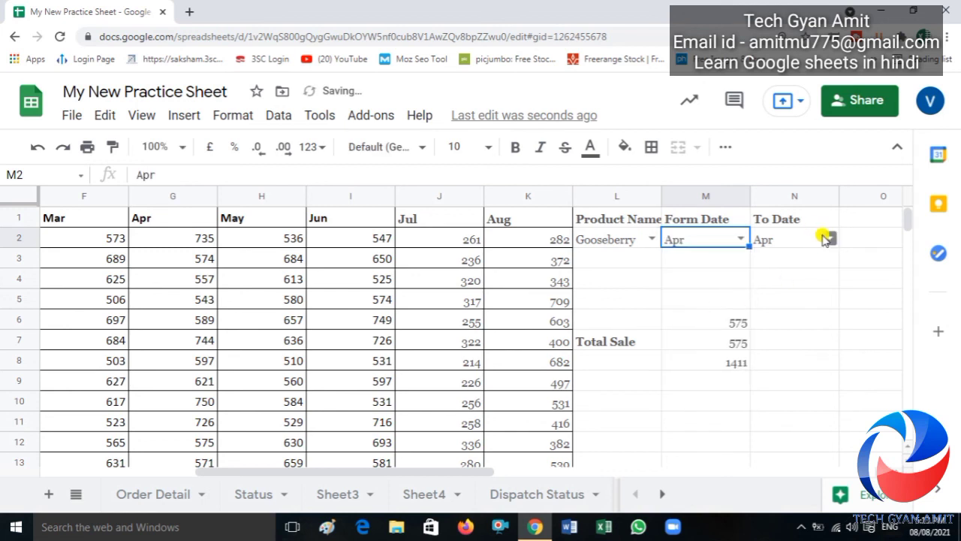
left_click(826, 238)
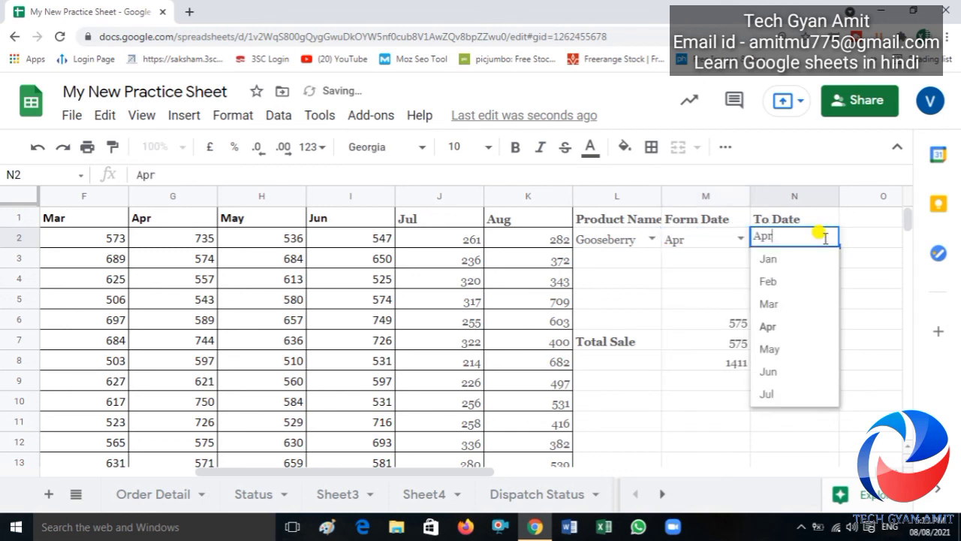
left_click(775, 394)
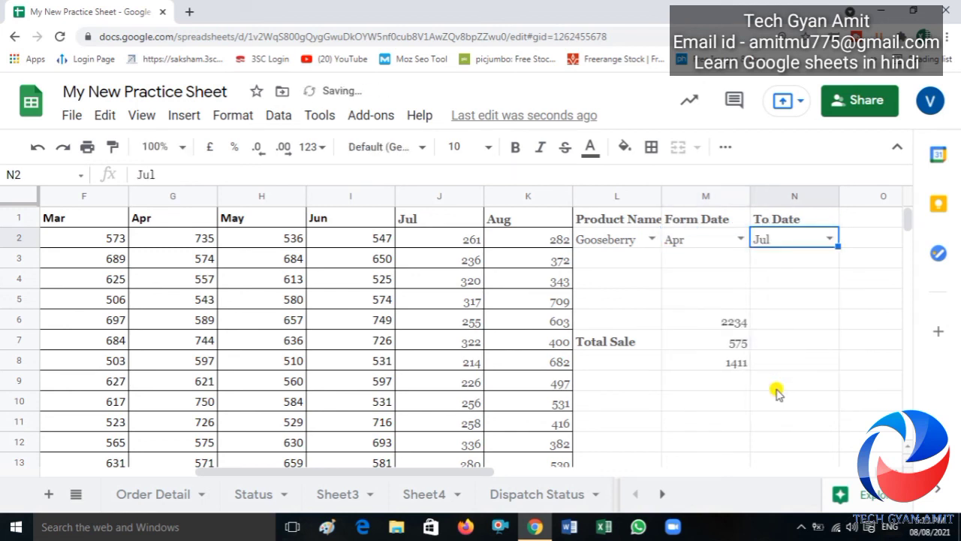
Check the M6 total for Gooseberry by selecting its April to July sales, G12:J12
left_click(719, 324)
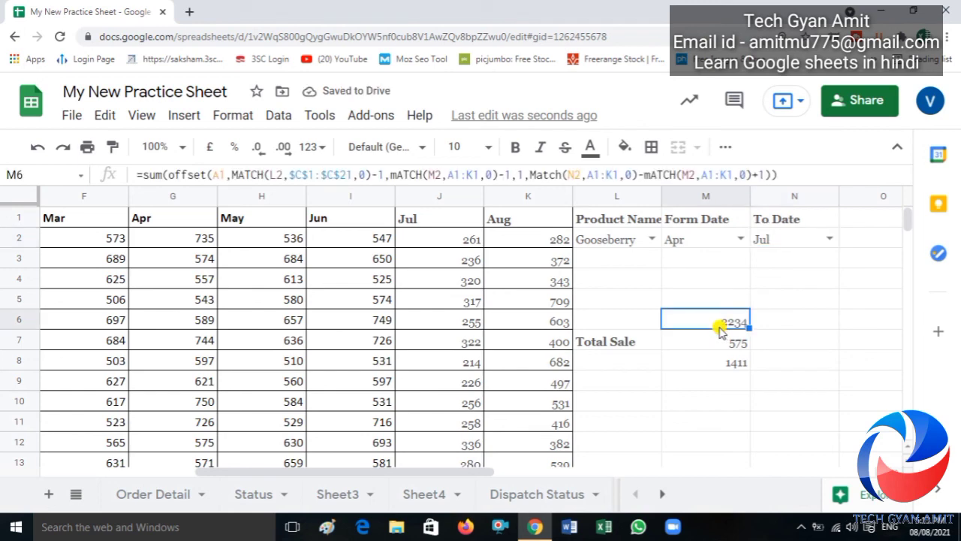
key("Left")
key("Left")
key("Left")
key("Left")
key("Left")
key("Left")
key("Left")
key("Left")
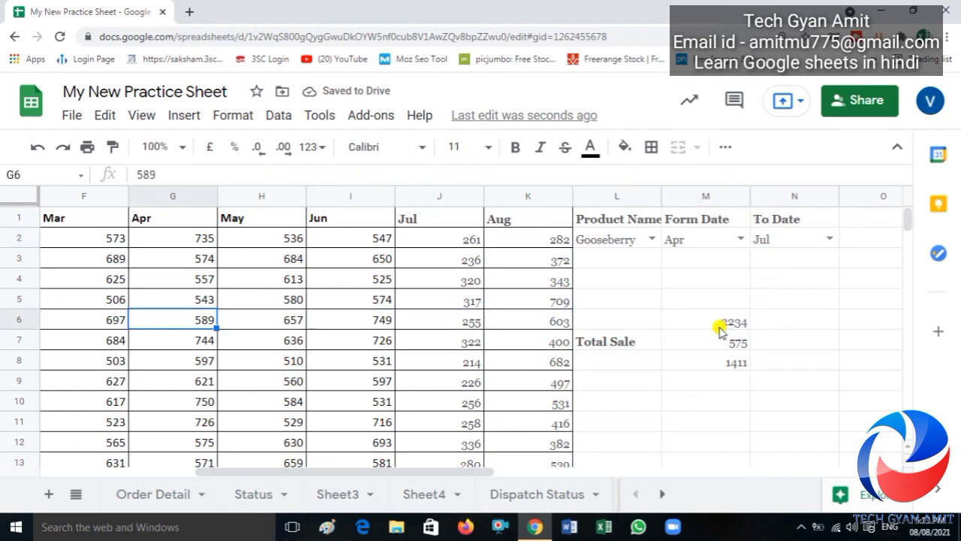
key("Left")
key("Left")
key("Left")
key("Right")
key("Down")
key("Down")
key("Down")
key("Down")
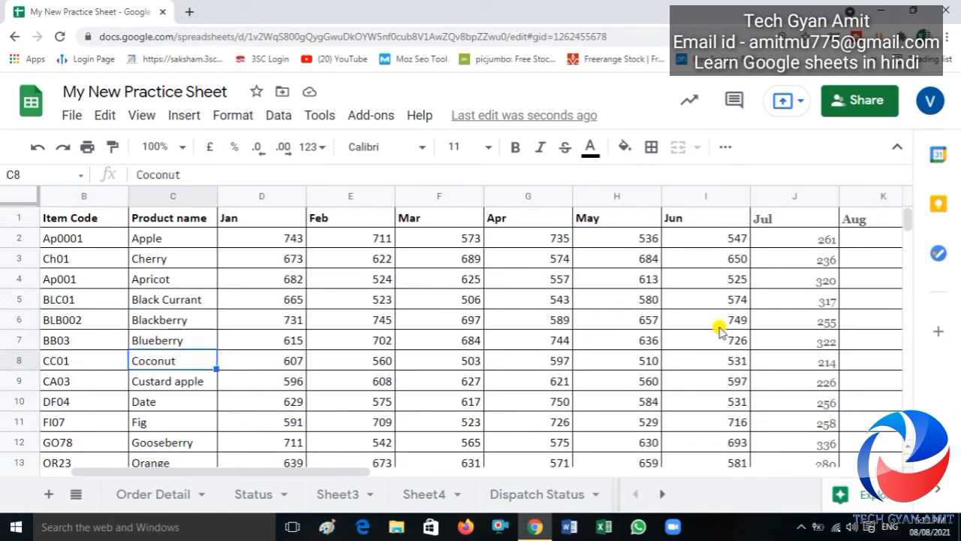
key("Down")
key("Down")
key("Right")
key("Right")
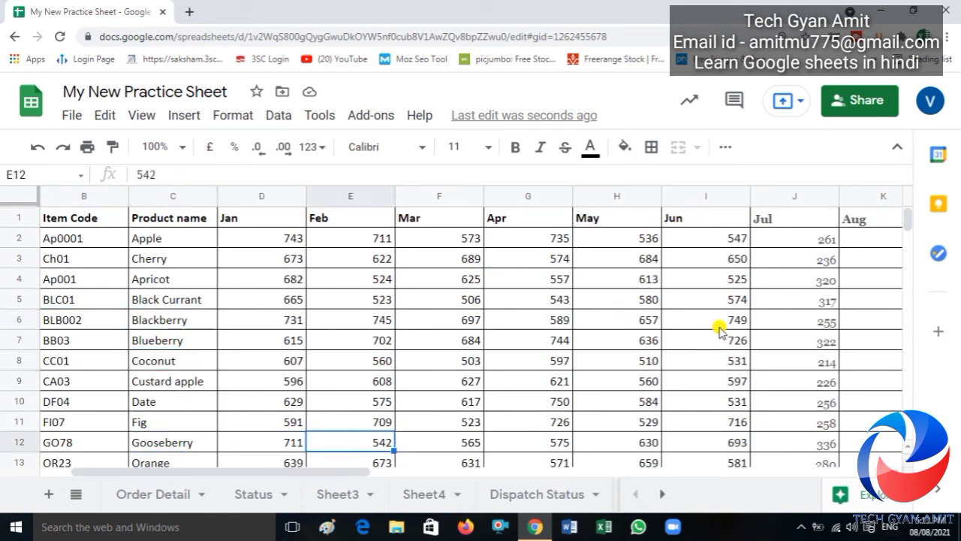
key("Right")
key("Right")
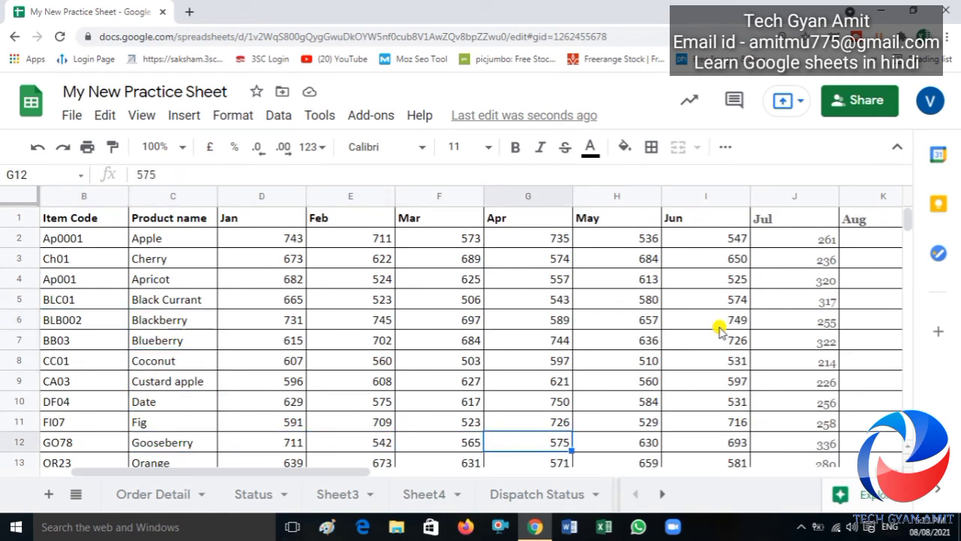
key("shift+Right")
key("shift+Right")
key("shift+Right")
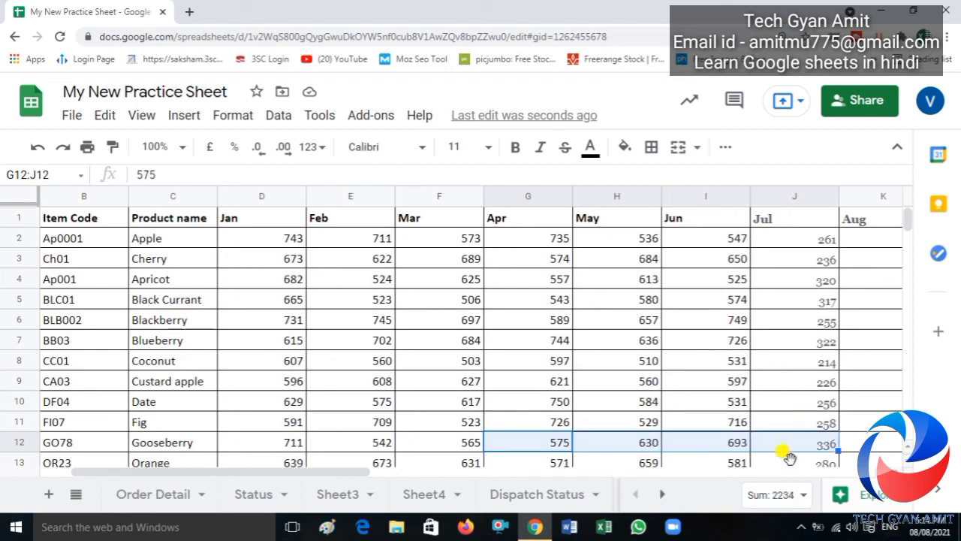
Go back to M6 to review its total and formula against Gooseberry's April to July sum
left_click(854, 385)
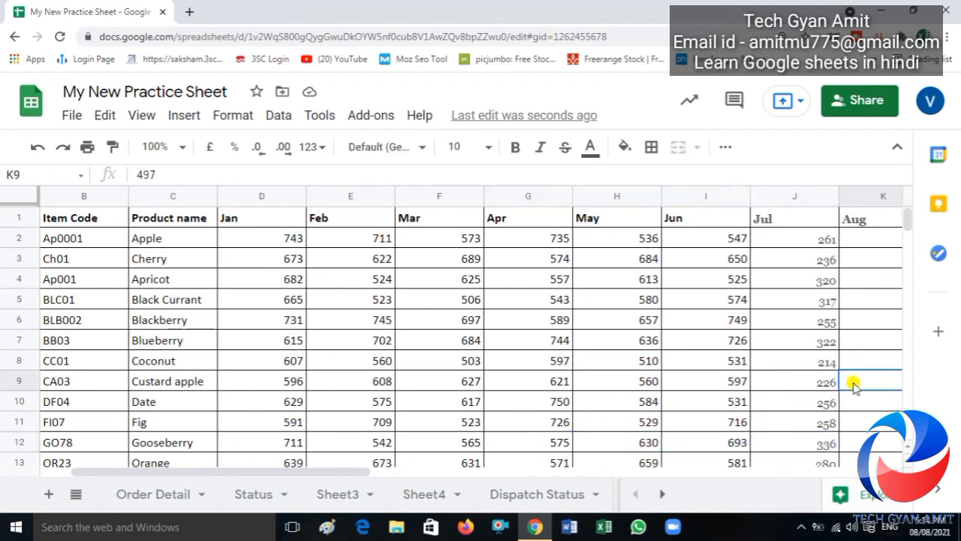
key("Right")
key("Right")
key("Right")
key("Up")
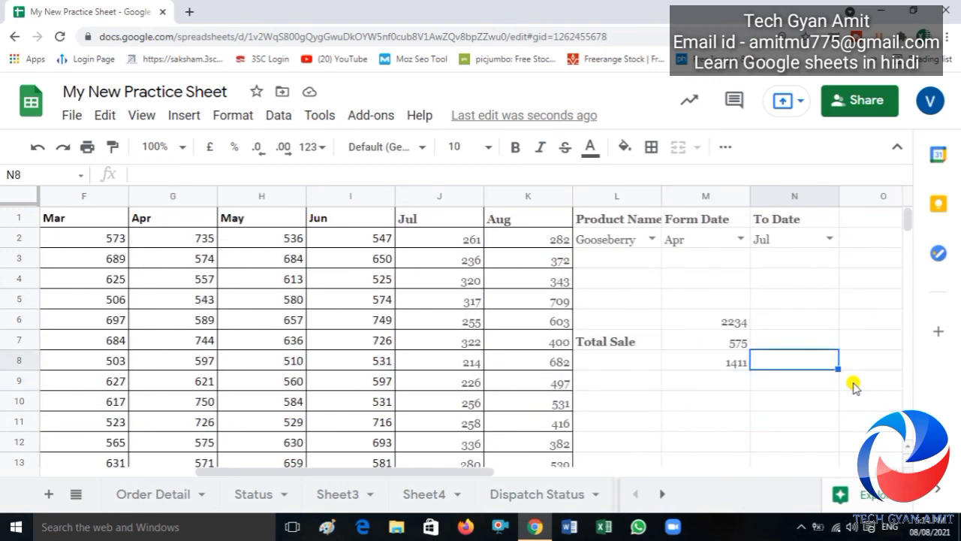
key("Up")
key("Up")
key("Left")
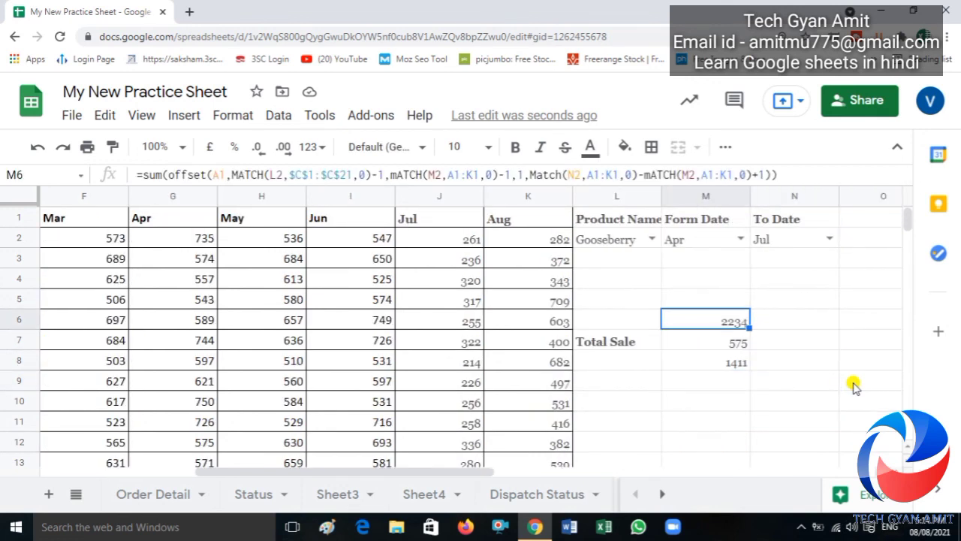